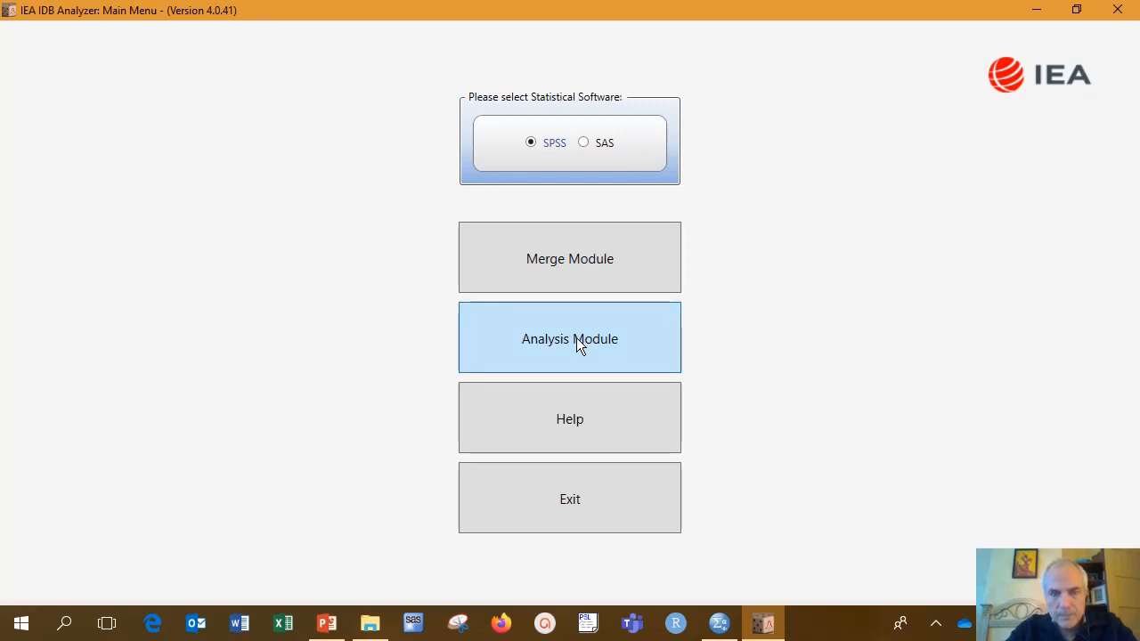
Step: Open the Analysis Module, check the PISA 2018 Work folder in File Explorer, and return to IDB Analyzer
left_click(576, 339)
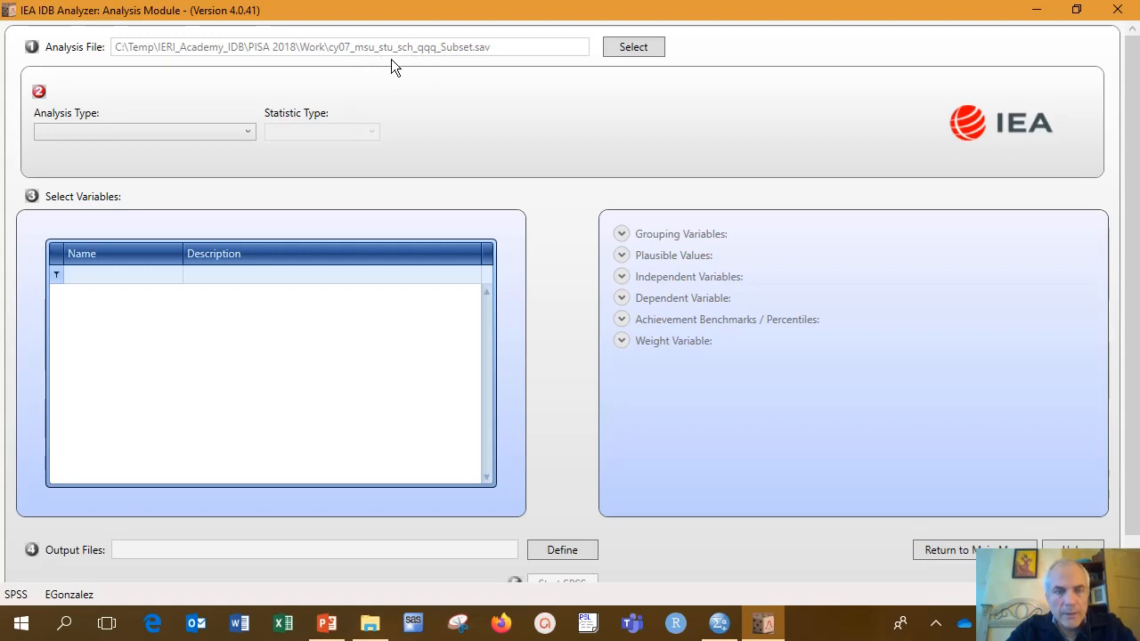
left_click(370, 624)
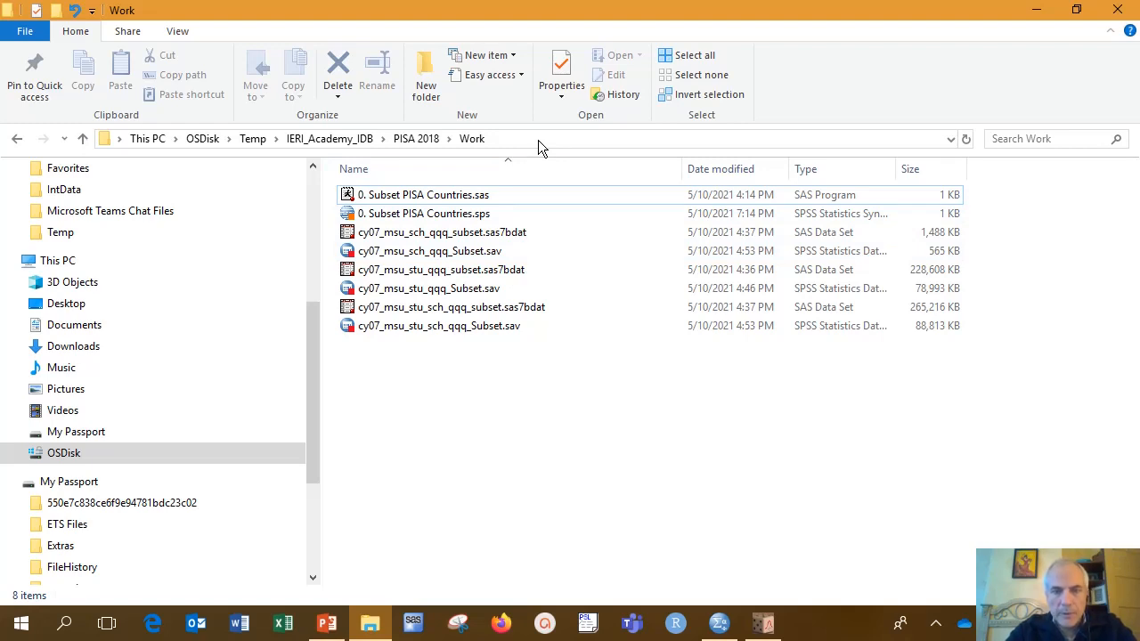
left_click(764, 623)
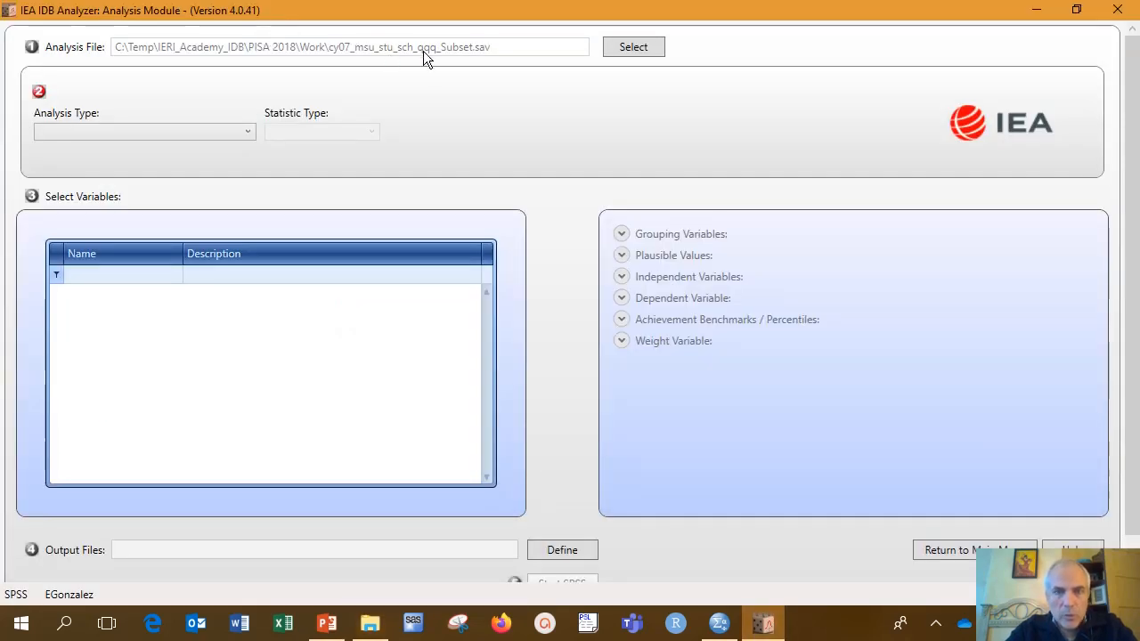
Step: Load cy07_msu_stu_sch_qqq_Subset.sav from the PISA 2018 Work folder as the analysis file
left_click(621, 47)
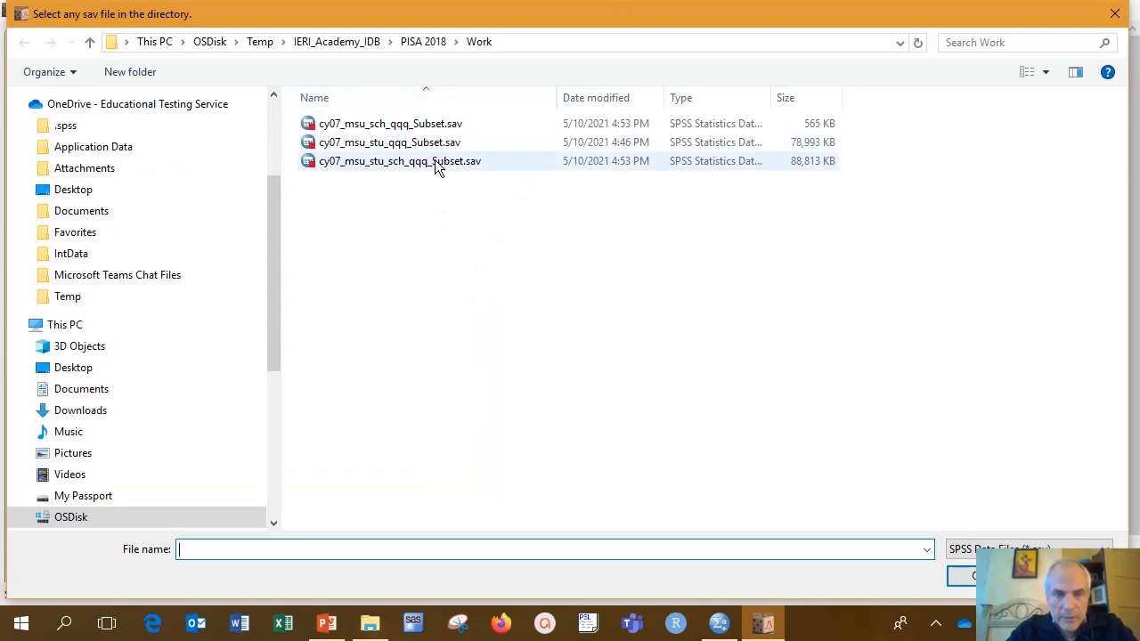
left_click(434, 161)
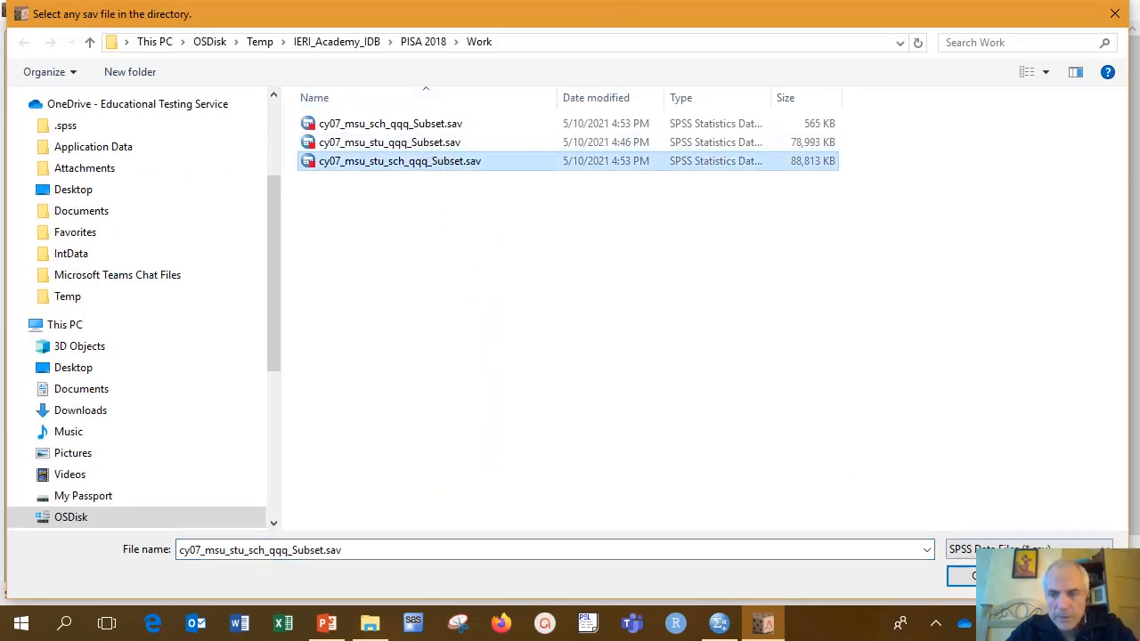
left_click(987, 576)
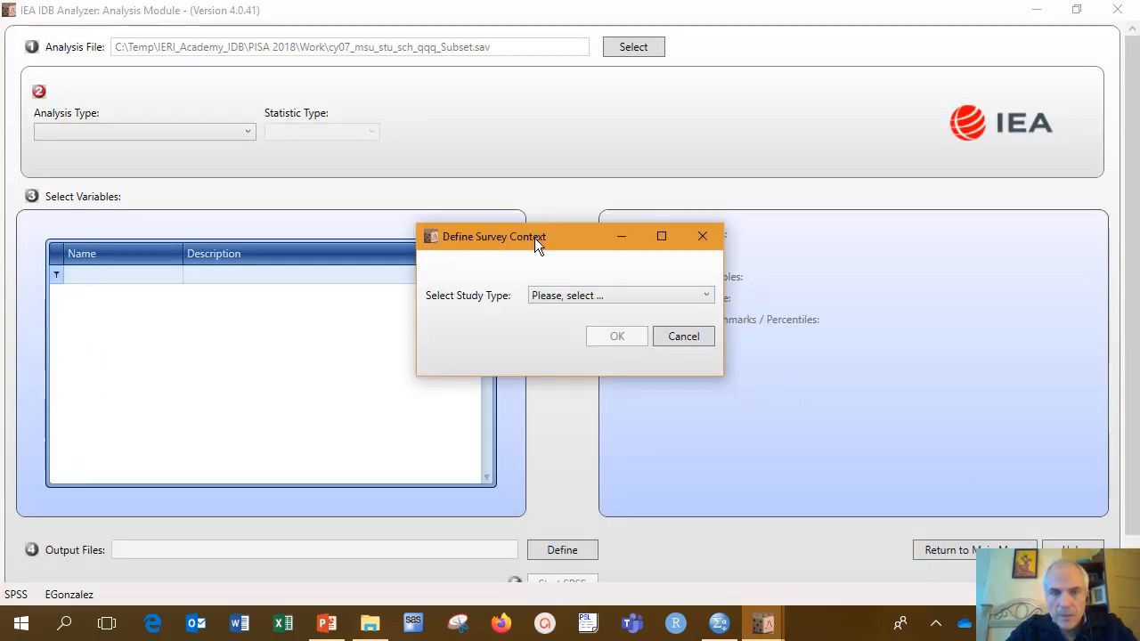
Step: Set the study type to PISA and the analysis type to PISA (Student level data)
left_click(596, 297)
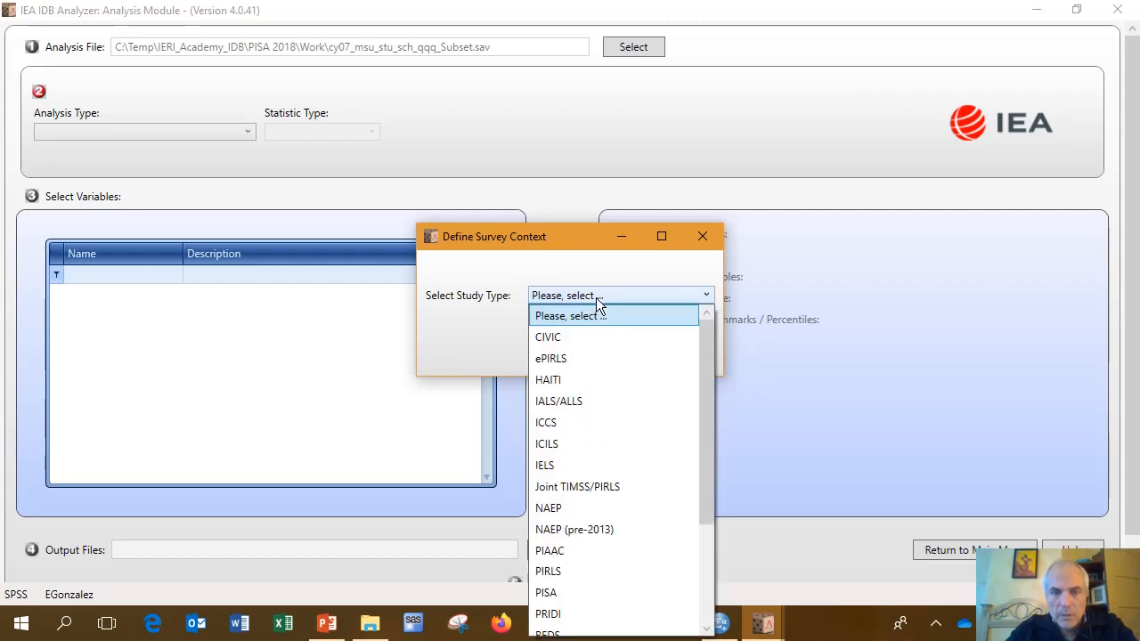
left_click(606, 592)
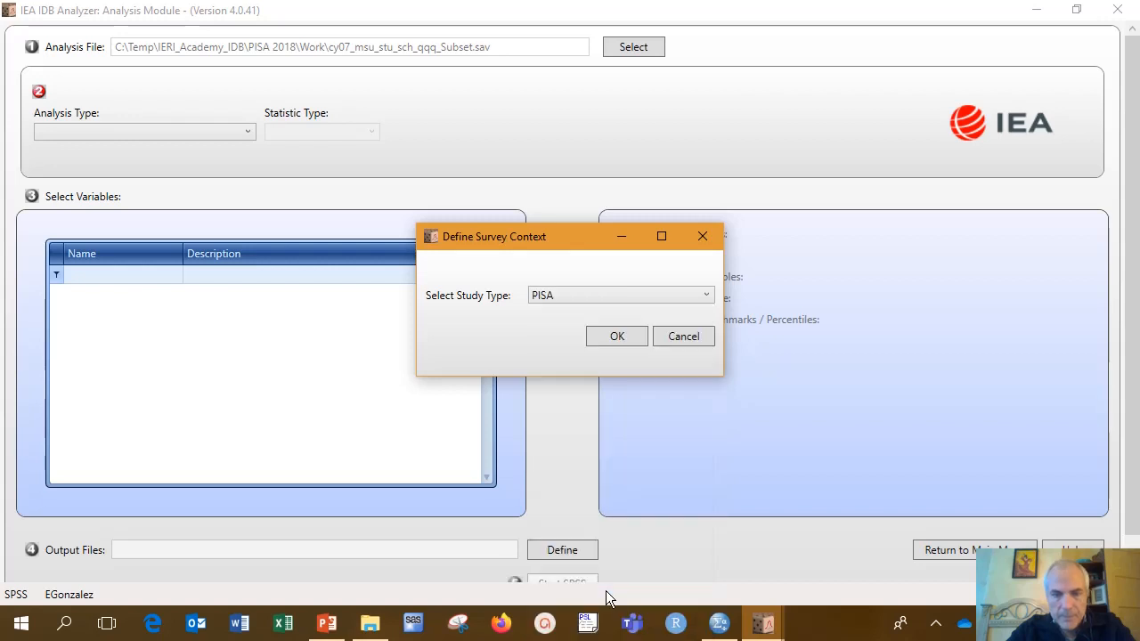
left_click(619, 335)
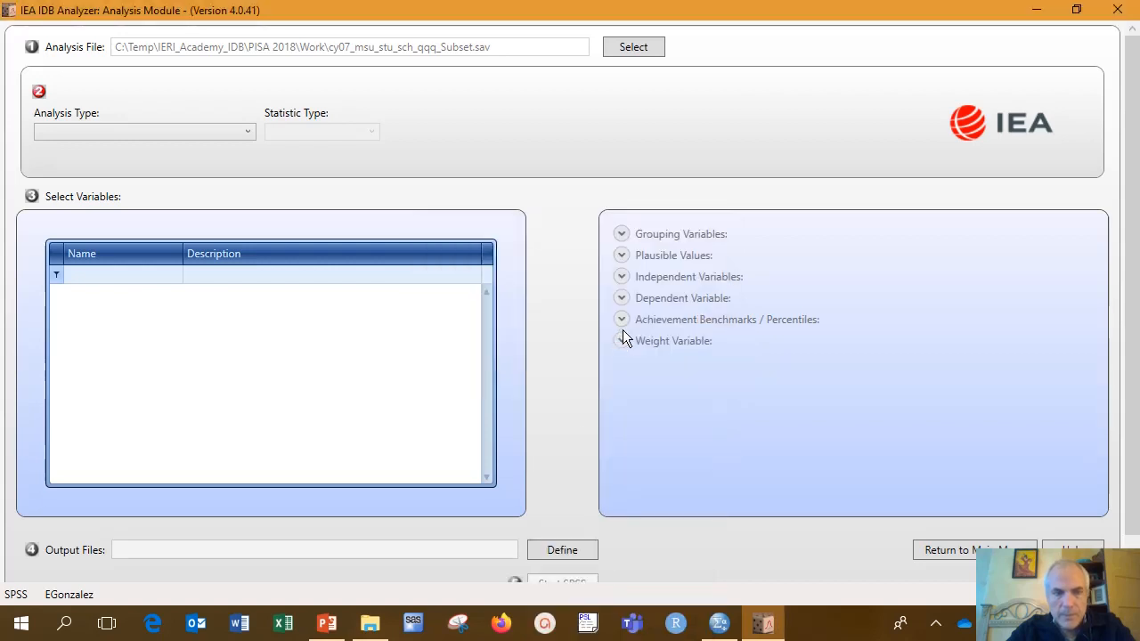
left_click(223, 132)
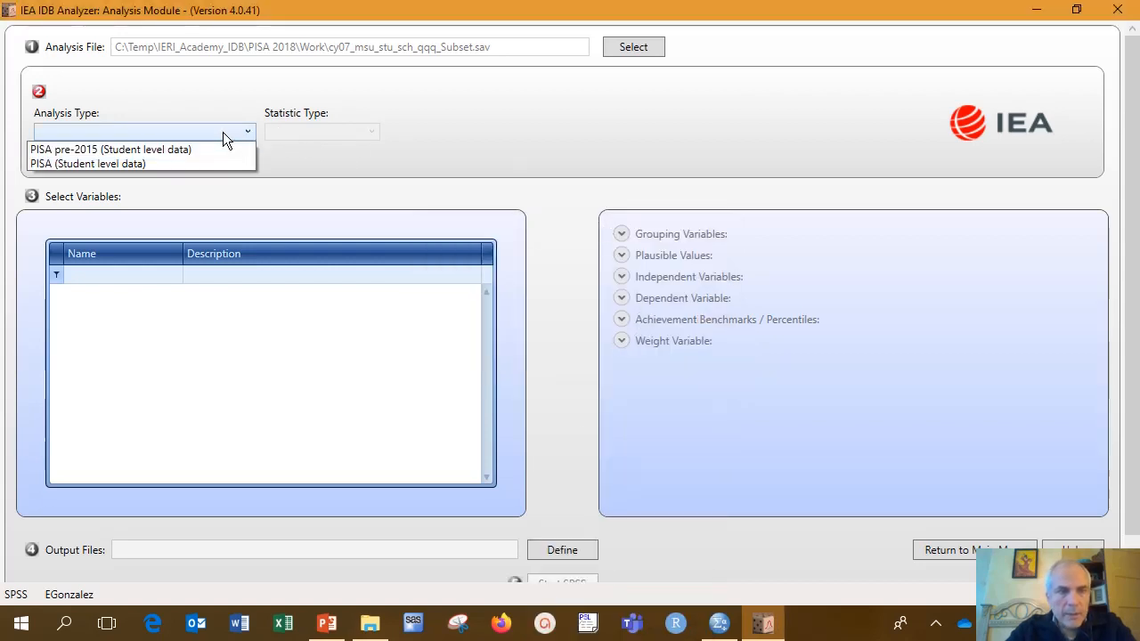
left_click(98, 166)
Step: Try the PISA pre-2015 (Student level data) analysis type, and switch back to PISA (Student level data)
left_click(114, 132)
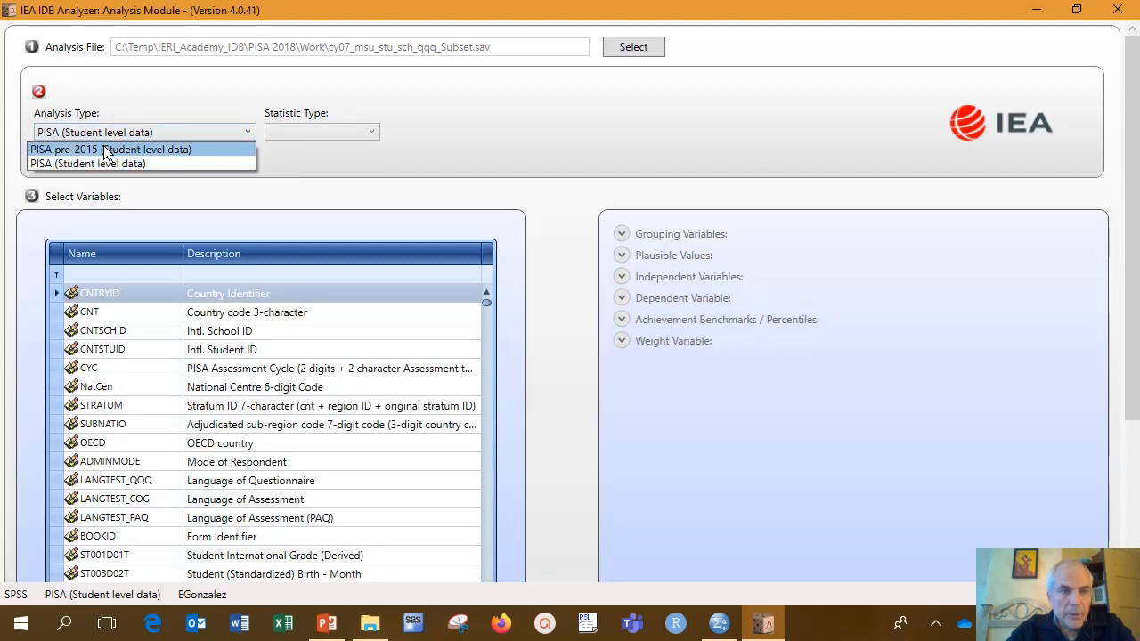
left_click(105, 150)
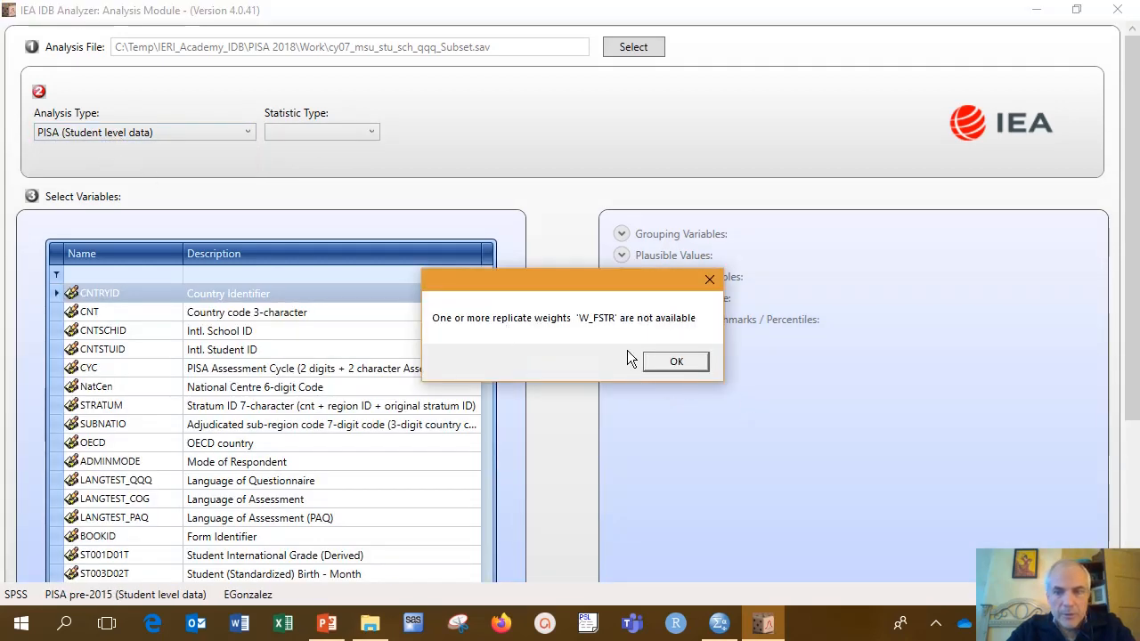
left_click(682, 359)
left_click(109, 138)
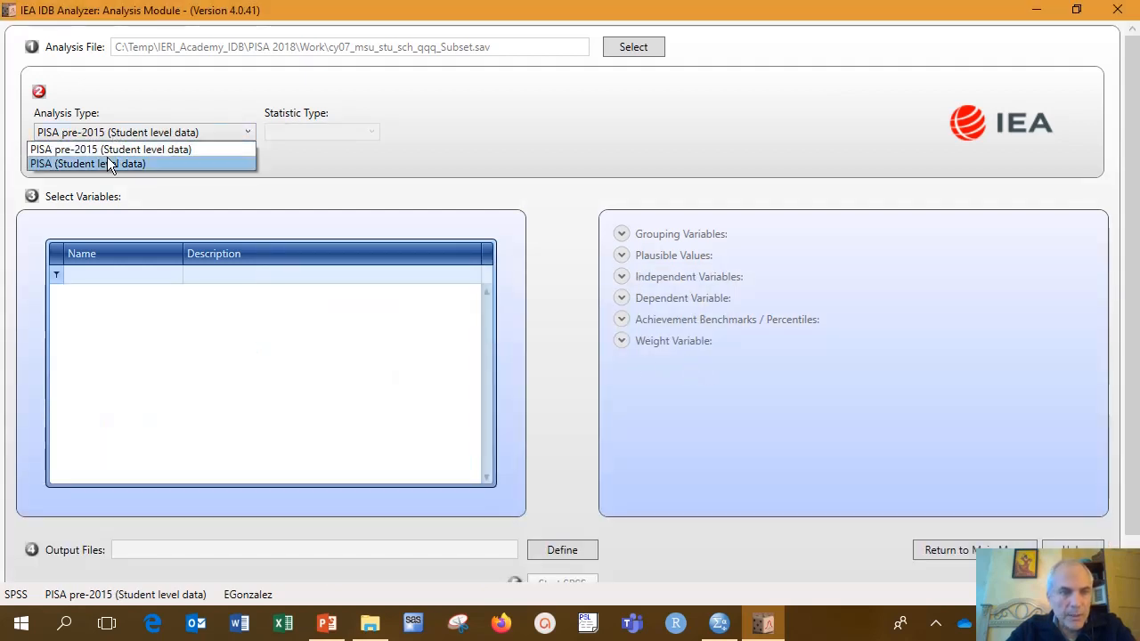
left_click(111, 162)
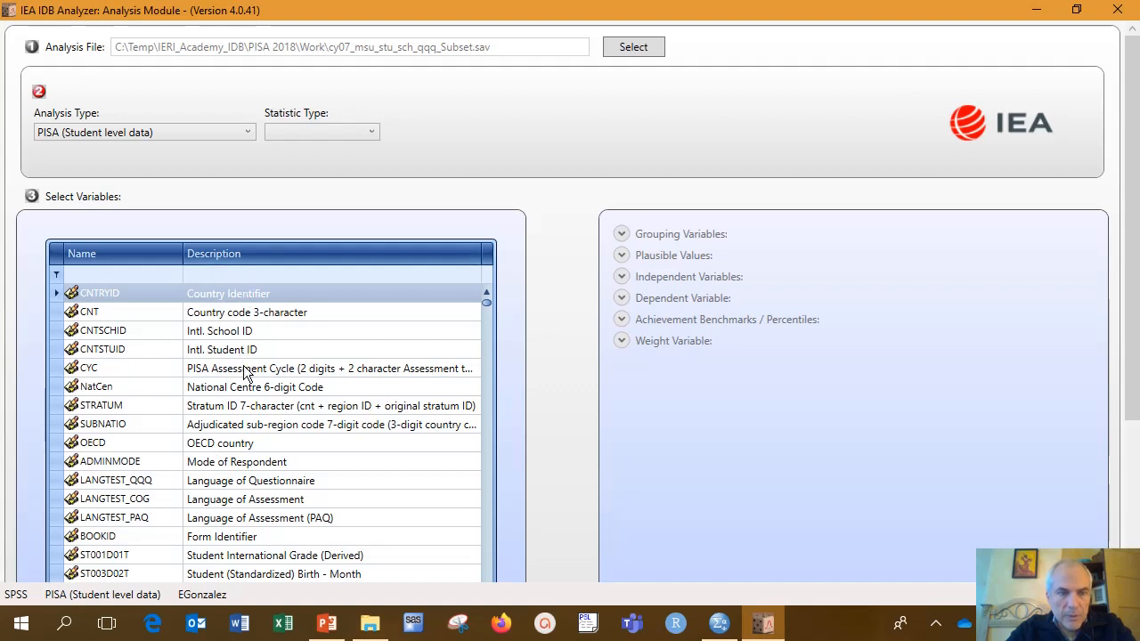
Step: Set the statistic type to Percentages and Means with Use PVs, and add PVREAD01-10 as the plausible values
left_click(301, 130)
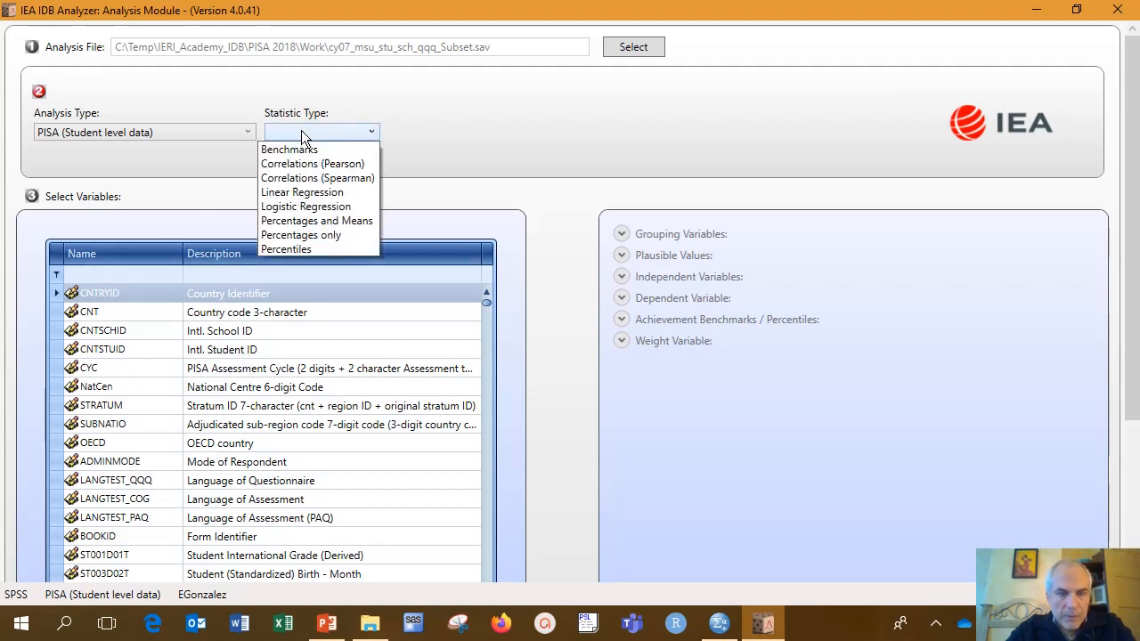
left_click(335, 220)
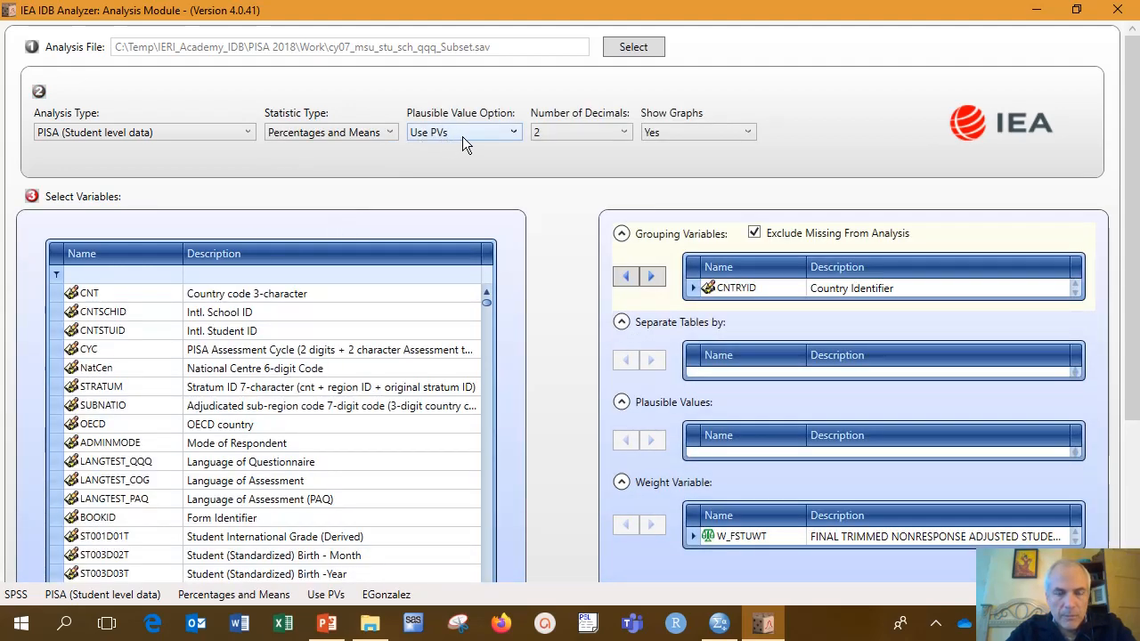
left_click(466, 134)
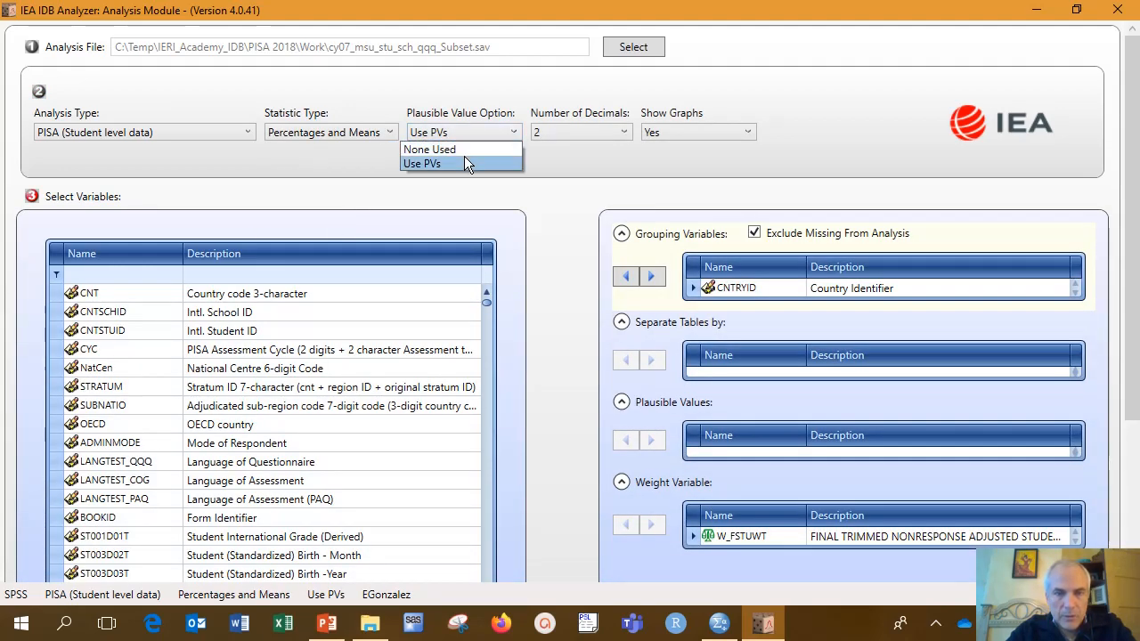
left_click(464, 158)
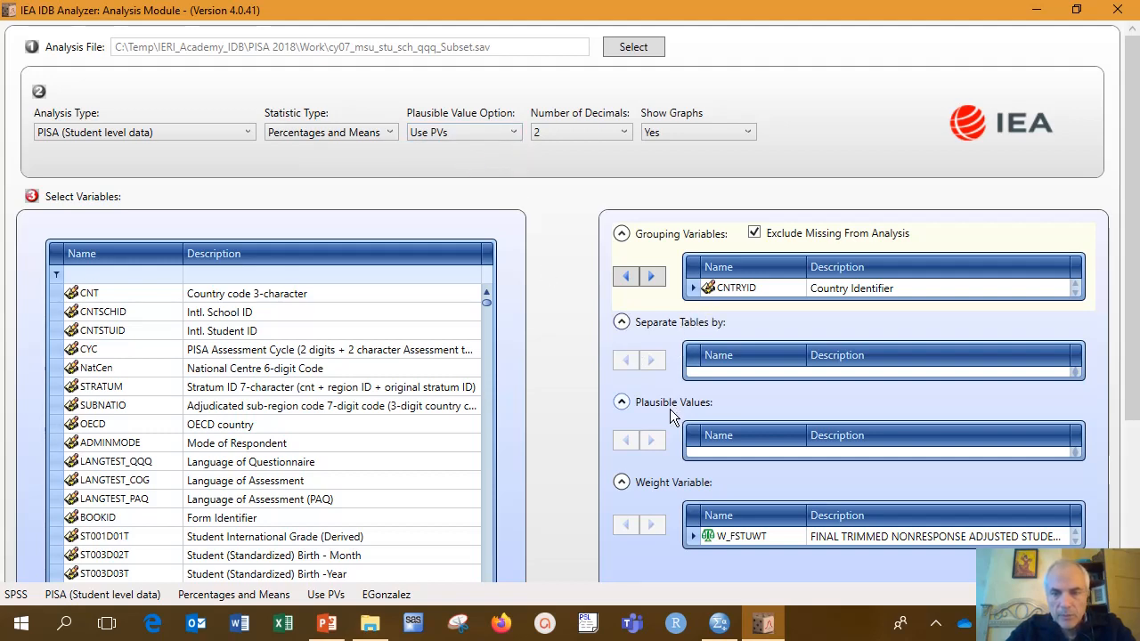
left_click(673, 439)
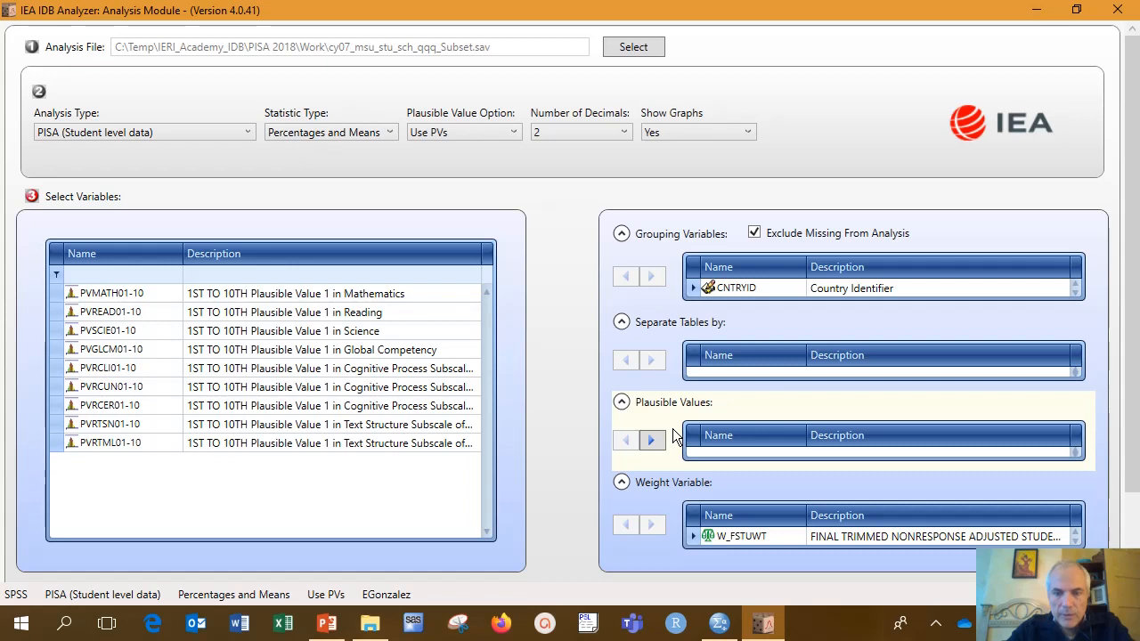
double_click(112, 316)
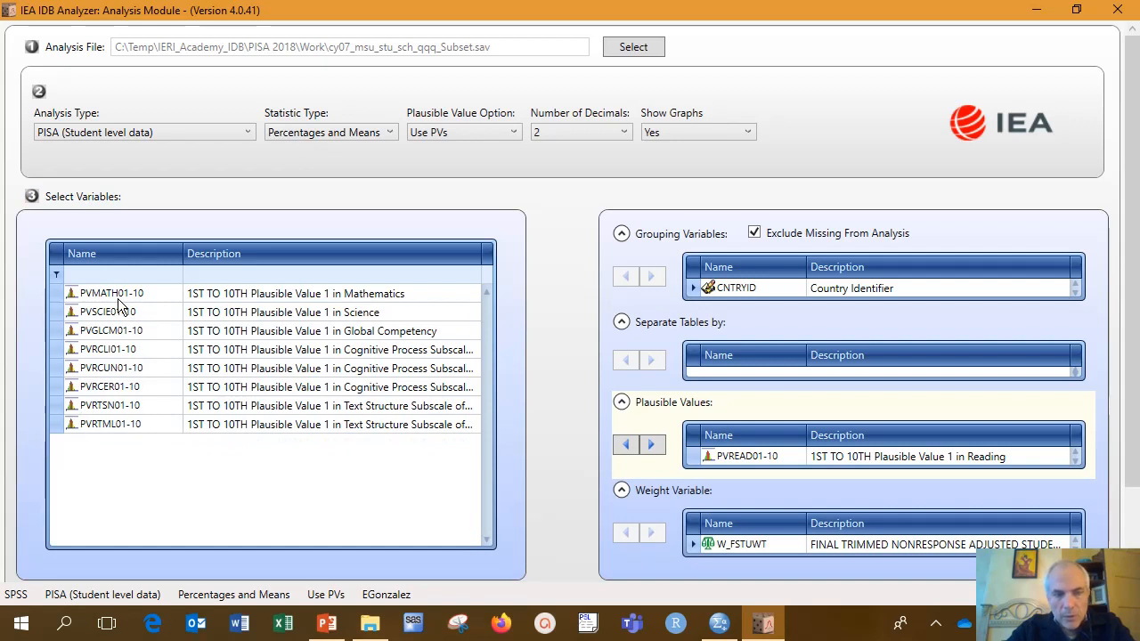
Step: Try adding PVMATH01-10 and PVSCIE01-10 to the plausible values, and remove both again
double_click(119, 296)
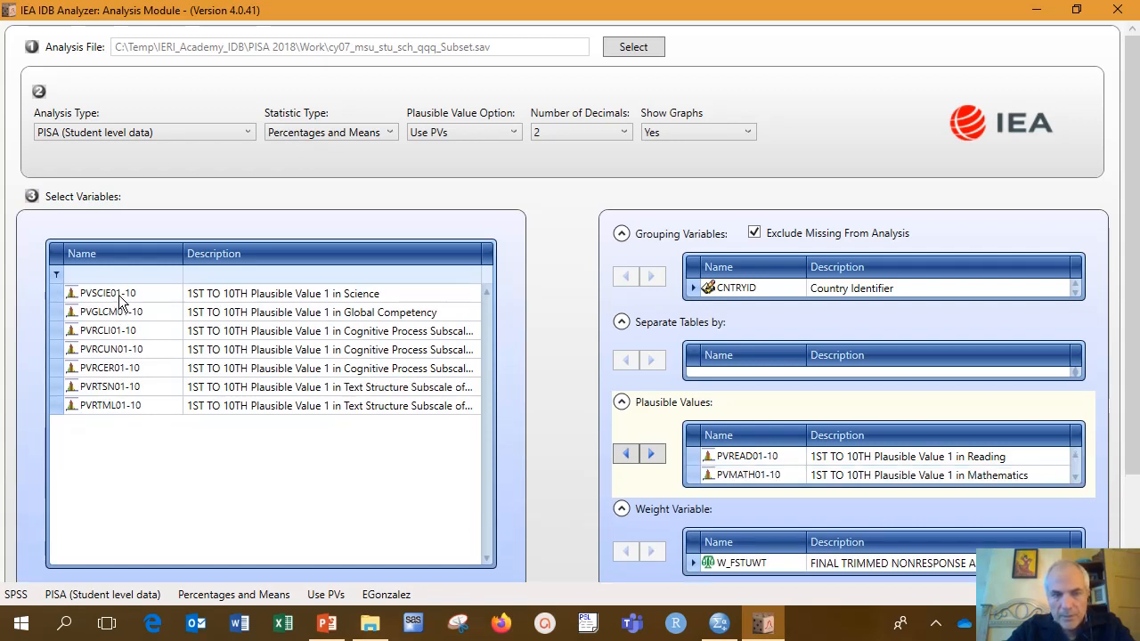
double_click(121, 293)
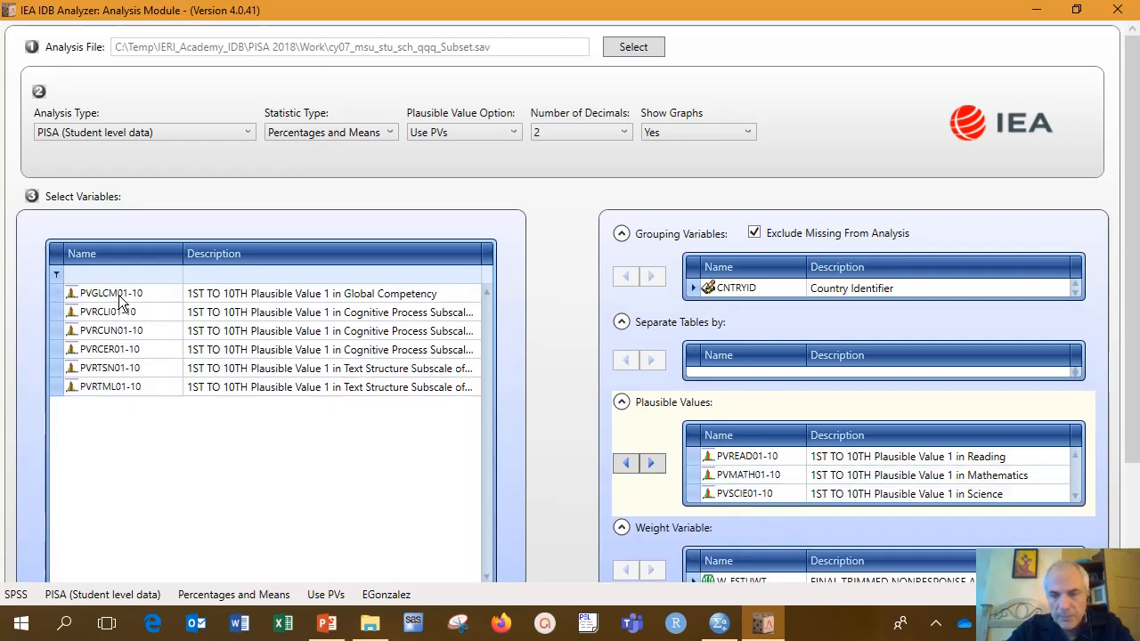
left_click(740, 474)
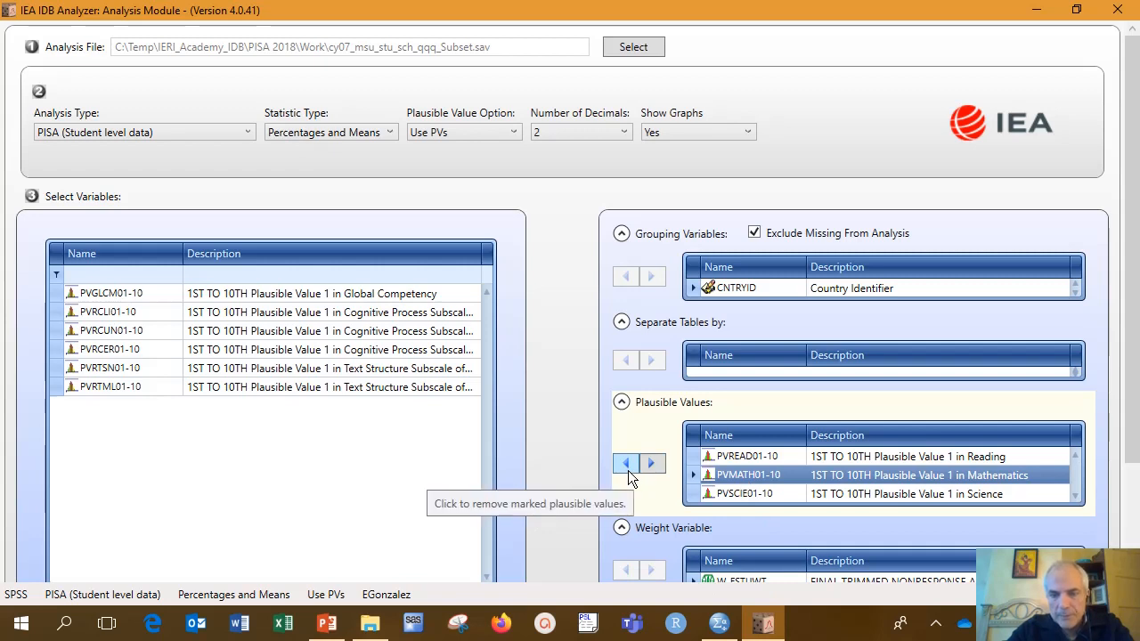
left_click(627, 464)
left_click(754, 480)
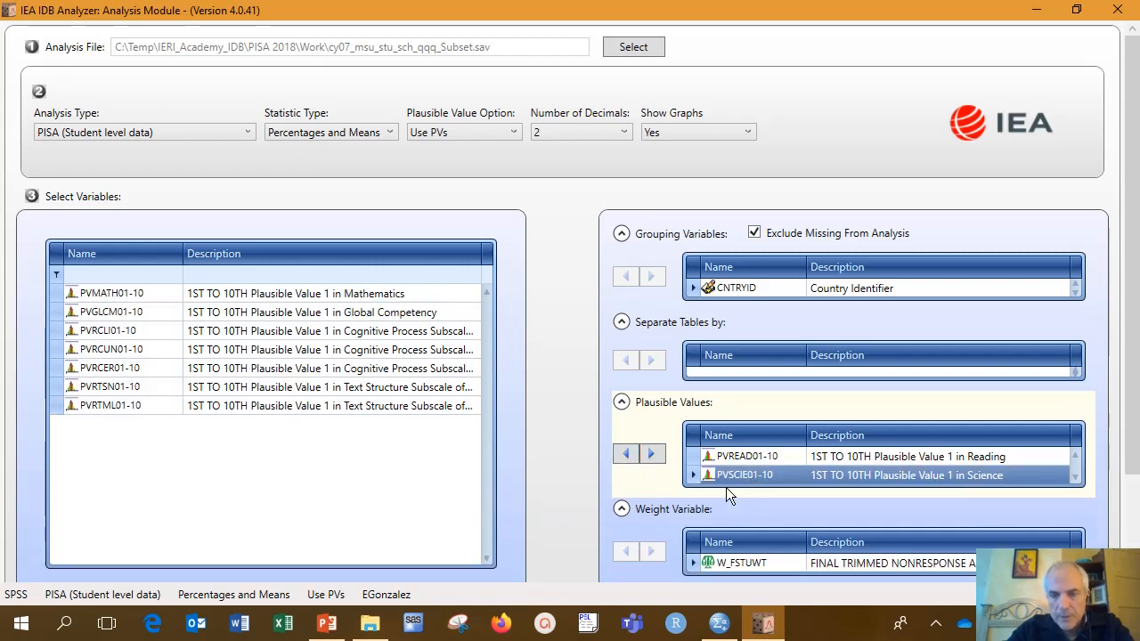
left_click(627, 454)
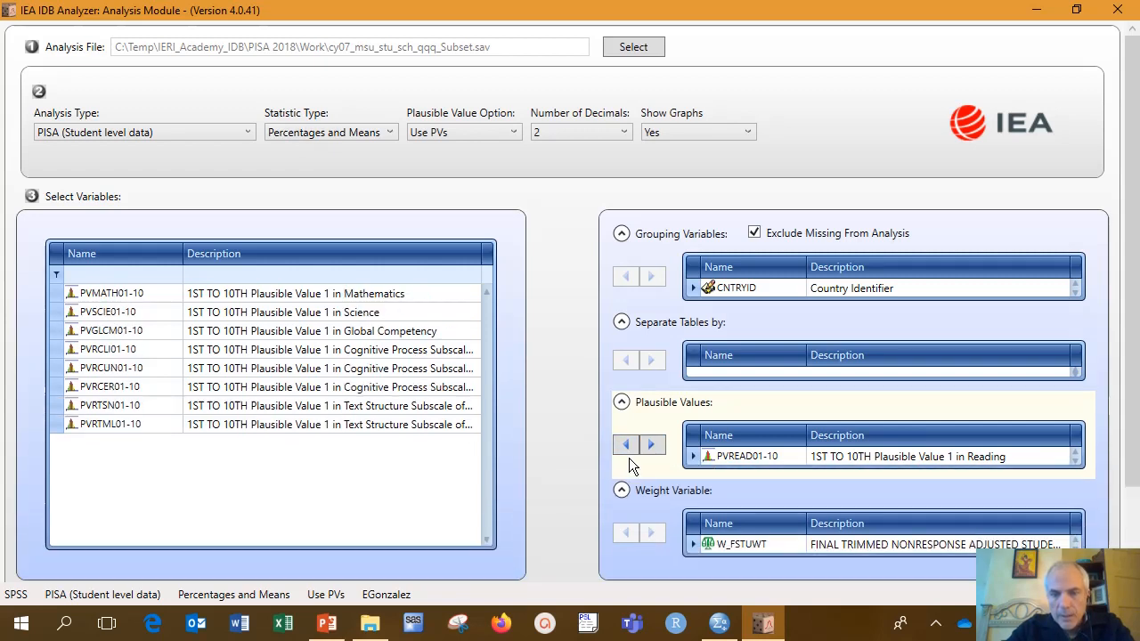
Step: Filter the variable descriptions by "books" for the Separate Tables by selection
left_click(675, 331)
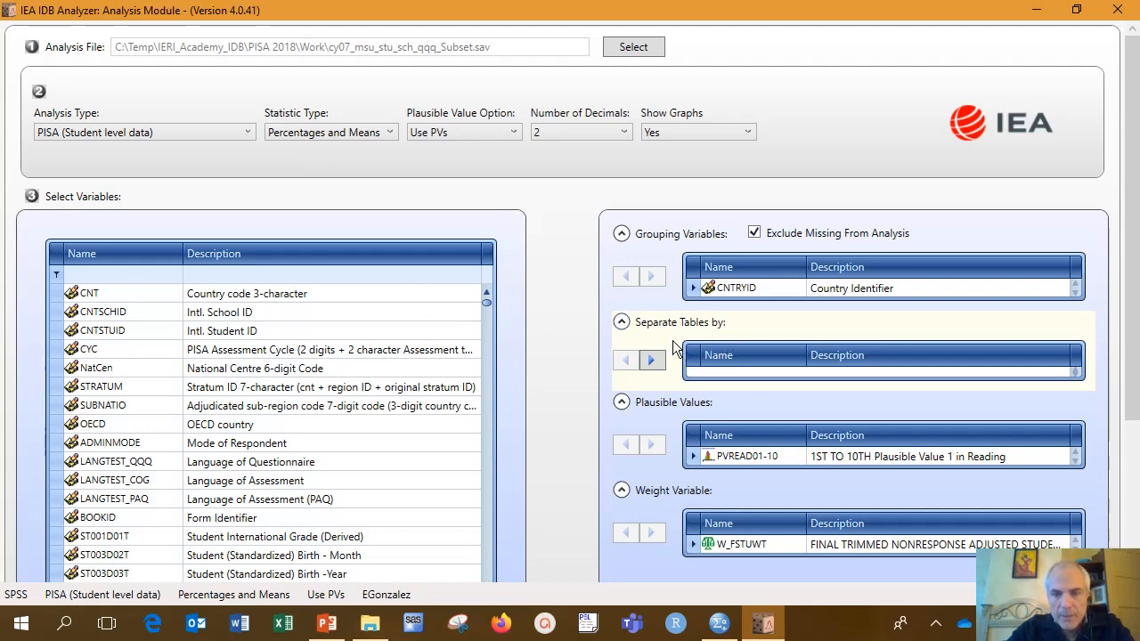
left_click(342, 274)
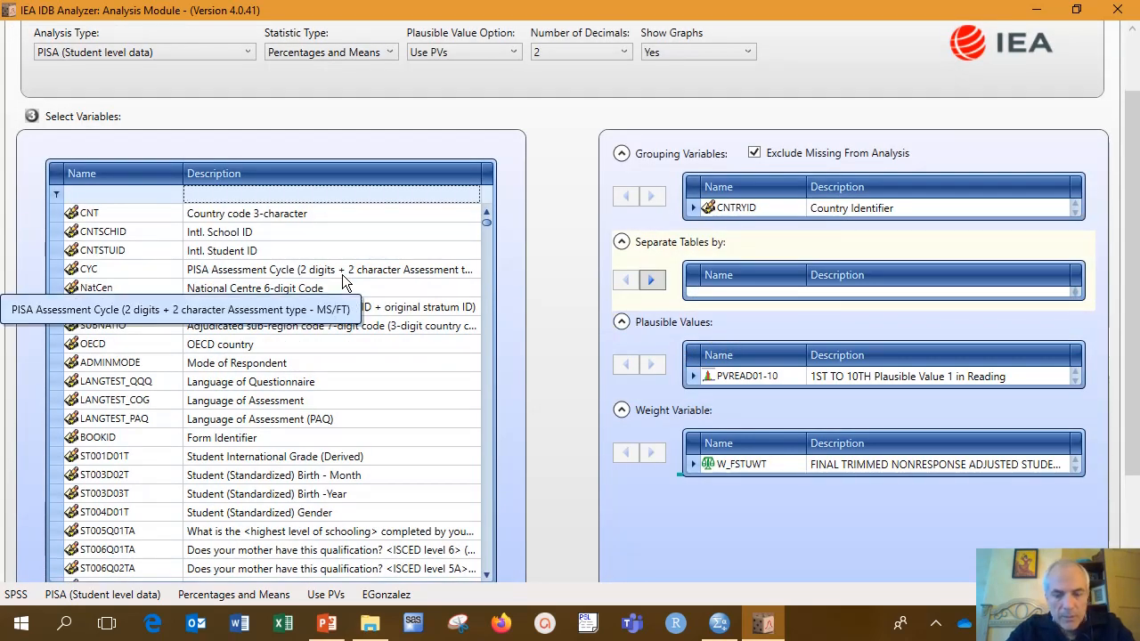
type("books")
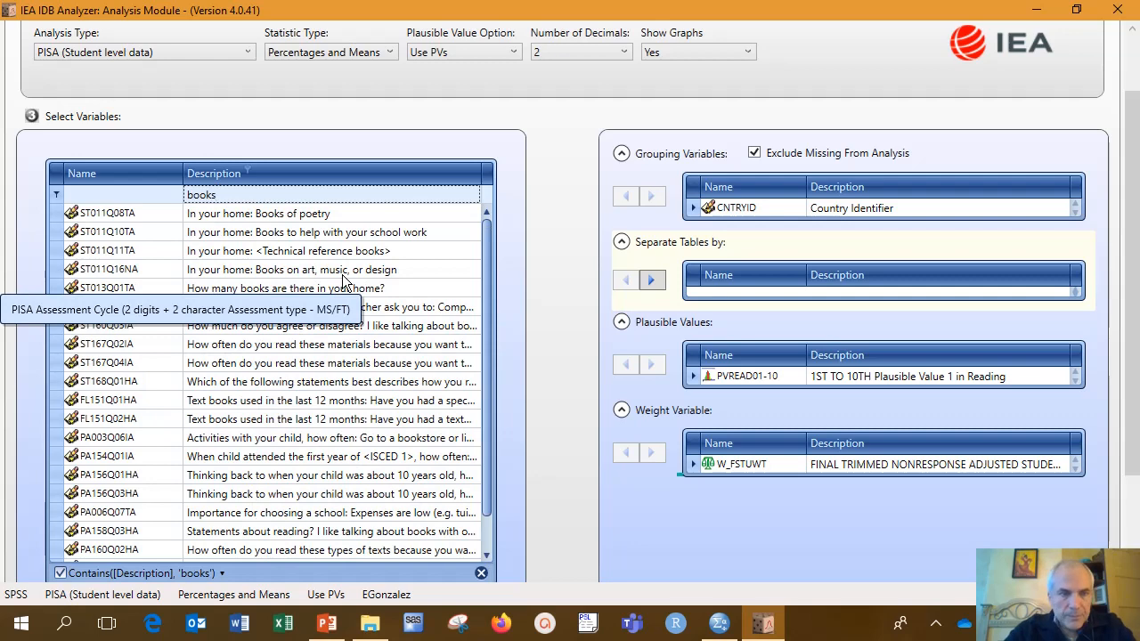
type(" i")
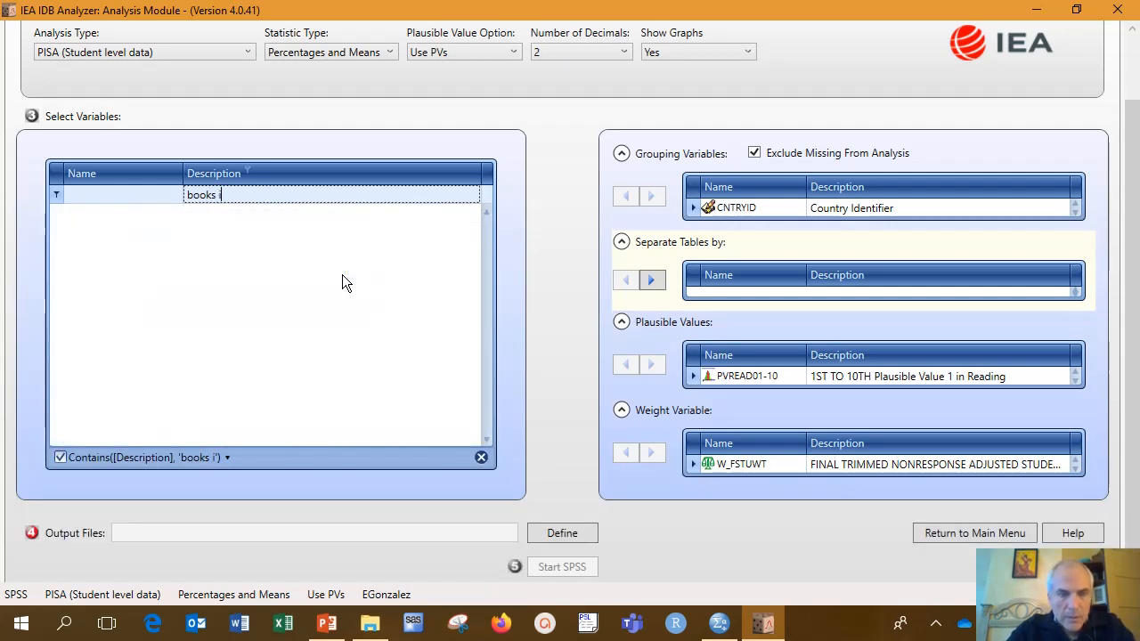
key("BackSpace")
key("BackSpace")
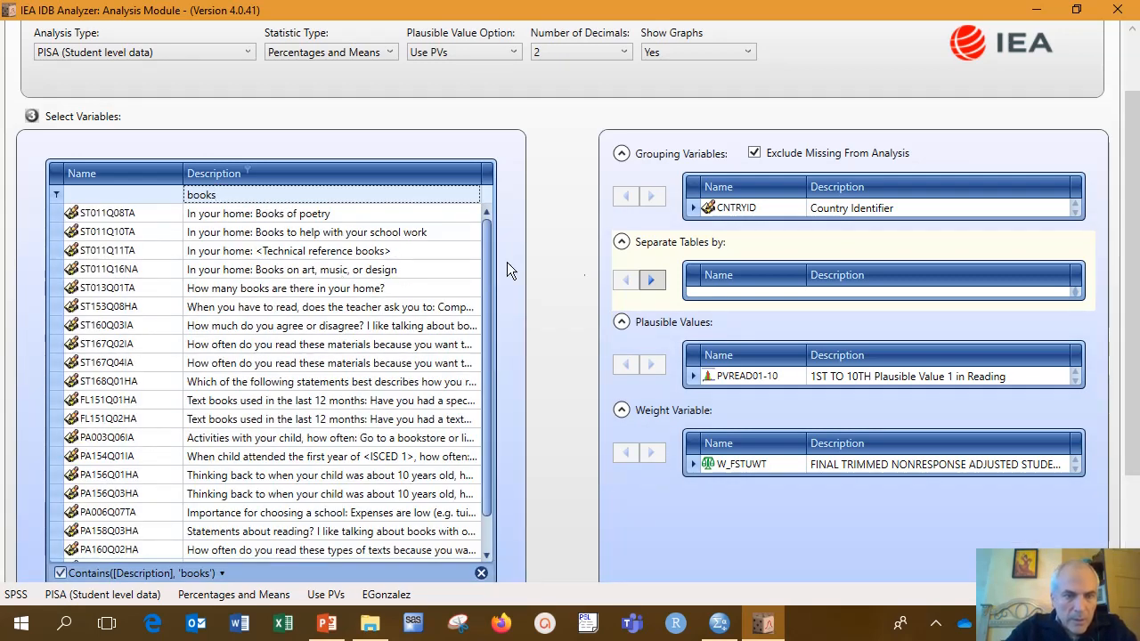
Step: View the details of ST013Q01TA (How many books are there in your home?) and add it to Separate Tables by
left_click(263, 296)
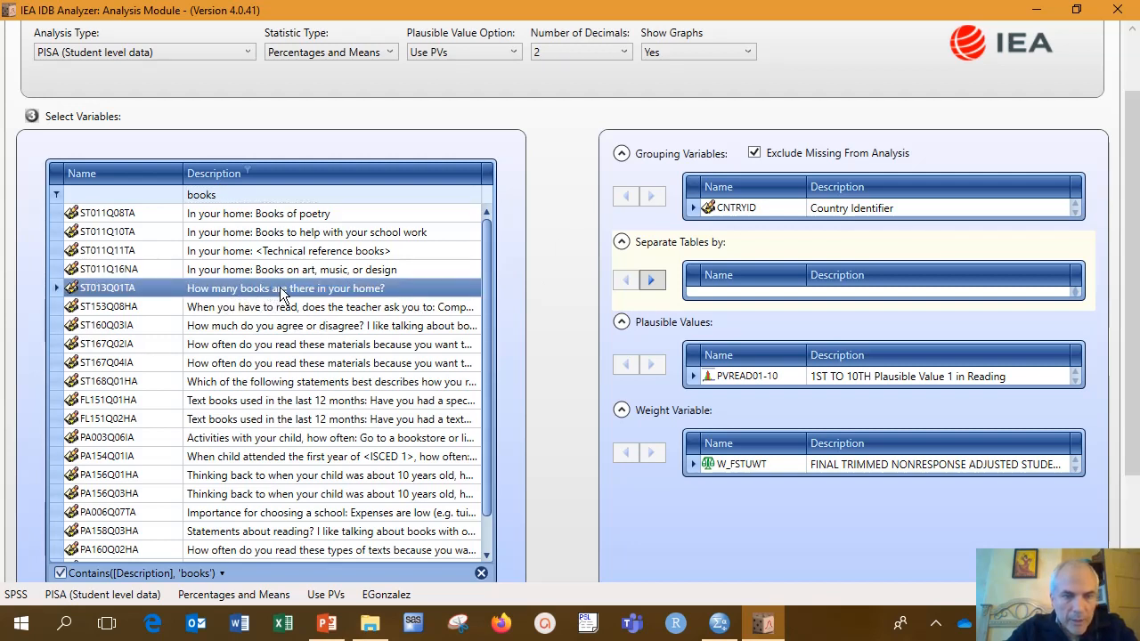
right_click(354, 294)
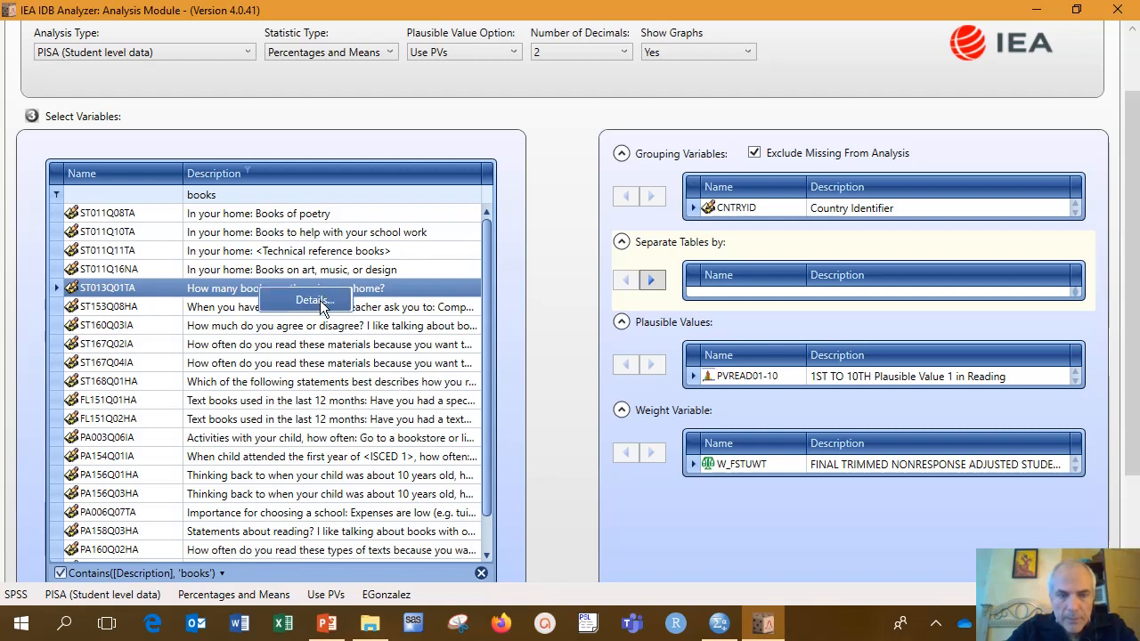
left_click(320, 301)
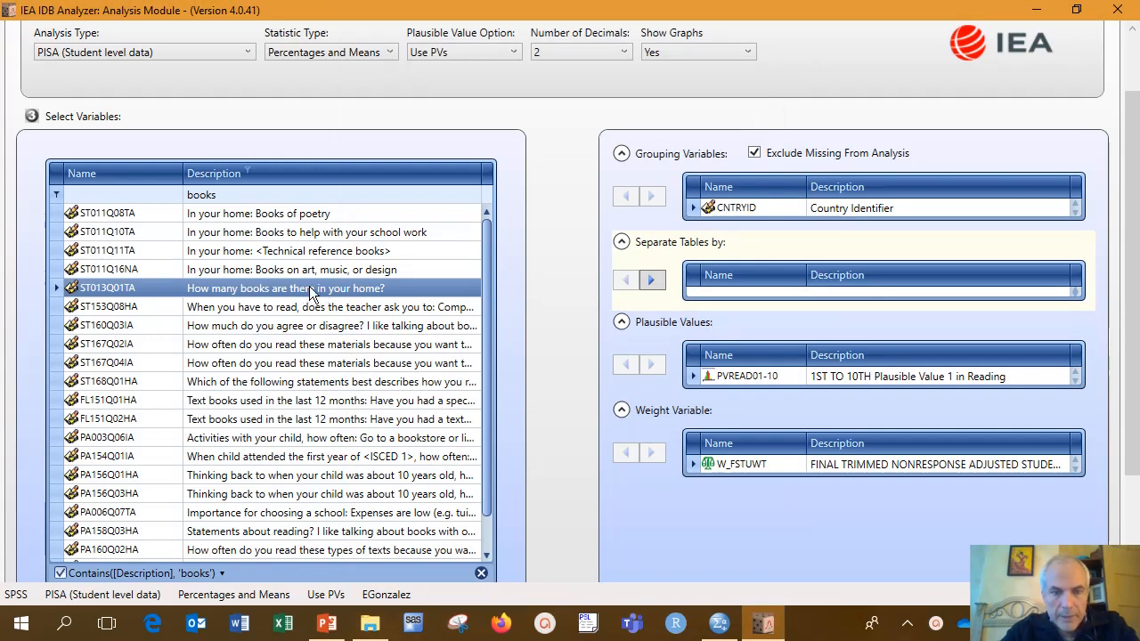
left_click(652, 280)
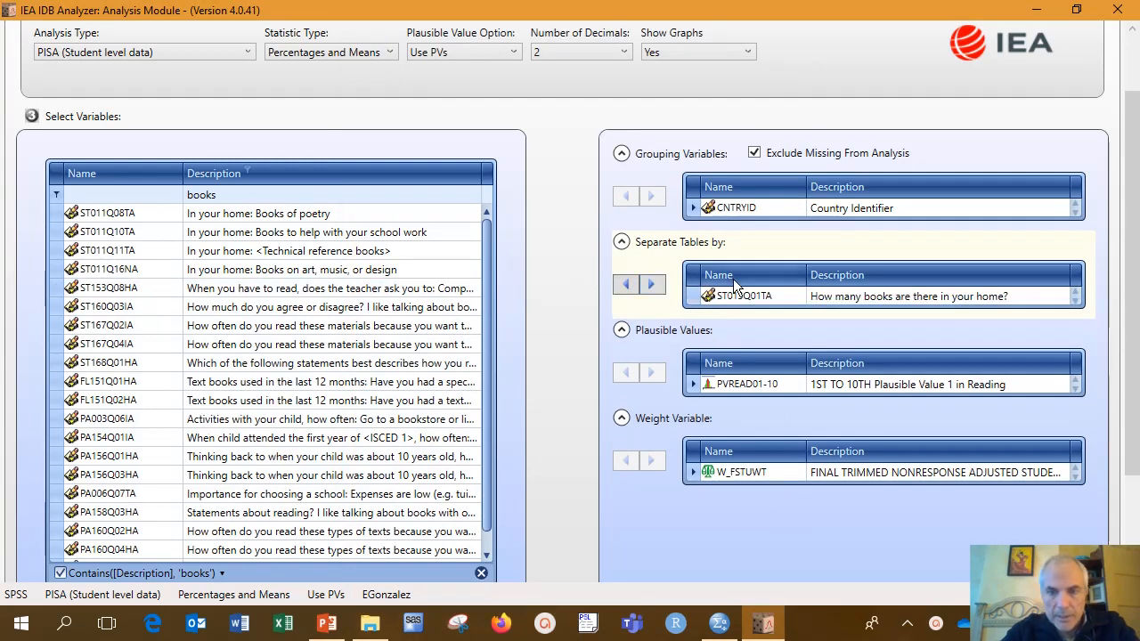
Step: Replace the variable description filter with "loca" to find the school location variable
left_click(334, 194)
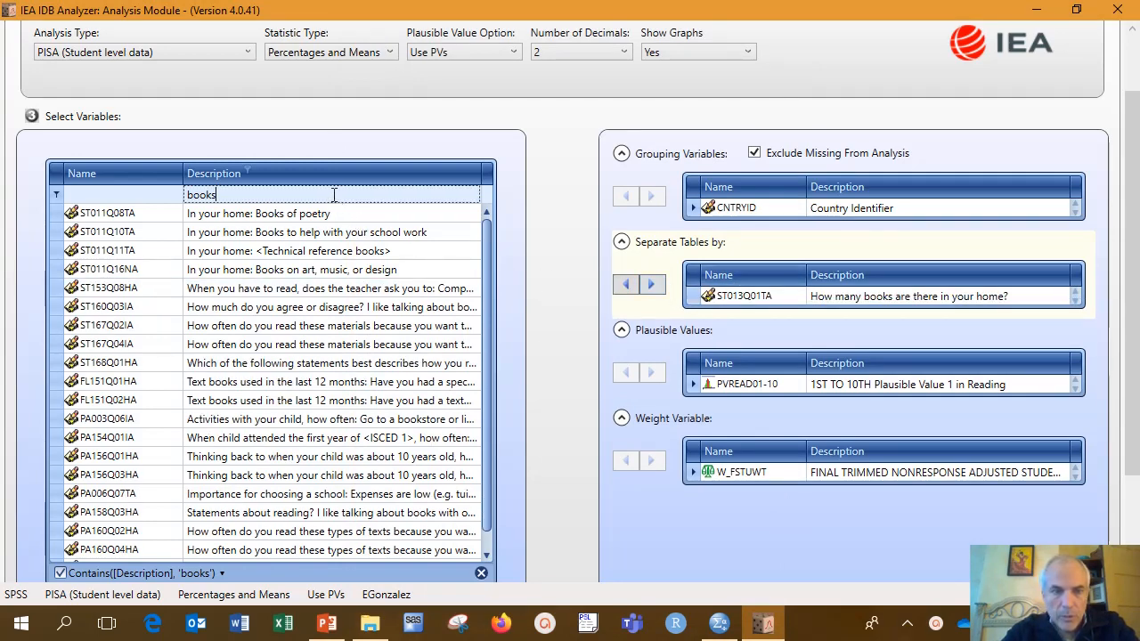
key("BackSpace")
key("BackSpace")
key("BackSpace")
key("BackSpace")
key("BackSpace")
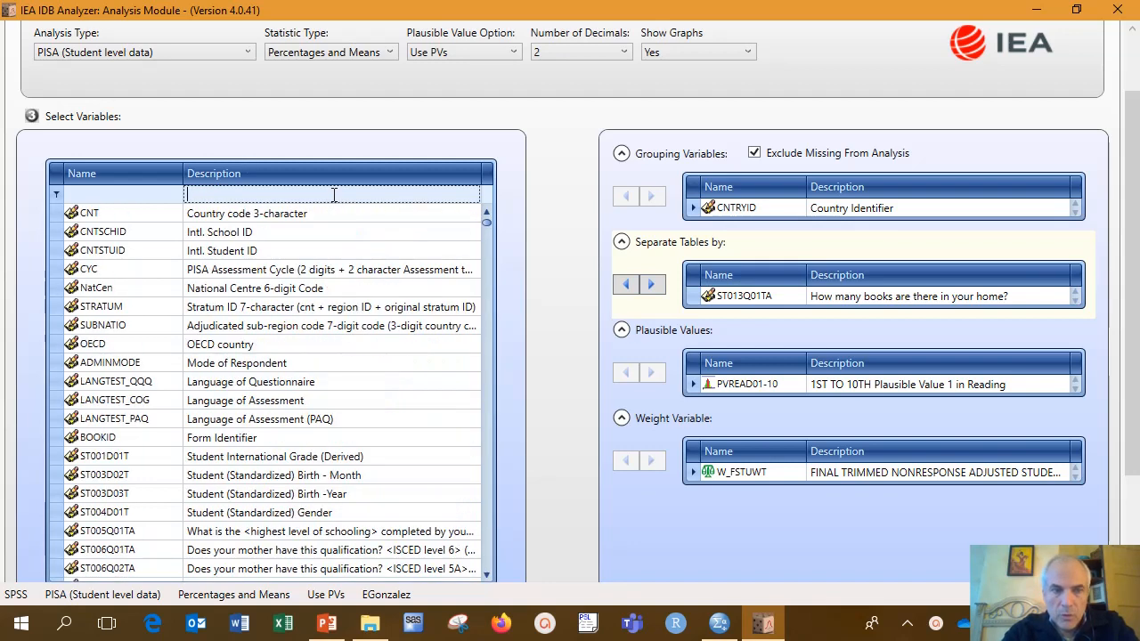
type("loca")
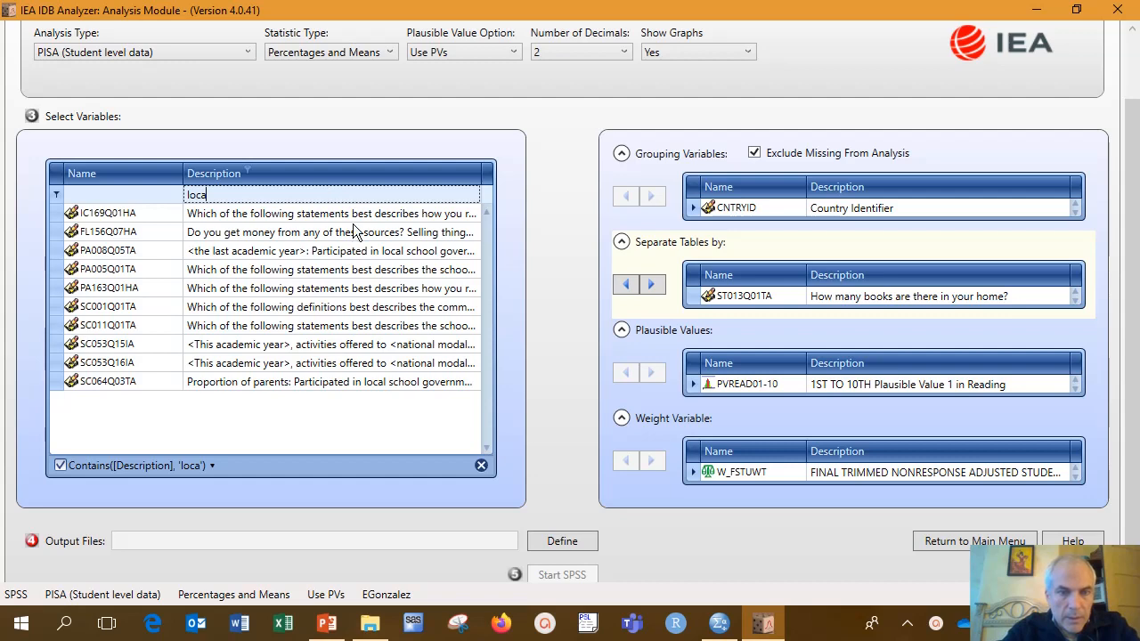
Step: View the details of SC001Q01TA (definition of the community in which the school is located) and add it to Separate Tables by
left_click(282, 306)
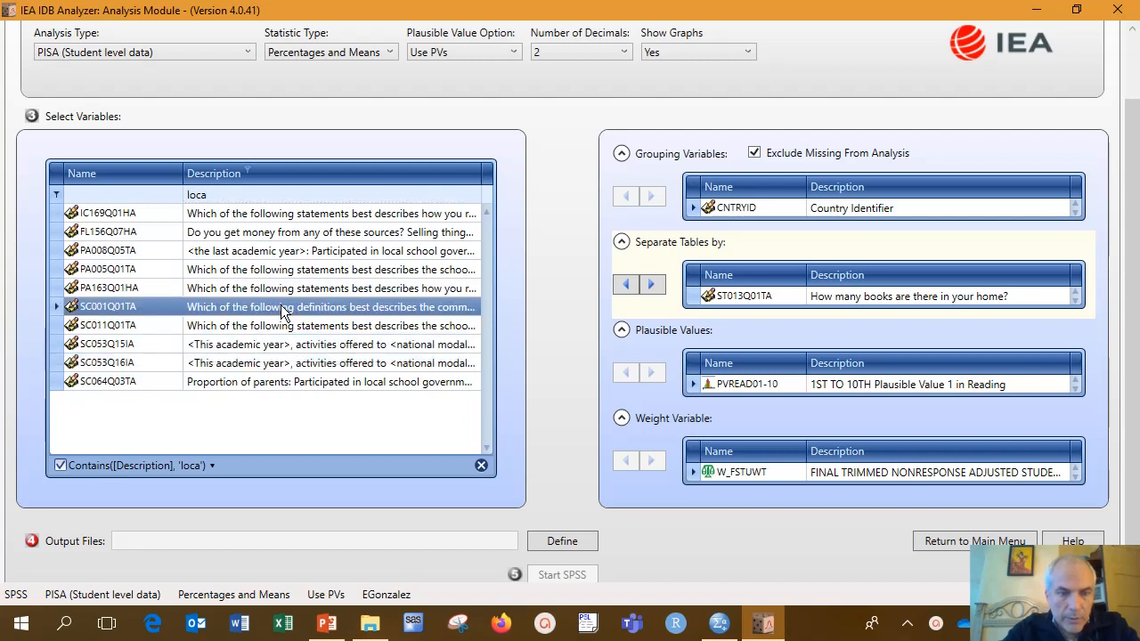
right_click(381, 311)
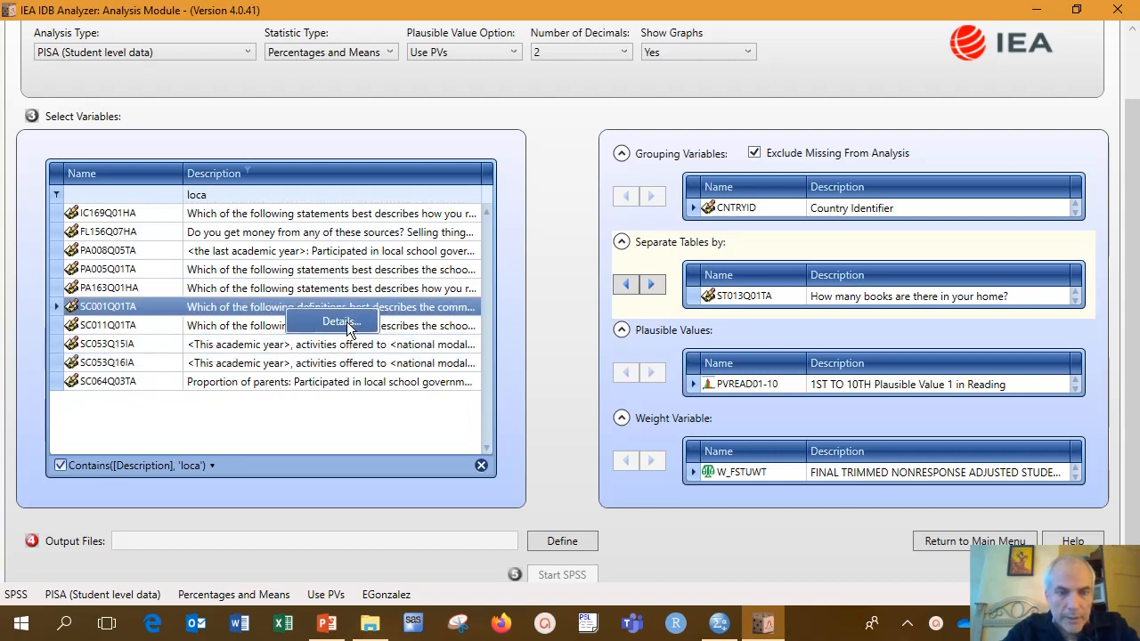
left_click(348, 326)
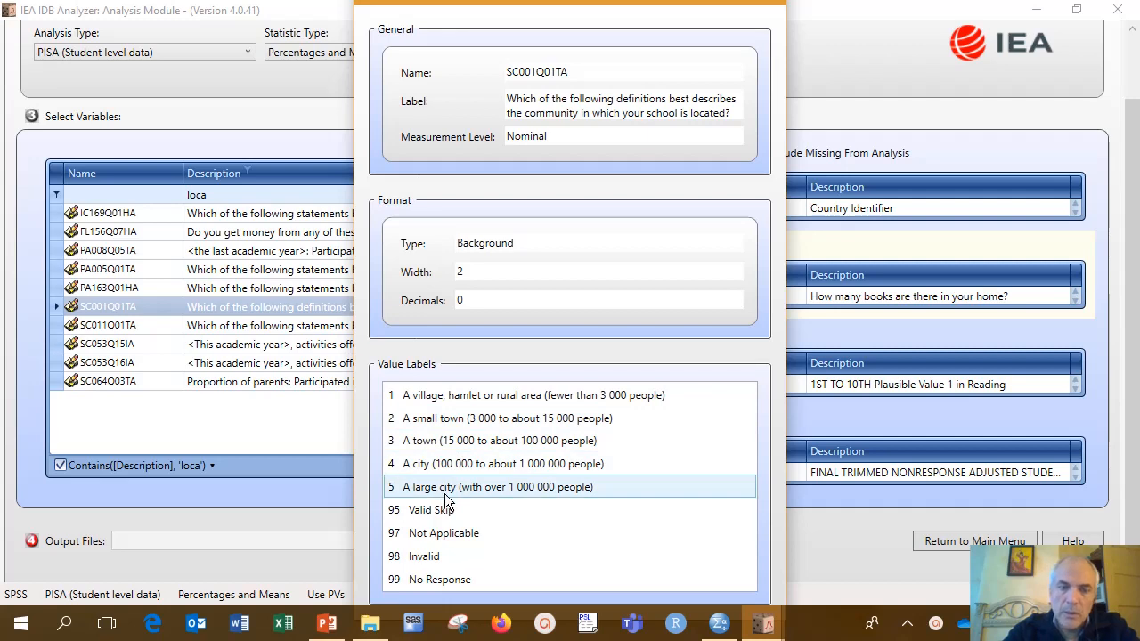
left_click(774, 11)
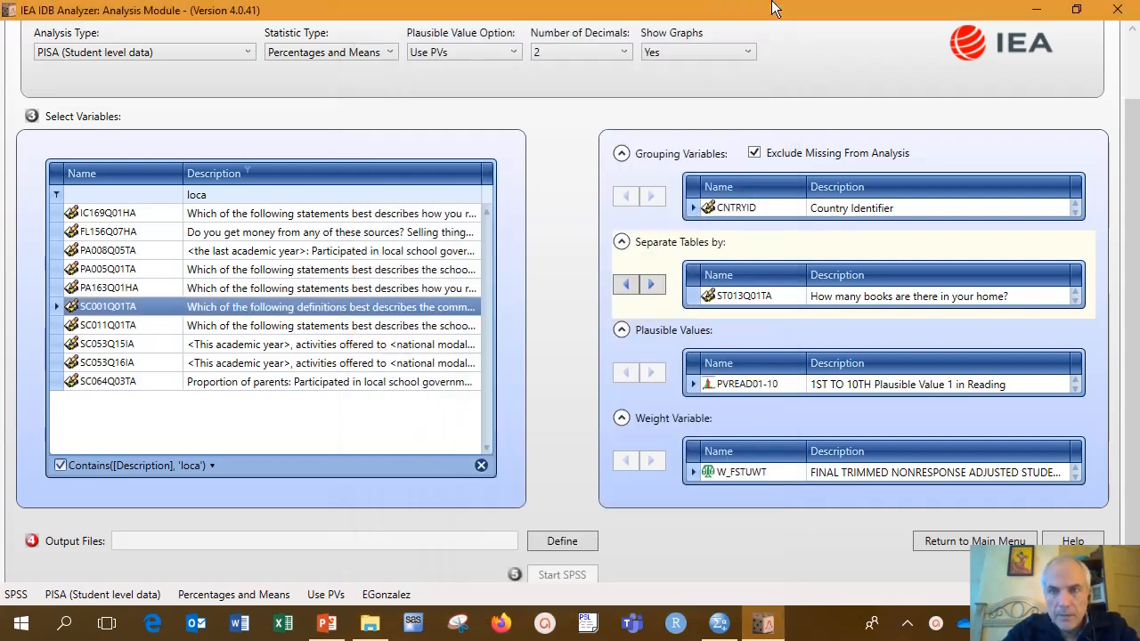
left_click(651, 284)
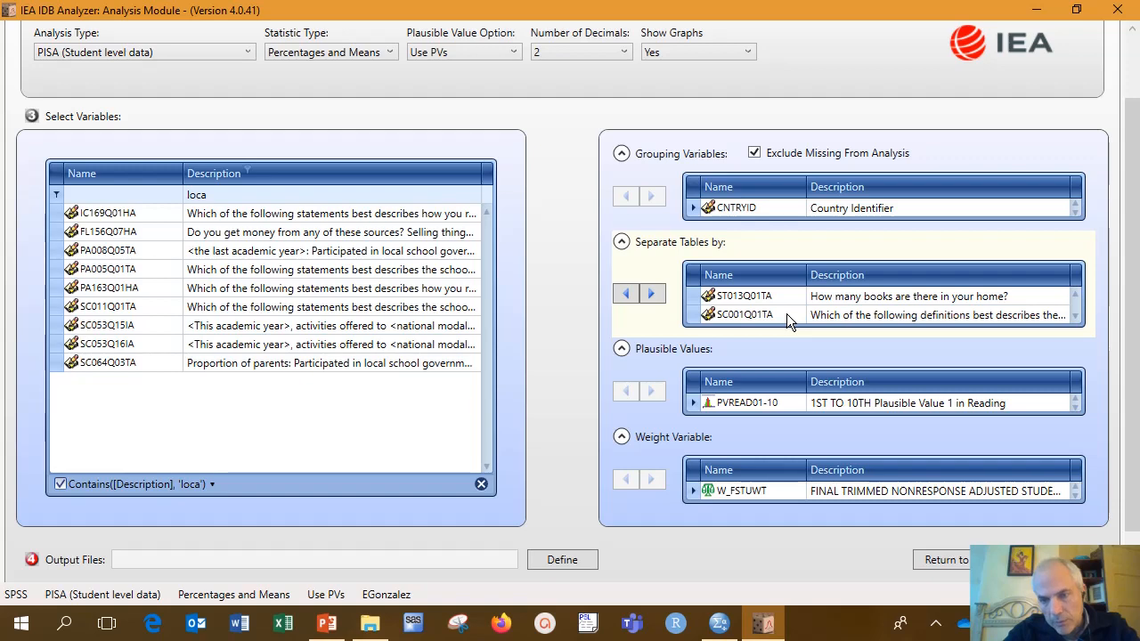
Step: Define the output files as ReadLiteracyByBooksLocation in the PISA 2018 Work folder and start SPSS with the generated syntax
left_click(574, 560)
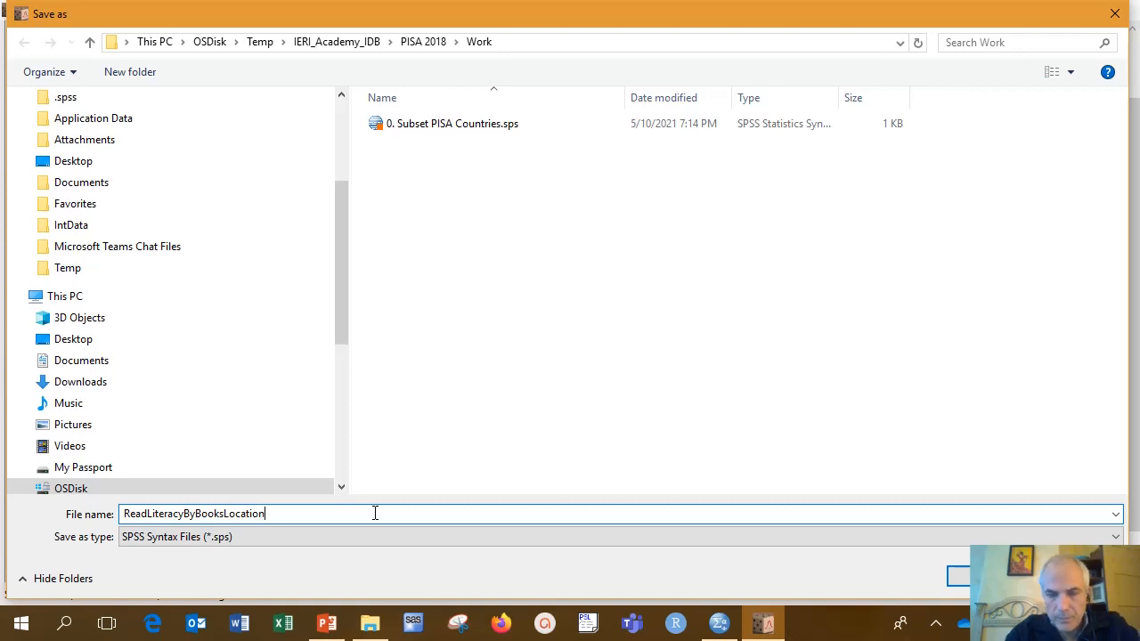
key("Return")
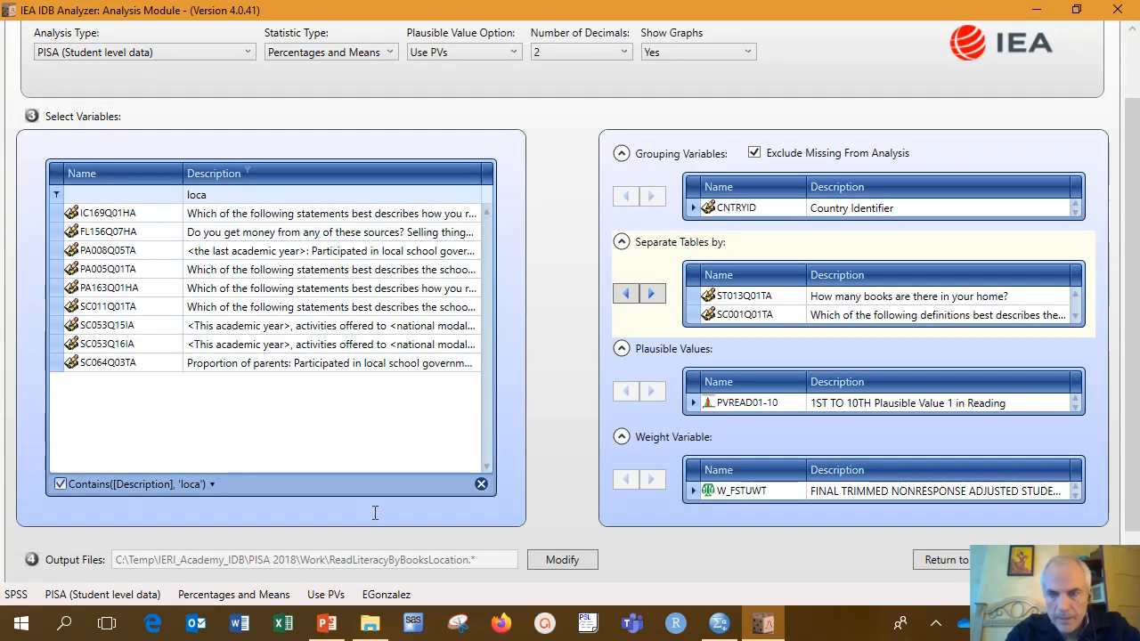
scroll(526, 503, "down", 1)
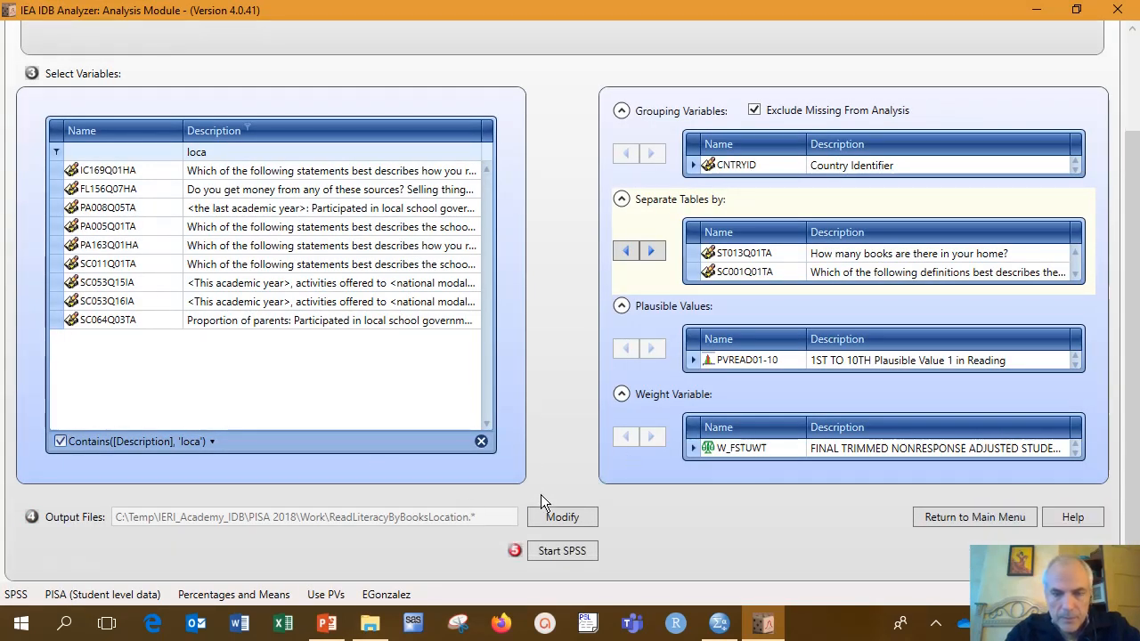
left_click(569, 554)
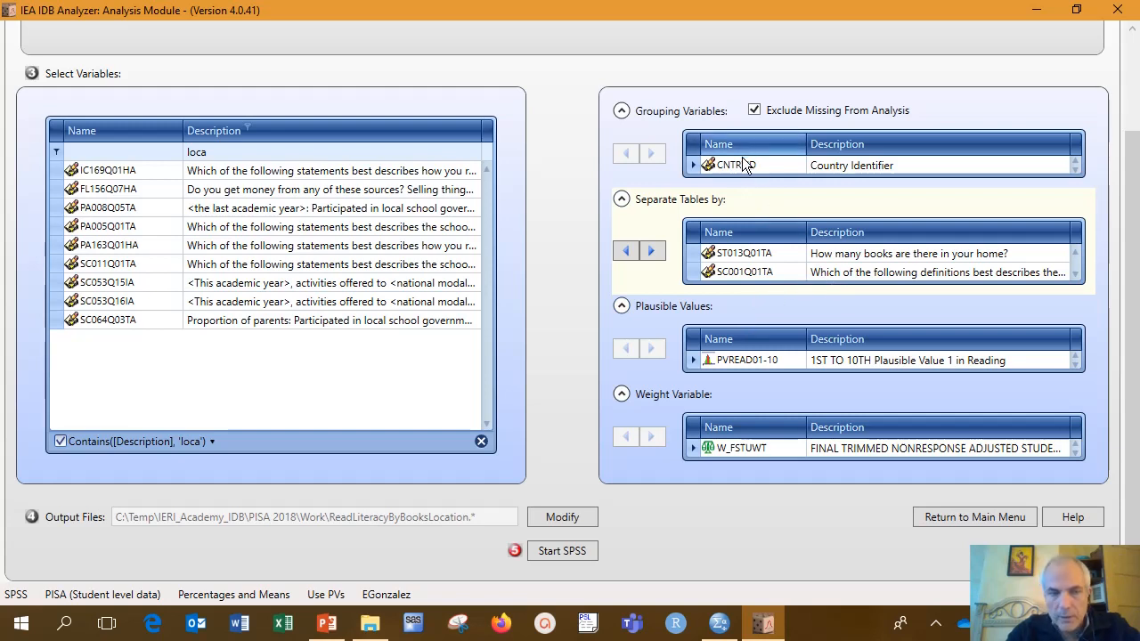
left_click(563, 552)
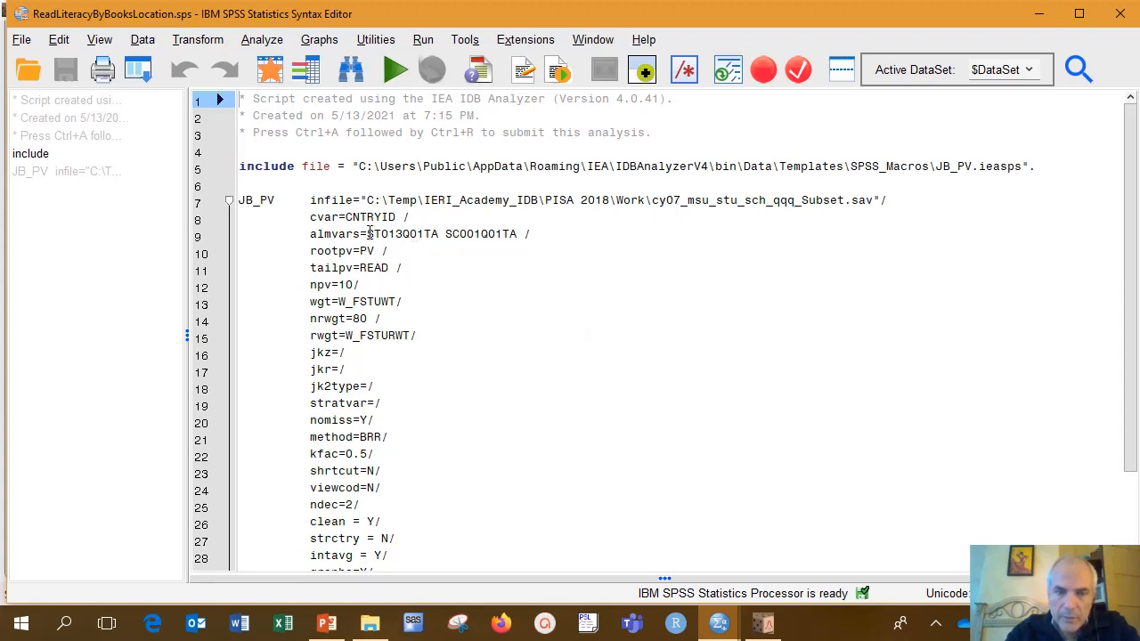
Step: Examine the generated syntax for the analysis variables, input file, output directory and file name, and the instructions for submitting it
left_click_drag(373, 234, 483, 241)
left_click_drag(459, 201, 683, 201)
scroll(650, 297, "down", 2)
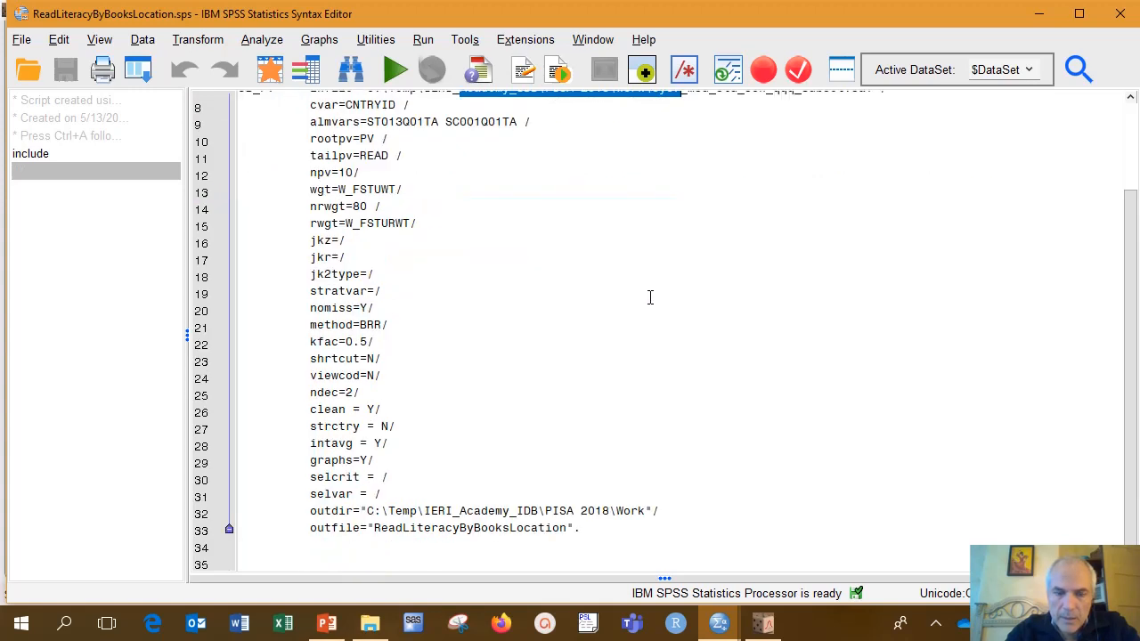
left_click_drag(331, 511, 613, 536)
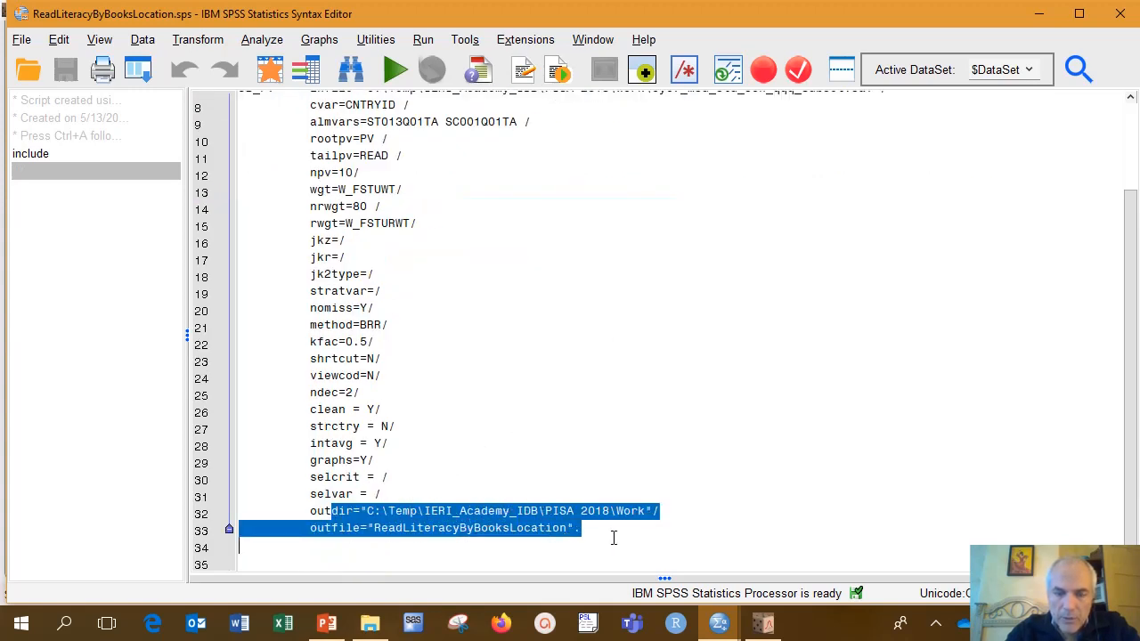
key("ctrl+r")
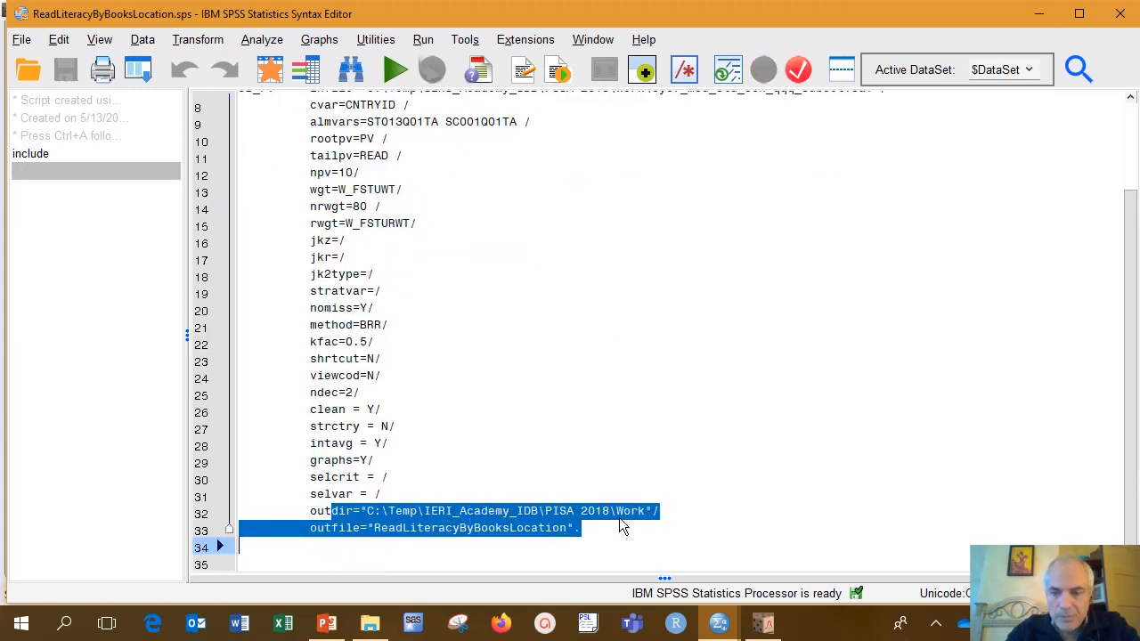
scroll(630, 383, "up", 3)
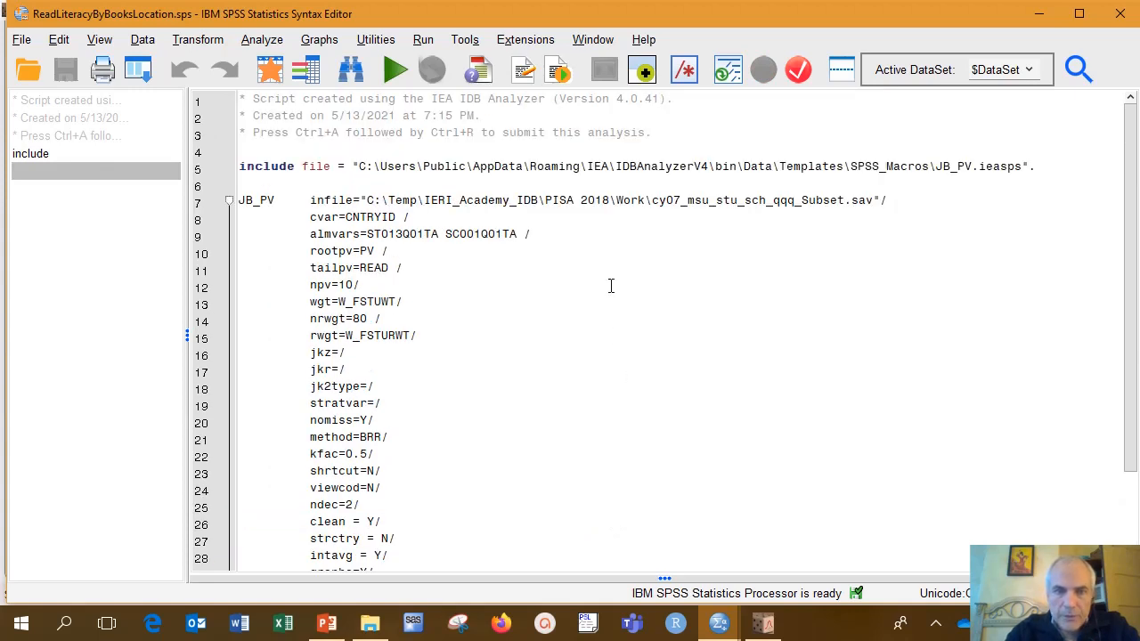
left_click_drag(281, 132, 489, 139)
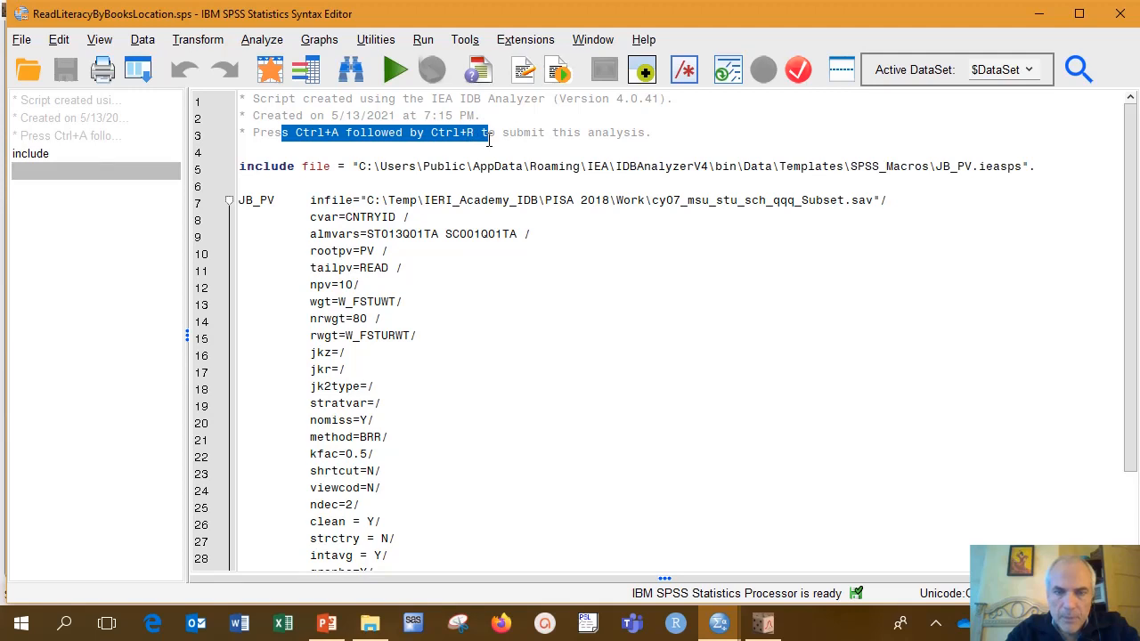
Step: Run the entire ReadLiteracyByBooksLocation syntax in SPSS
left_click(516, 170)
left_click(424, 41)
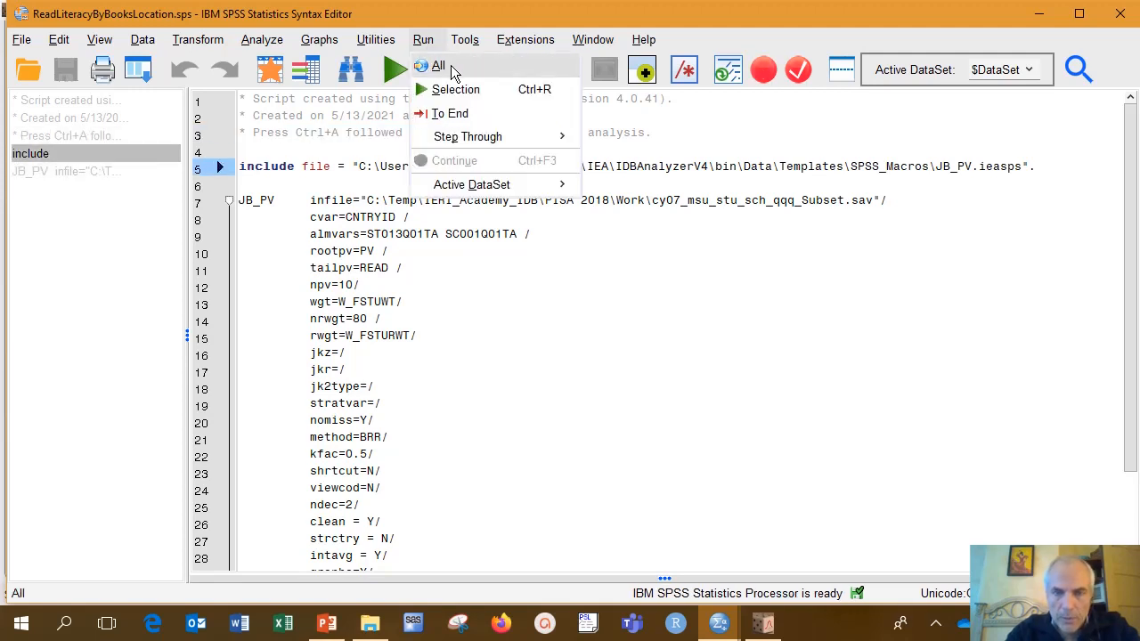
left_click(451, 68)
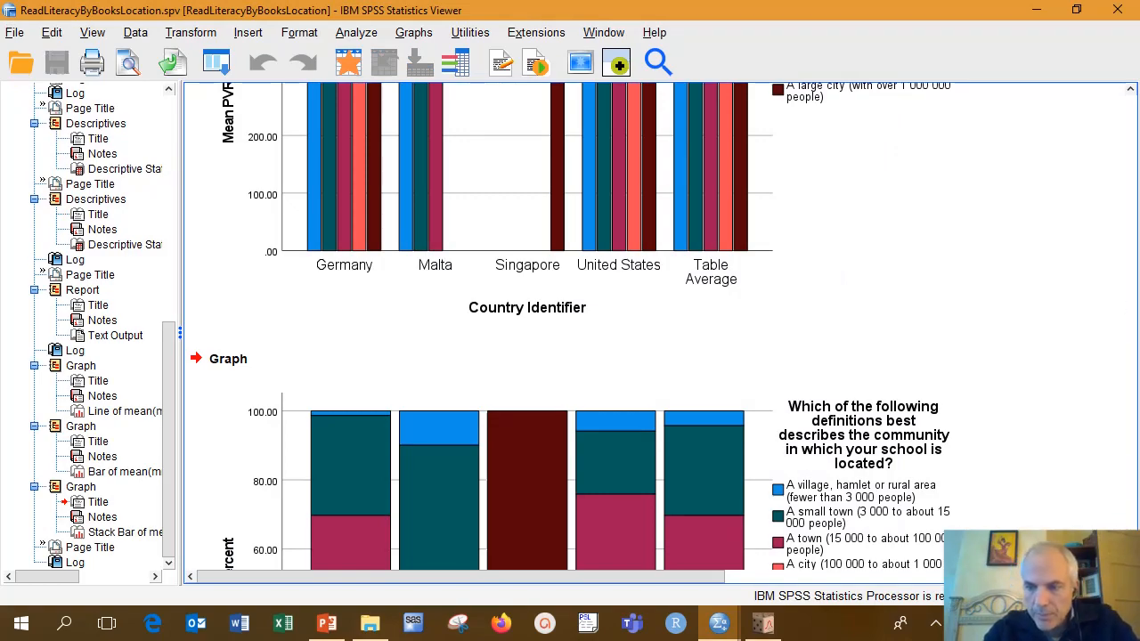
Step: Examine the unweighted descriptive statistics of the reading plausible values by country and number of books at home
left_click_drag(1129, 550, 1077, 89)
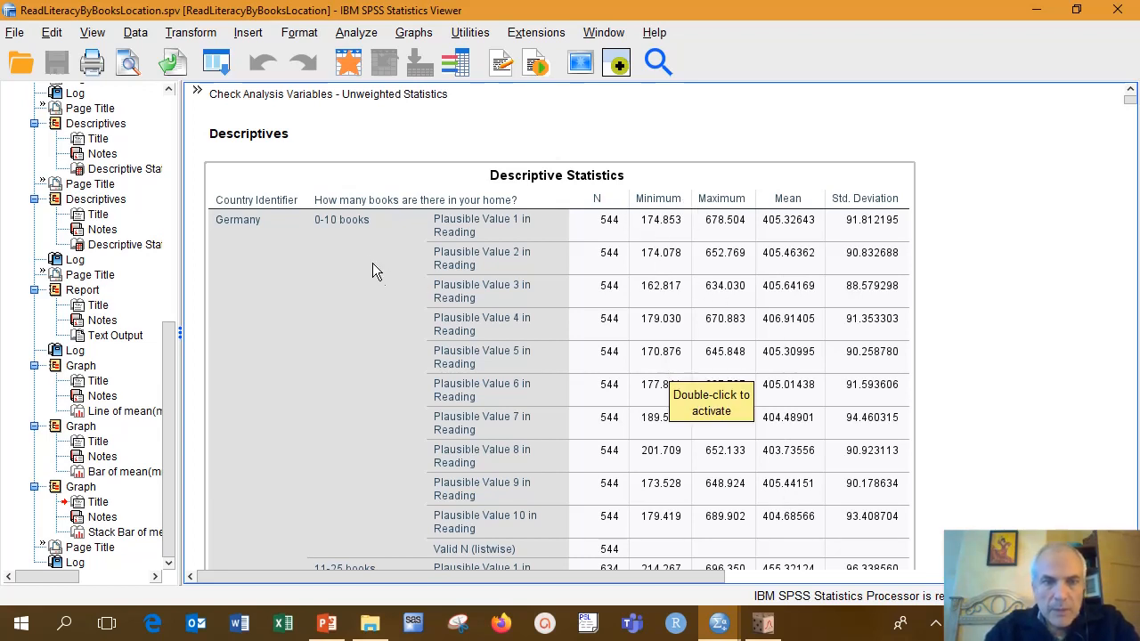
scroll(325, 237, "down", 15)
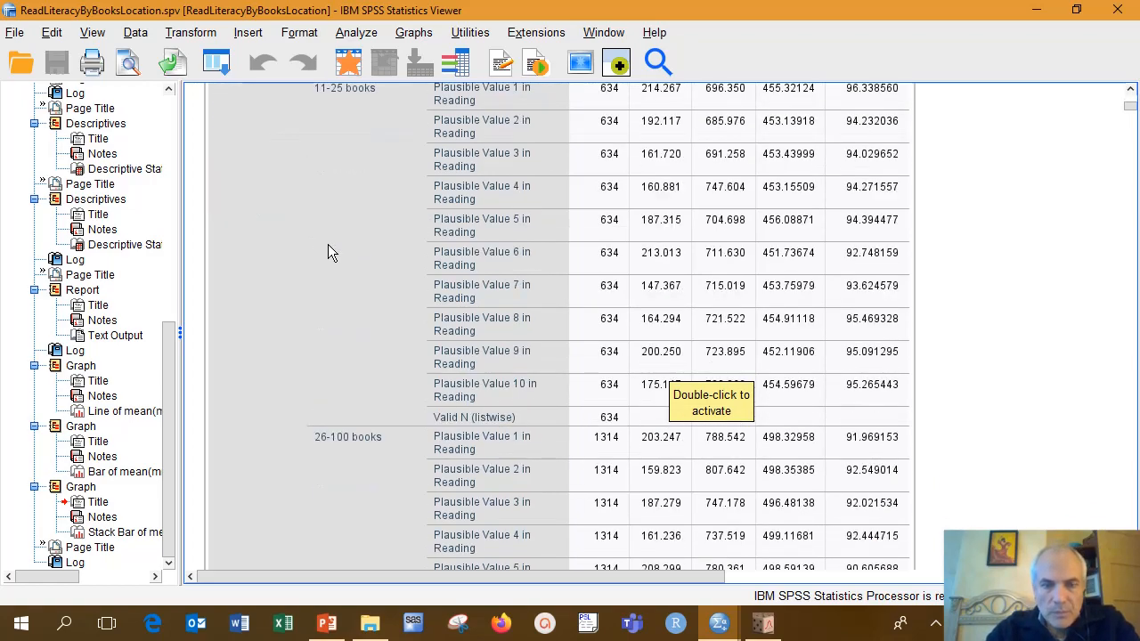
scroll(331, 245, "down", 15)
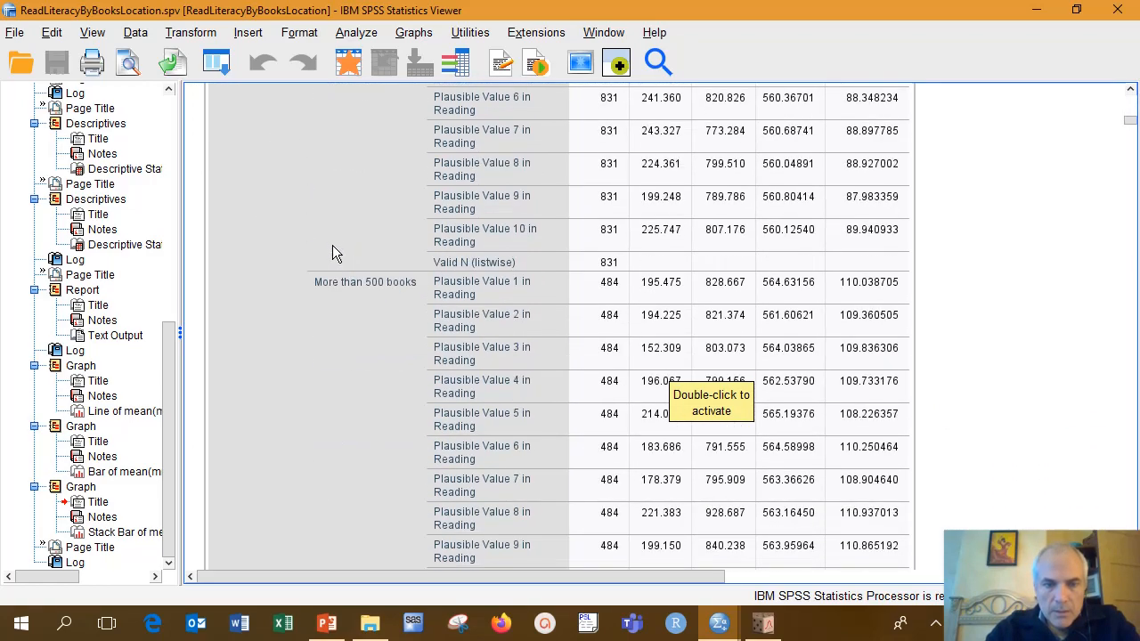
scroll(338, 250, "down", 15)
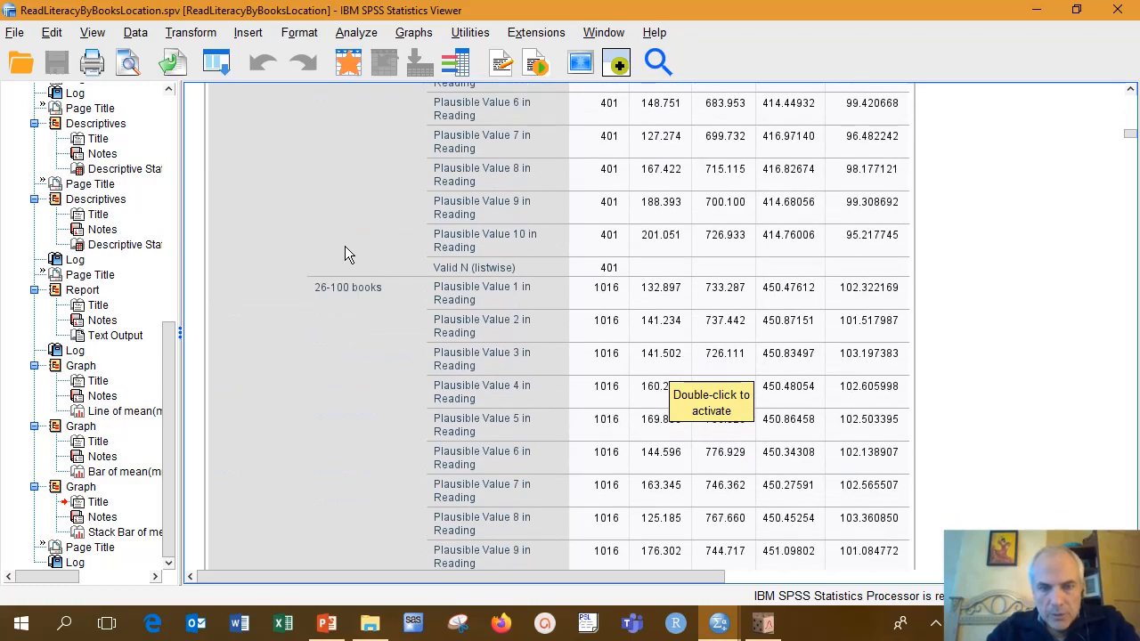
scroll(345, 248, "down", 15)
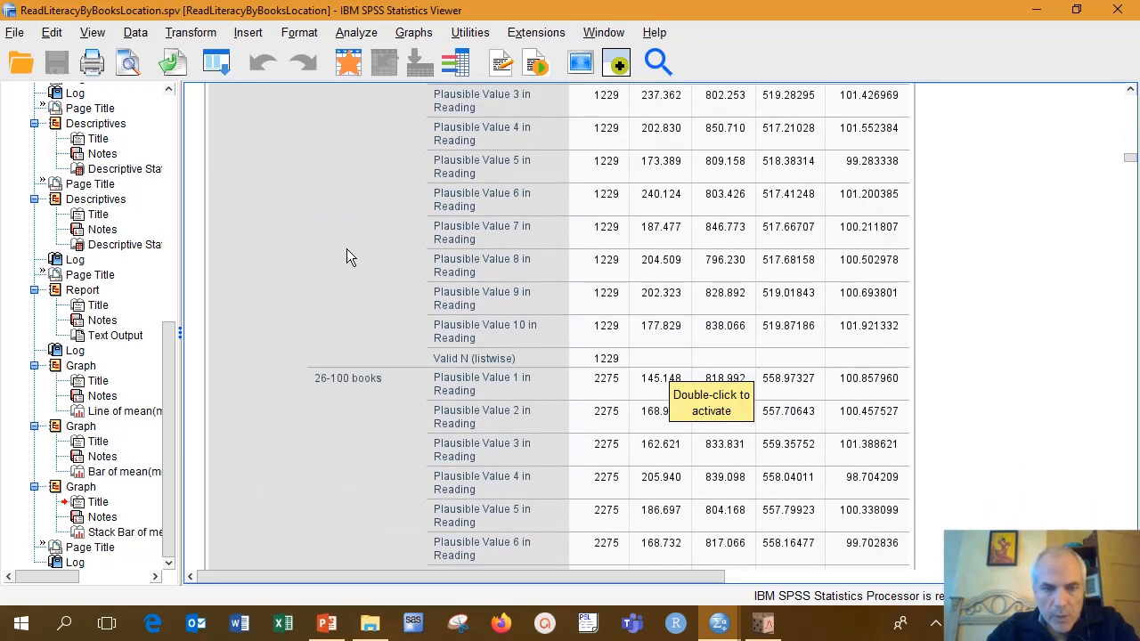
scroll(346, 249, "down", 15)
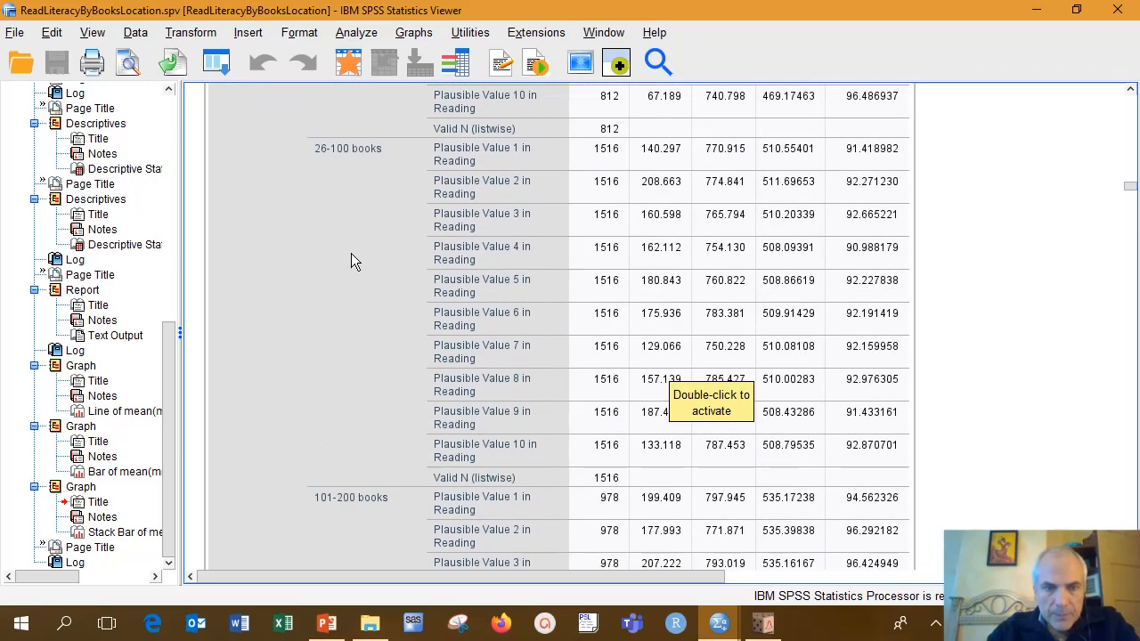
scroll(357, 259, "down", 15)
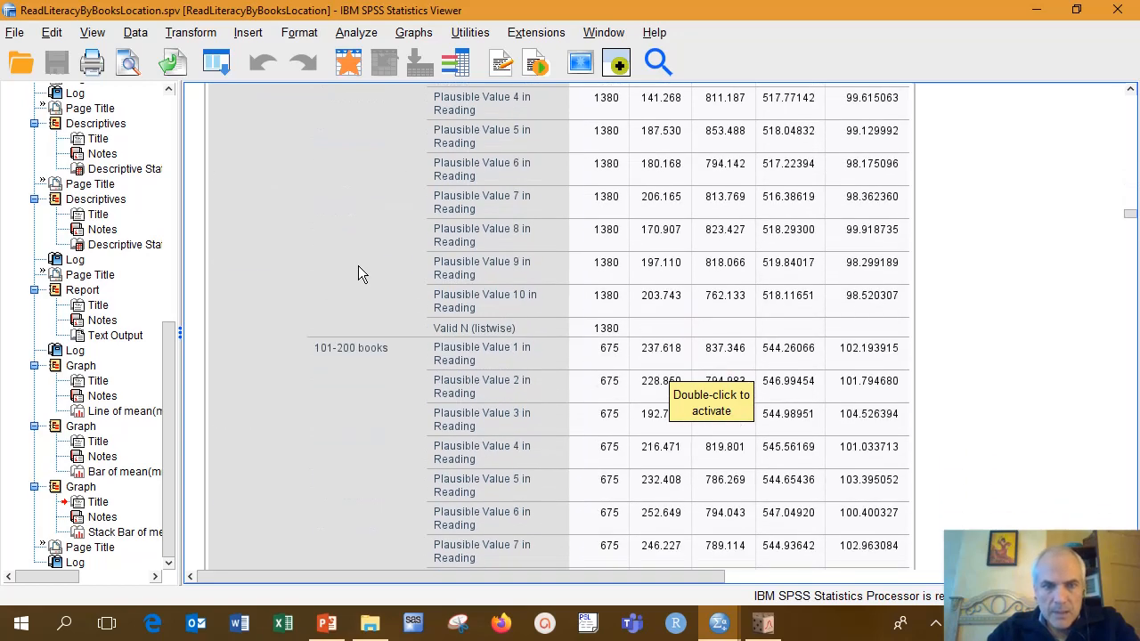
scroll(358, 265, "down", 5)
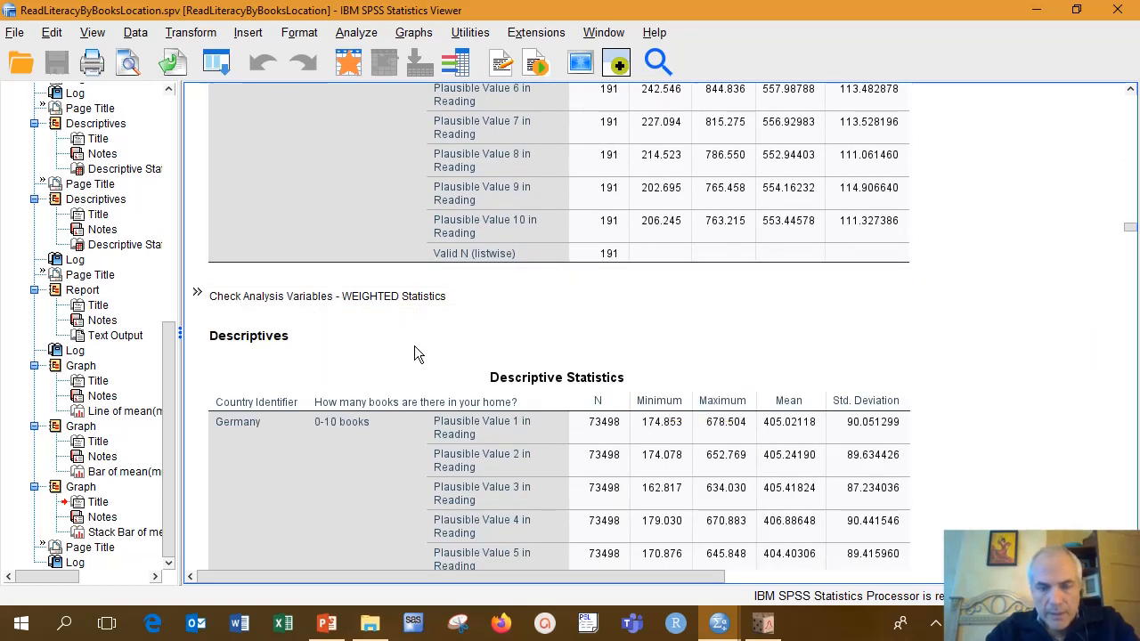
Step: Examine the weighted descriptive statistics of the reading plausible values through to the processing log that follows them
scroll(414, 348, "down", 1)
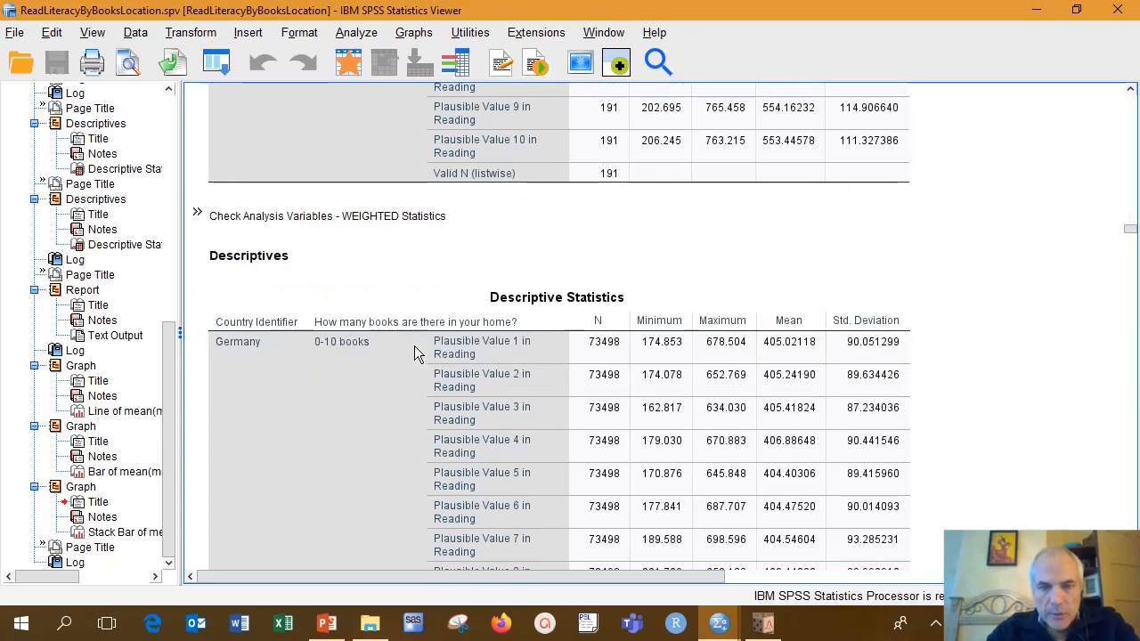
scroll(415, 348, "down", 1)
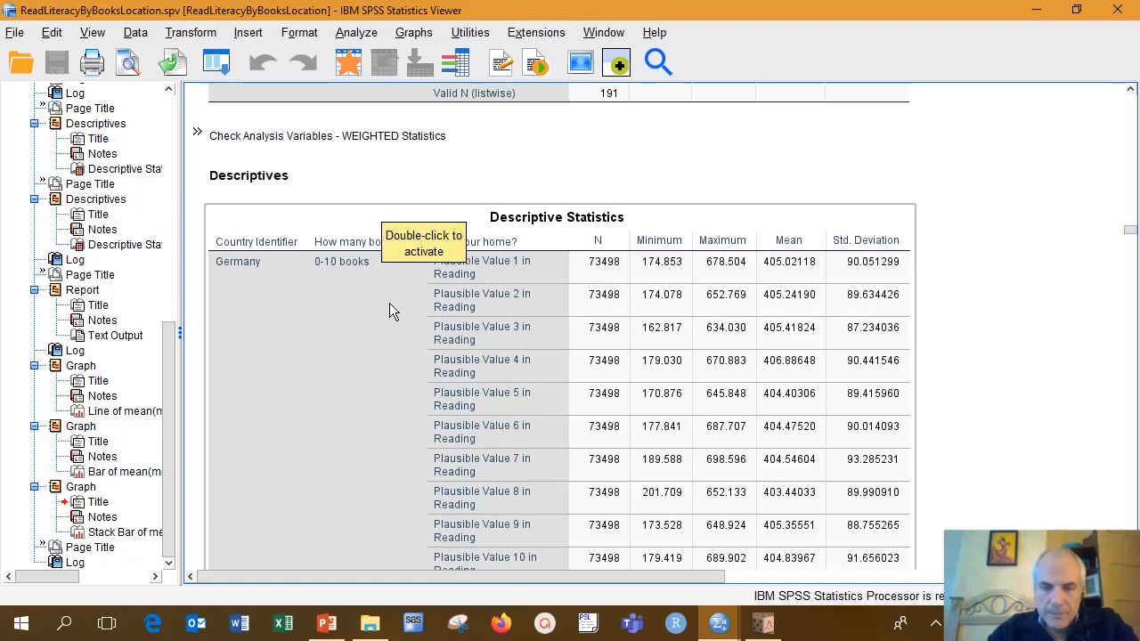
scroll(389, 310, "down", 15)
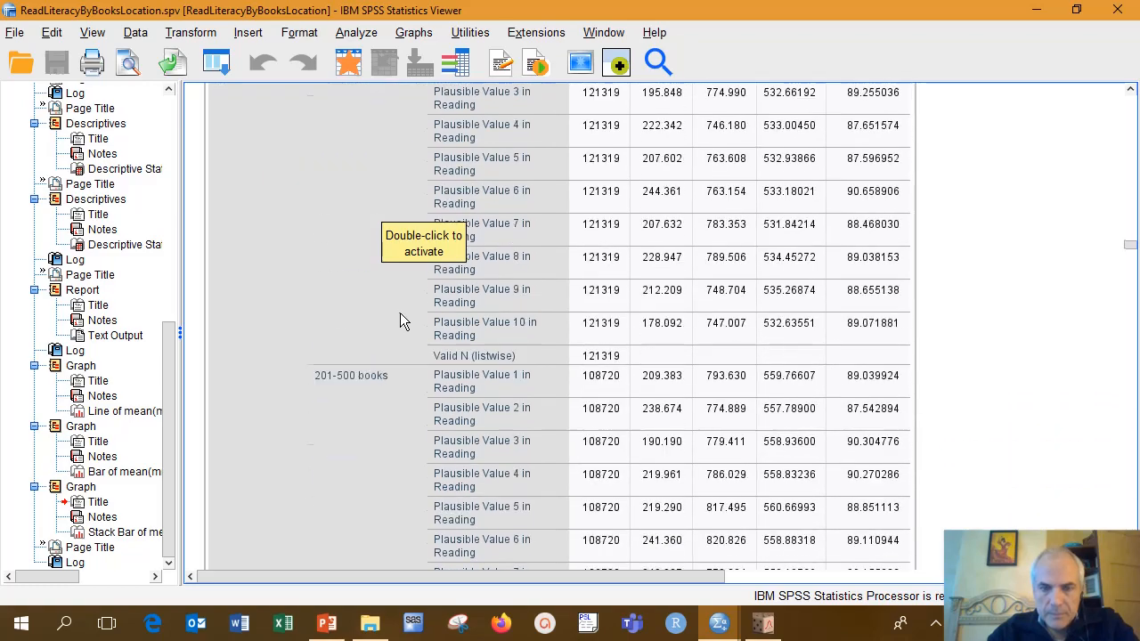
scroll(871, 325, "down", 15)
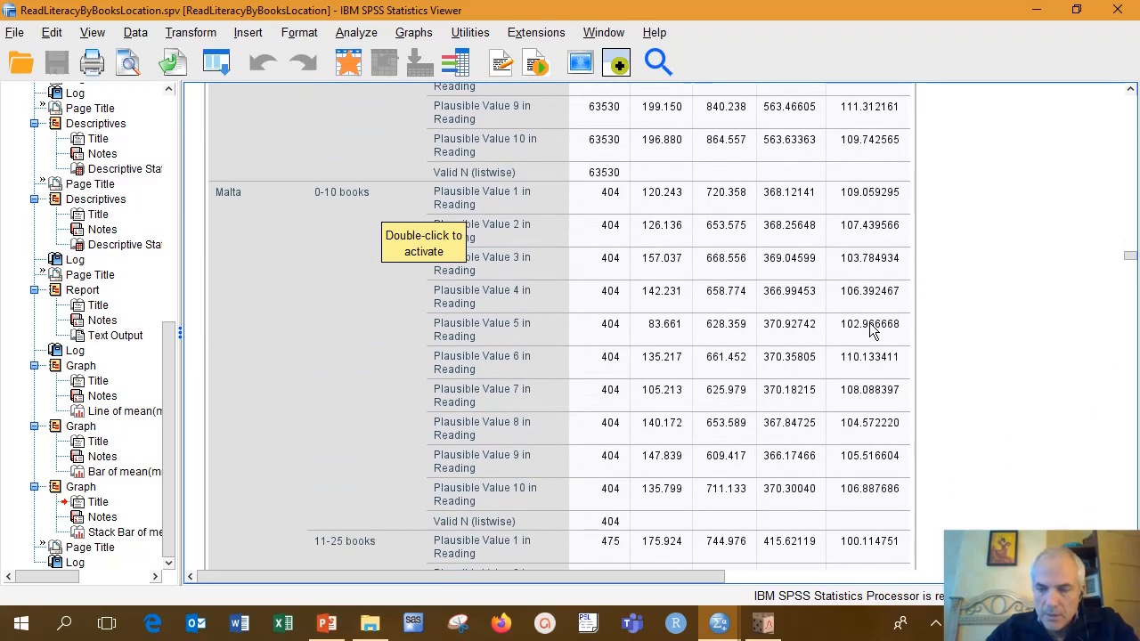
scroll(871, 329, "down", 20)
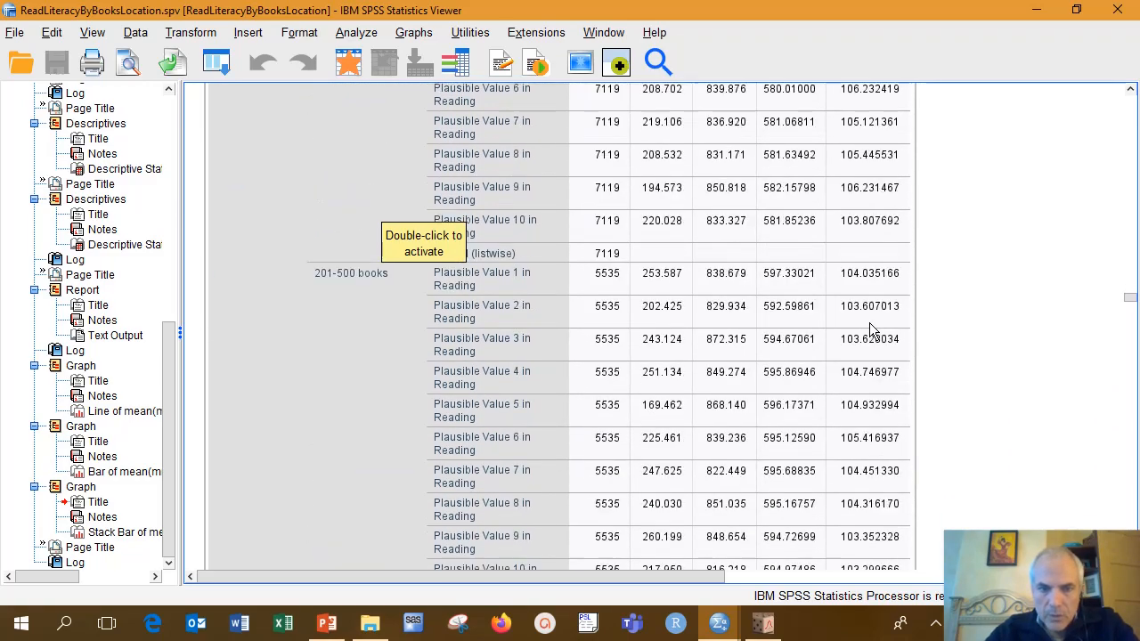
scroll(871, 329, "down", 20)
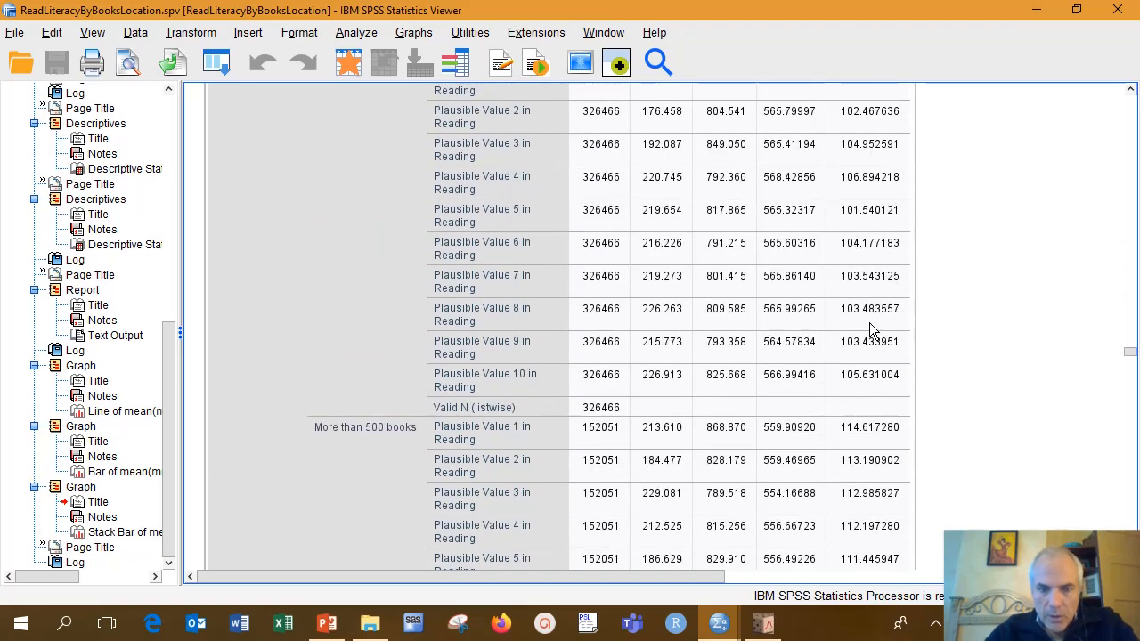
scroll(869, 323, "down", 2)
scroll(869, 322, "up", 1)
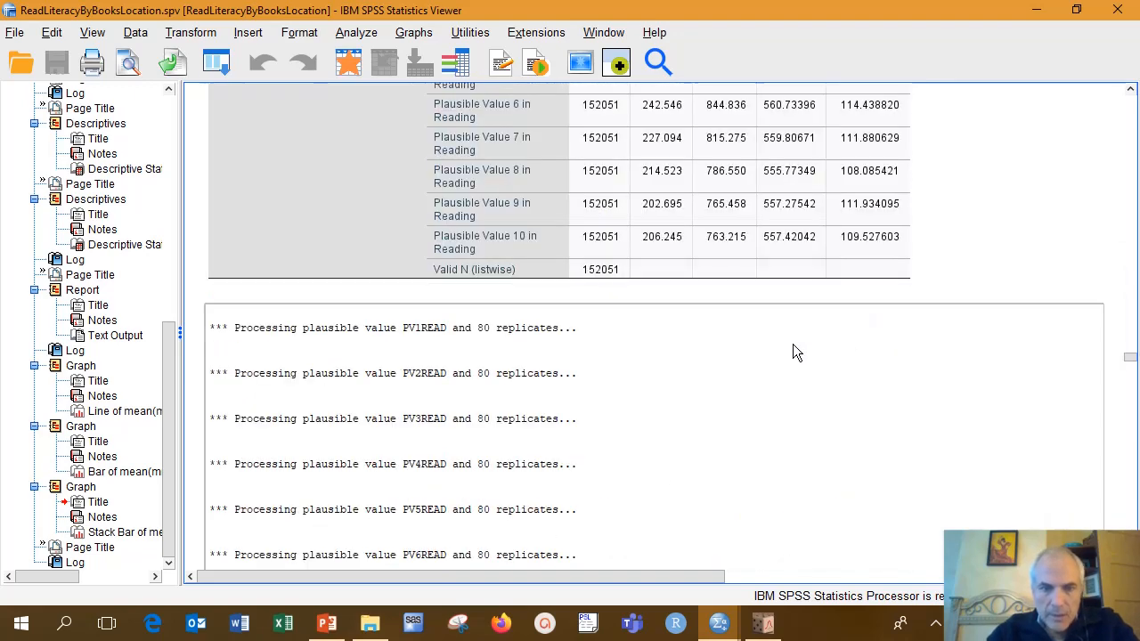
Step: Examine all columns of the average reading report by country and number of books at home, including the standard deviation errors and missing percentage
scroll(775, 356, "down", 3)
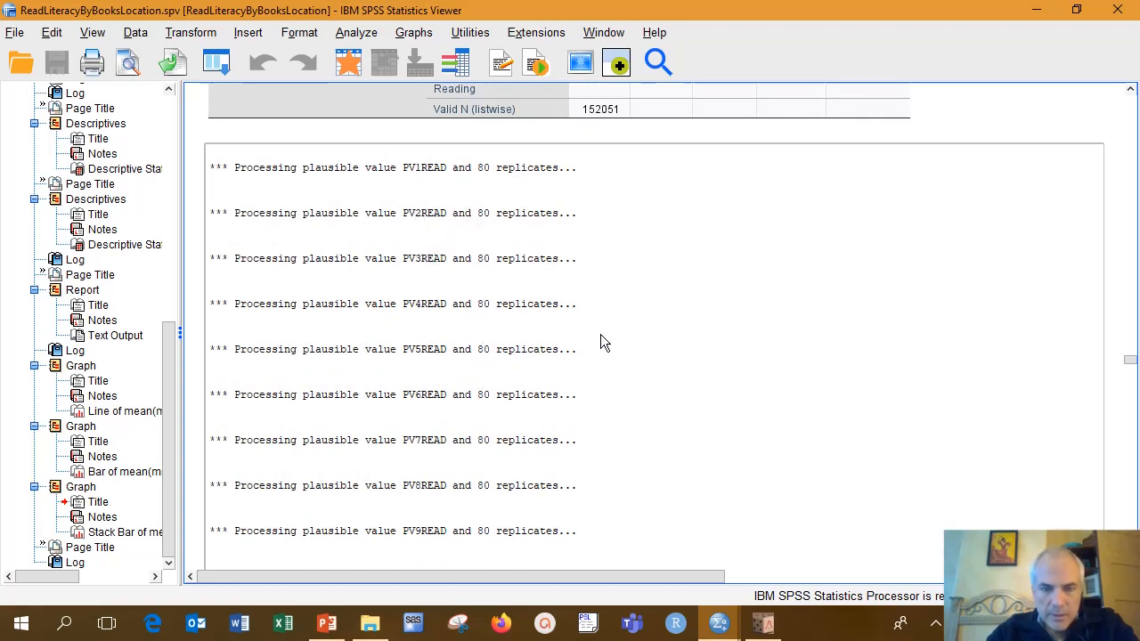
scroll(655, 347, "down", 10)
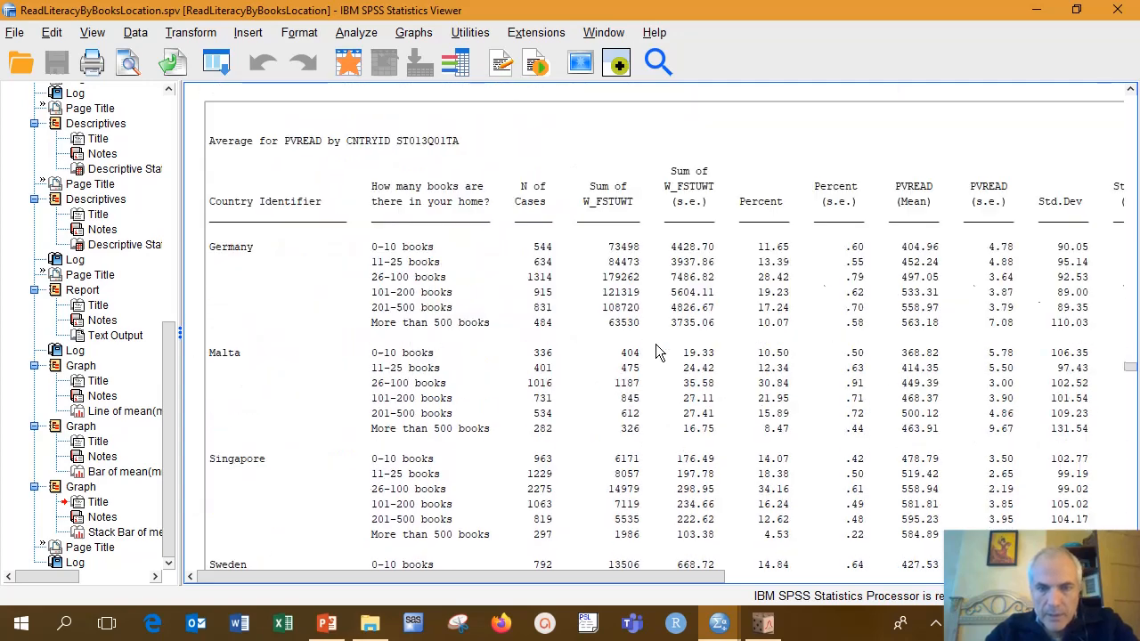
scroll(656, 351, "down", 2)
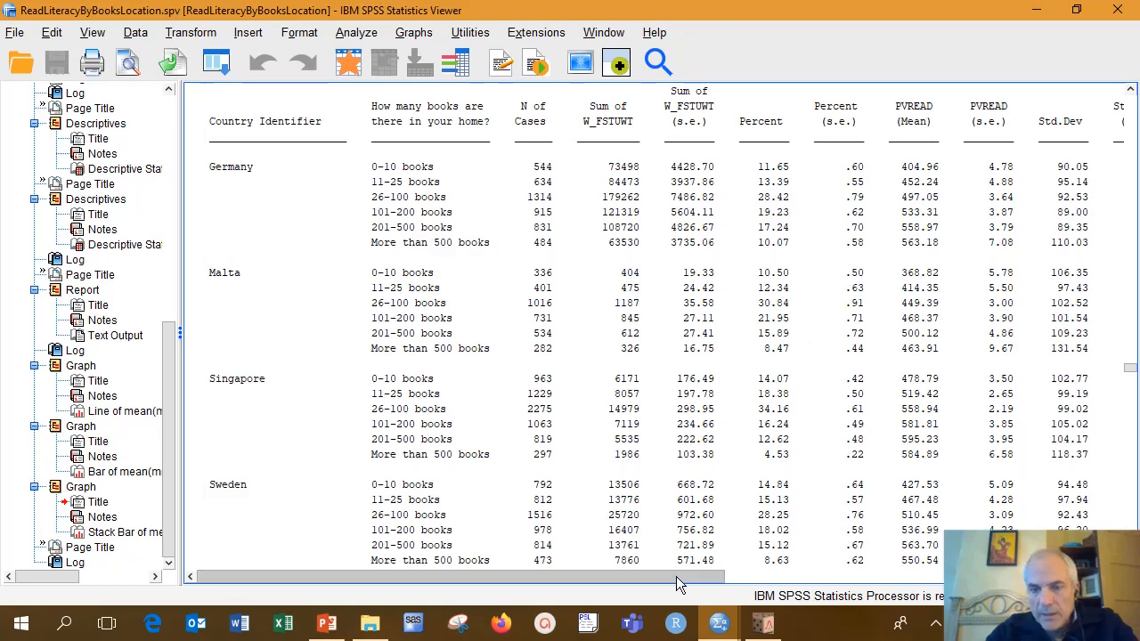
left_click_drag(675, 576, 788, 575)
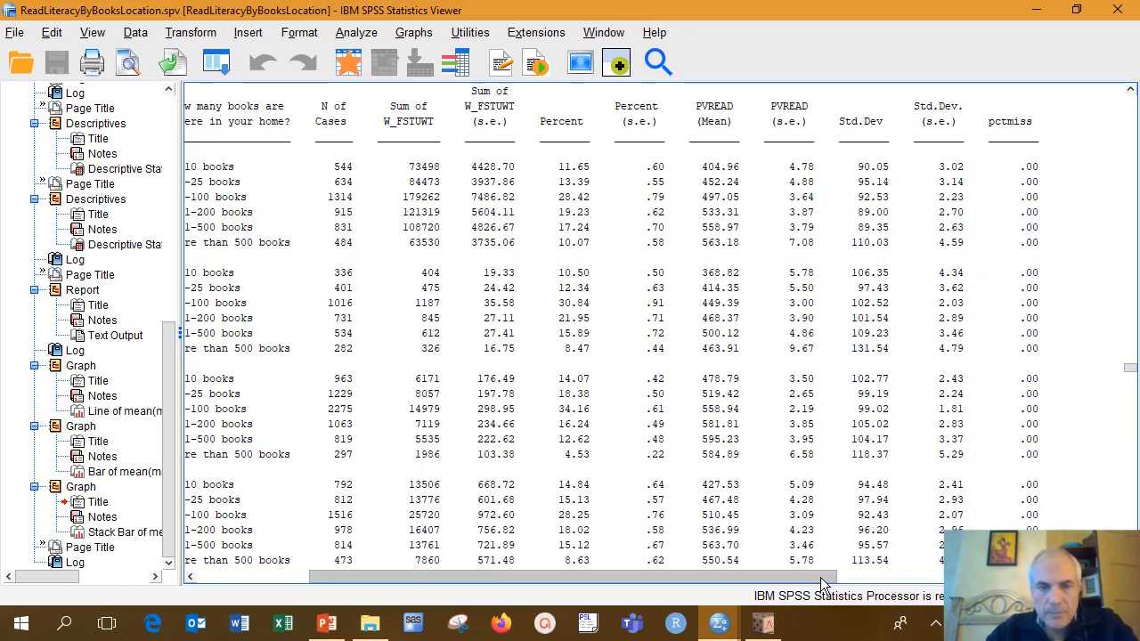
left_click_drag(824, 585, 711, 585)
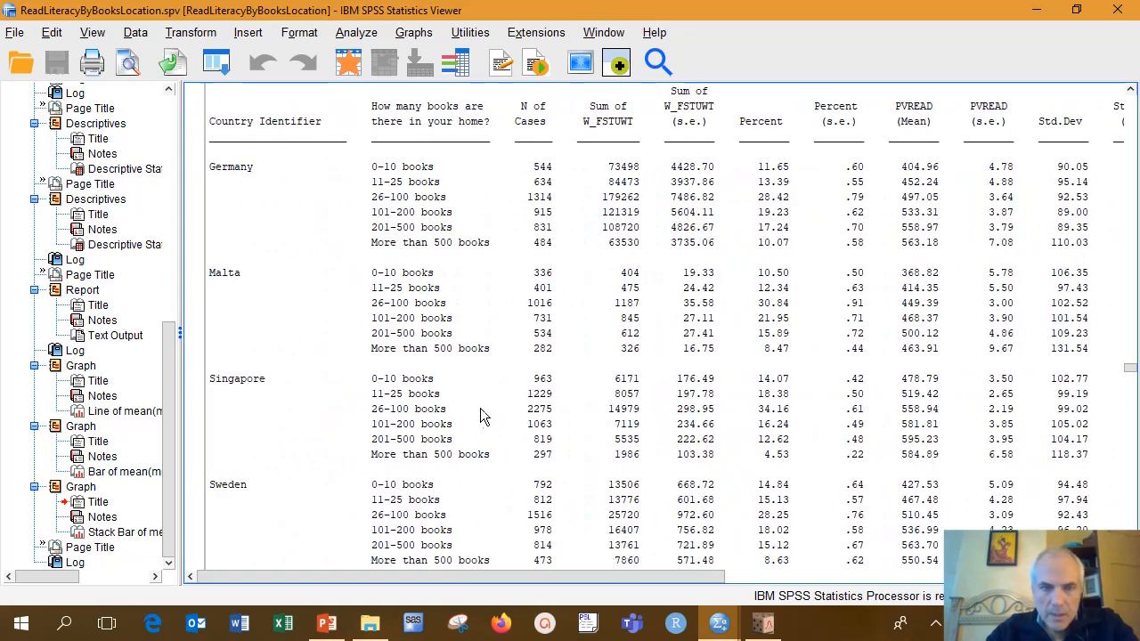
Step: Examine the line graph of mean reading by books at home and compare it with the report's country and table average rows
scroll(479, 410, "down", 20)
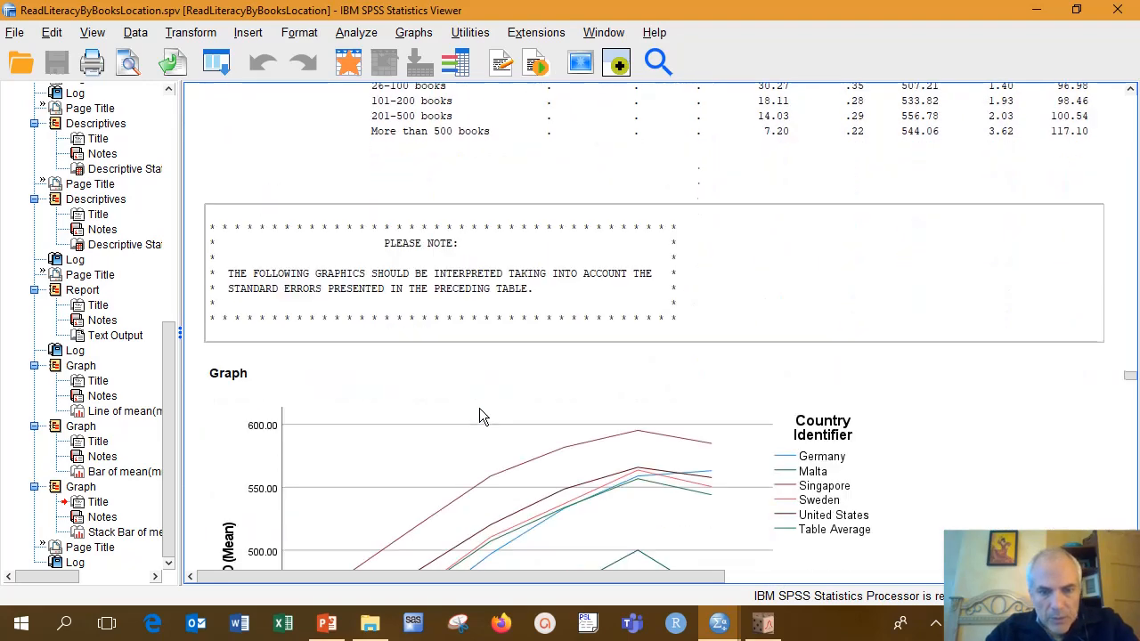
scroll(479, 410, "down", 2)
scroll(479, 410, "up", 1)
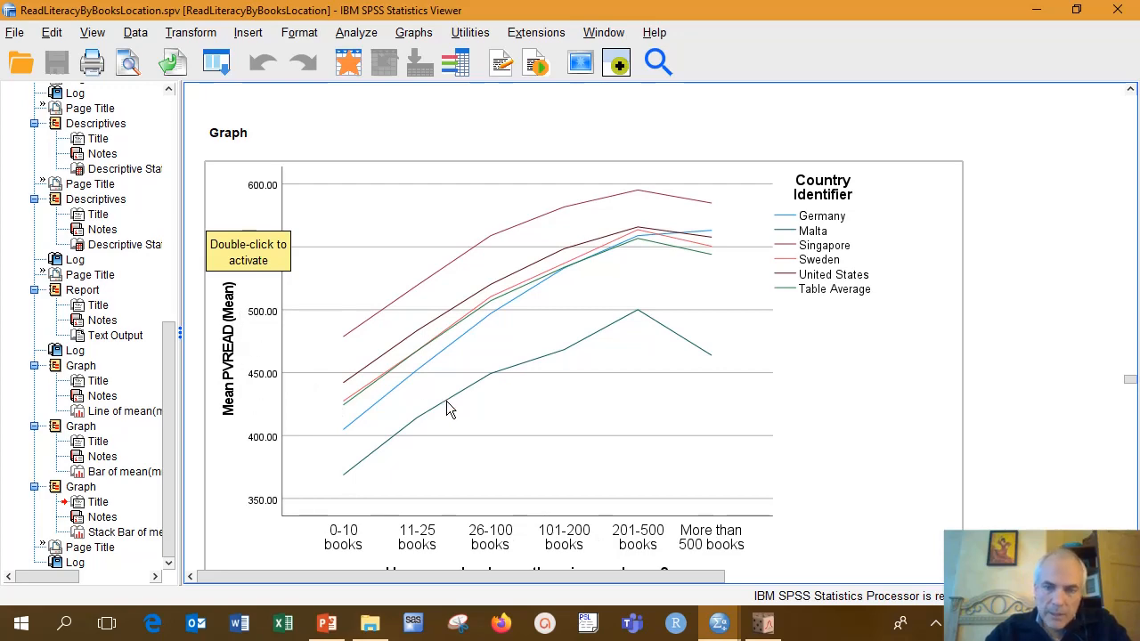
scroll(690, 405, "up", 5)
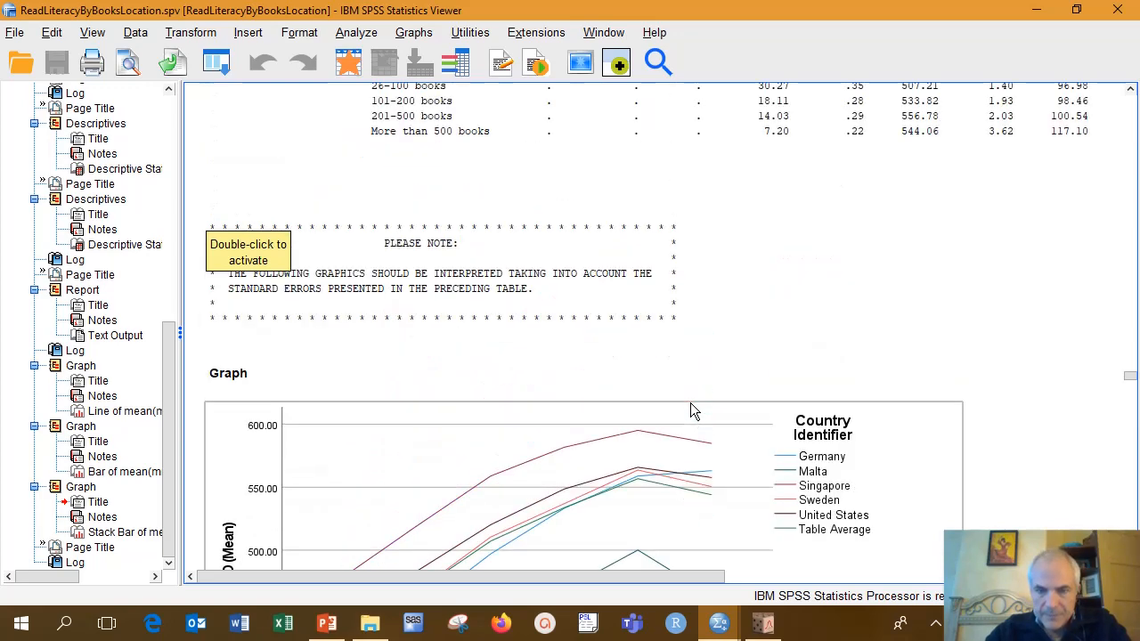
scroll(685, 412, "up", 5)
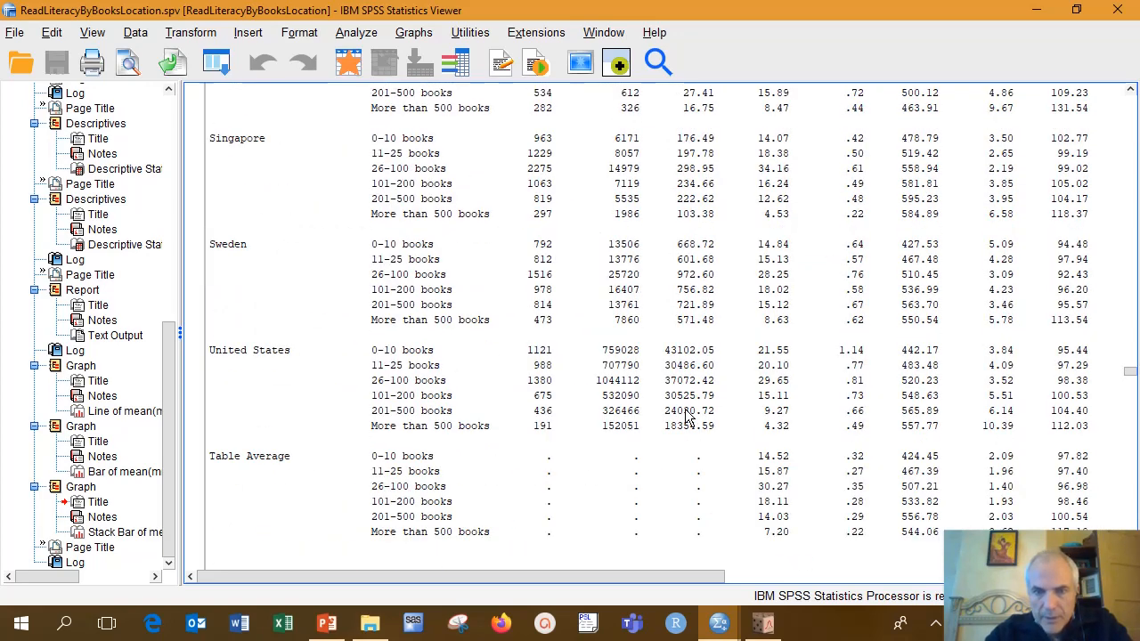
scroll(686, 411, "up", 1)
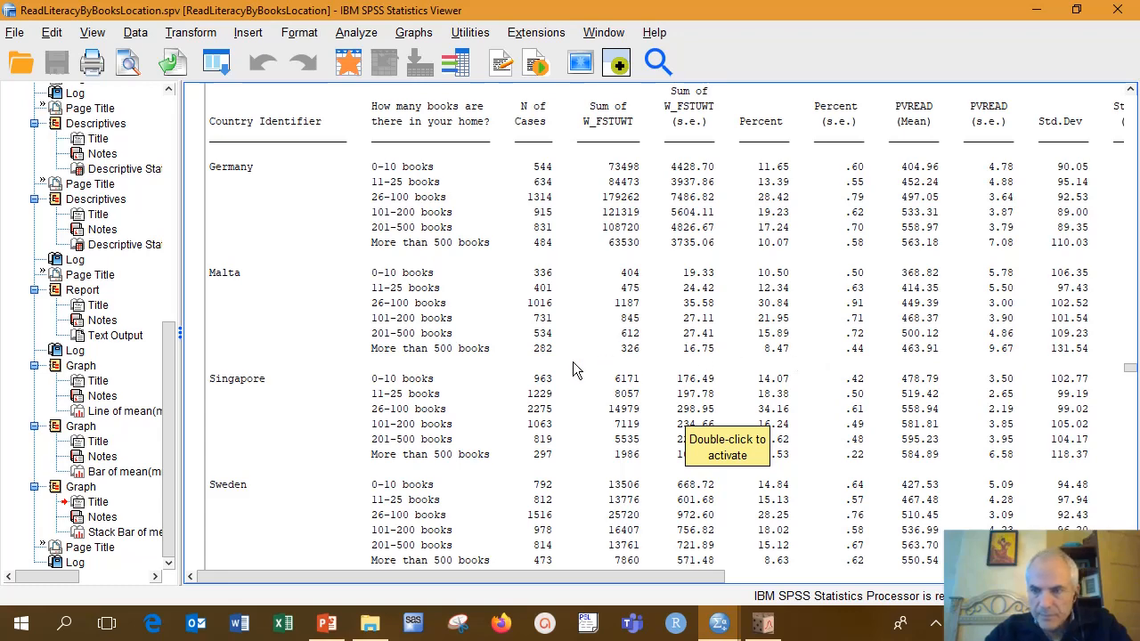
scroll(573, 363, "down", 5)
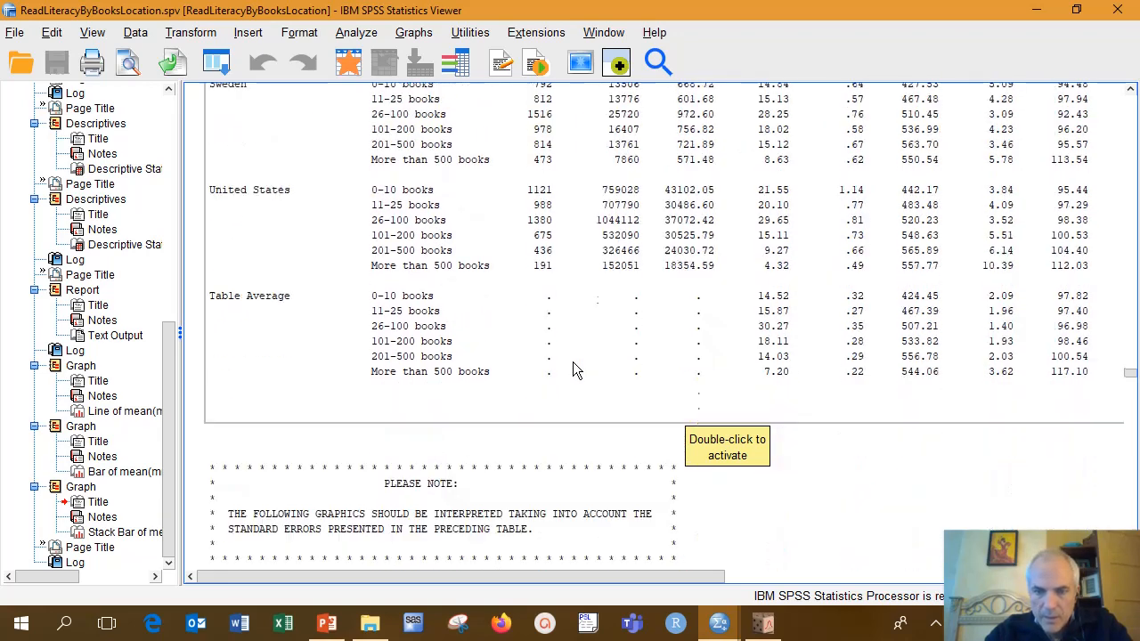
Step: Examine the clustered bar graph of mean reading and the stacked bar graph of percentages by country and books at home
scroll(573, 370, "down", 12)
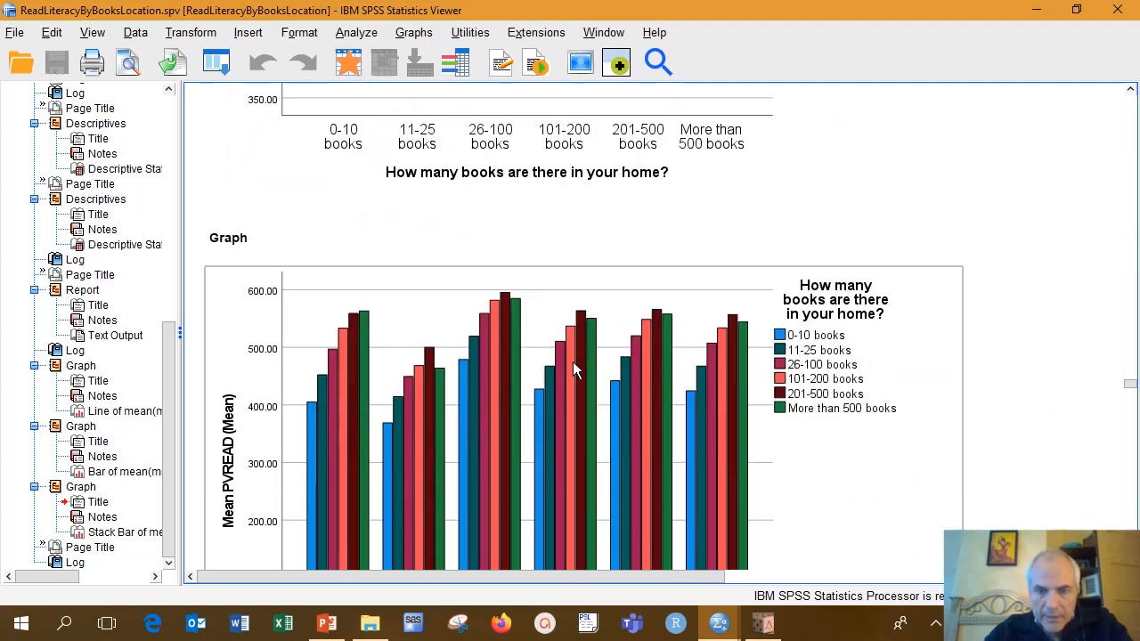
scroll(573, 362, "down", 1)
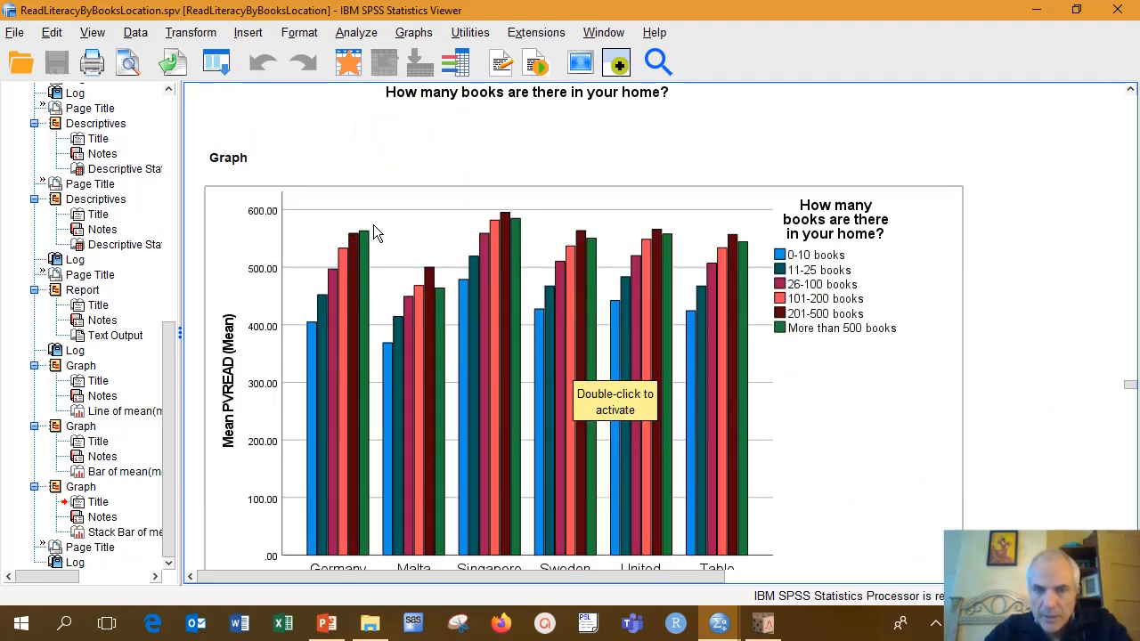
scroll(353, 361, "down", 1)
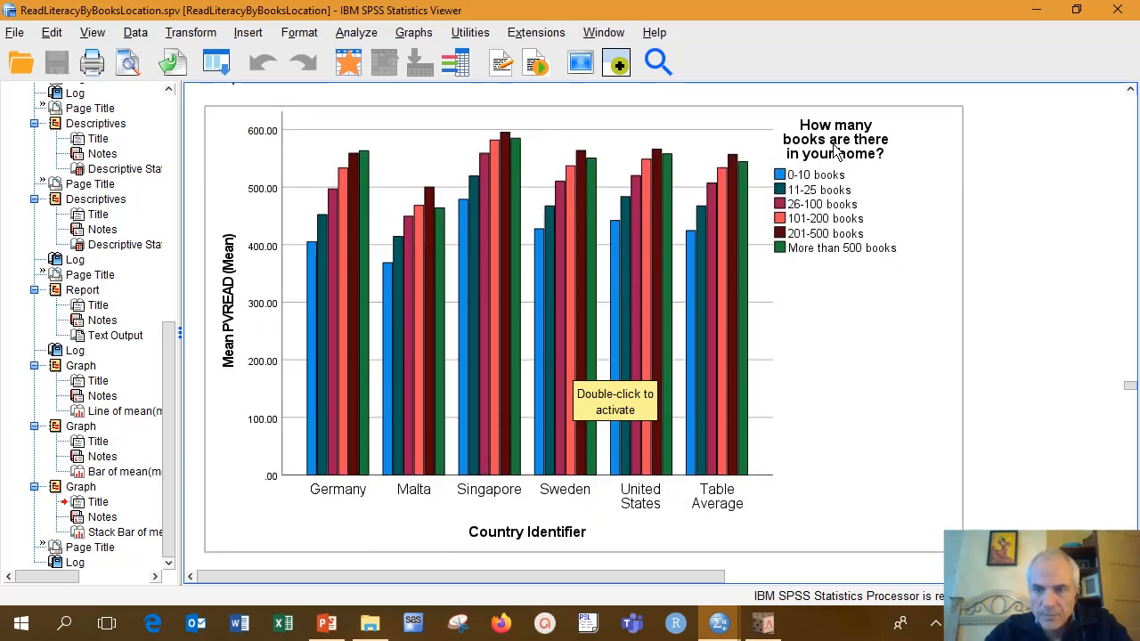
scroll(550, 249, "down", 5)
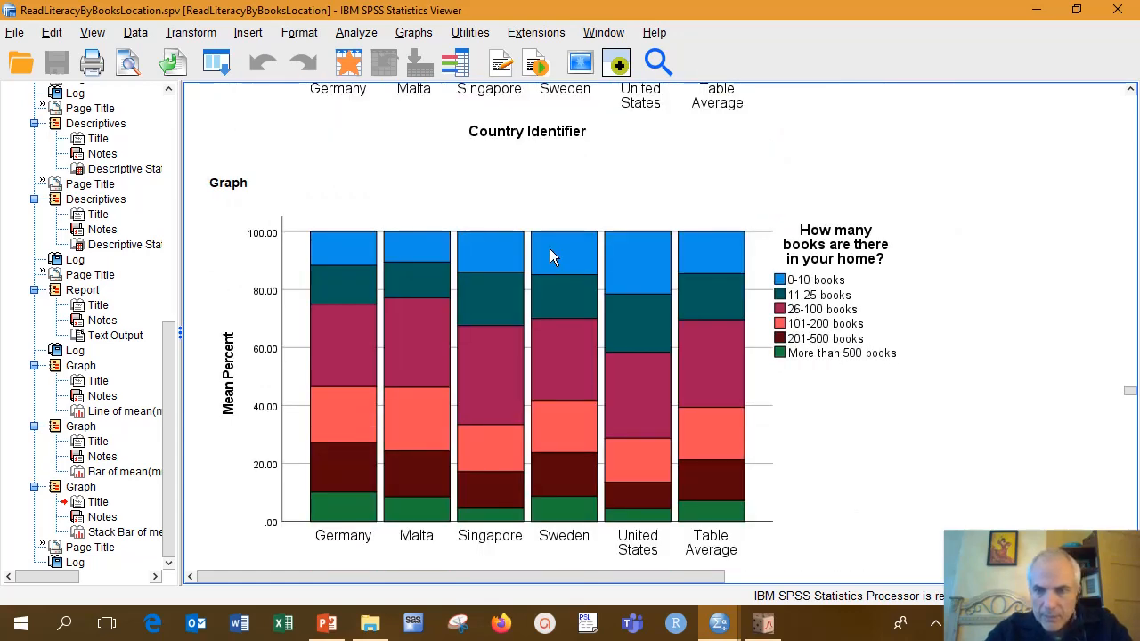
left_click(612, 281)
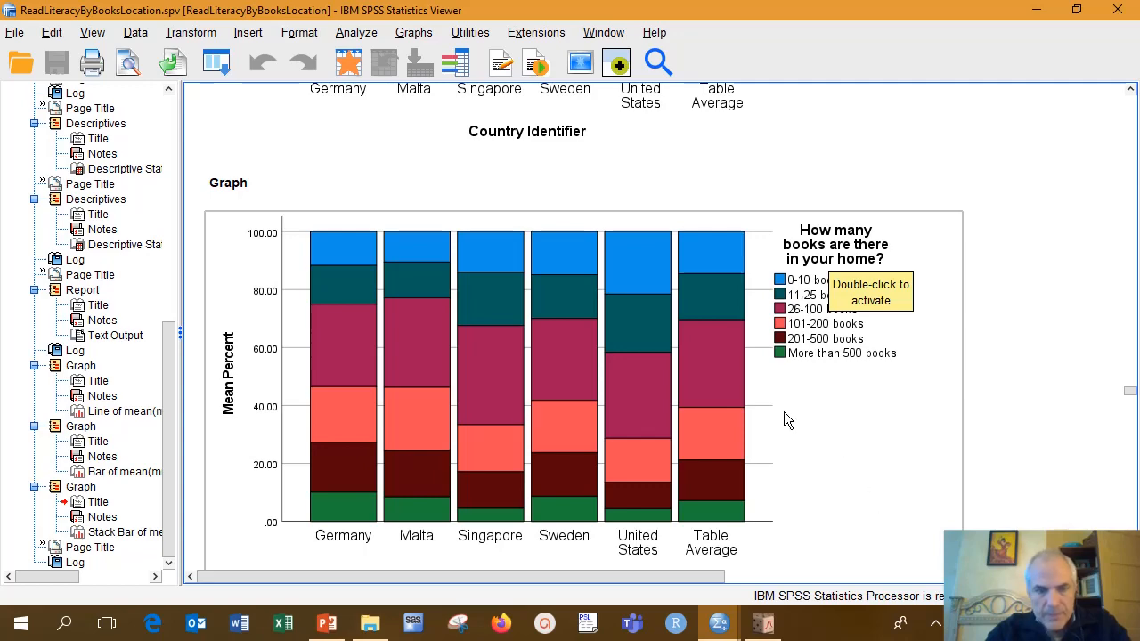
scroll(785, 420, "down", 1)
scroll(783, 427, "down", 1)
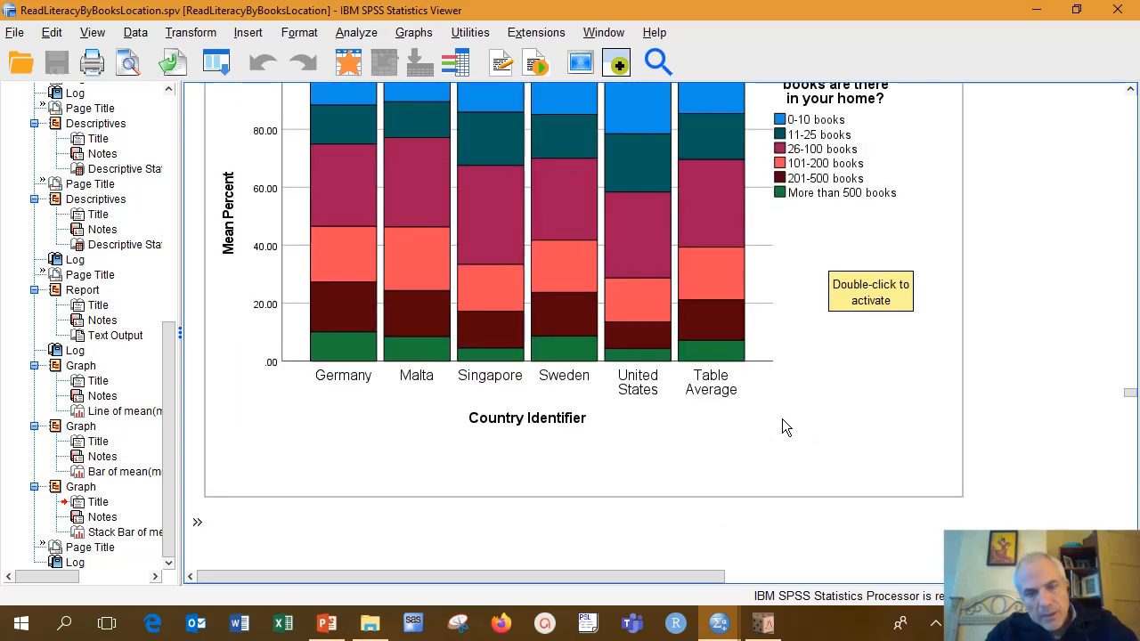
Step: Examine the unweighted descriptive statistics of the reading plausible values by country and school location
scroll(781, 418, "down", 5)
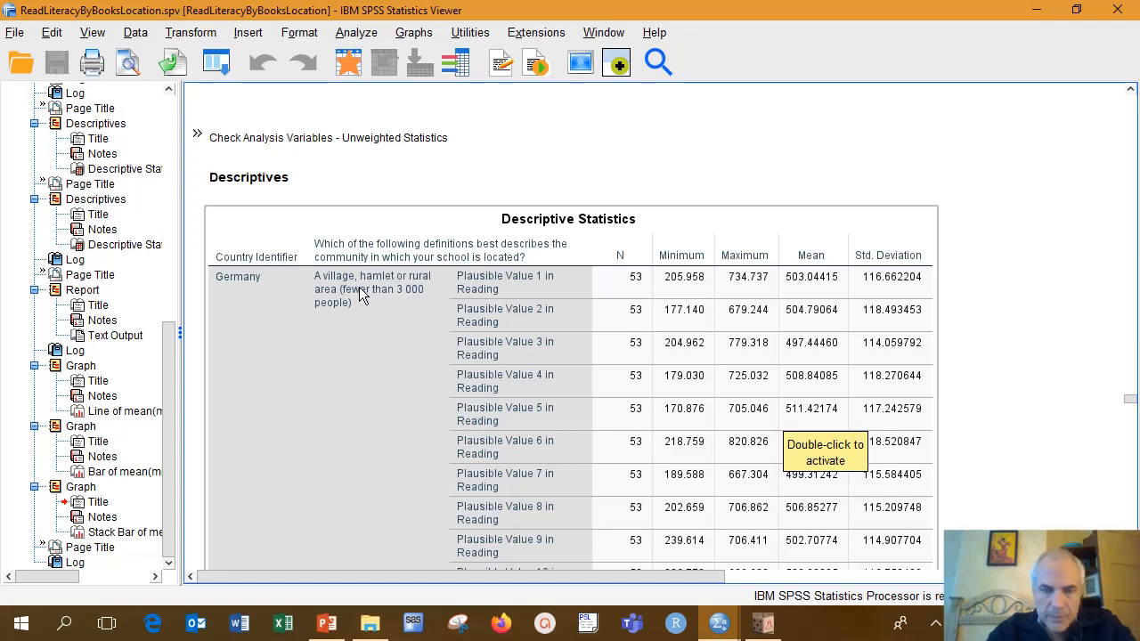
scroll(359, 286, "down", 10)
scroll(358, 287, "up", 12)
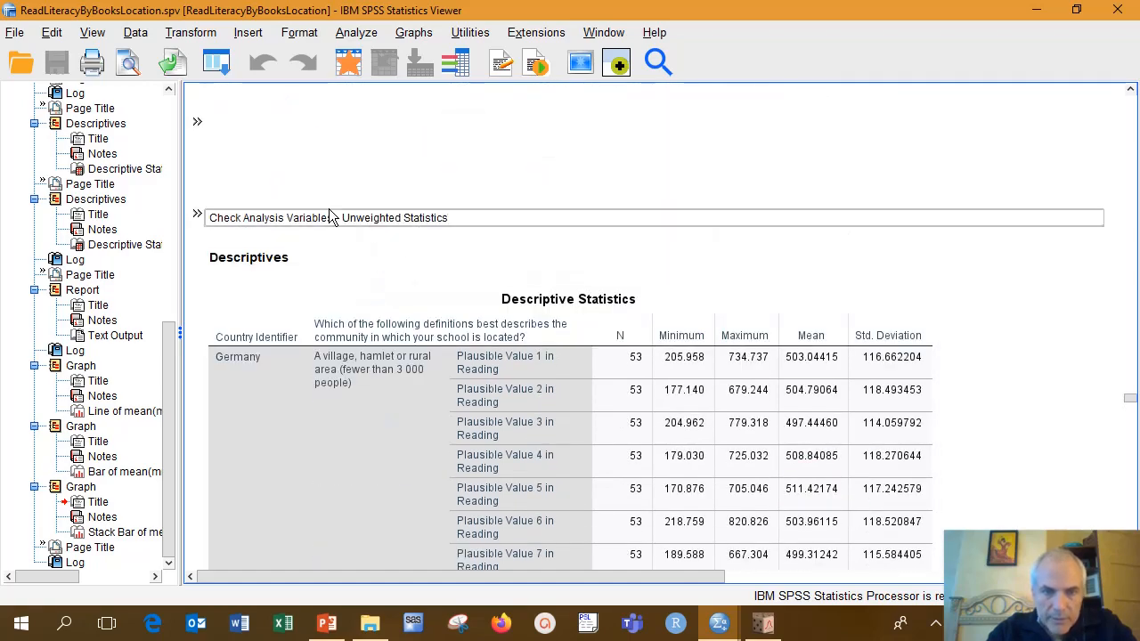
scroll(346, 291, "down", 10)
scroll(356, 298, "down", 20)
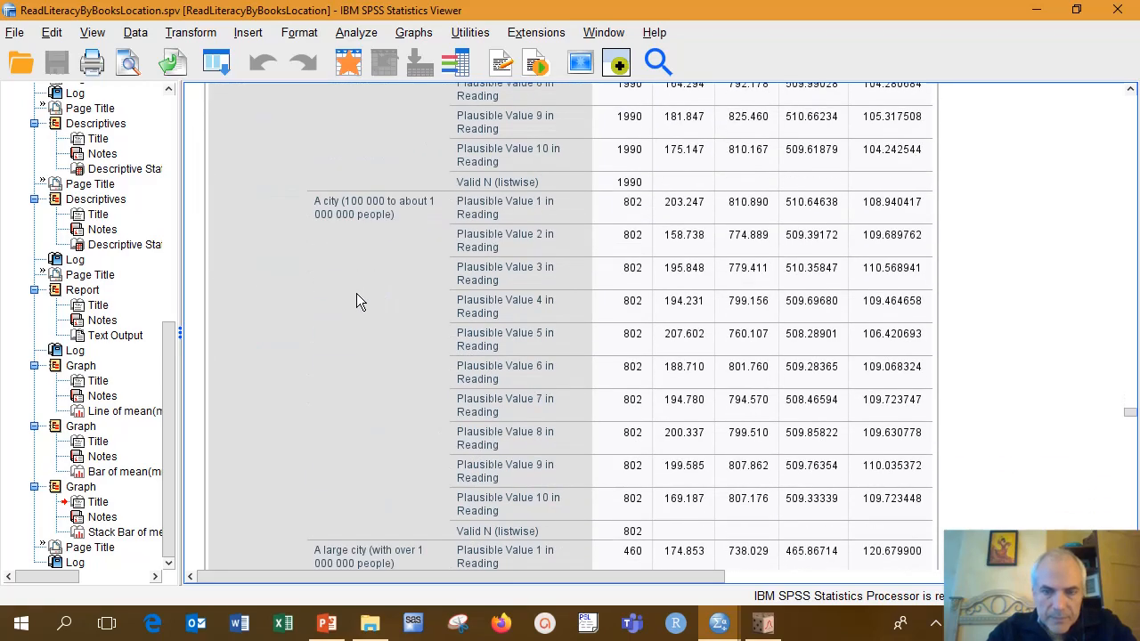
scroll(358, 298, "down", 20)
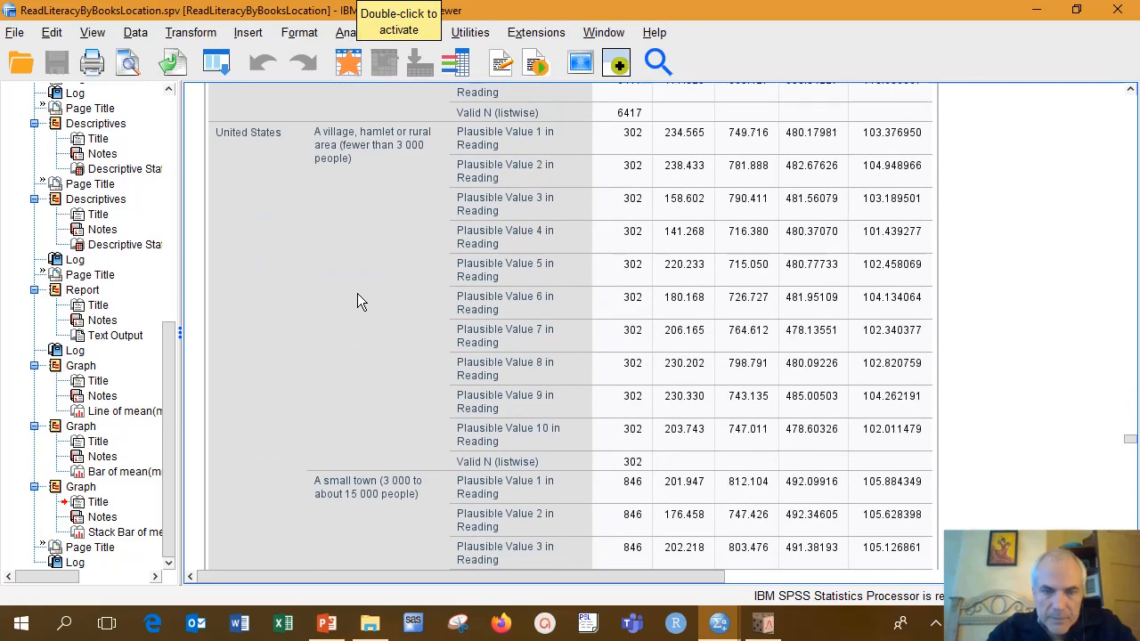
Step: Examine the weighted descriptive statistics of the reading plausible values by country and school location
scroll(365, 296, "down", 3)
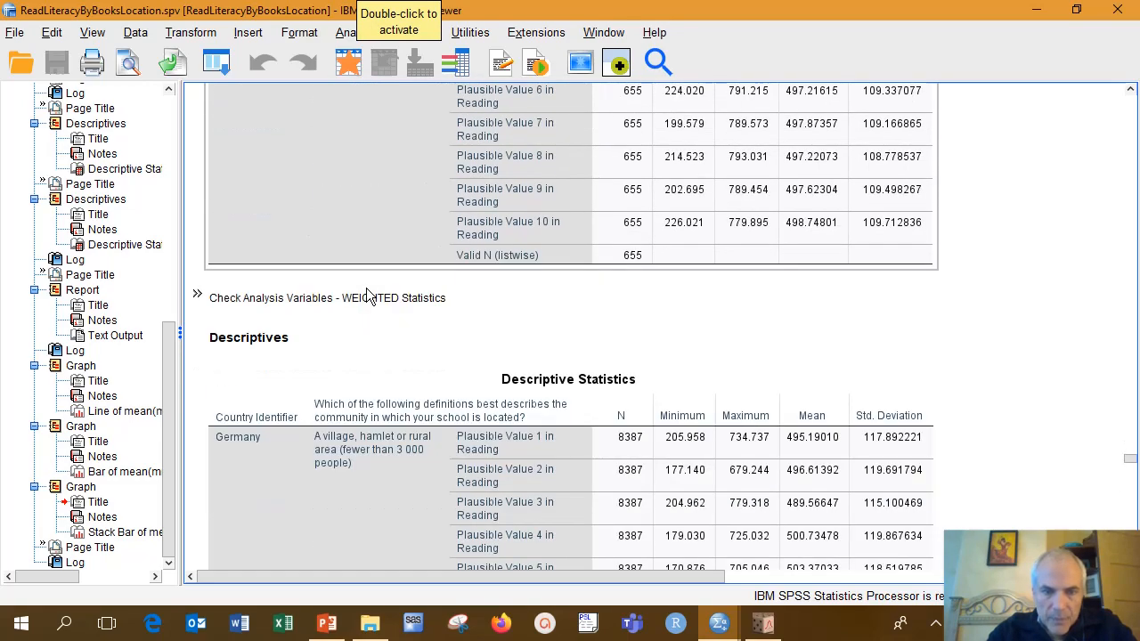
scroll(381, 328, "down", 15)
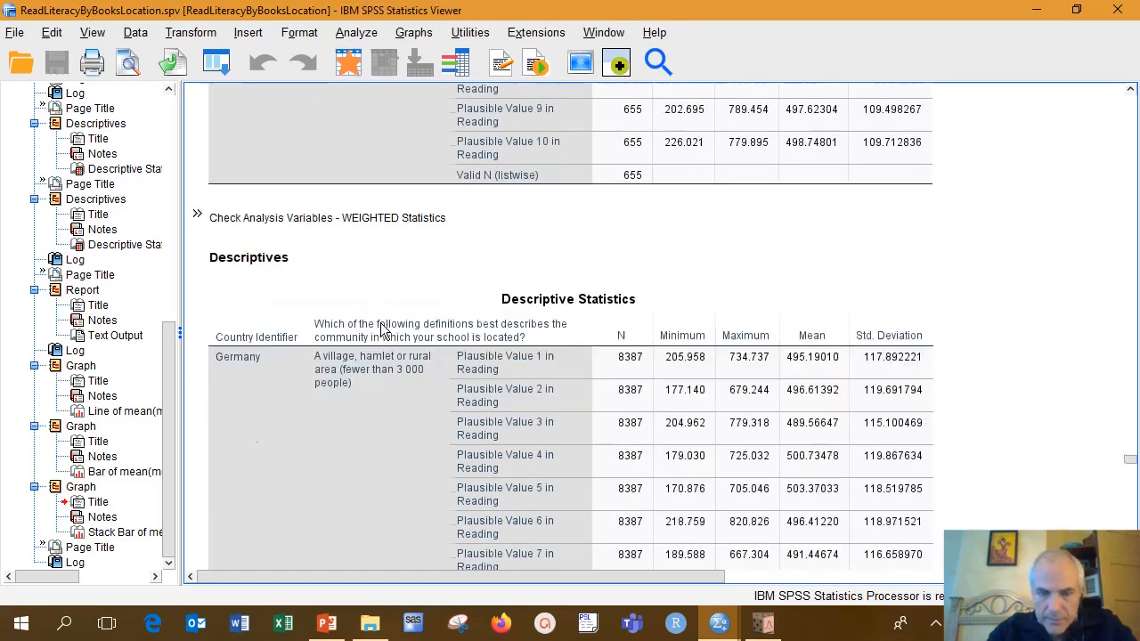
scroll(380, 329, "down", 20)
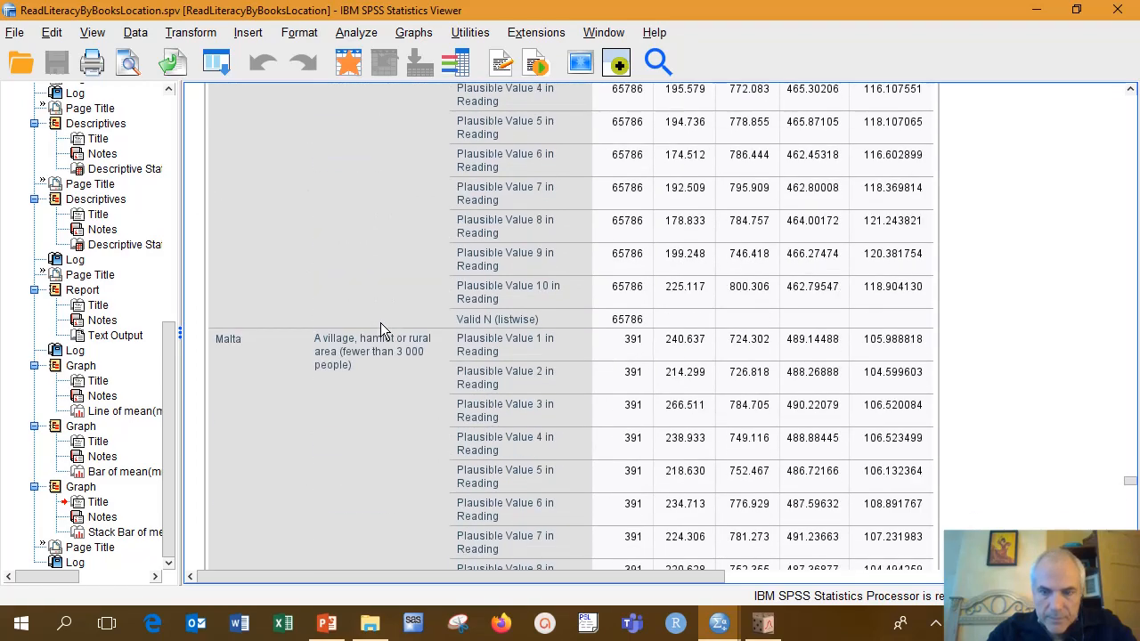
scroll(384, 329, "down", 20)
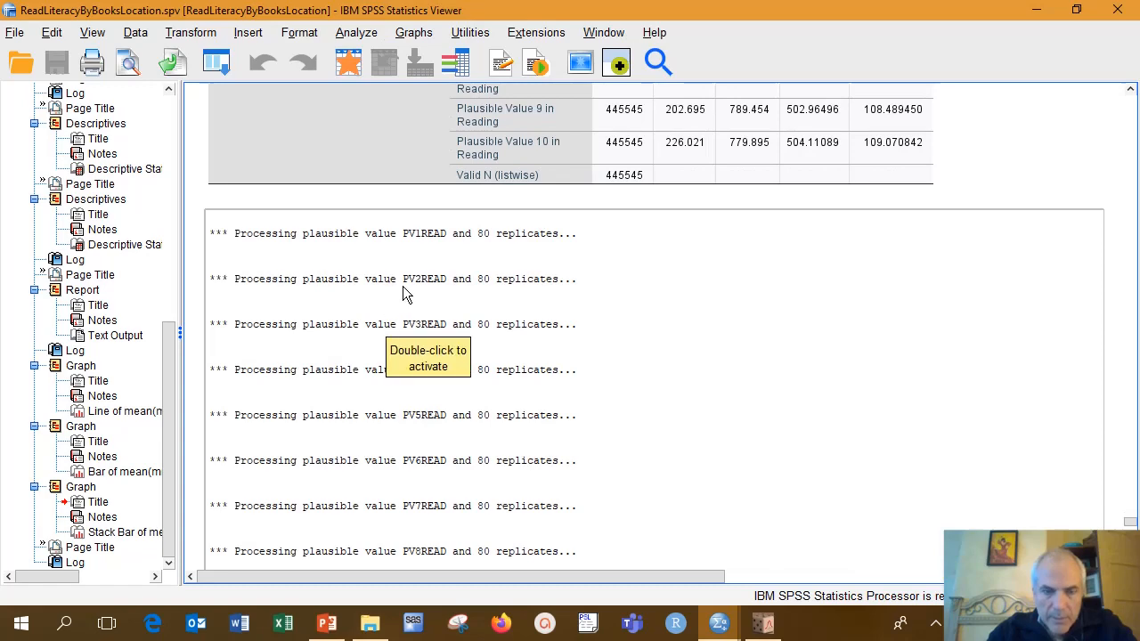
Step: Examine the average reading report by country and school location, from case counts through means, standard deviations and their standard errors
scroll(358, 392, "down", 10)
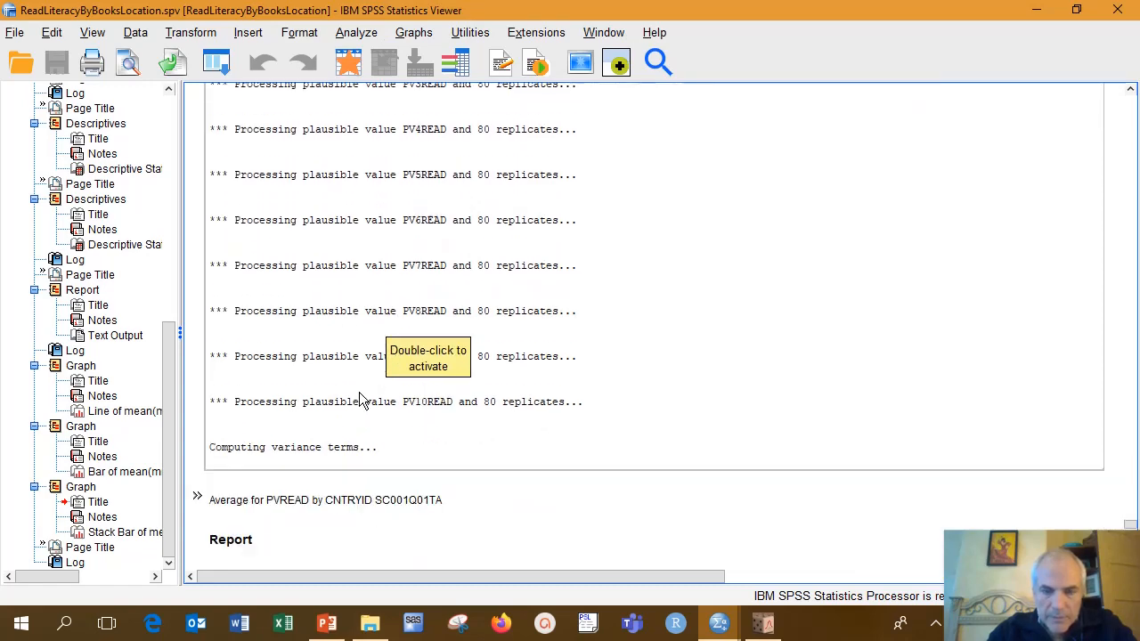
scroll(359, 392, "down", 2)
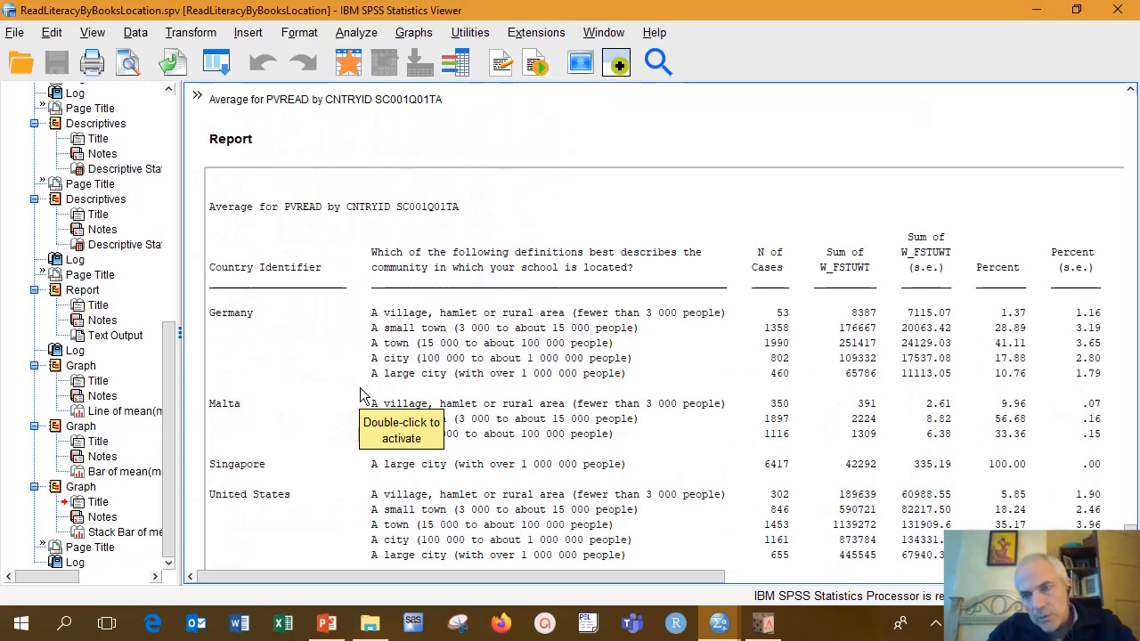
scroll(361, 395, "down", 2)
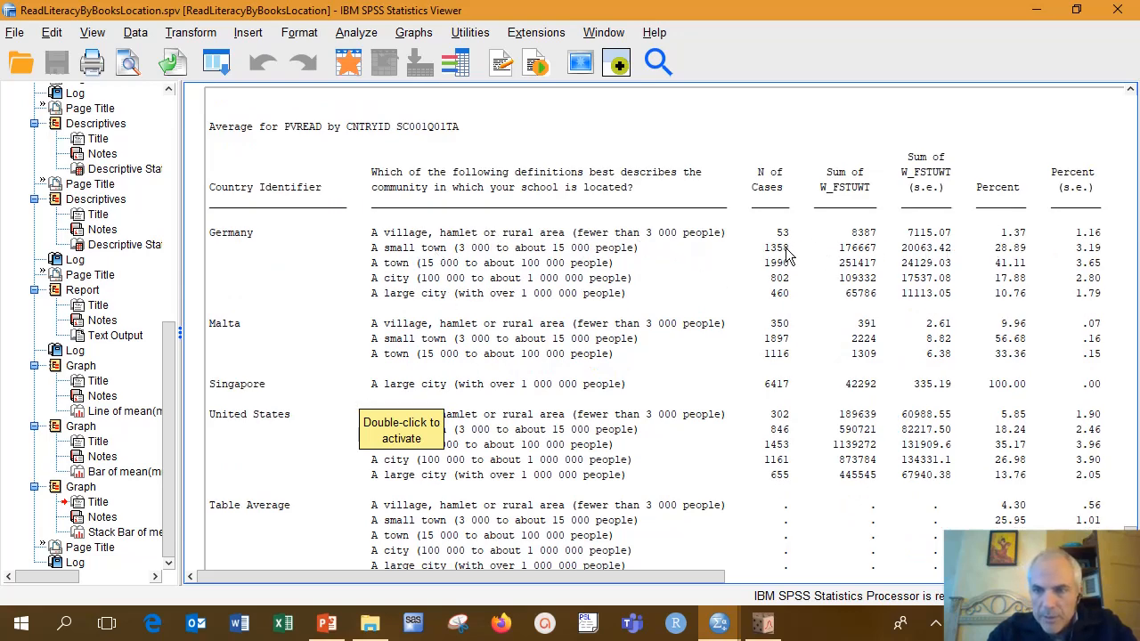
left_click_drag(638, 570, 828, 567)
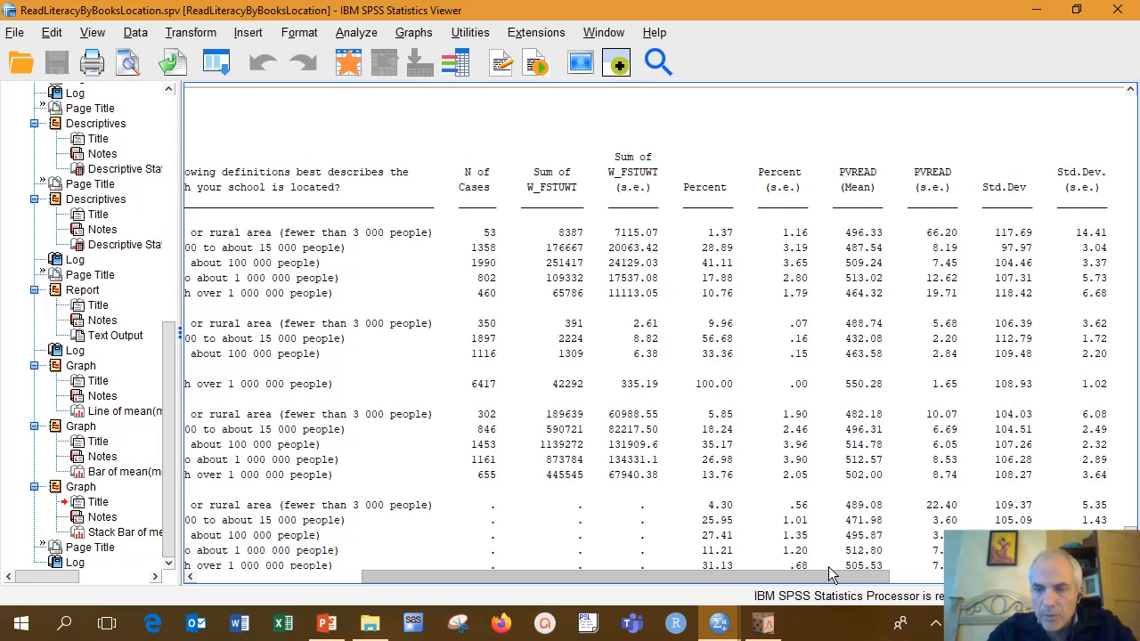
left_click_drag(827, 567, 622, 550)
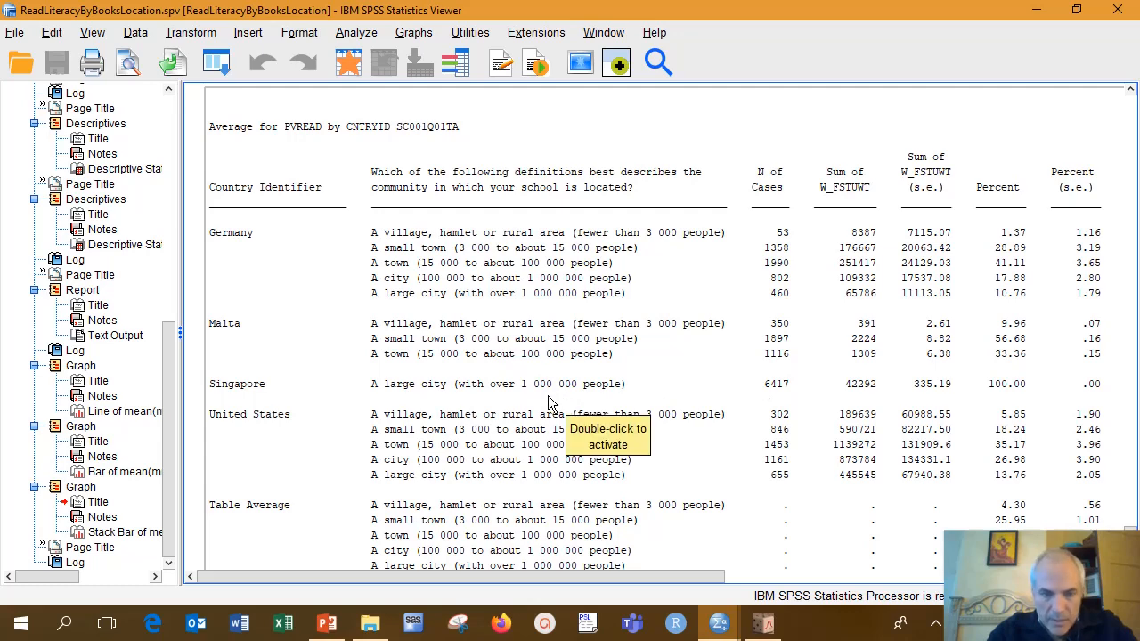
Step: Examine the line graph and the clustered bar graph of mean reading by country and school location
scroll(547, 403, "down", 15)
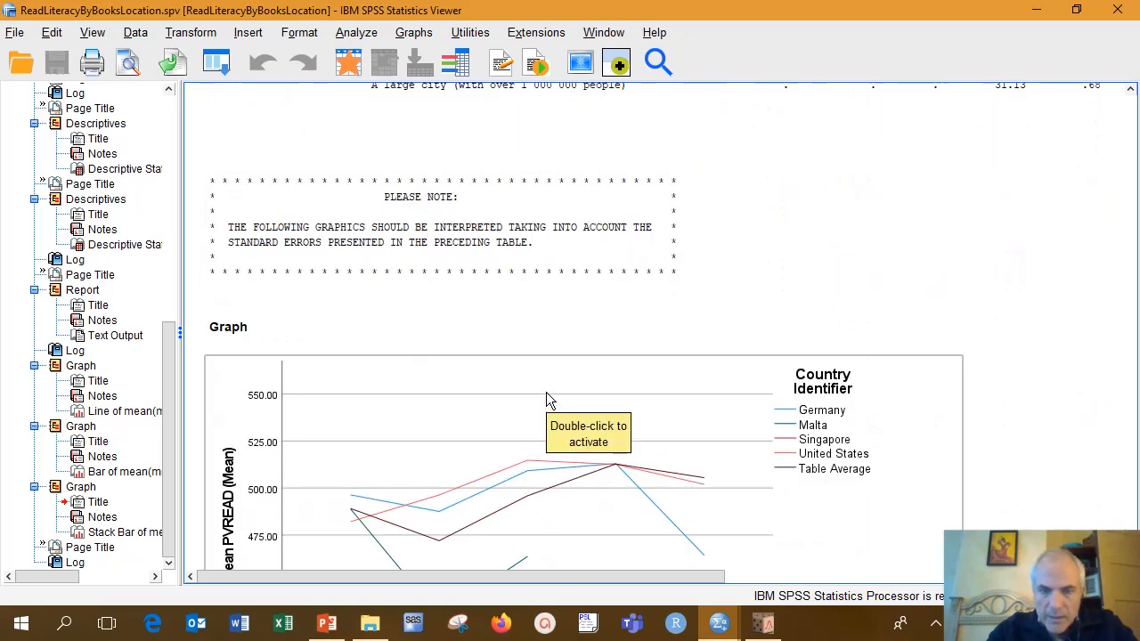
scroll(546, 391, "up", 2)
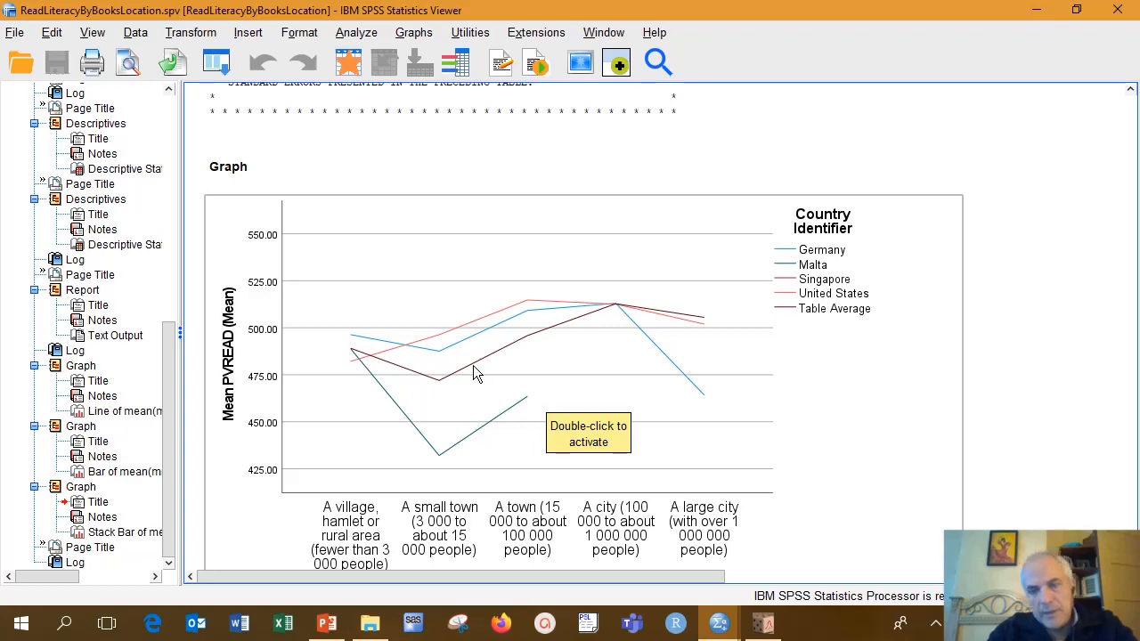
scroll(461, 403, "down", 2)
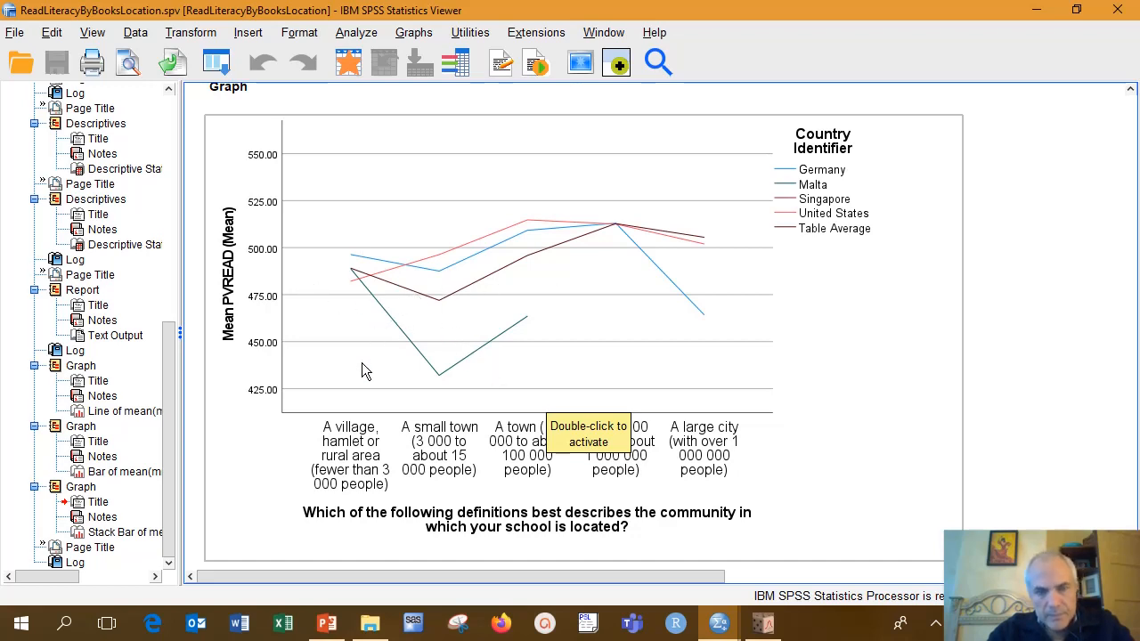
scroll(361, 363, "down", 5)
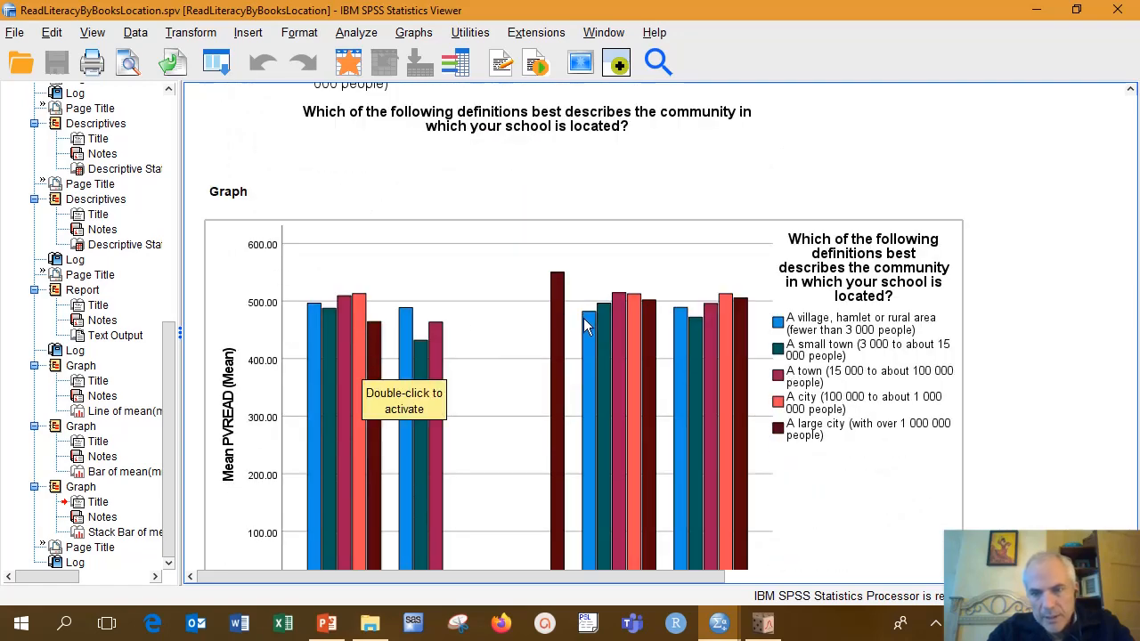
scroll(585, 325, "down", 1)
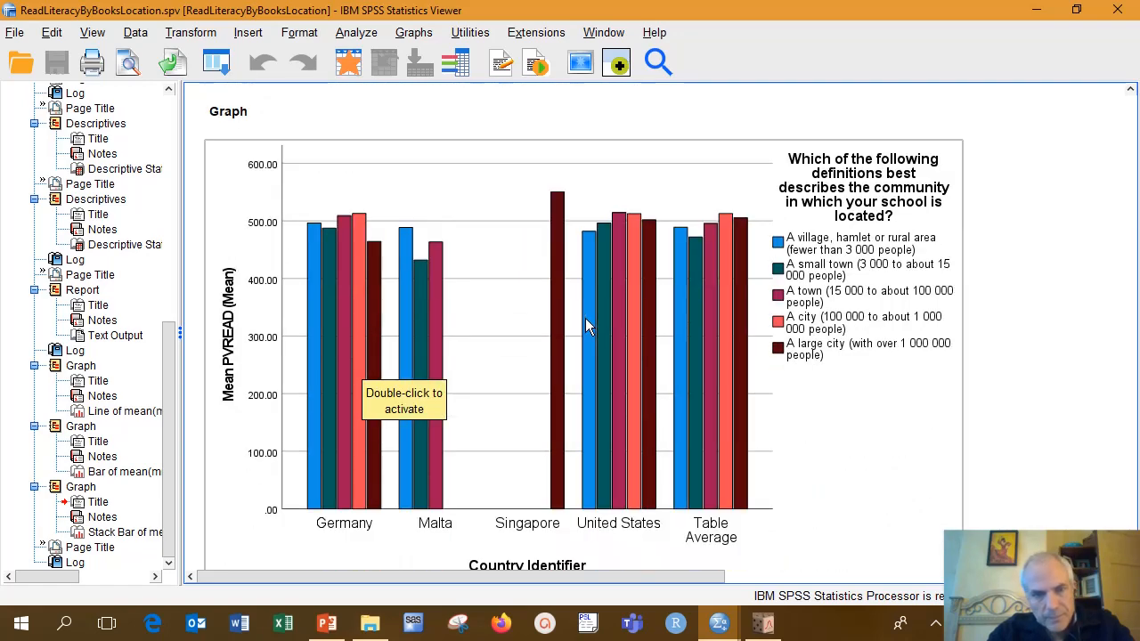
Step: Examine the stacked bar graph of mean percent by country and school location
scroll(585, 325, "down", 1)
scroll(585, 326, "down", 3)
scroll(585, 327, "down", 1)
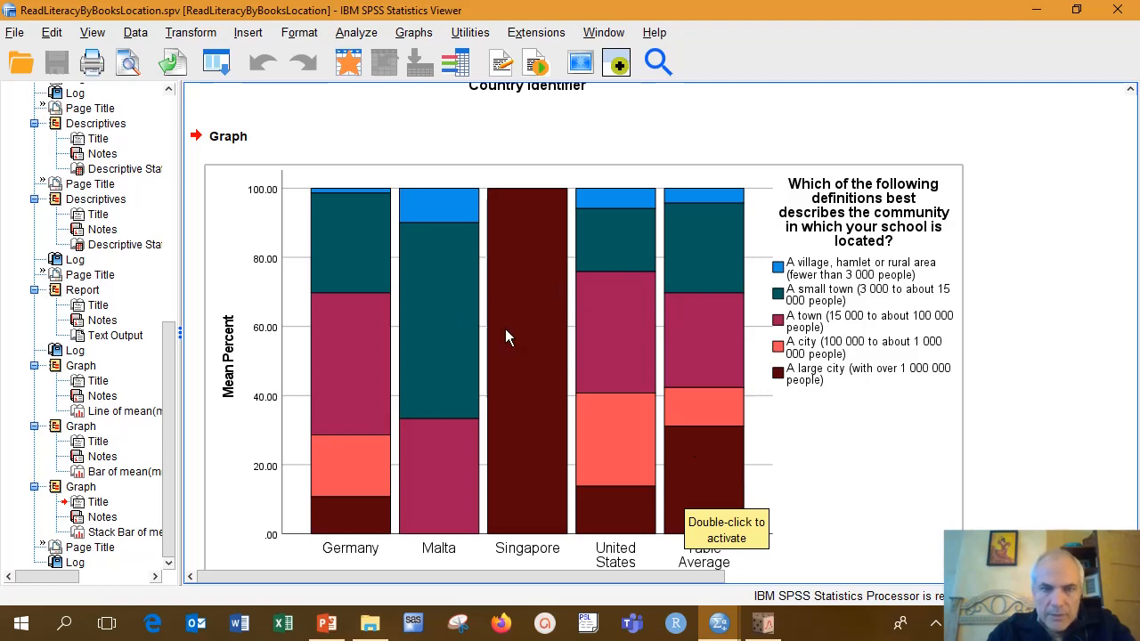
scroll(507, 336, "down", 3)
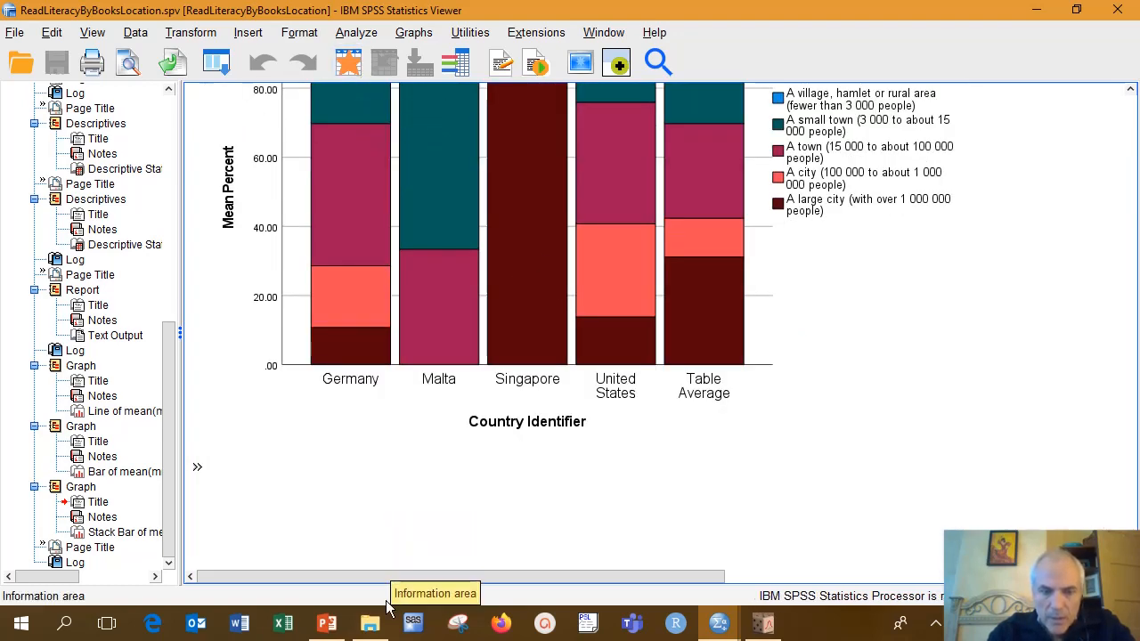
Step: Open ReadLiteracyByBooksLocationST013Q01TA.xlsx from the PISA 2018 Work folder in Excel and maximize its window
left_click(369, 624)
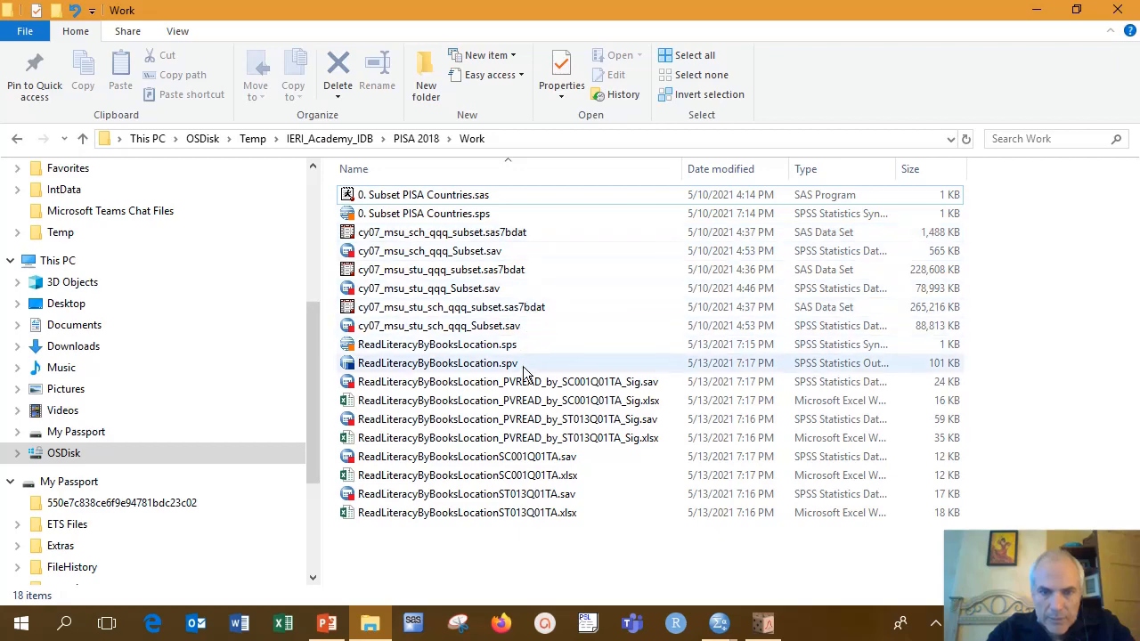
left_click_drag(686, 169, 701, 167)
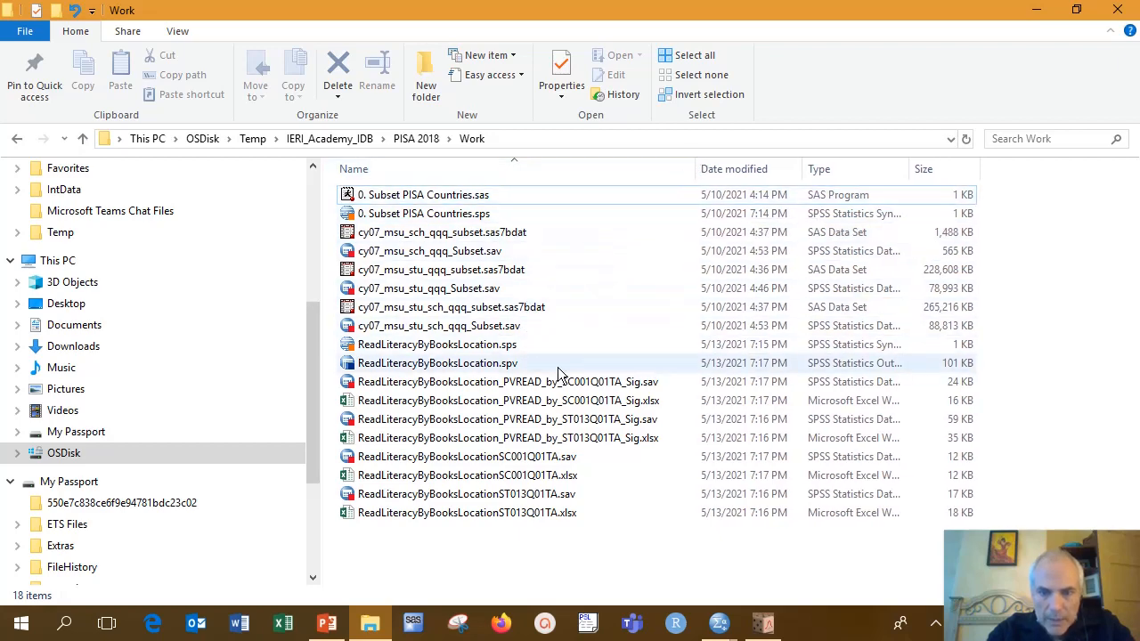
left_click(540, 517)
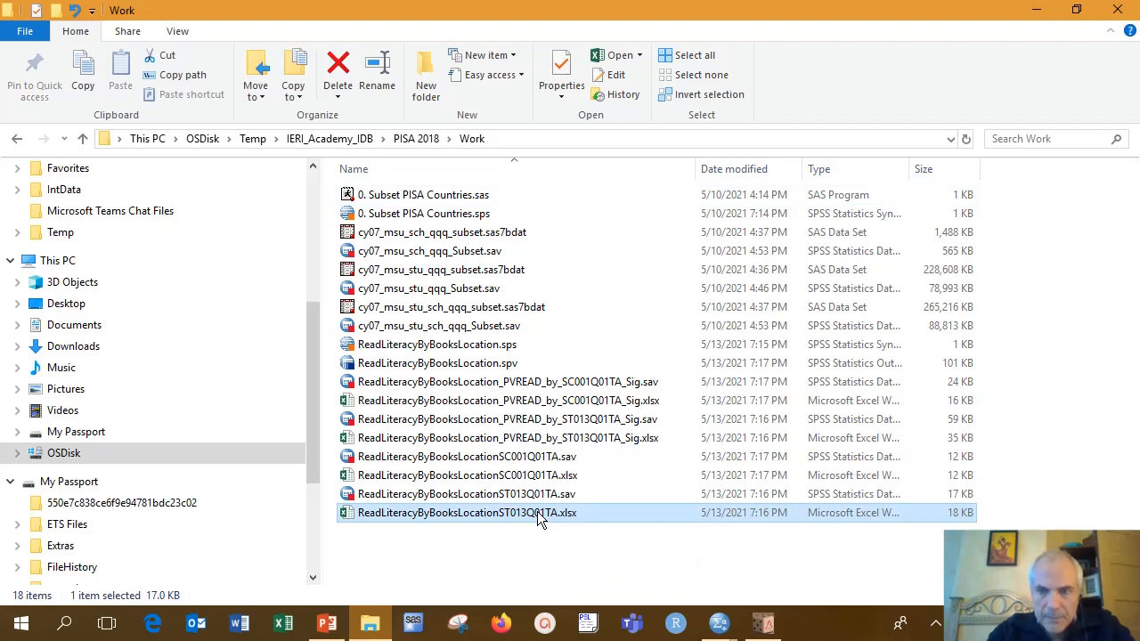
double_click(540, 515)
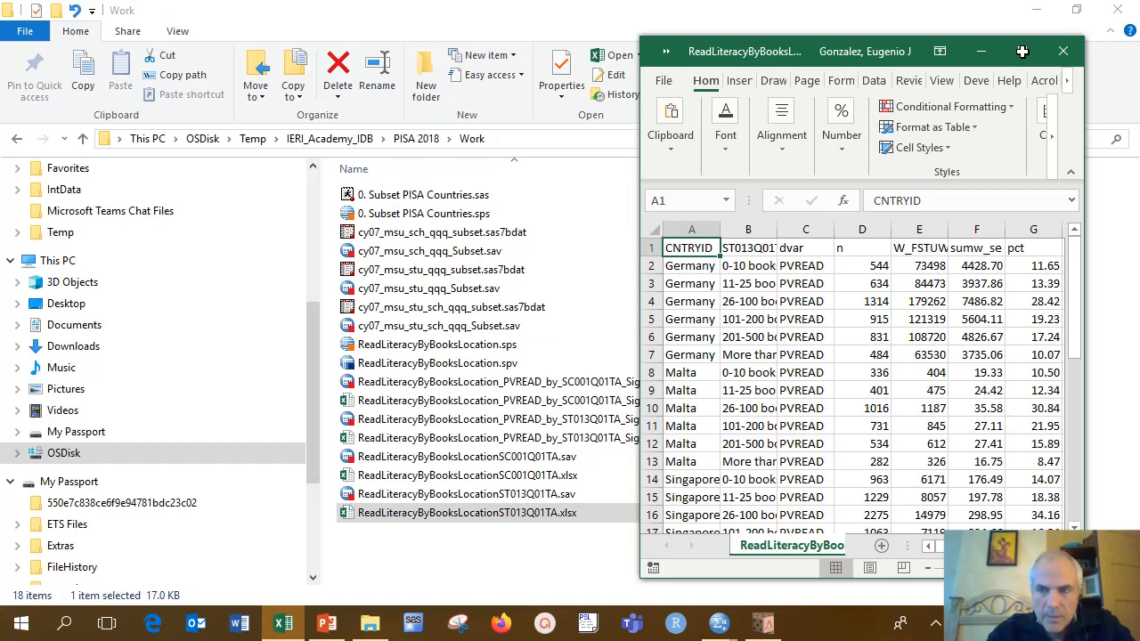
double_click(1022, 51)
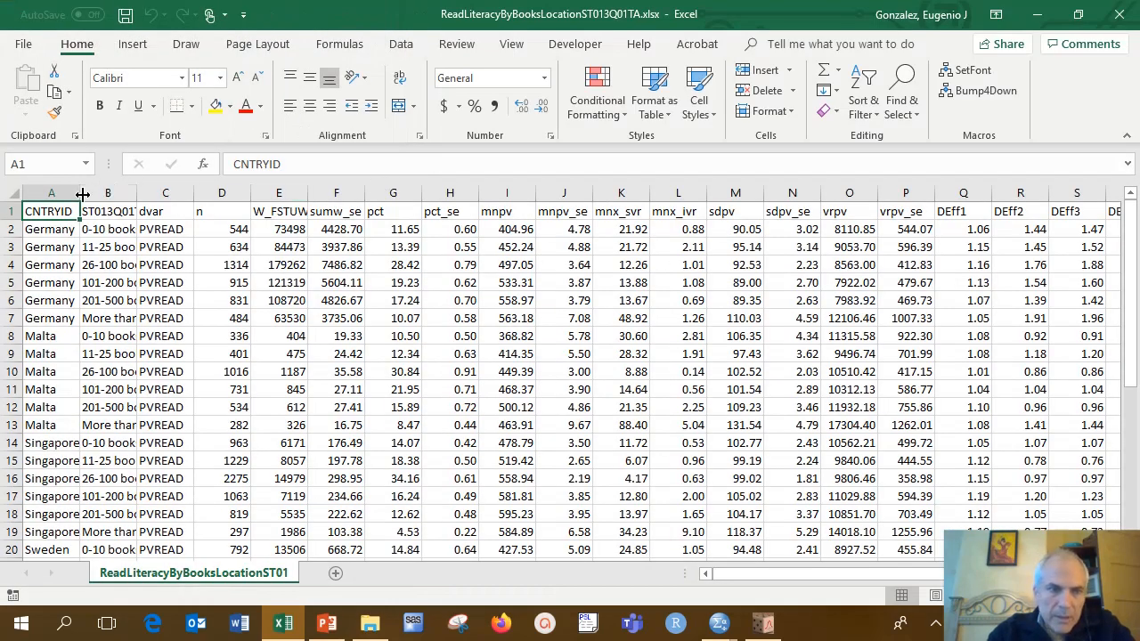
Step: Widen the CNTRYID and ST013Q01TA columns so the country names and book categories fit
left_click_drag(84, 191, 161, 192)
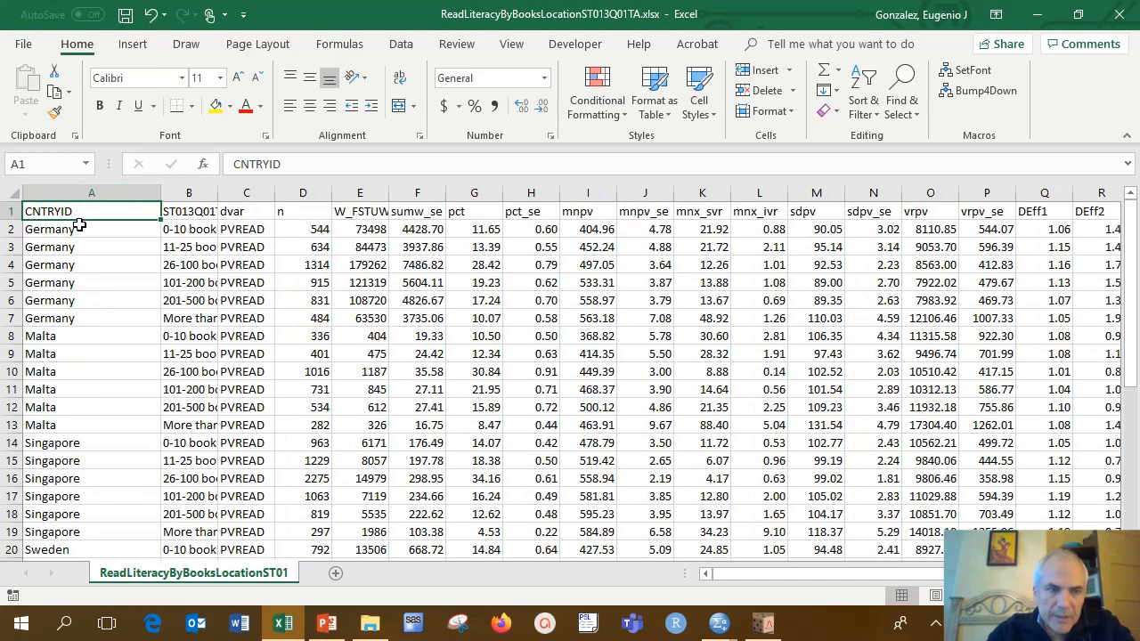
mouse_move(82, 220)
left_mouse_down()
mouse_move(80, 245)
mouse_move(78, 221)
left_mouse_up()
left_click_drag(218, 192, 243, 193)
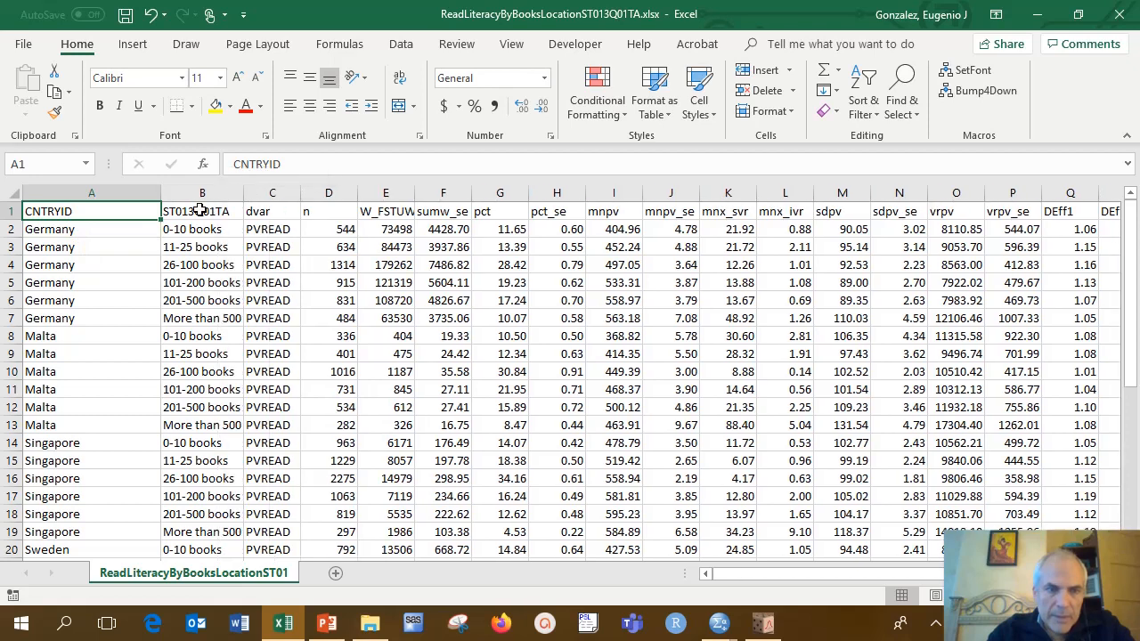
Step: Review the books category, dvar, n, W_FSTUWT, mnpv and mnpv_se columns of the results table
left_click(199, 193)
left_click(273, 191)
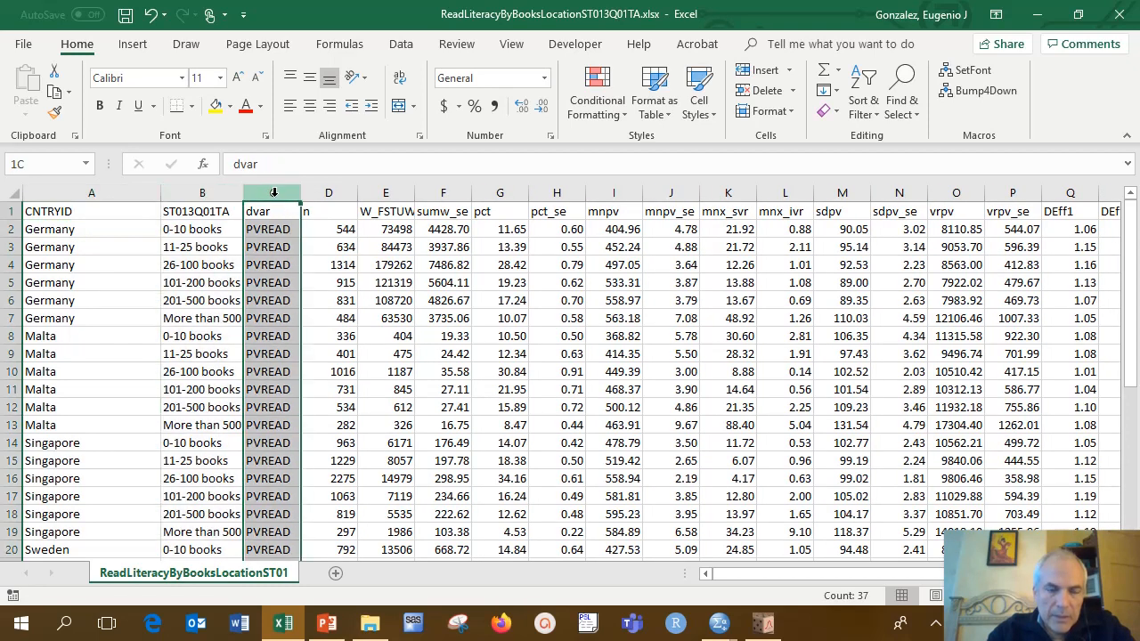
left_click(329, 194)
left_click(383, 191)
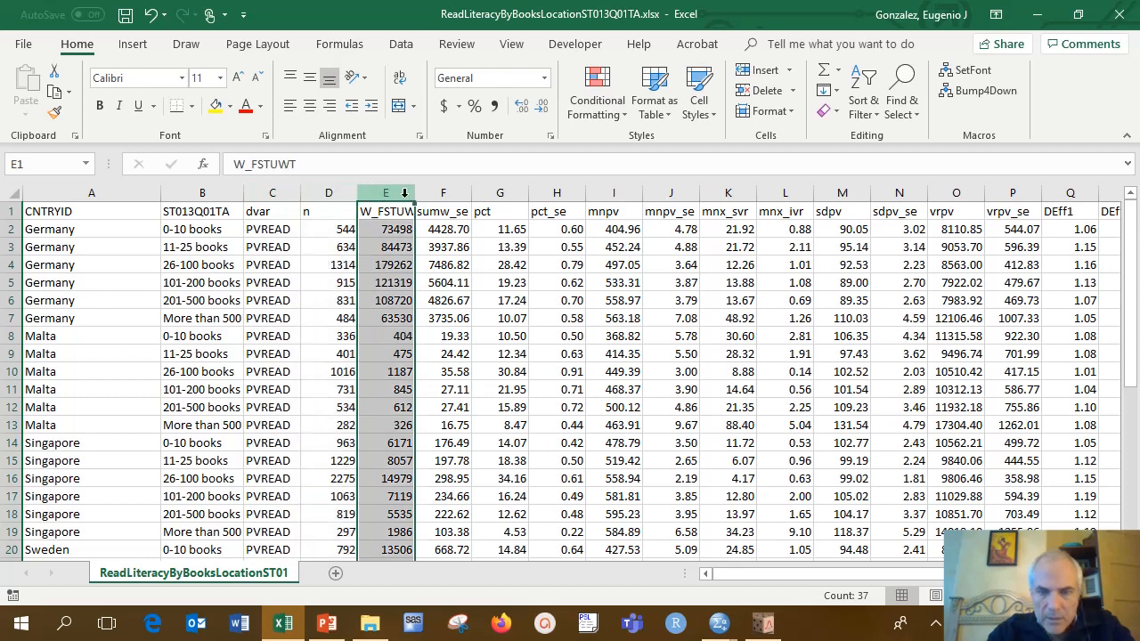
left_click(619, 194)
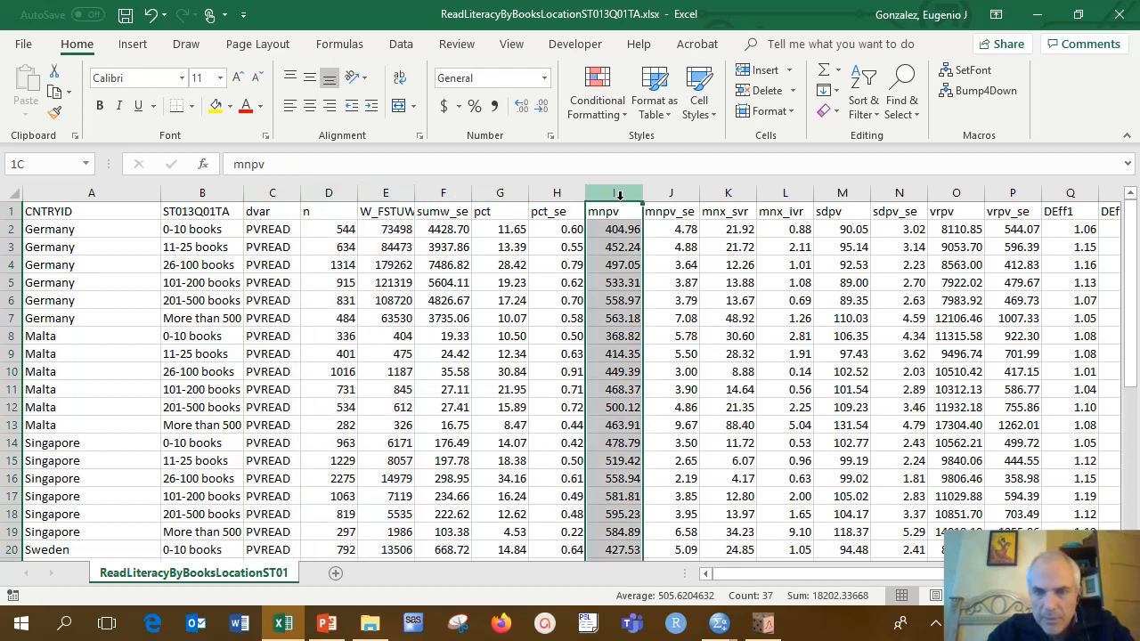
left_click(678, 193)
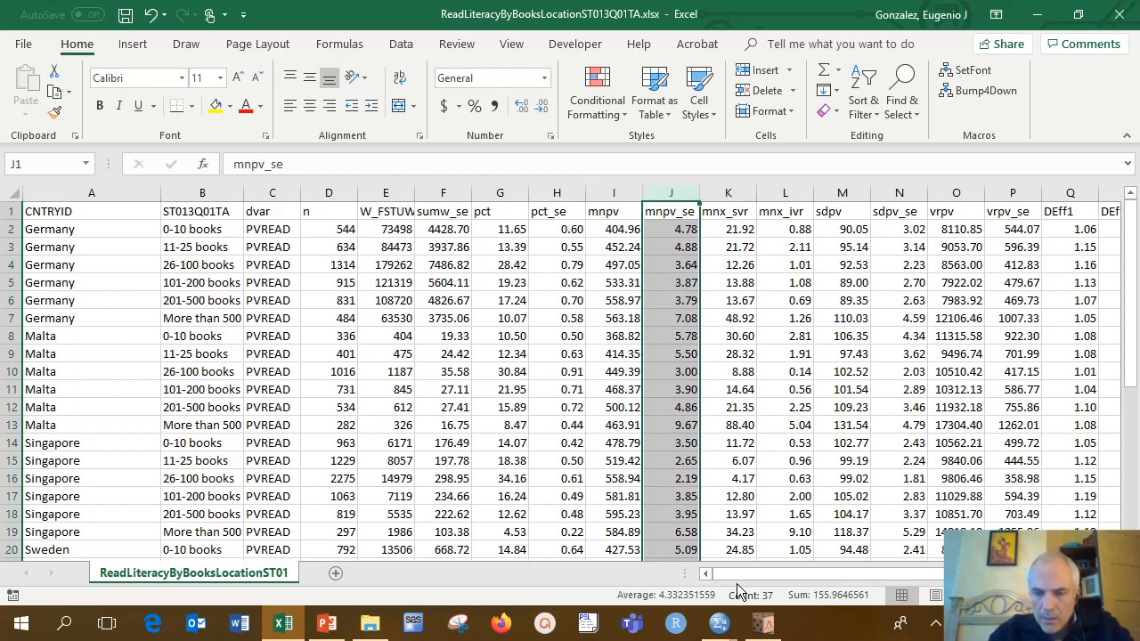
Step: Review the remaining columns through selcrit, including the source file path in the first infile record
left_click_drag(745, 576, 860, 560)
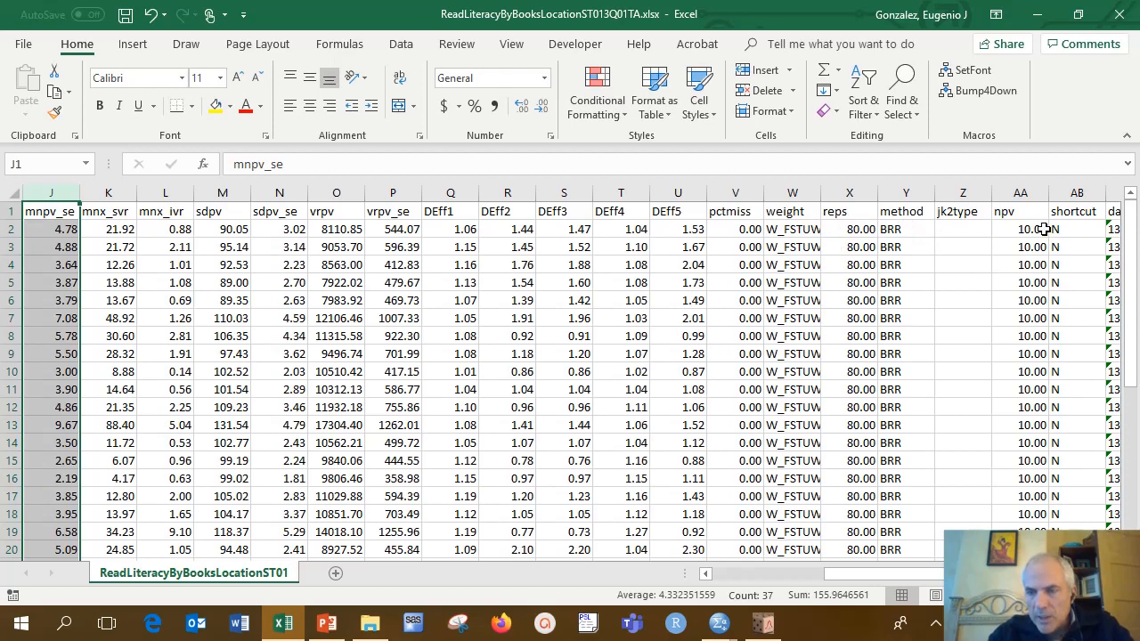
left_click_drag(873, 573, 926, 580)
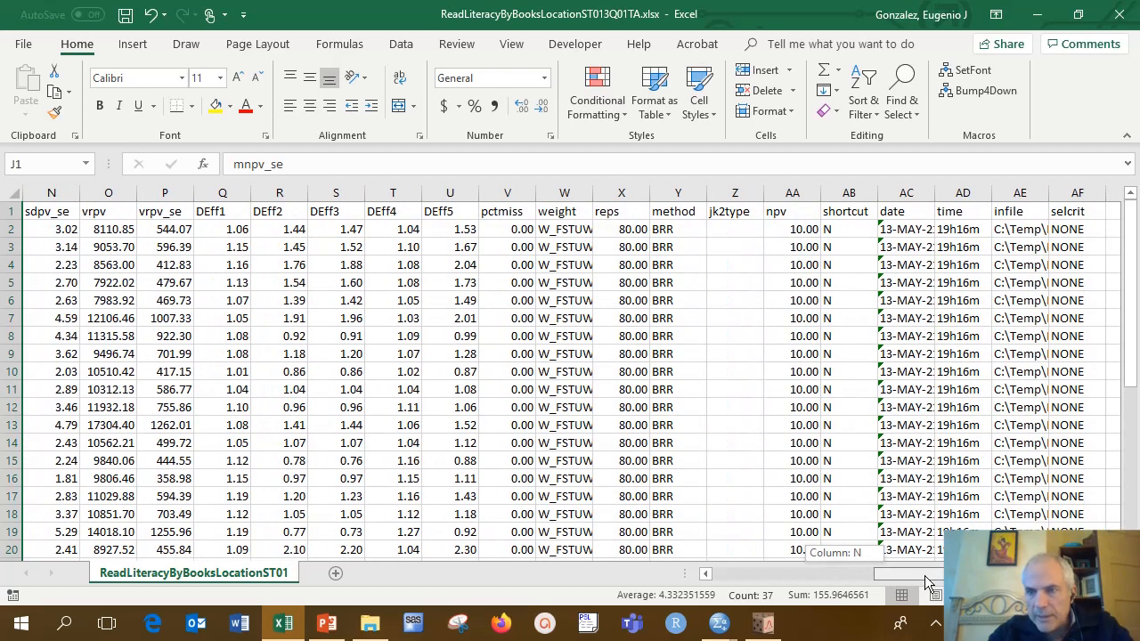
left_click(1009, 234)
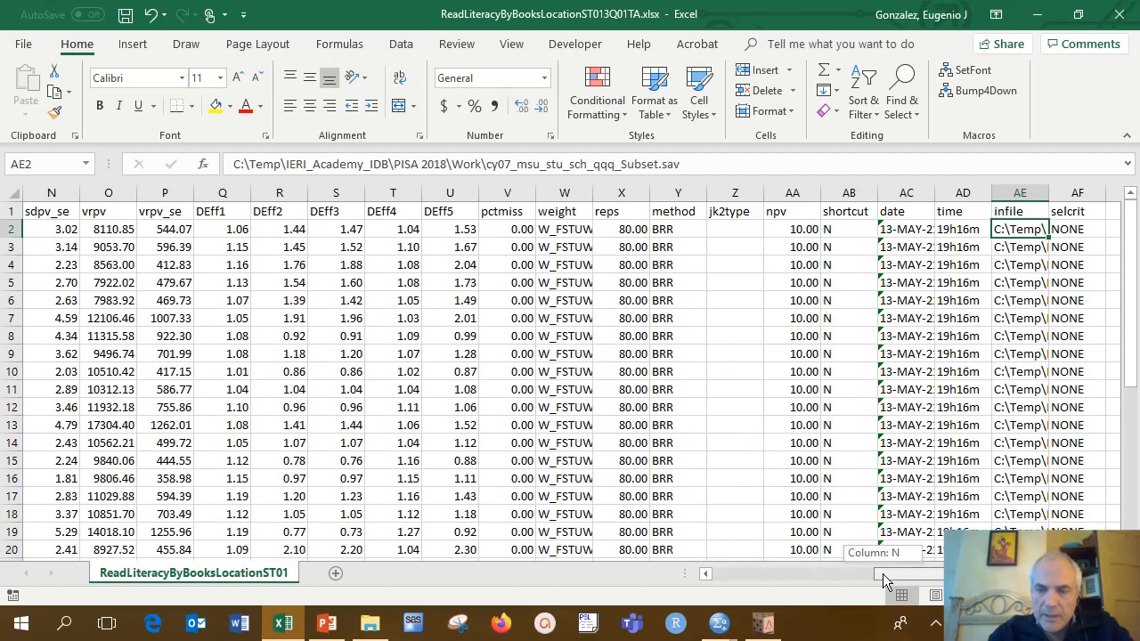
left_click_drag(883, 571, 684, 576)
Step: Open ReadLiteracyByBooksLocation_PVREAD_by_ST013Q01TA_Sig.xlsx from the Work folder and widen the refgroup and compgroup columns
left_click(367, 623)
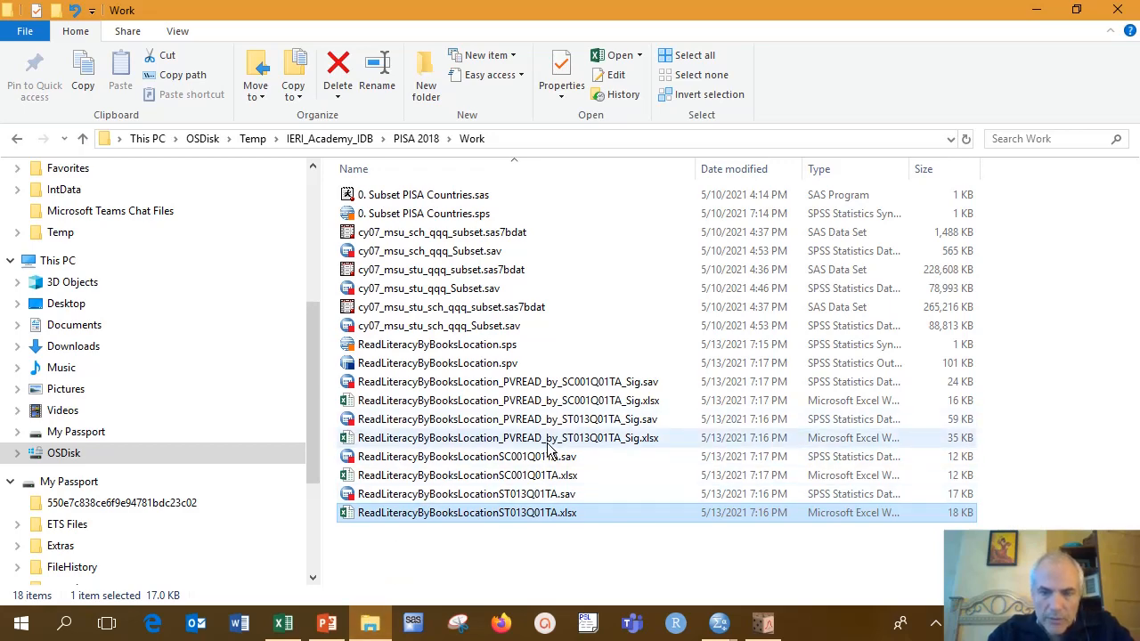
left_click(602, 445)
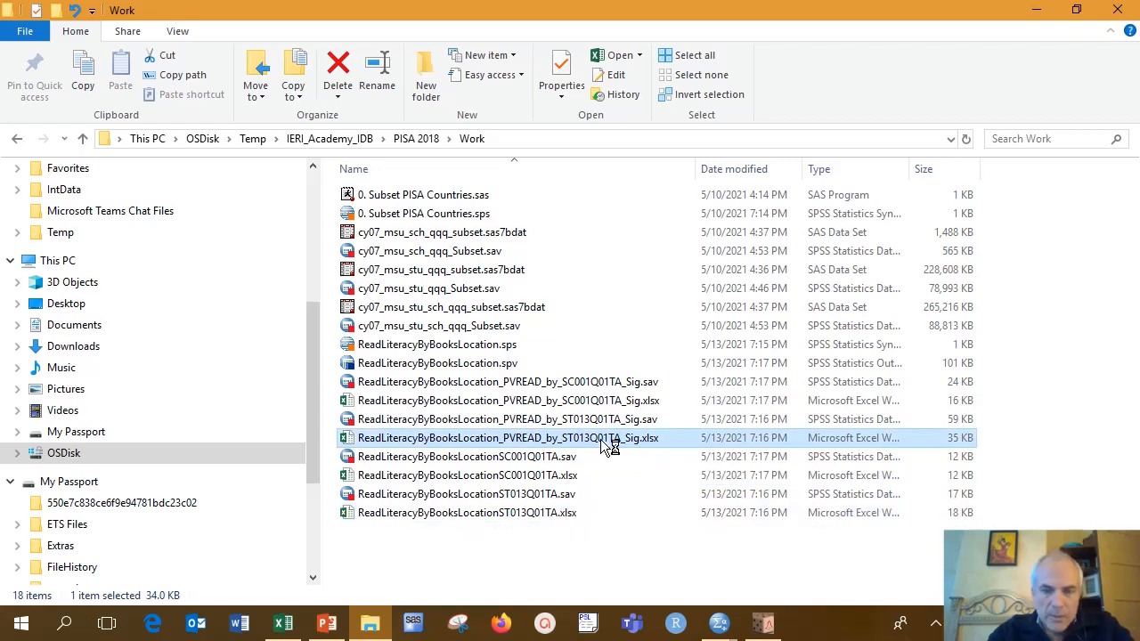
double_click(605, 438)
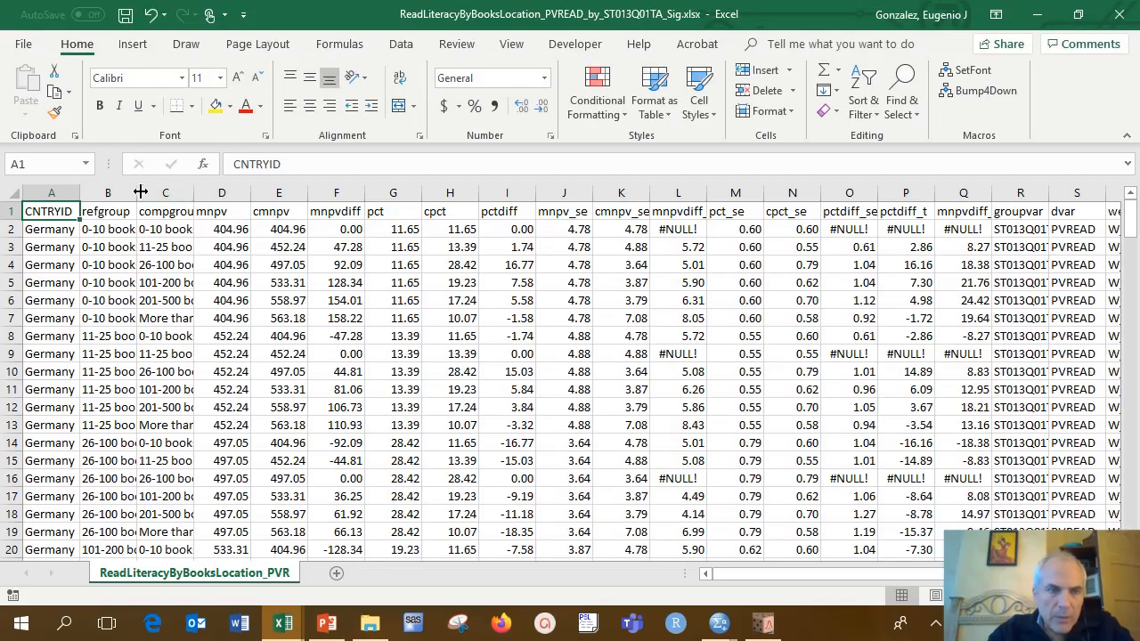
left_click_drag(140, 192, 241, 196)
Step: Examine the comparison groups, mnpv, cmnpv and mnpvdiff values for Germany's 0-10 books reference group
left_click(132, 229)
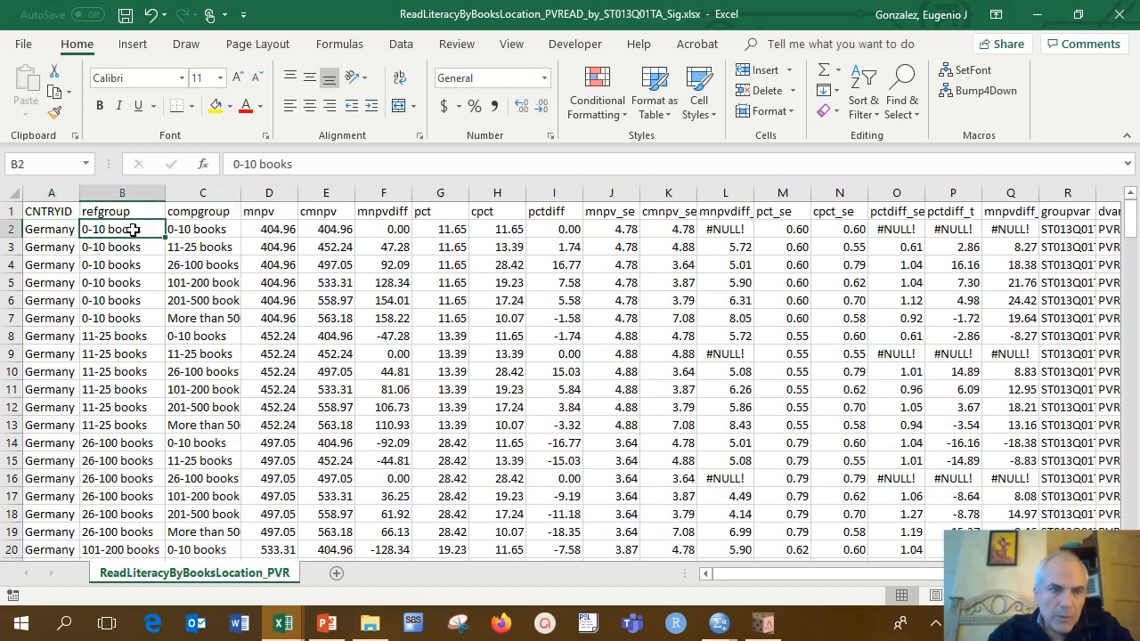
left_click_drag(132, 230, 204, 314)
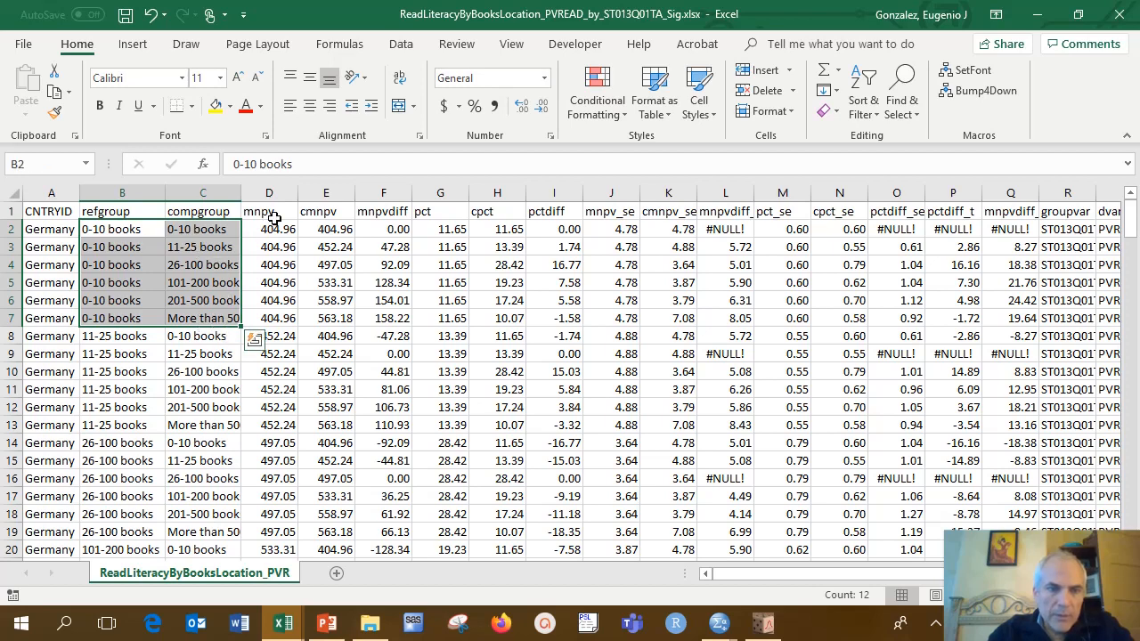
left_click_drag(272, 214, 288, 309)
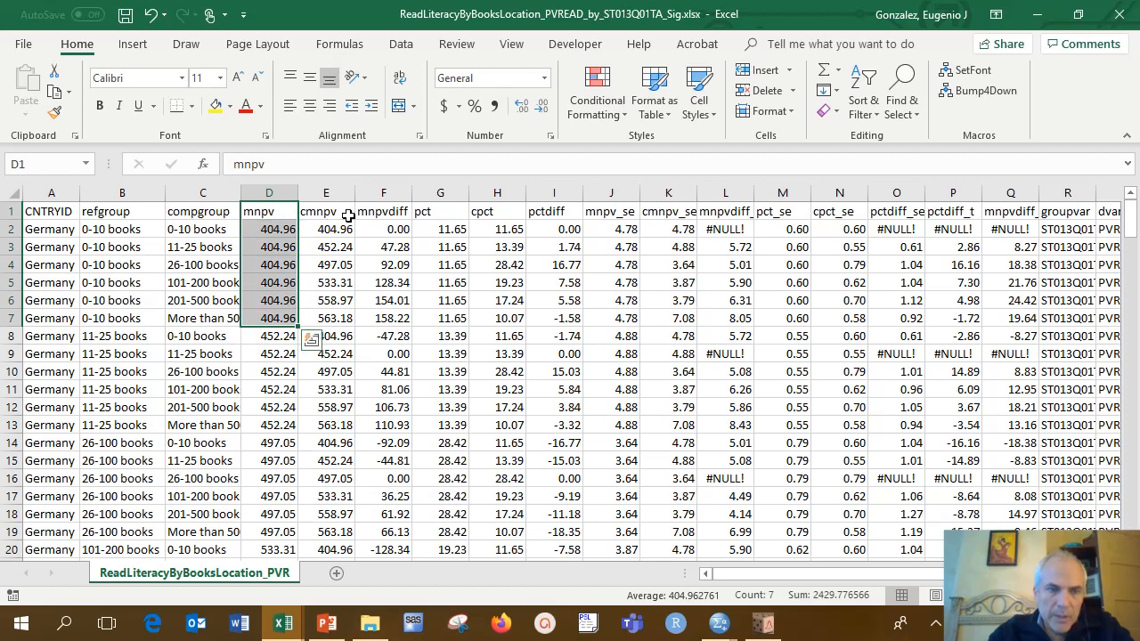
left_click_drag(342, 214, 338, 313)
left_click_drag(396, 211, 394, 321)
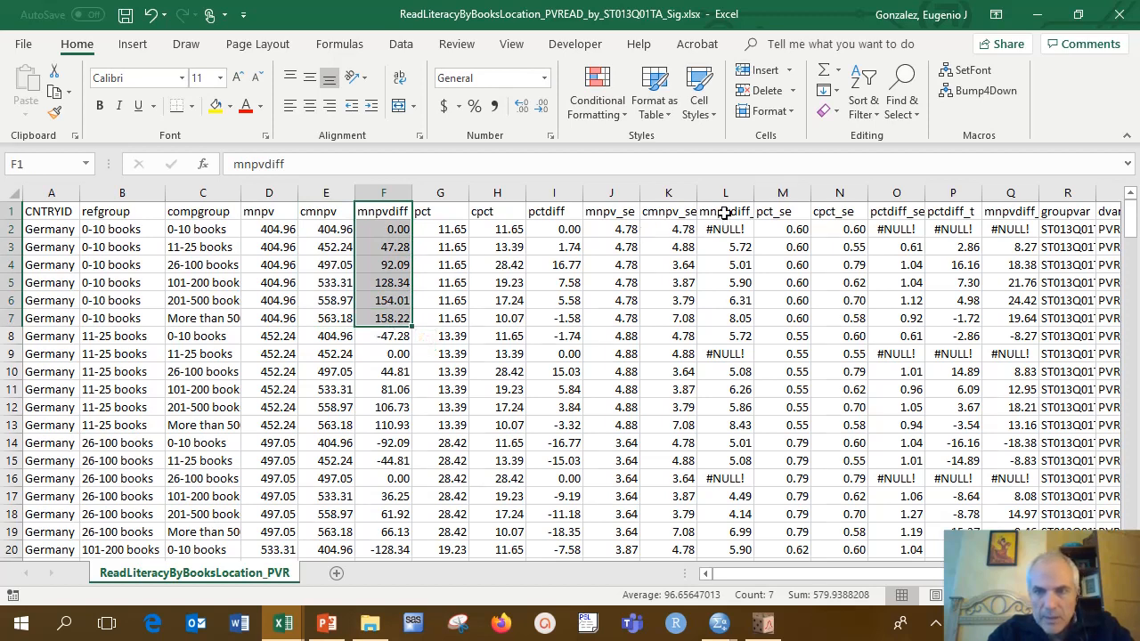
Step: Widen the mnpvdiff_se column and examine the mean difference standard errors and t values for Germany's 0-10 books rows
left_click_drag(753, 193, 728, 326)
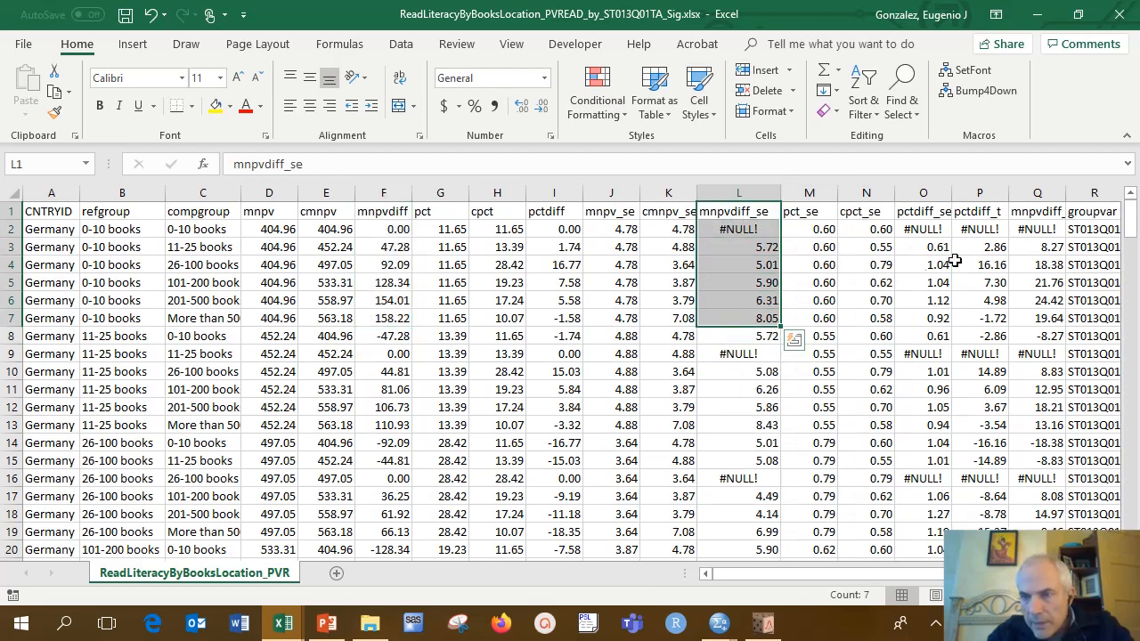
left_click_drag(1029, 214, 1022, 310)
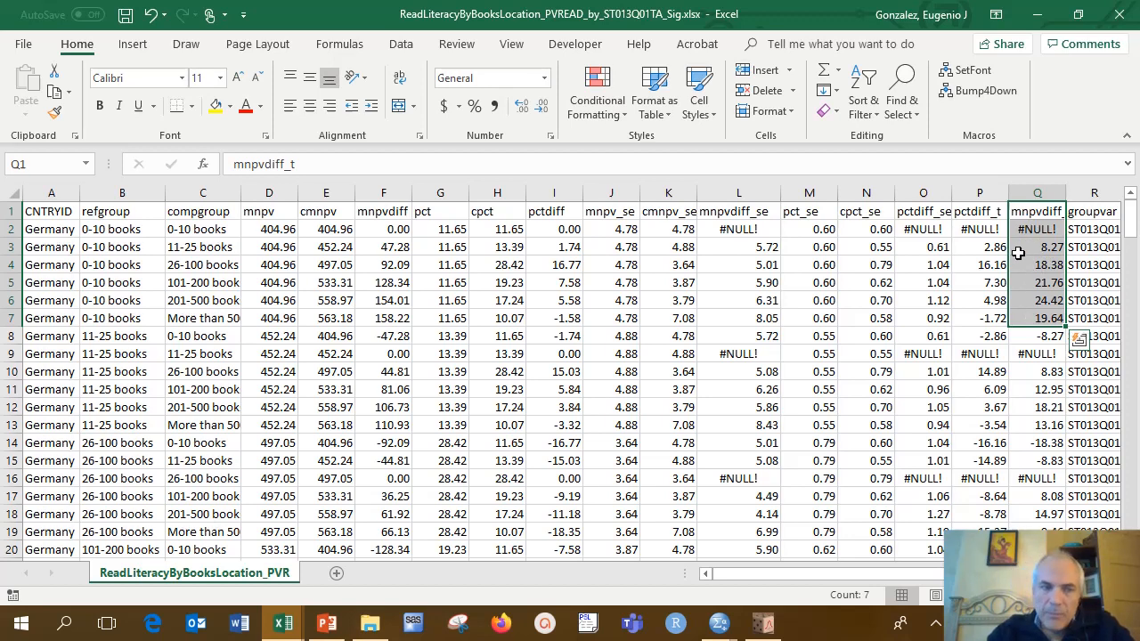
left_click(1028, 319)
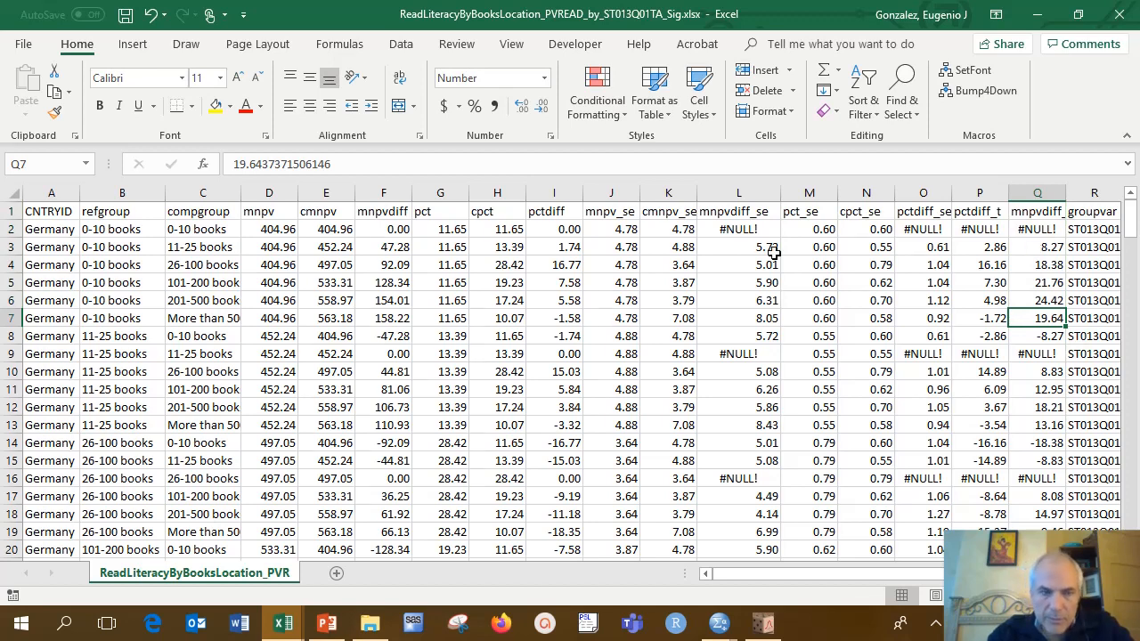
Step: Check the pairing of Germany's 0-10 books reference group with the 11-25 through 201-500 books comparison groups
left_click(194, 247)
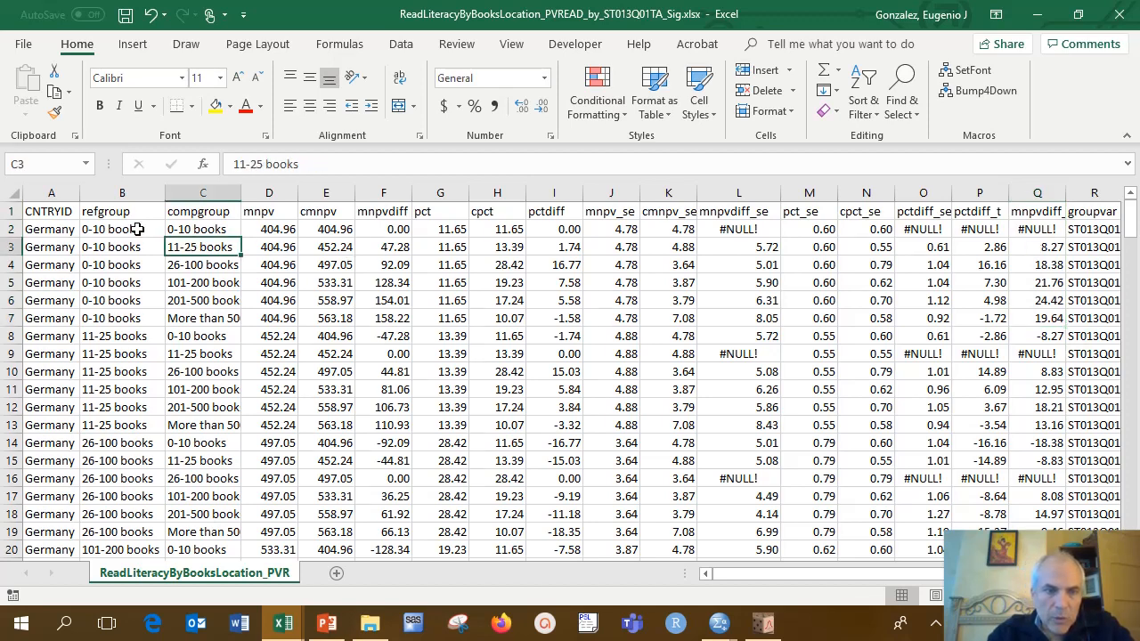
left_click(134, 228)
left_click(210, 265)
left_click(132, 228)
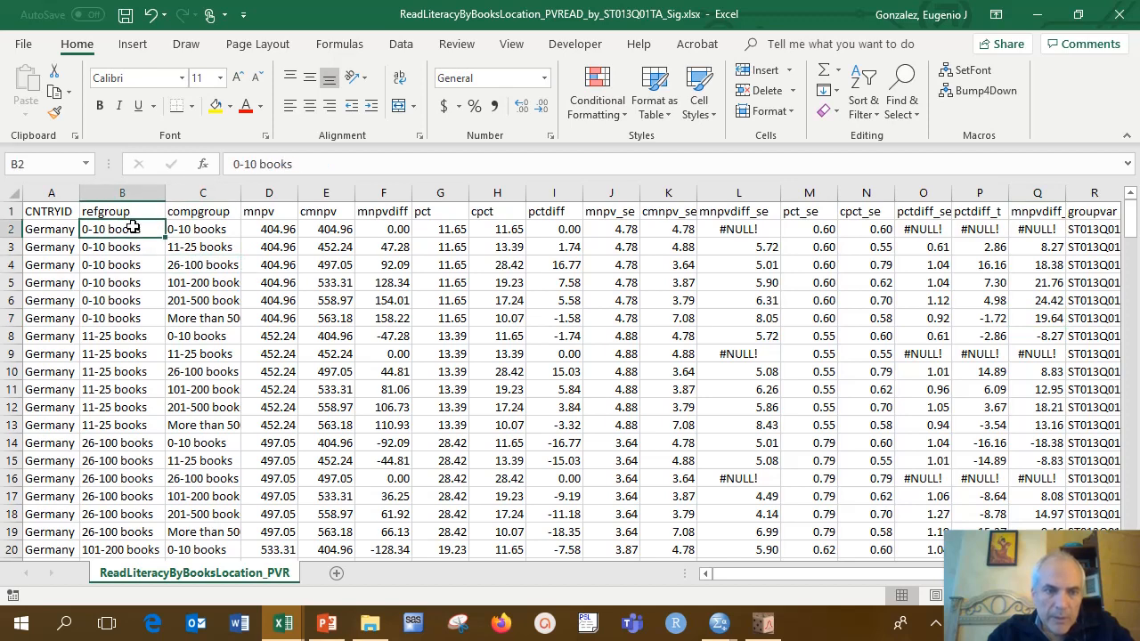
left_click(198, 281)
left_click(134, 228)
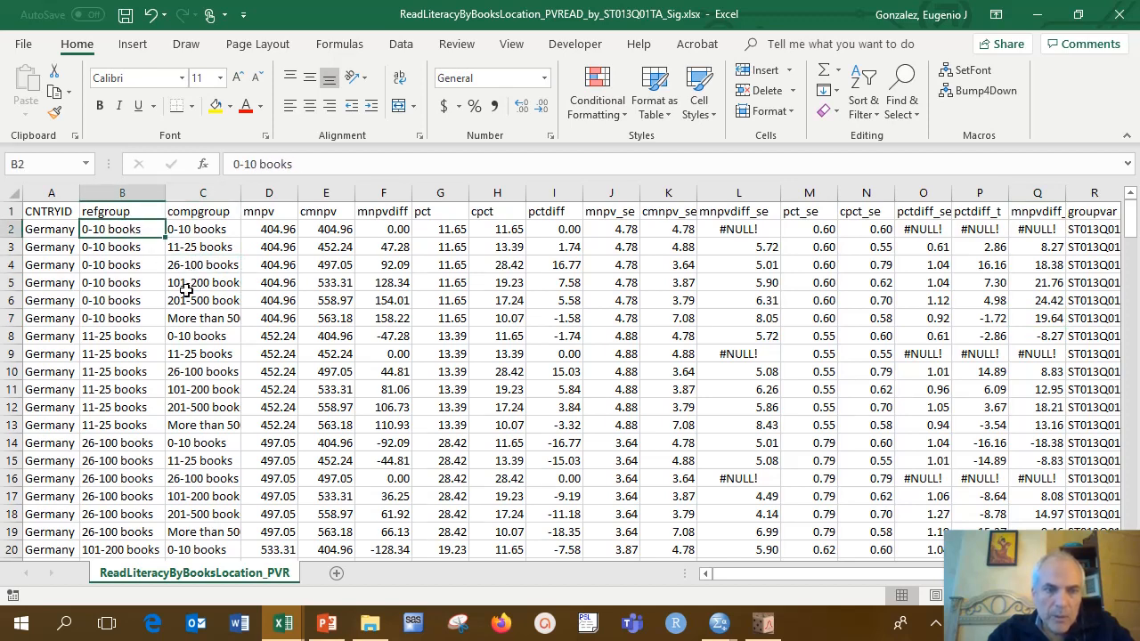
left_click(192, 300)
left_click(137, 230)
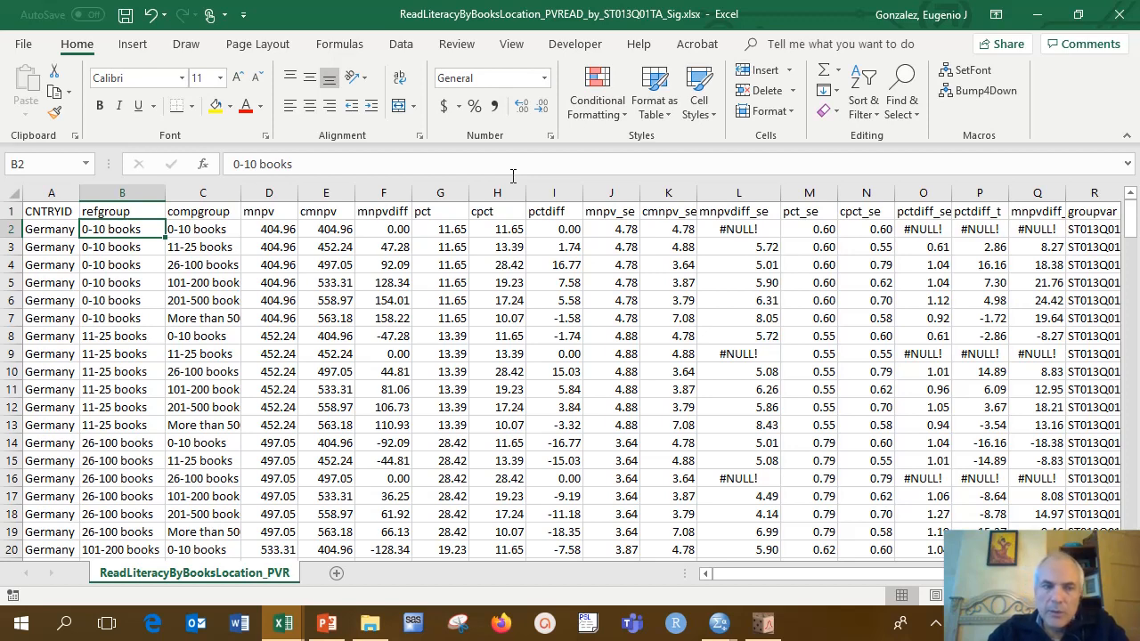
Step: Check the CNTRYID column and go to the last record of the significance table
left_click(62, 190)
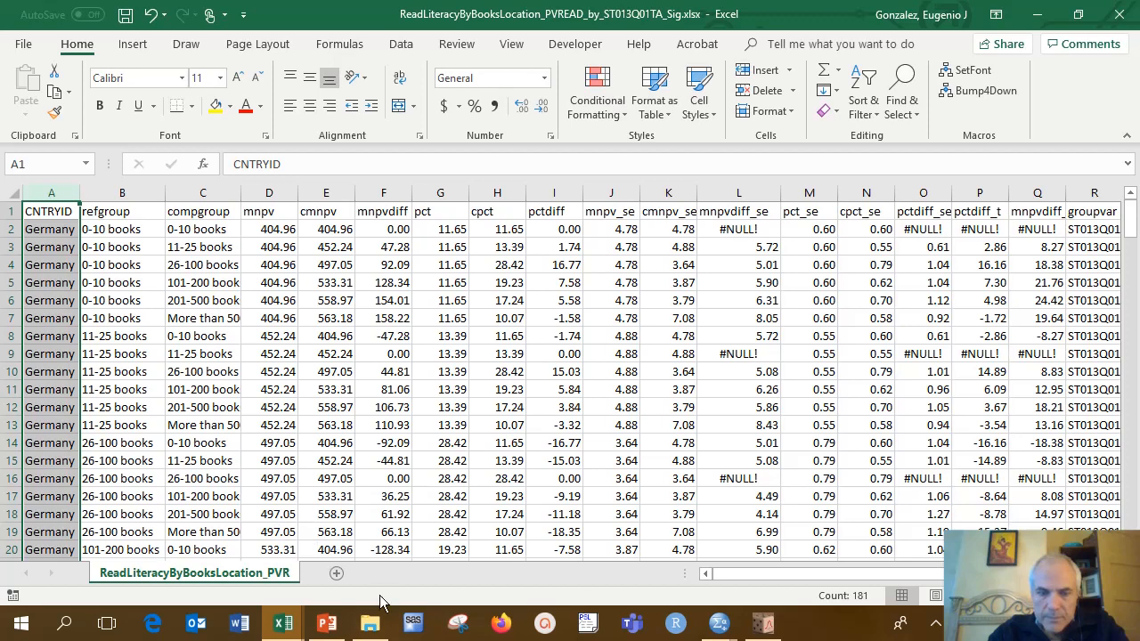
key("ctrl+End")
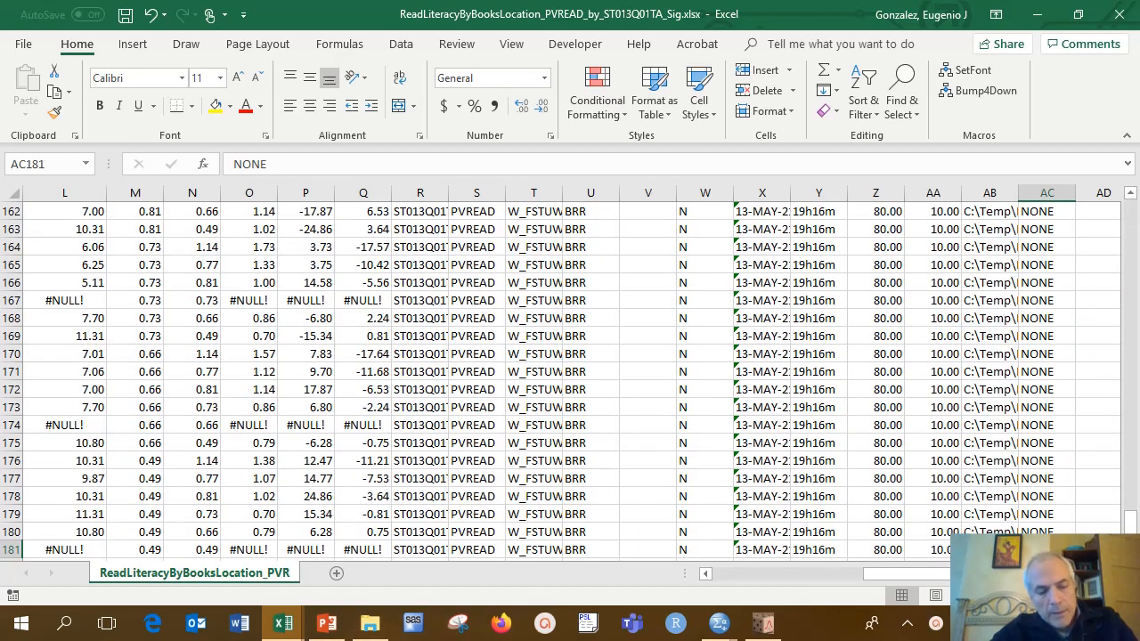
Step: Switch to the IEA IDB Analyzer's Analysis Module and review the analysis file, analysis options and selected variables
key("alt+Tab")
key("alt+Tab")
key("alt+Tab")
key("alt+Tab")
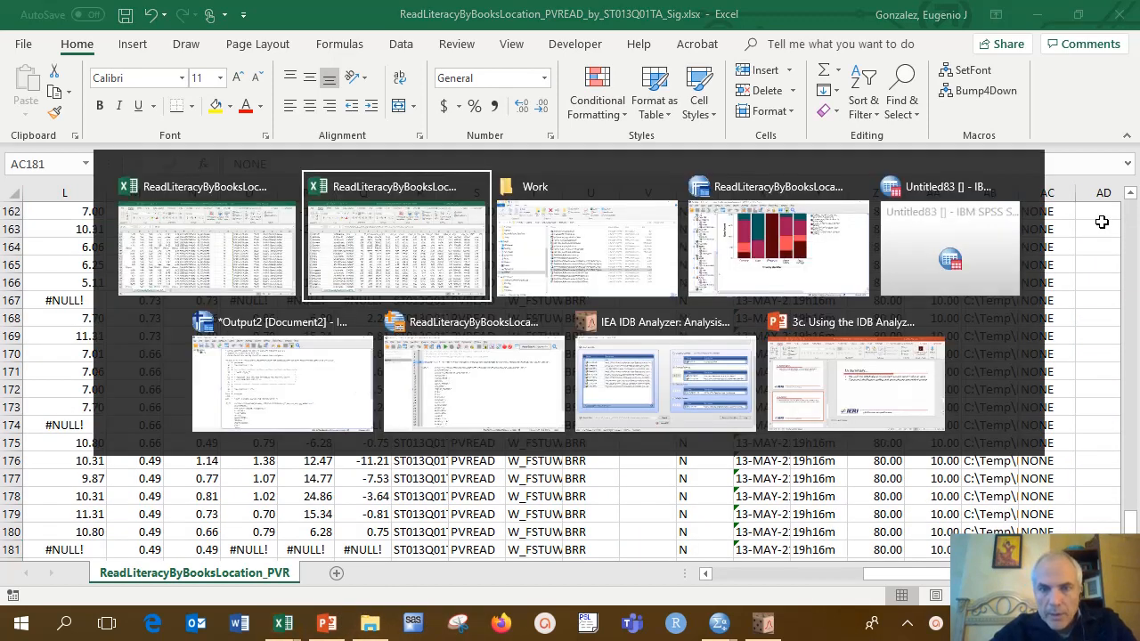
key("alt+Tab")
key("alt+Tab")
key("alt+Tab")
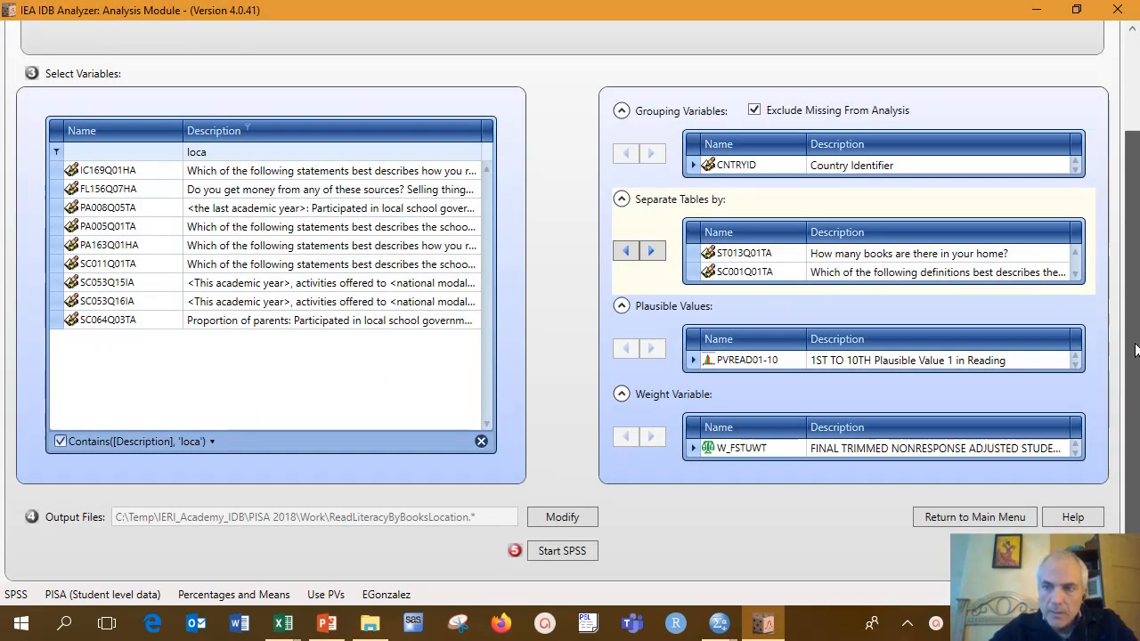
scroll(1044, 187, "up", 3)
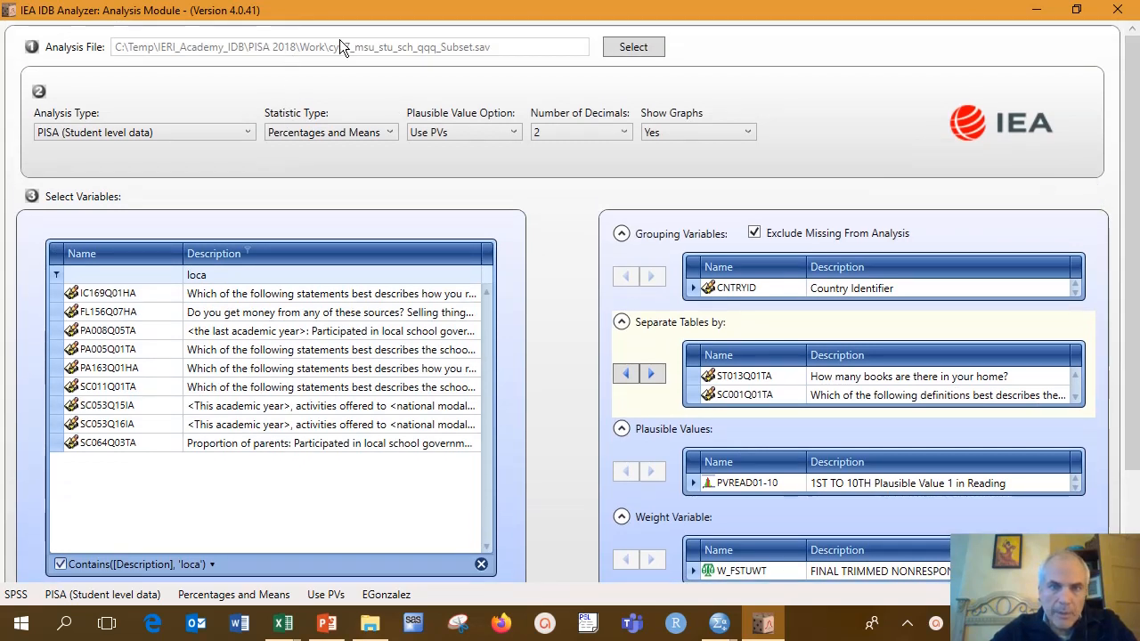
Step: Set the plausible value option to None Used and add Student (Standardized) Gender (ST004D01T) as a grouping variable
left_click(445, 136)
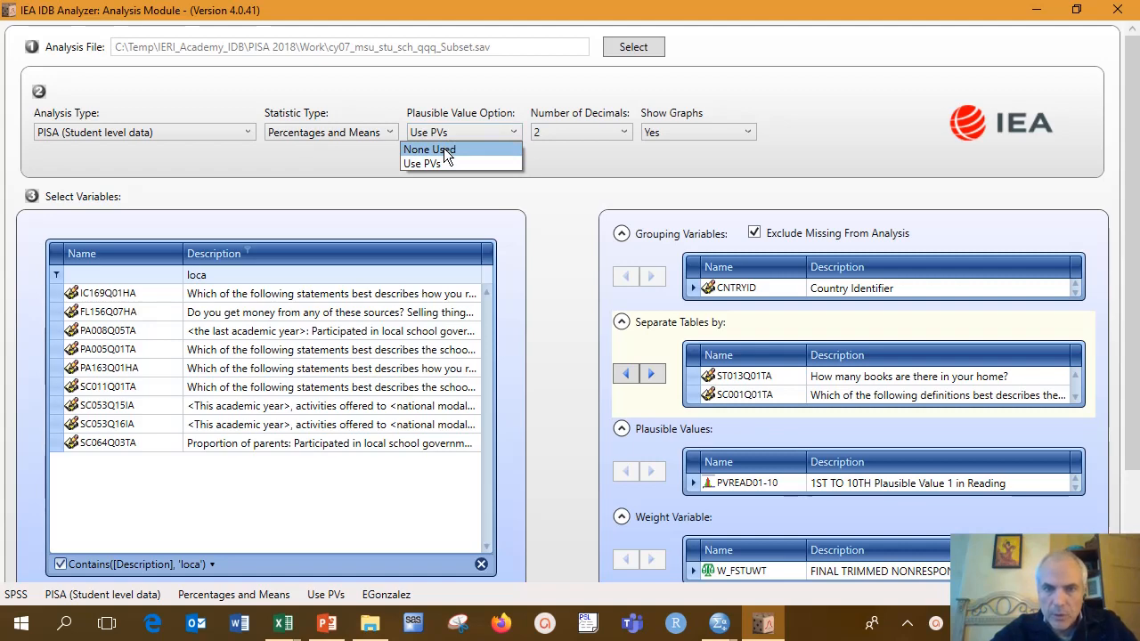
left_click(444, 149)
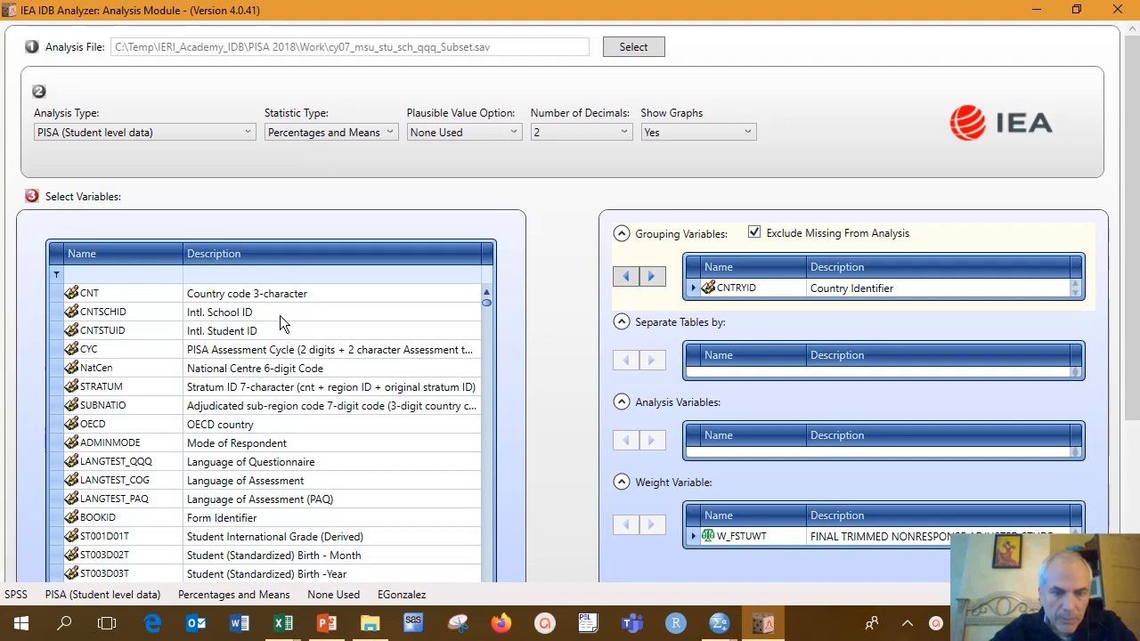
left_click(276, 278)
type("gen")
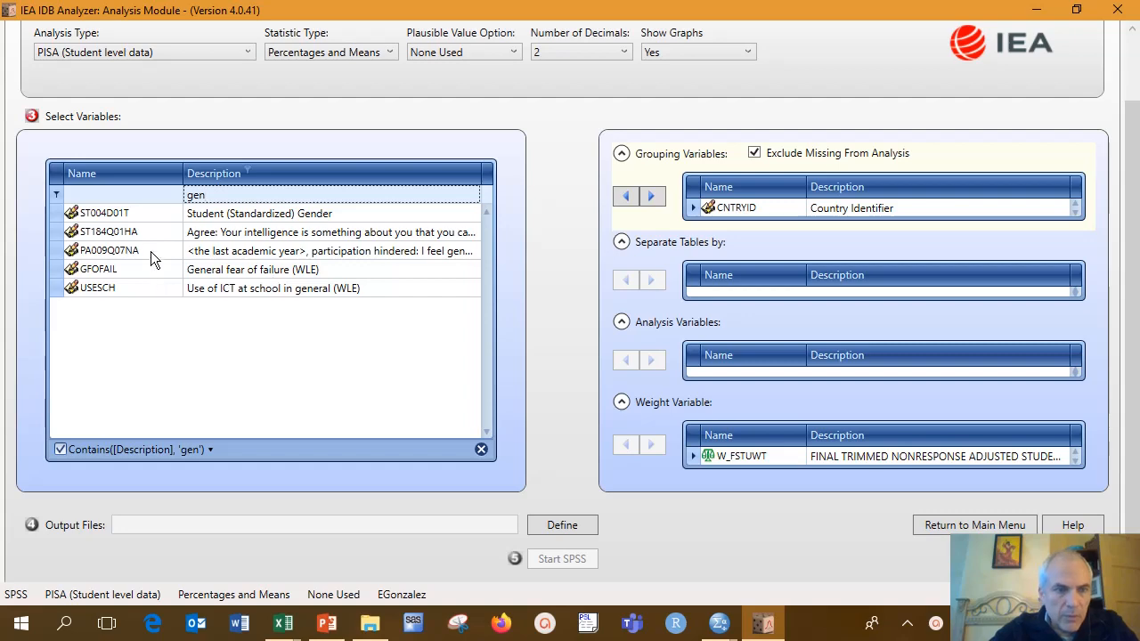
left_click(253, 219)
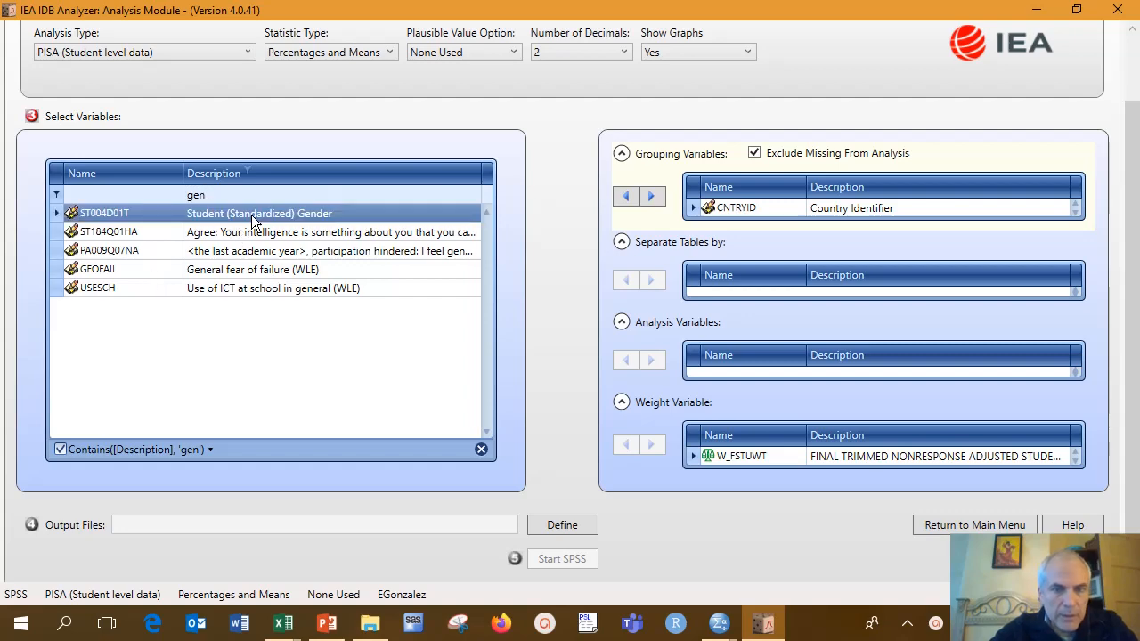
left_click(651, 196)
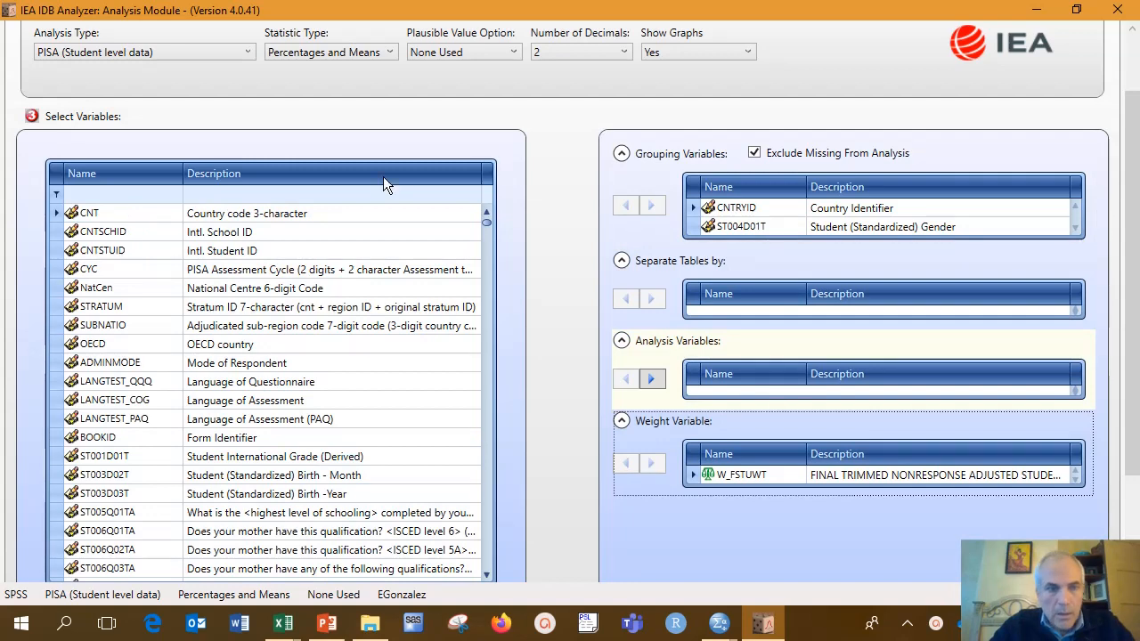
left_click(281, 196)
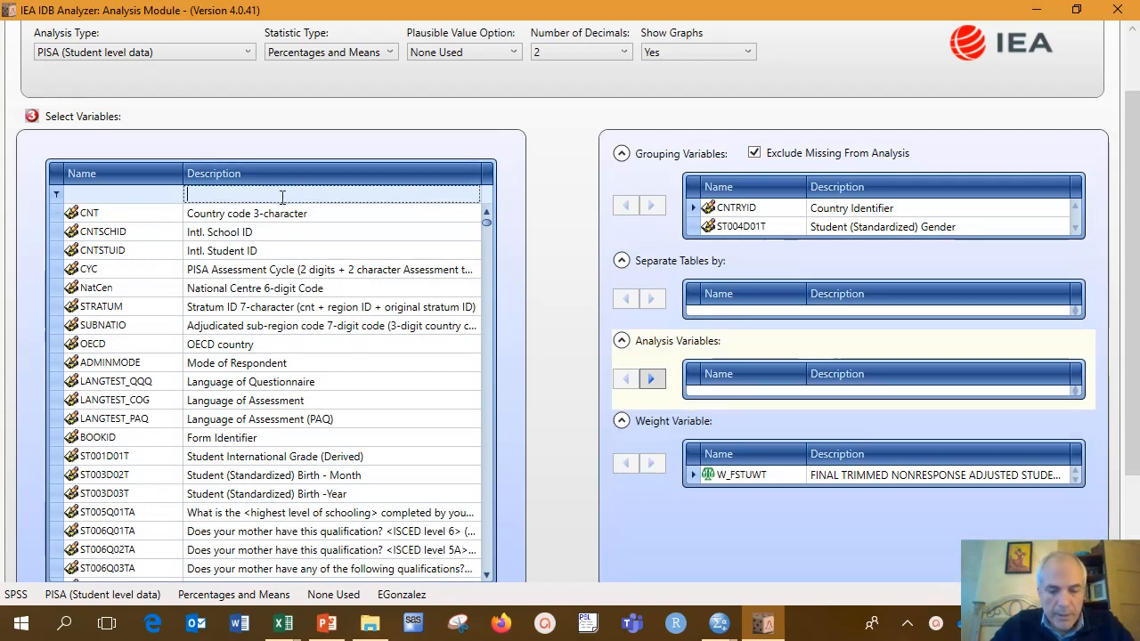
type("enjo")
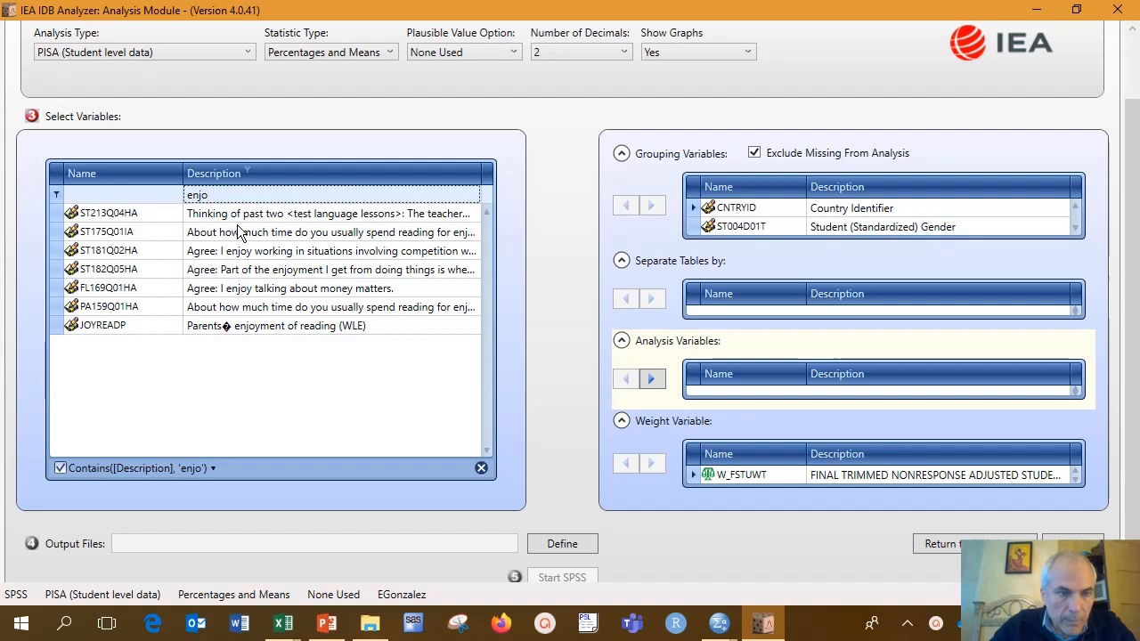
key("BackSpace")
key("BackSpace")
key("BackSpace")
key("BackSpace")
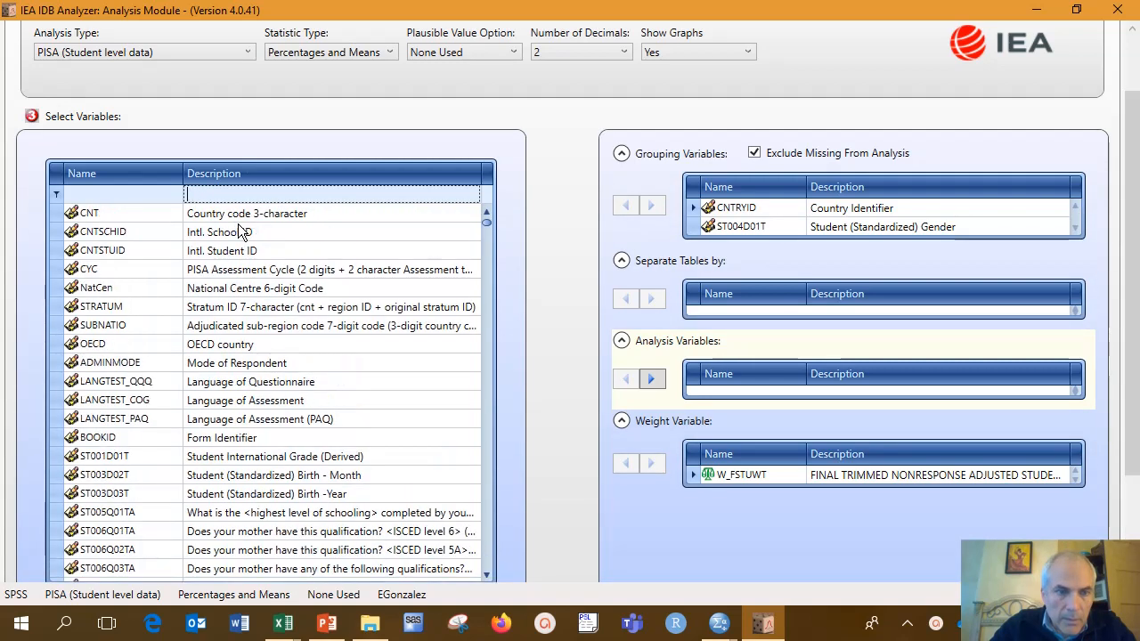
Step: Filter the variable names by "read" and add JOYREAD, Joy/Like reading (WLE), as the analysis variable
left_click(160, 194)
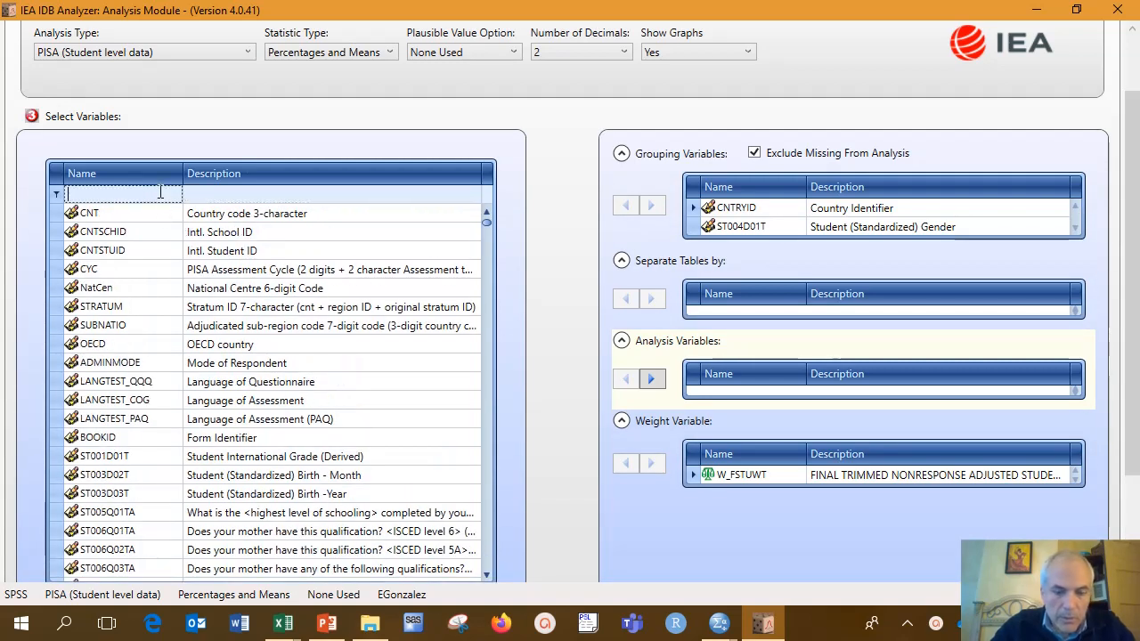
type("enj")
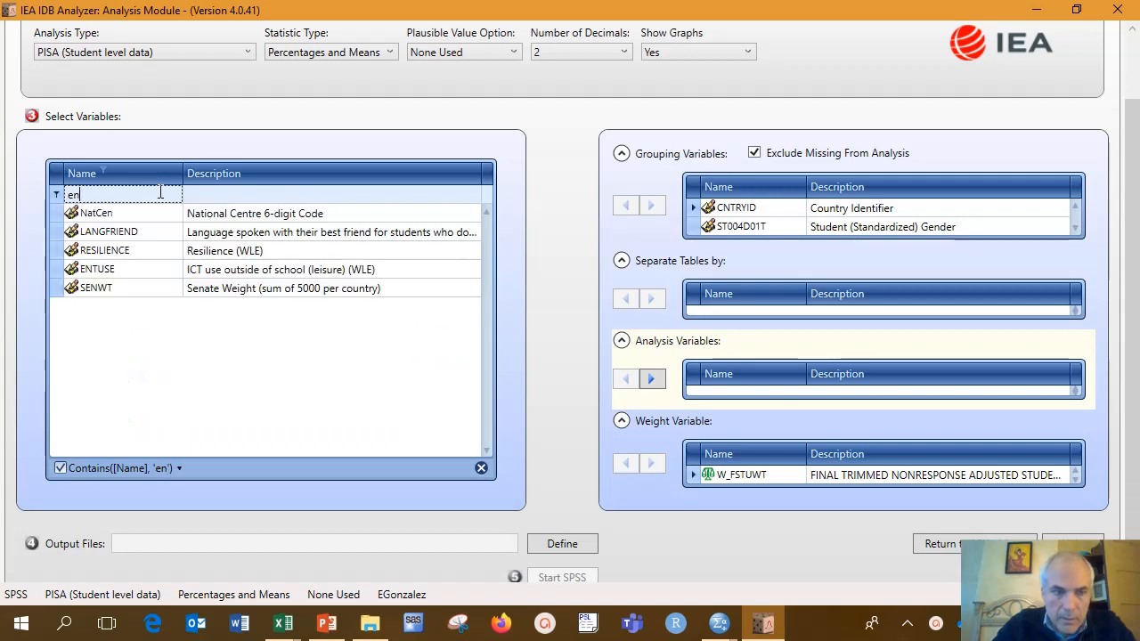
key("BackSpace")
key("BackSpace")
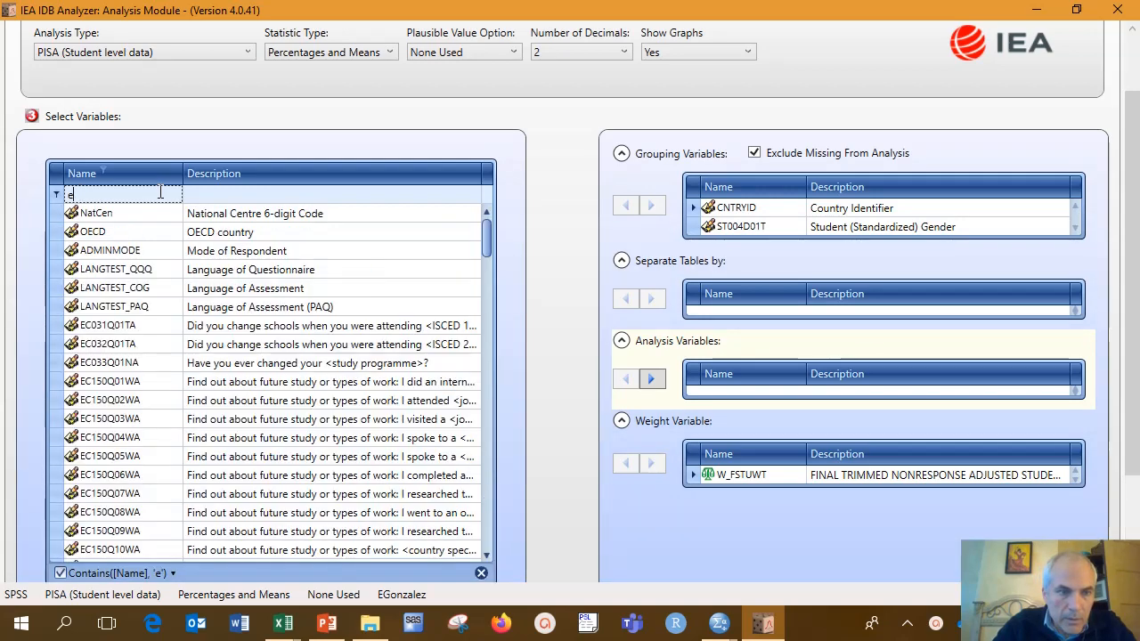
type("read")
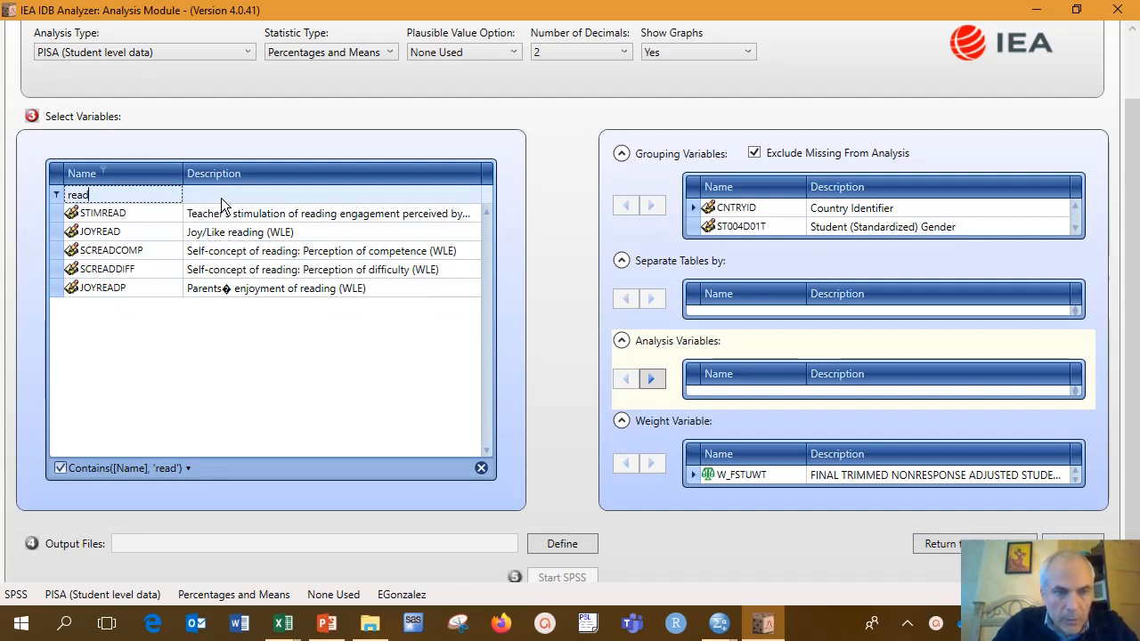
left_click(122, 233)
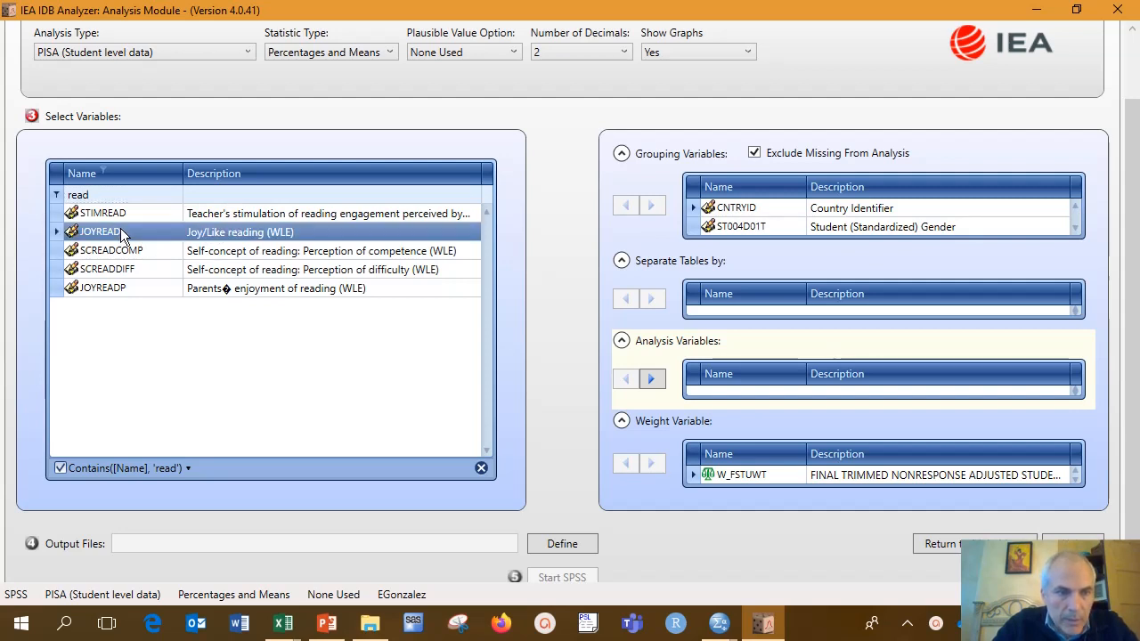
left_click(657, 381)
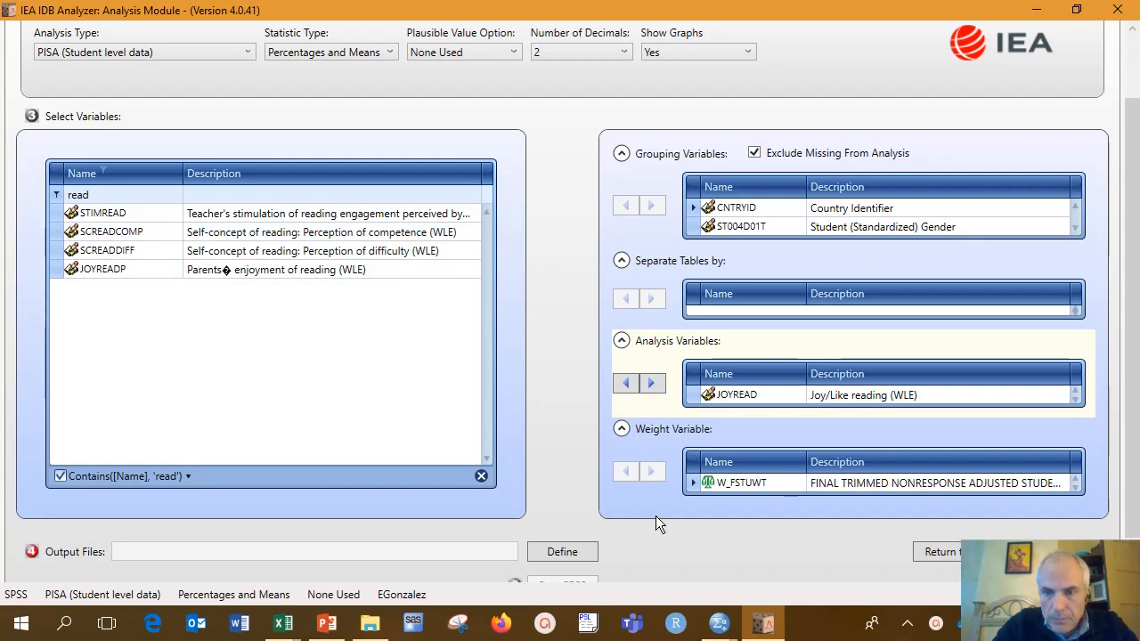
Step: Define the output files as ReadJoyByGender in the PISA 2018 Work folder
left_click(576, 554)
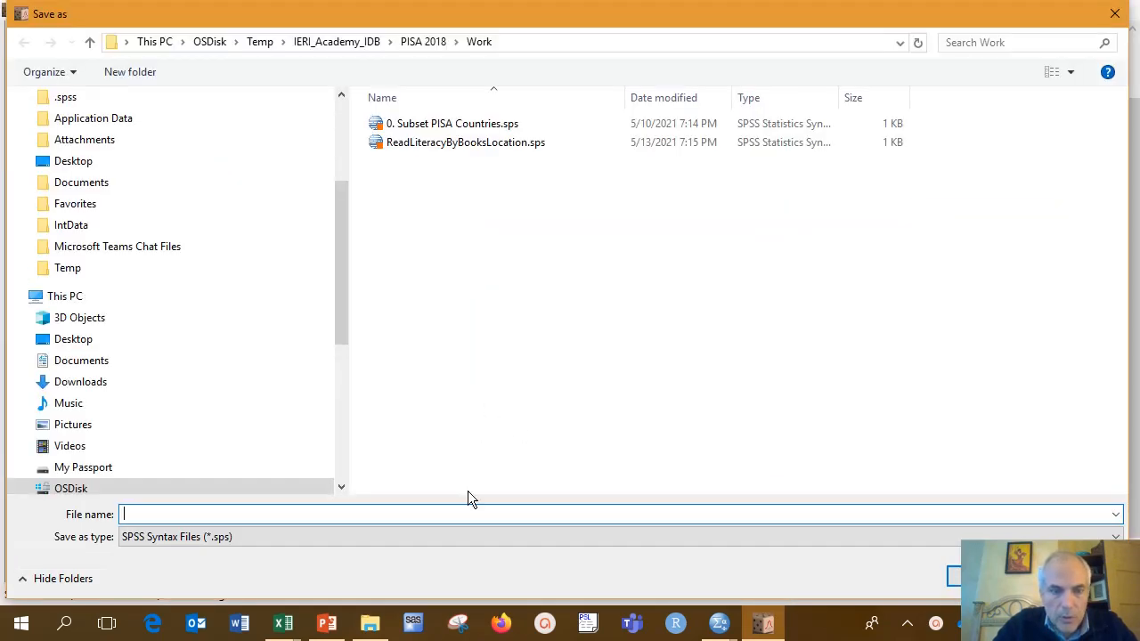
type("Read")
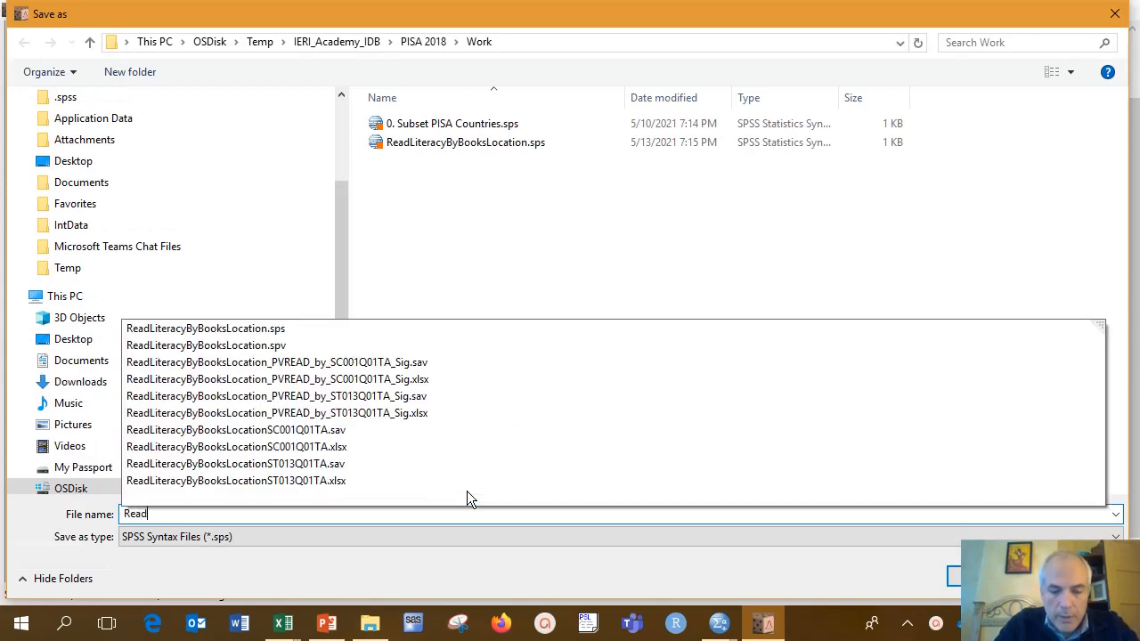
type("JoyByGender")
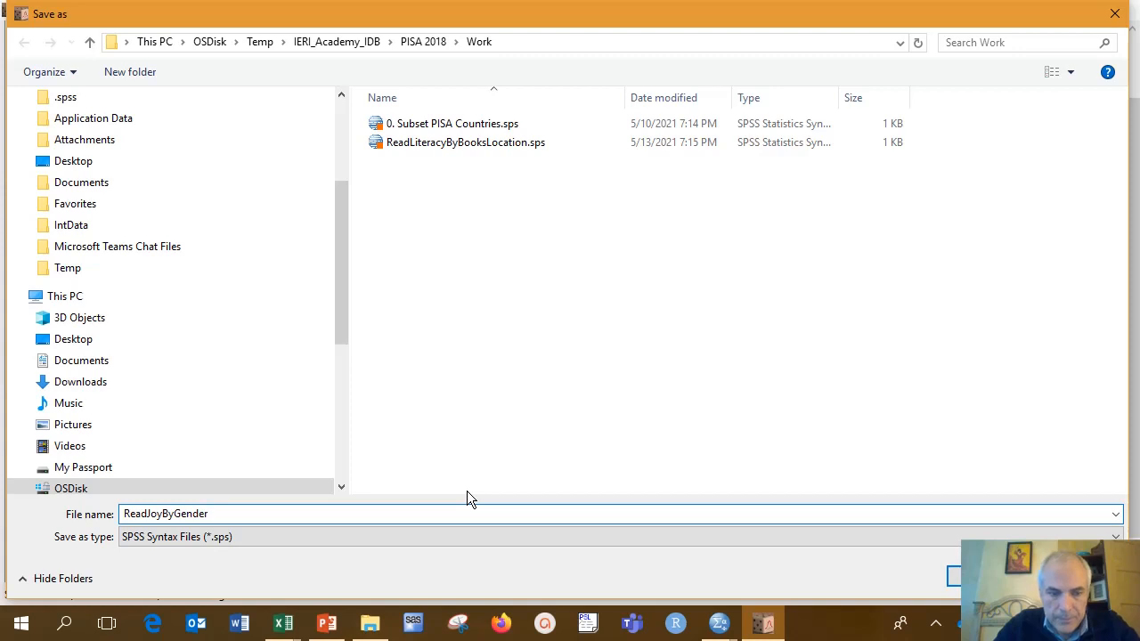
key("Return")
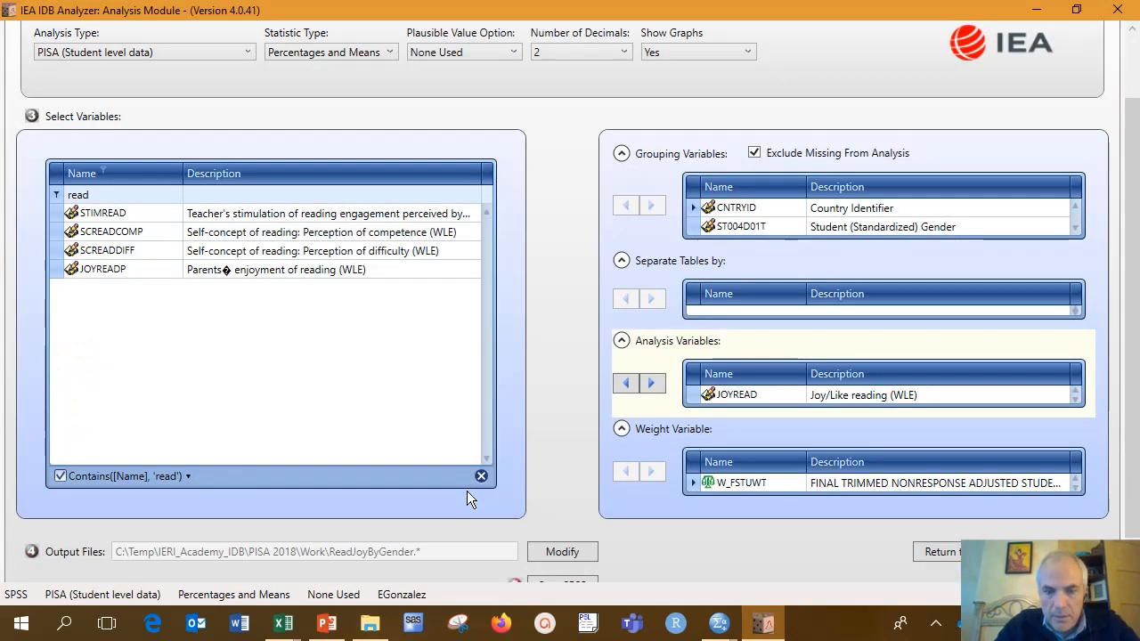
Step: Start SPSS with the generated ReadJoyByGender syntax and run the entire script
scroll(537, 345, "down", 1)
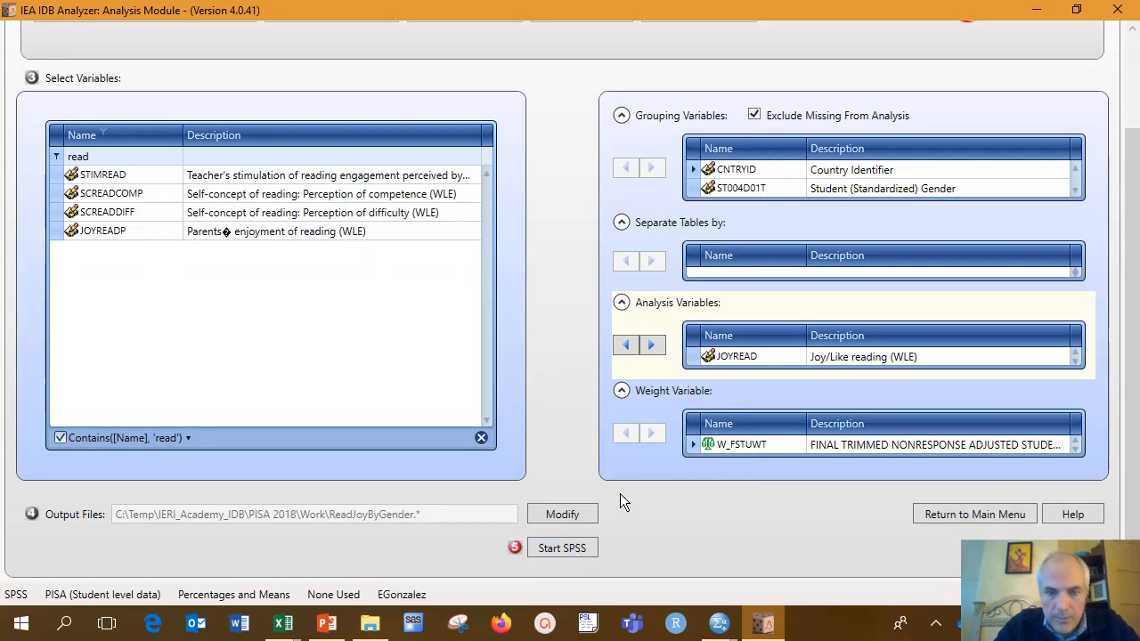
left_click(562, 549)
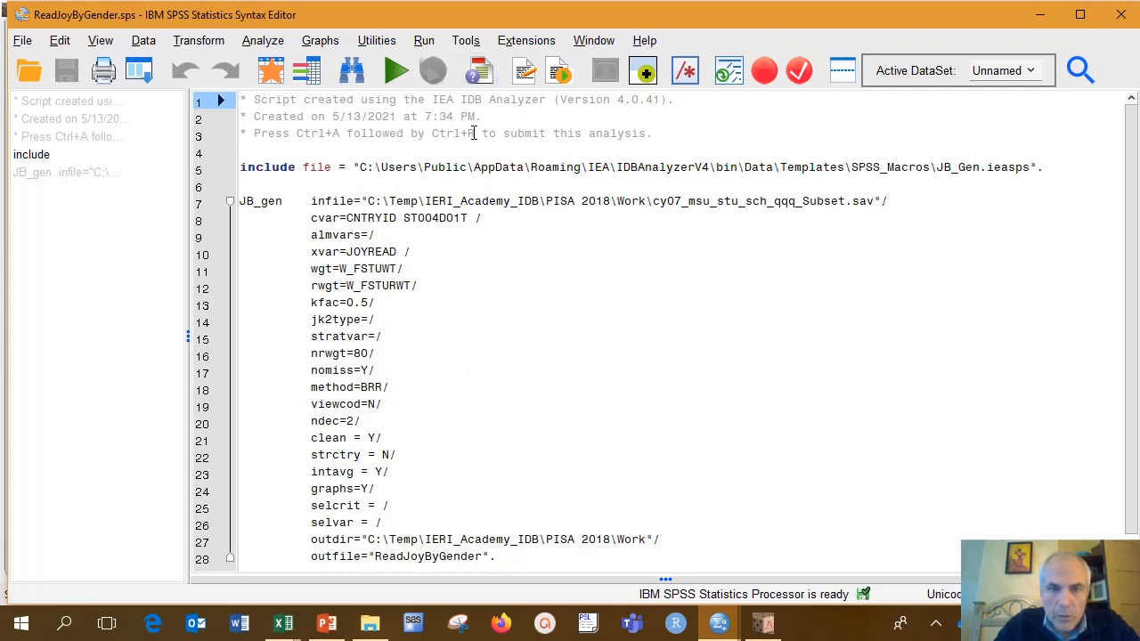
left_click(424, 40)
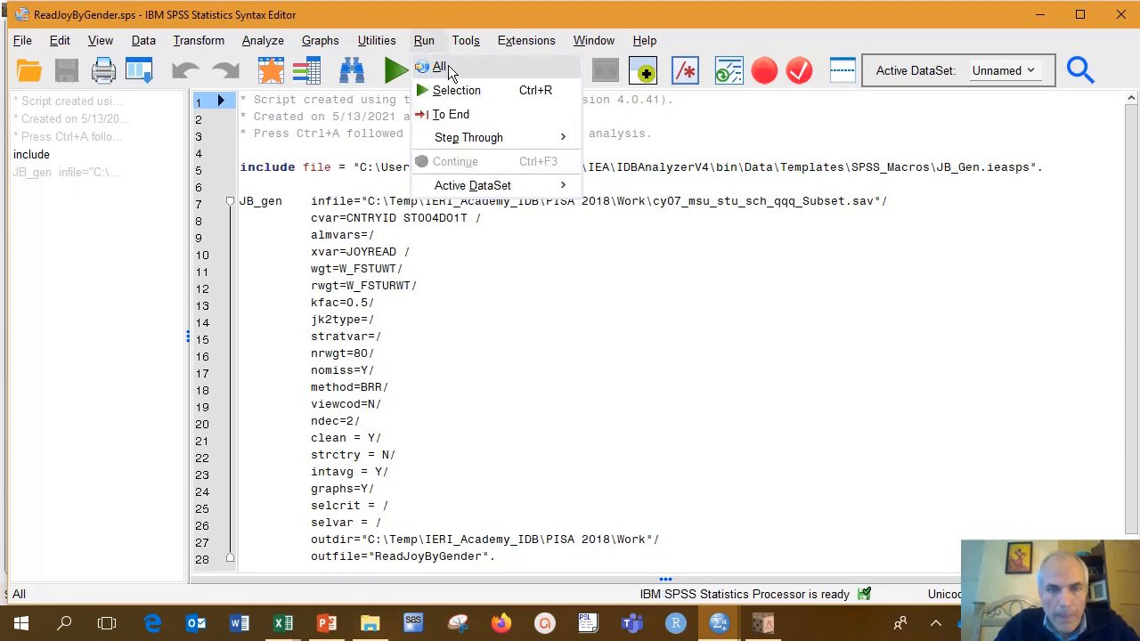
left_click(440, 67)
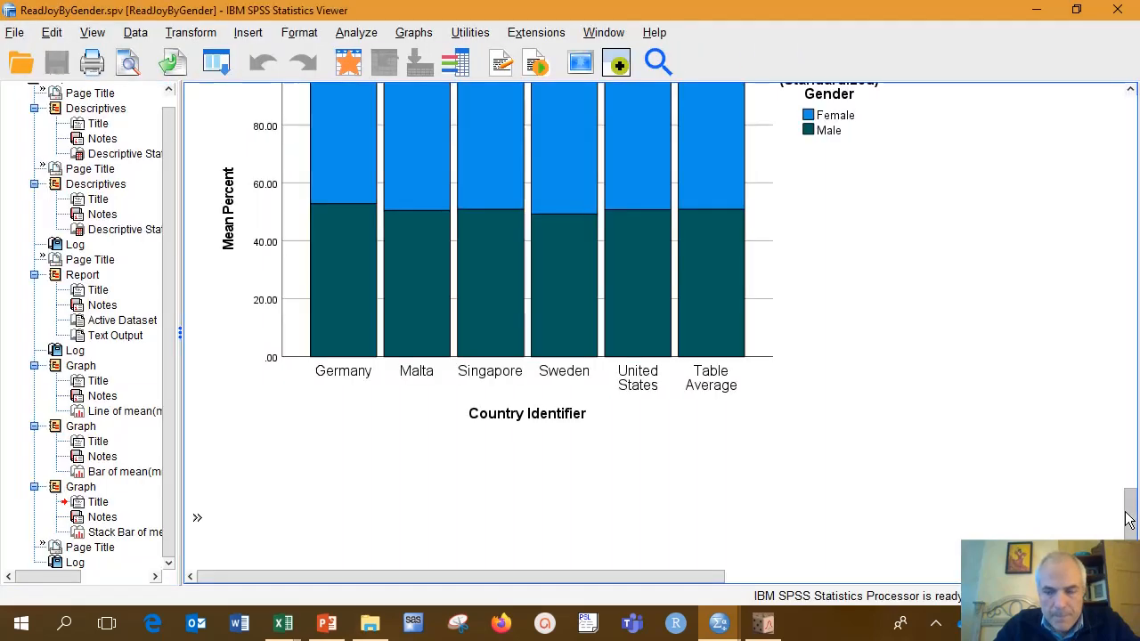
Step: Examine the unweighted and weighted JOYREAD descriptives and the table of JOYREAD averages by country and gender
left_click_drag(1134, 519, 1099, 122)
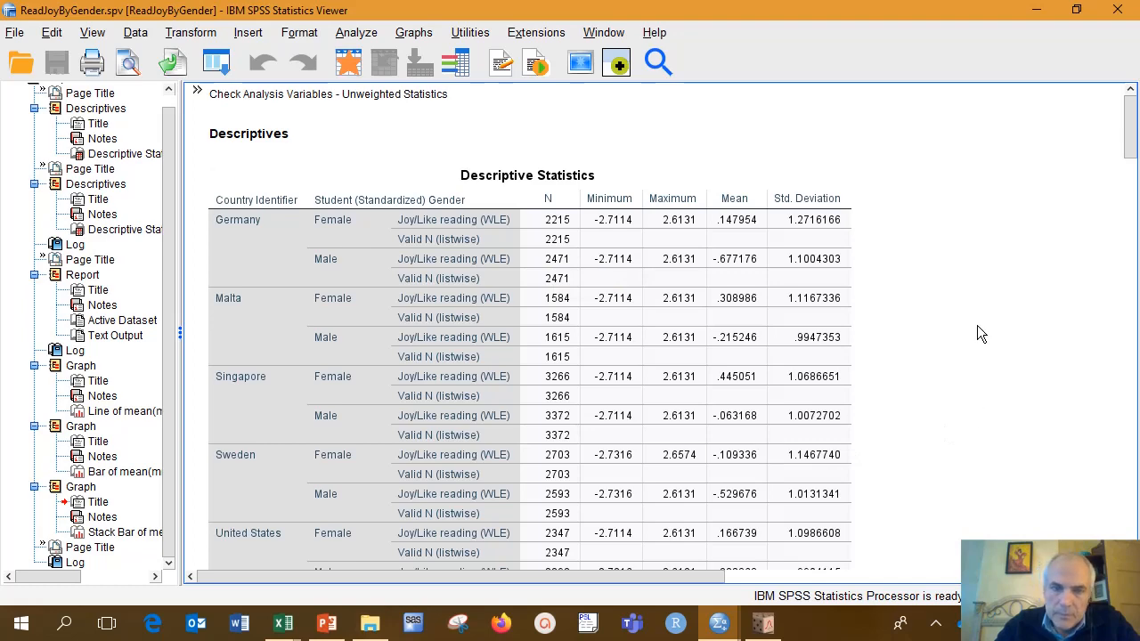
scroll(977, 326, "down", 3)
scroll(976, 326, "down", 7)
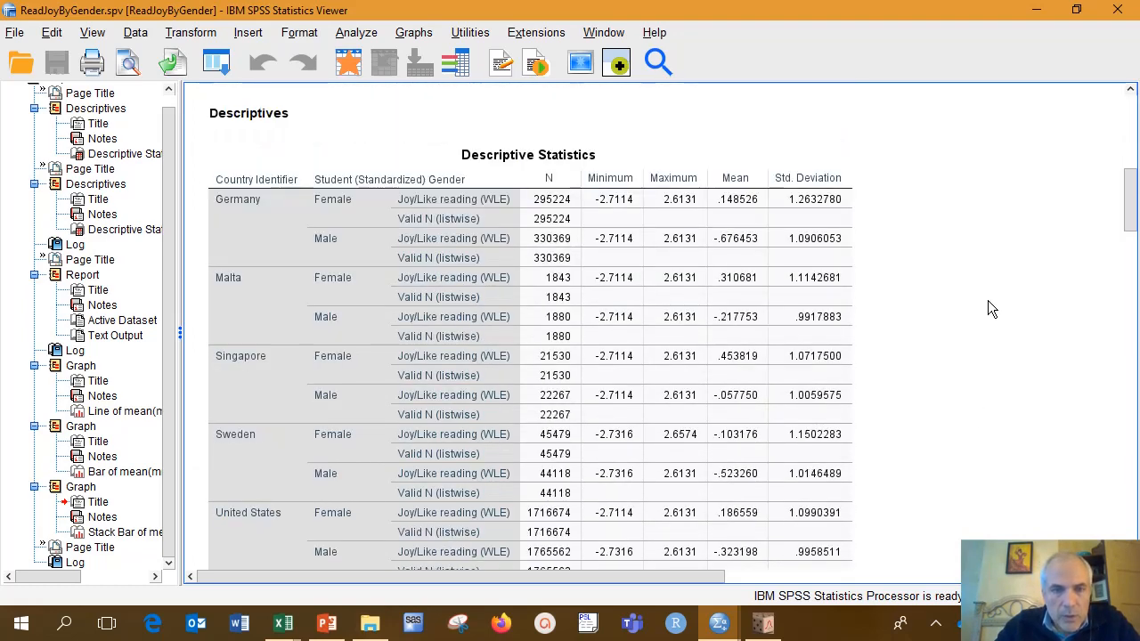
scroll(534, 172, "up", 2)
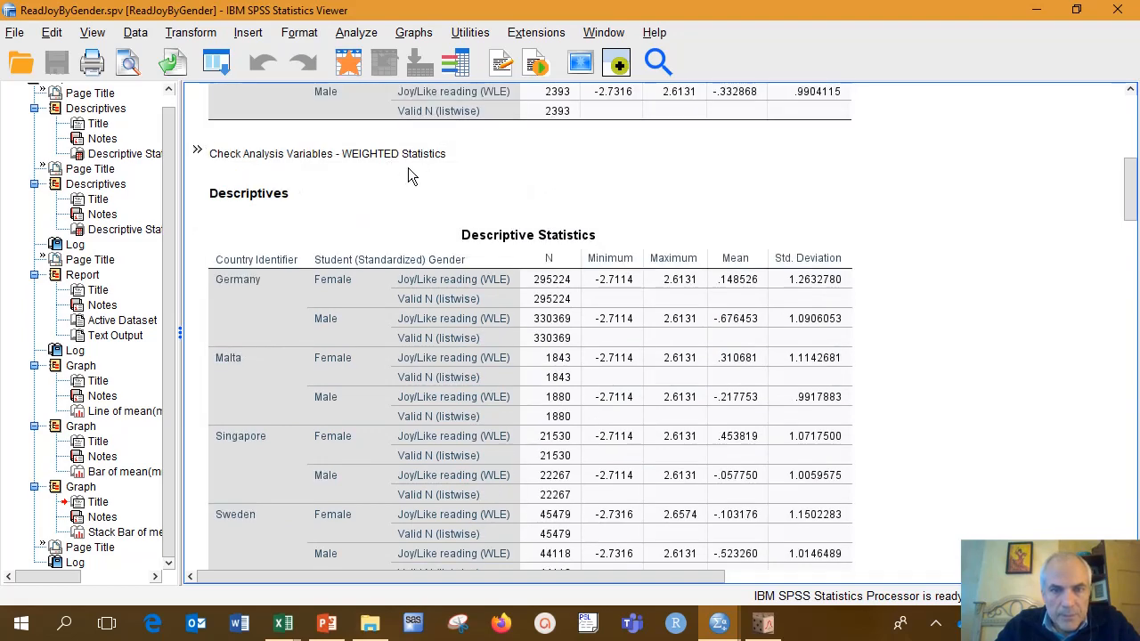
scroll(944, 322, "down", 2)
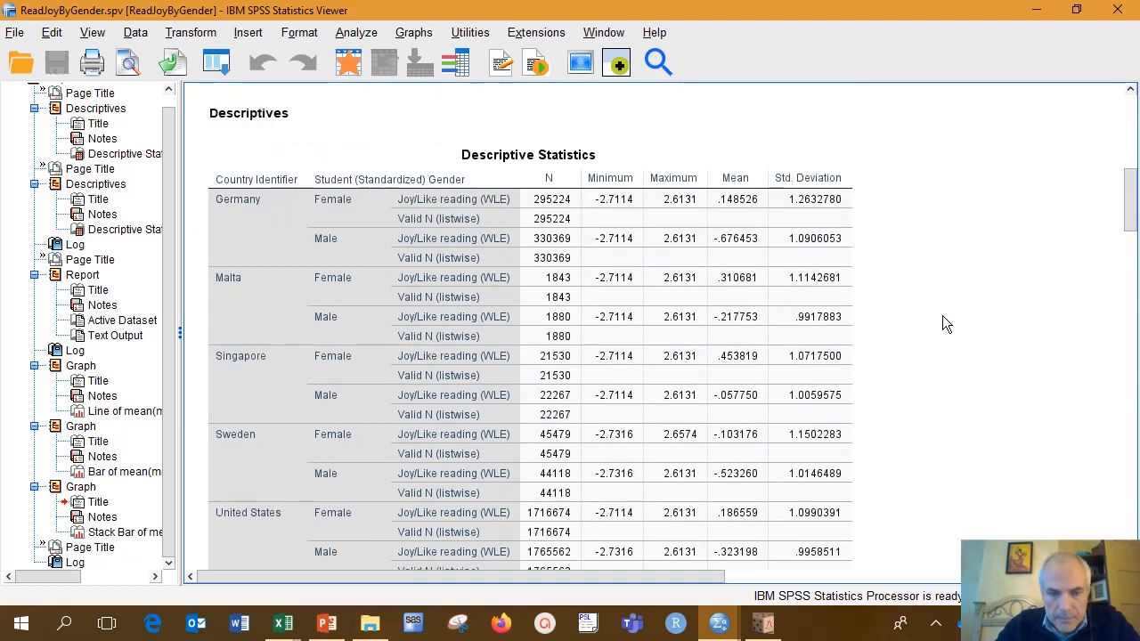
scroll(942, 315, "down", 6)
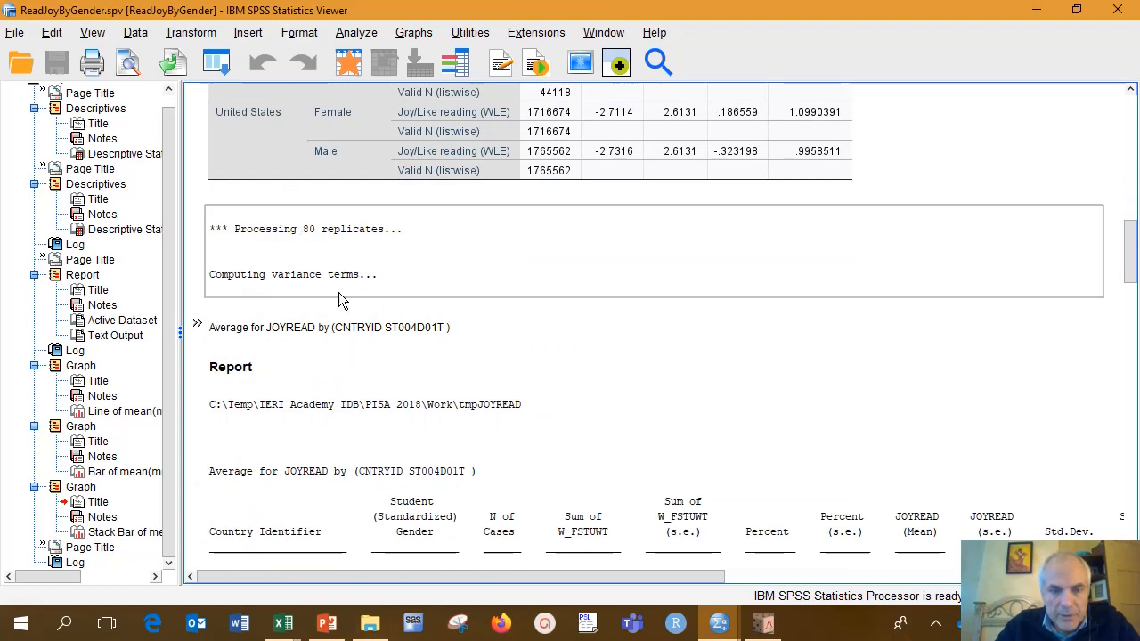
scroll(587, 365, "down", 5)
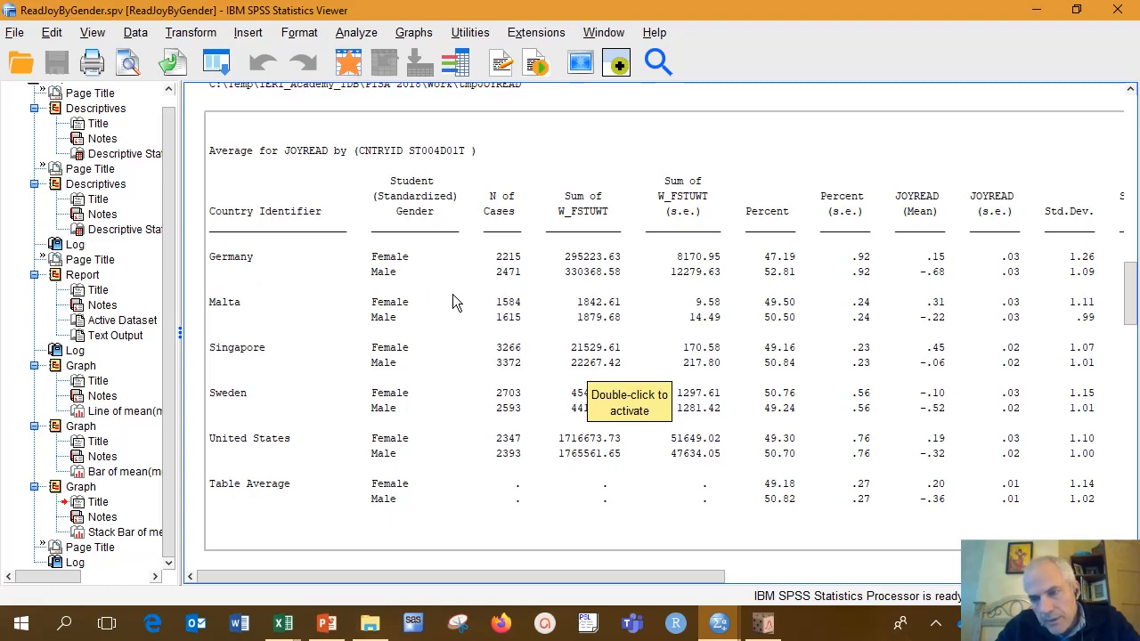
Step: Examine the line and bar graphs of mean JOYREAD and the stacked bar graph of gender percentages by country
scroll(463, 303, "down", 10)
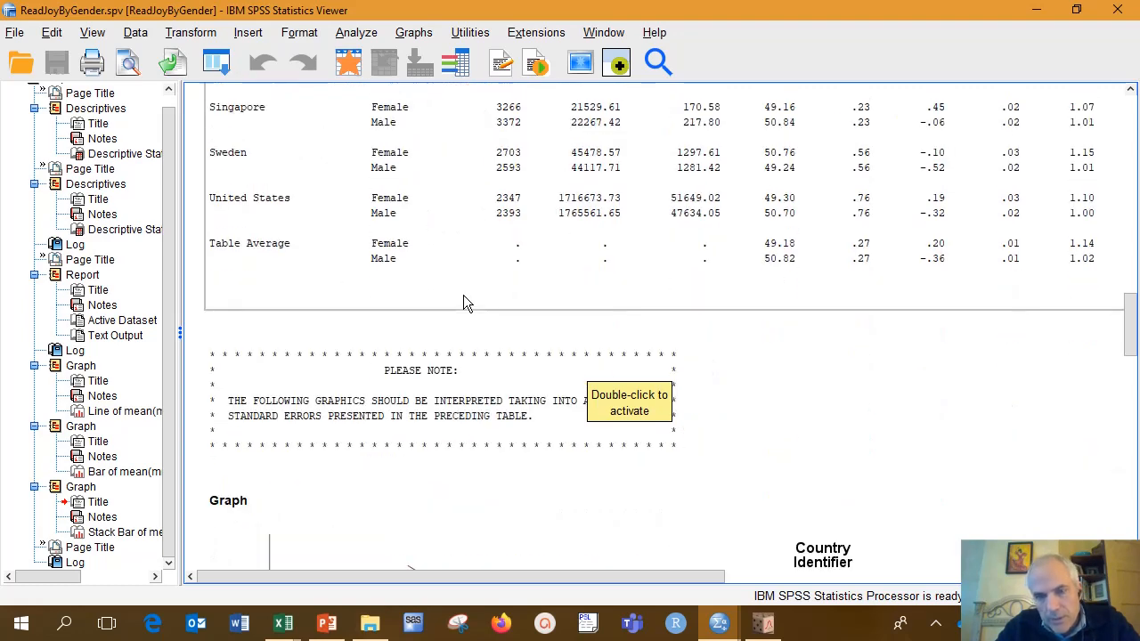
scroll(463, 304, "down", 3)
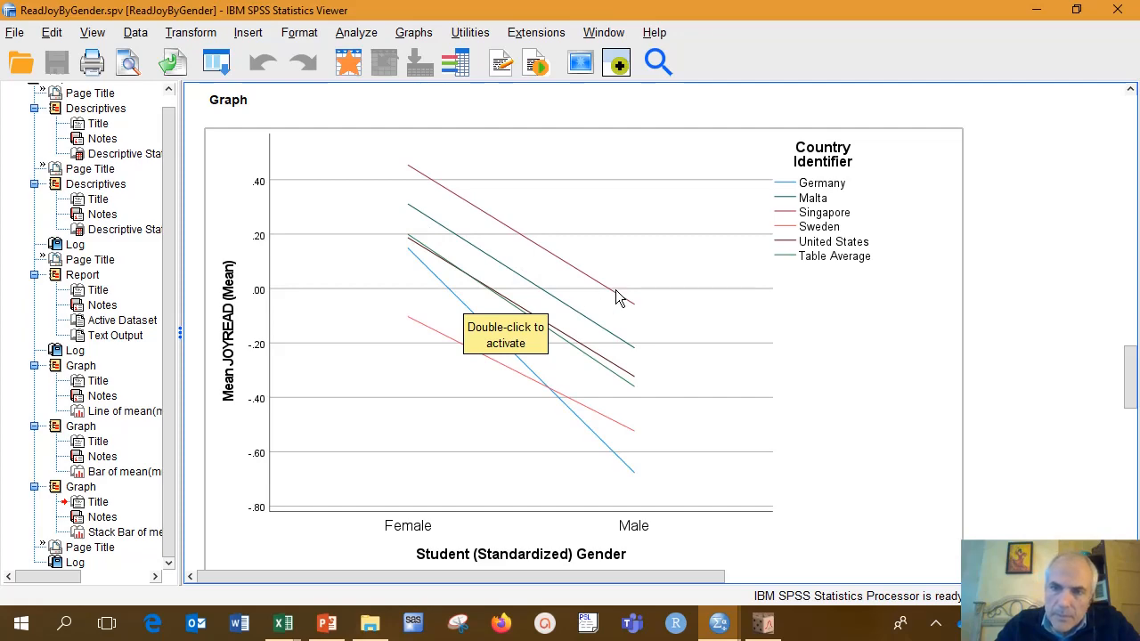
scroll(616, 289, "down", 5)
scroll(625, 285, "down", 3)
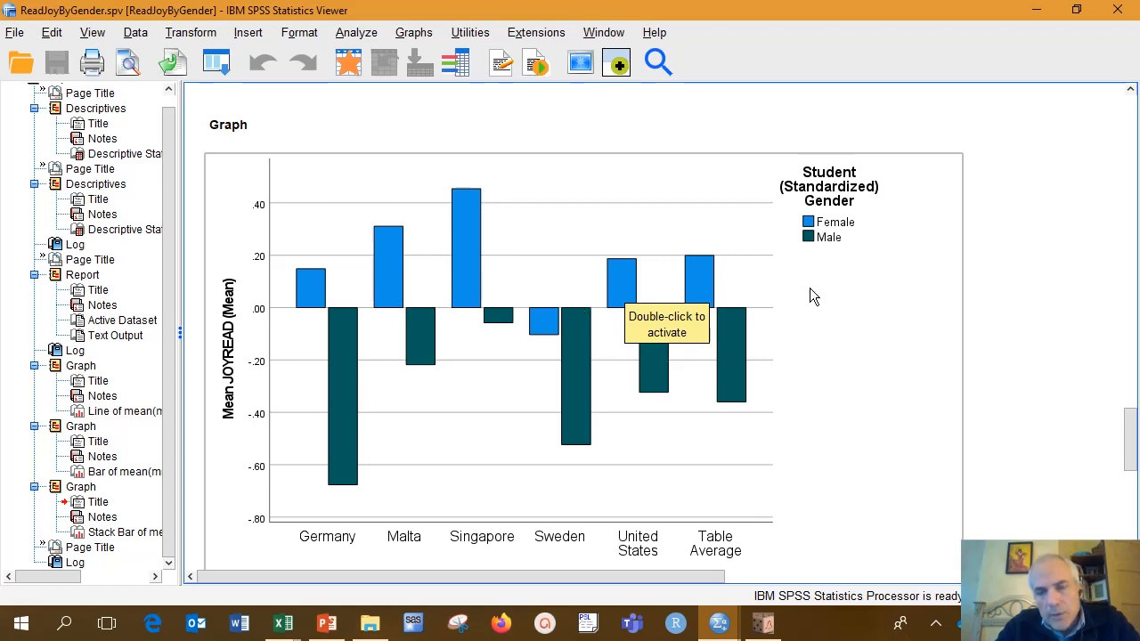
scroll(848, 300, "down", 10)
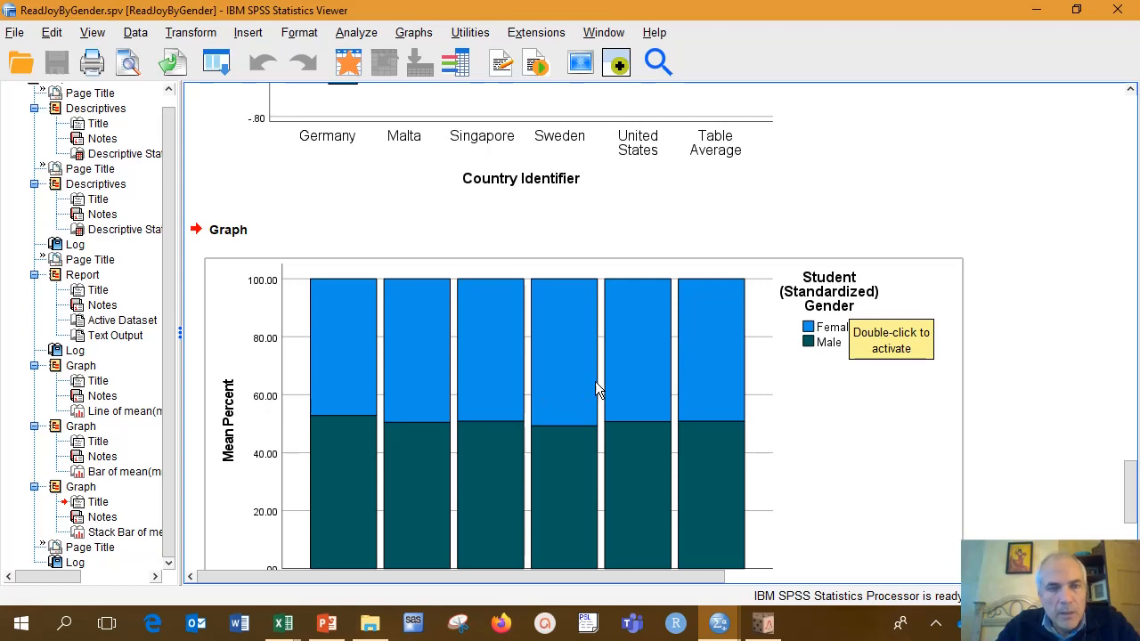
scroll(596, 388, "down", 4)
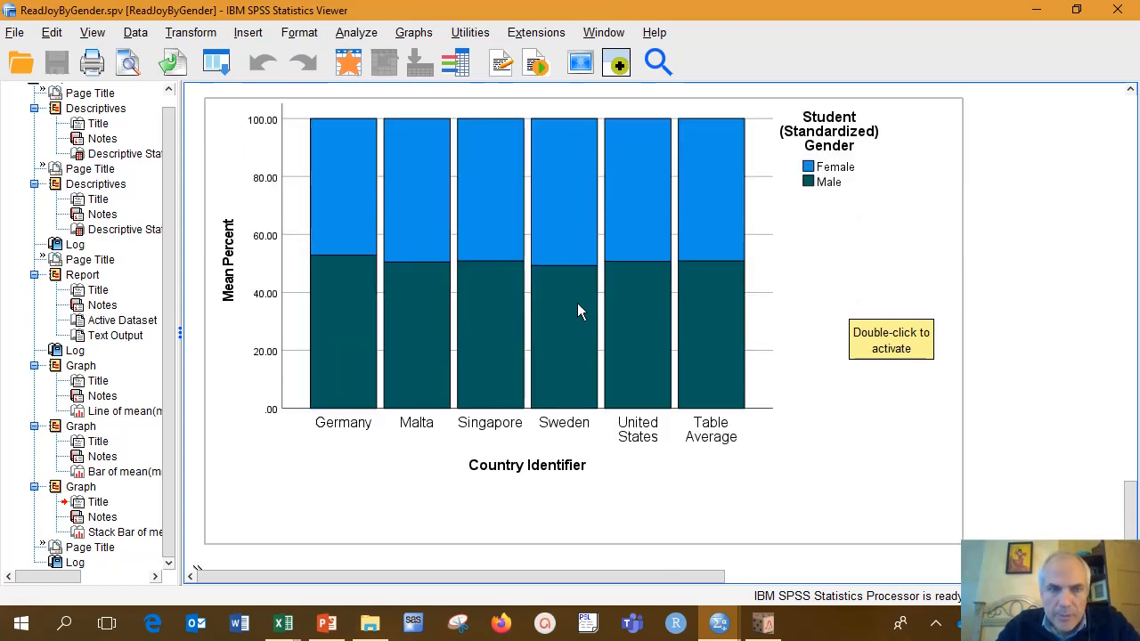
Step: Switch to File Explorer and sort the Work folder's files by date modified, newest first
left_click(370, 623)
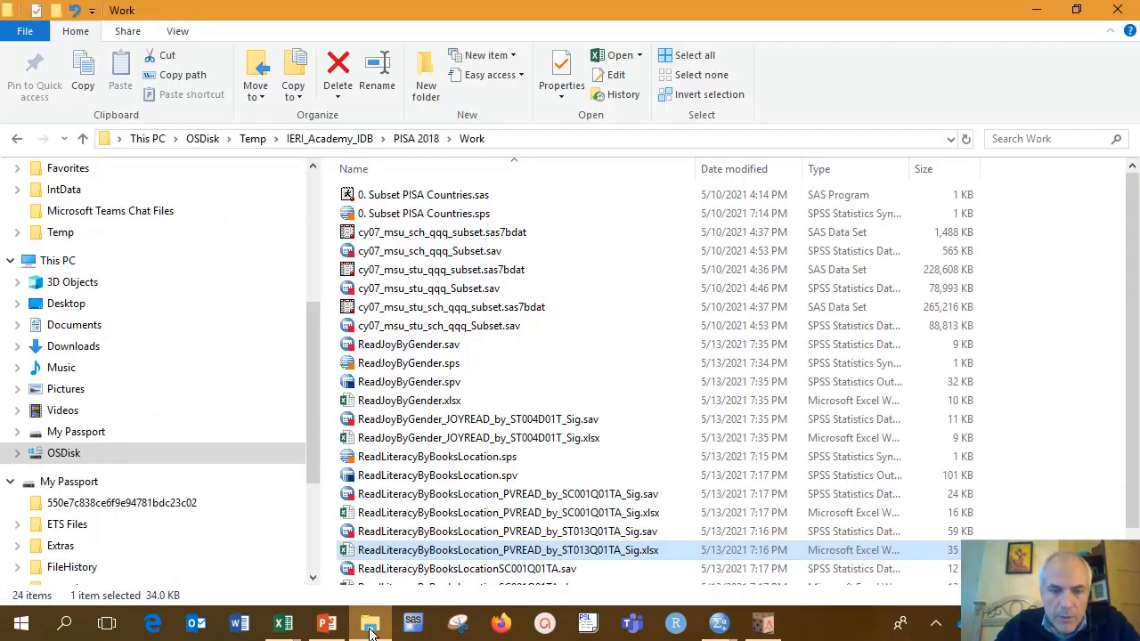
left_click(726, 169)
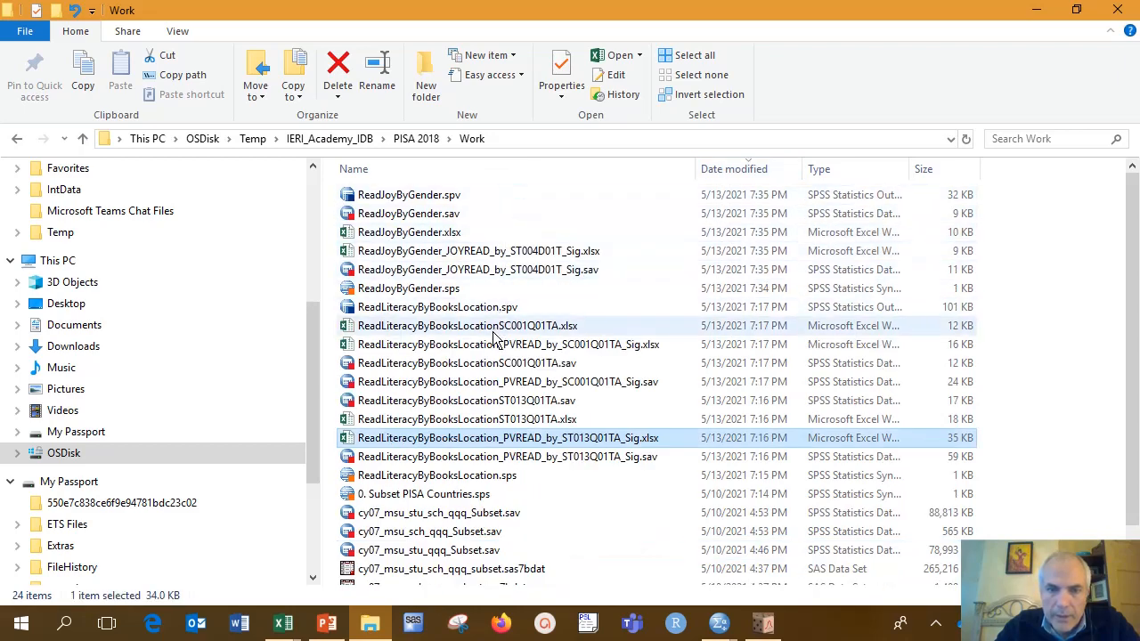
Step: Open the significance workbook ReadJoyByGender_JOYREAD_by_ST004D01T_Sig.xlsx from the Work folder
left_click(452, 293)
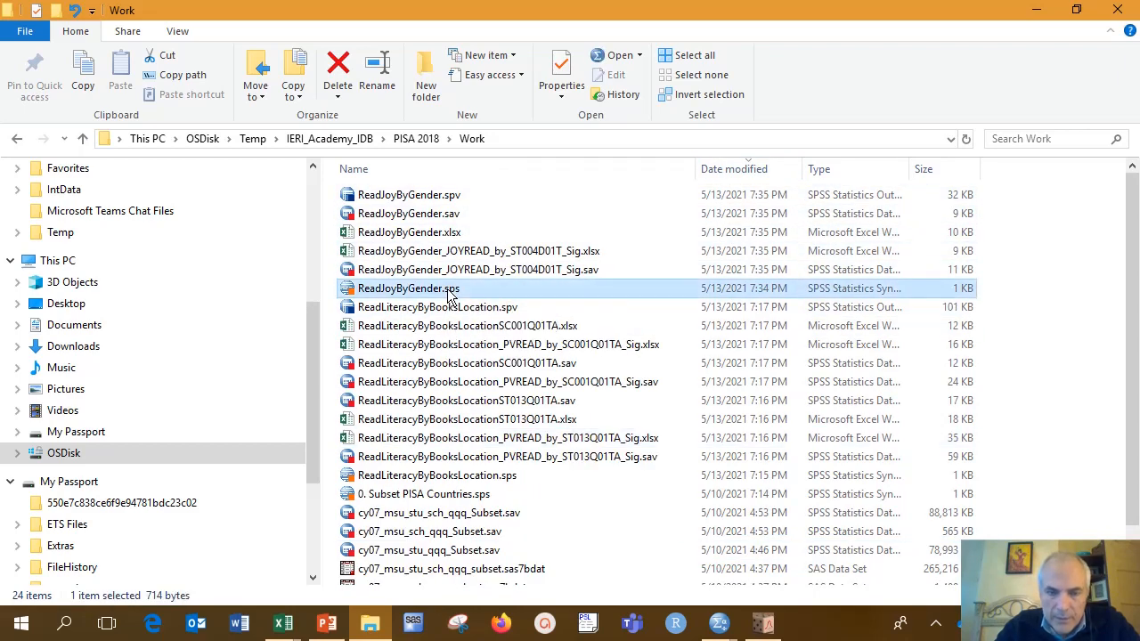
left_click(429, 234)
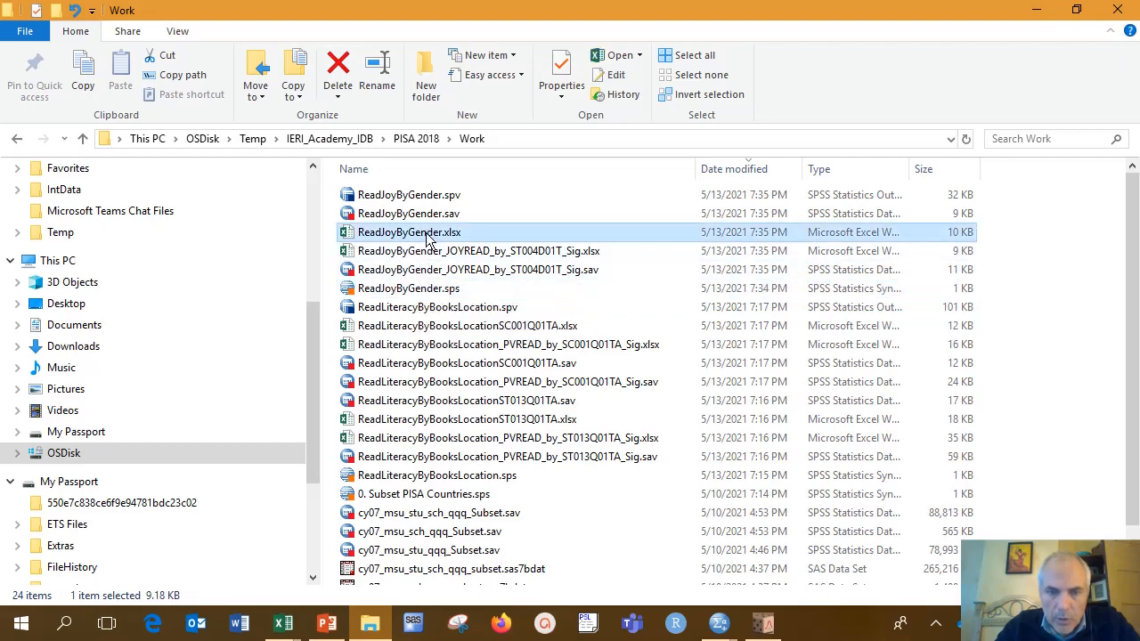
left_click(533, 256)
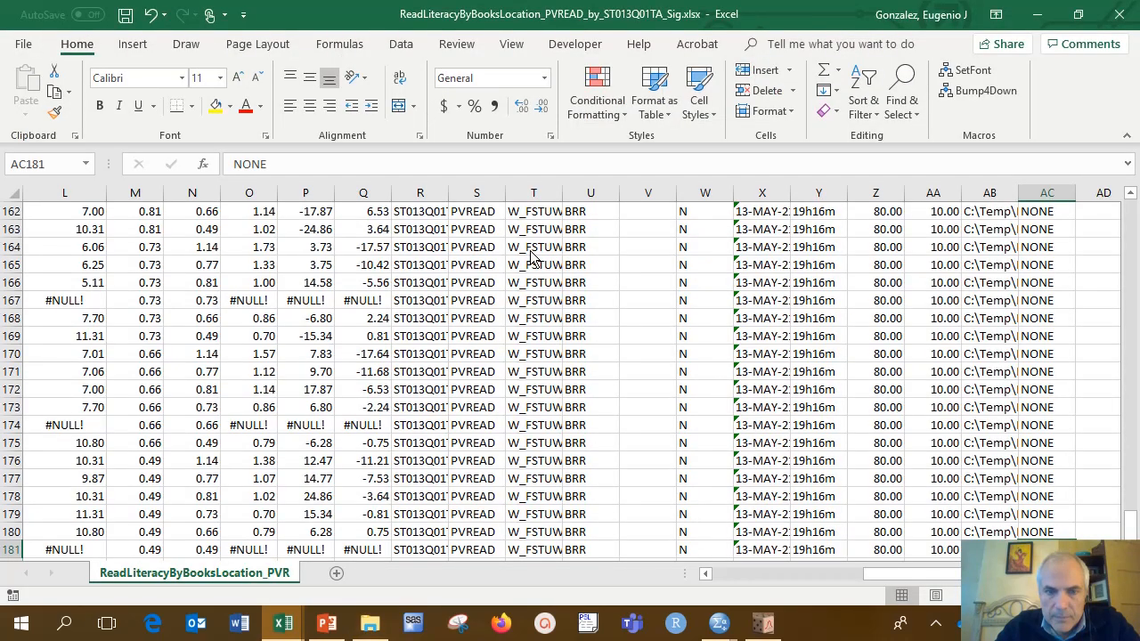
left_click(532, 249)
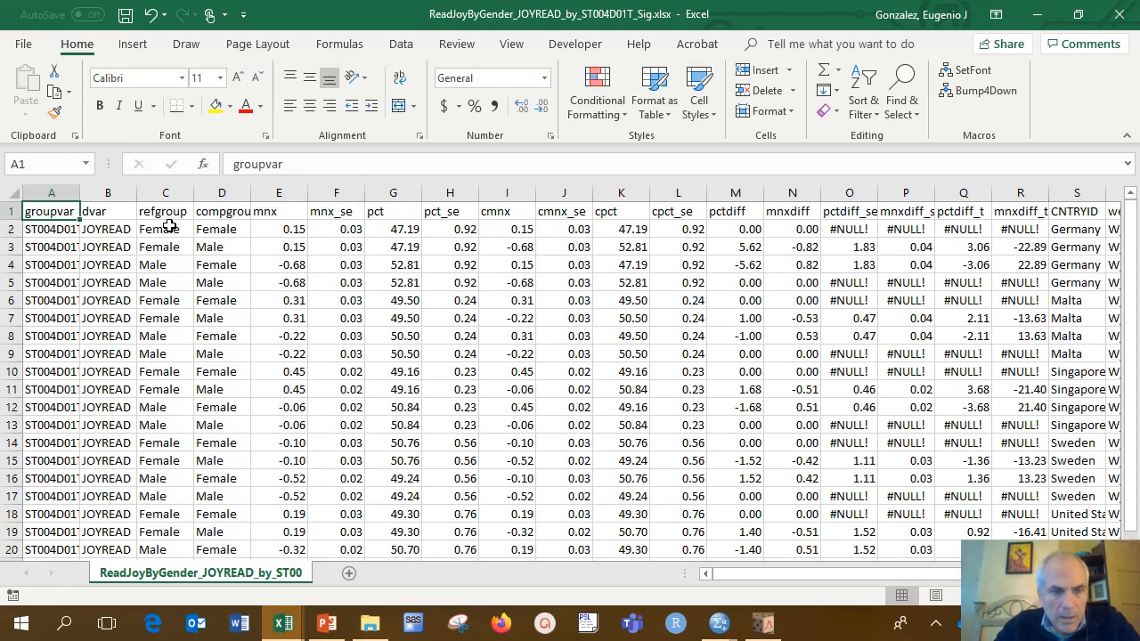
Step: Examine the JOYREAD means, their standard errors and the t-statistics for the gender differences in Germany and Malta
left_click_drag(277, 211, 283, 247)
left_click_drag(329, 213, 335, 248)
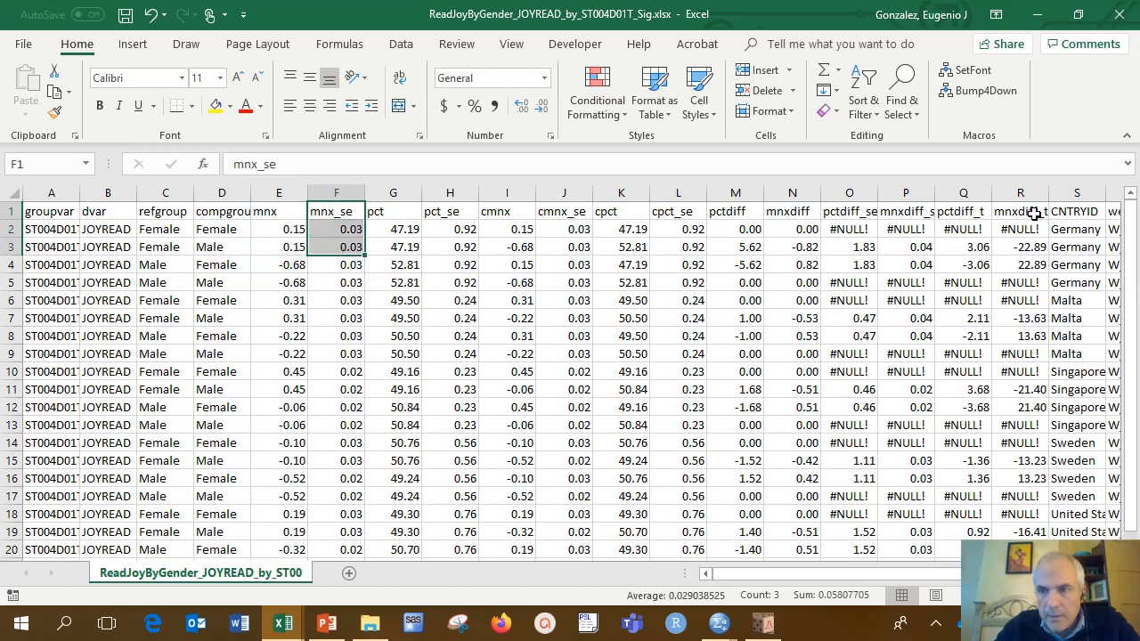
left_click_drag(1034, 217, 1024, 264)
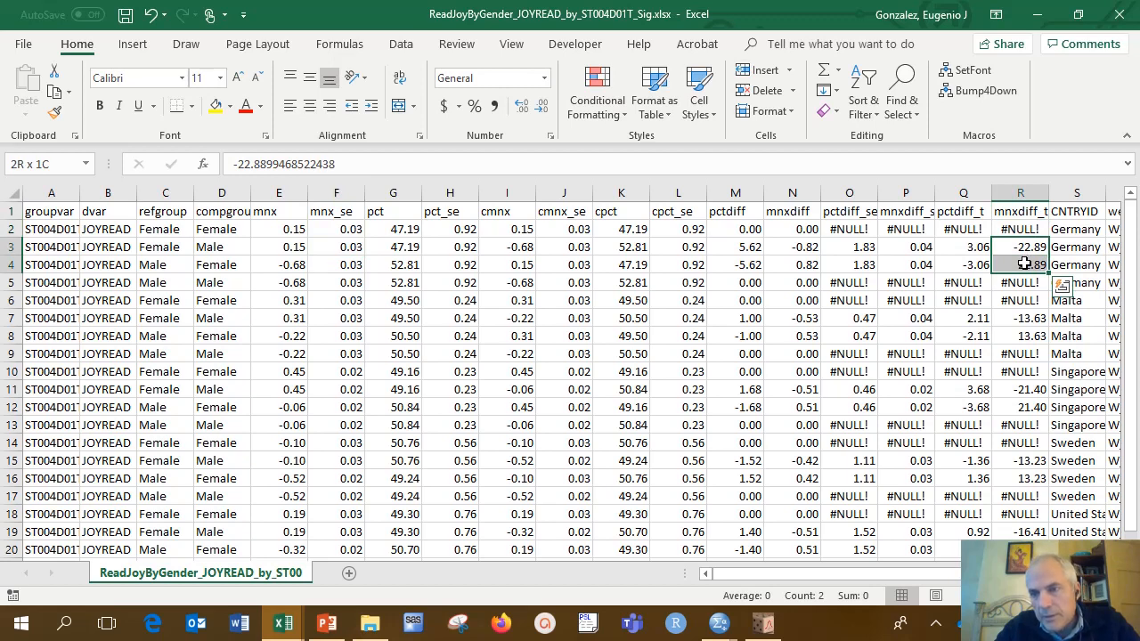
left_click_drag(1026, 318, 1031, 336)
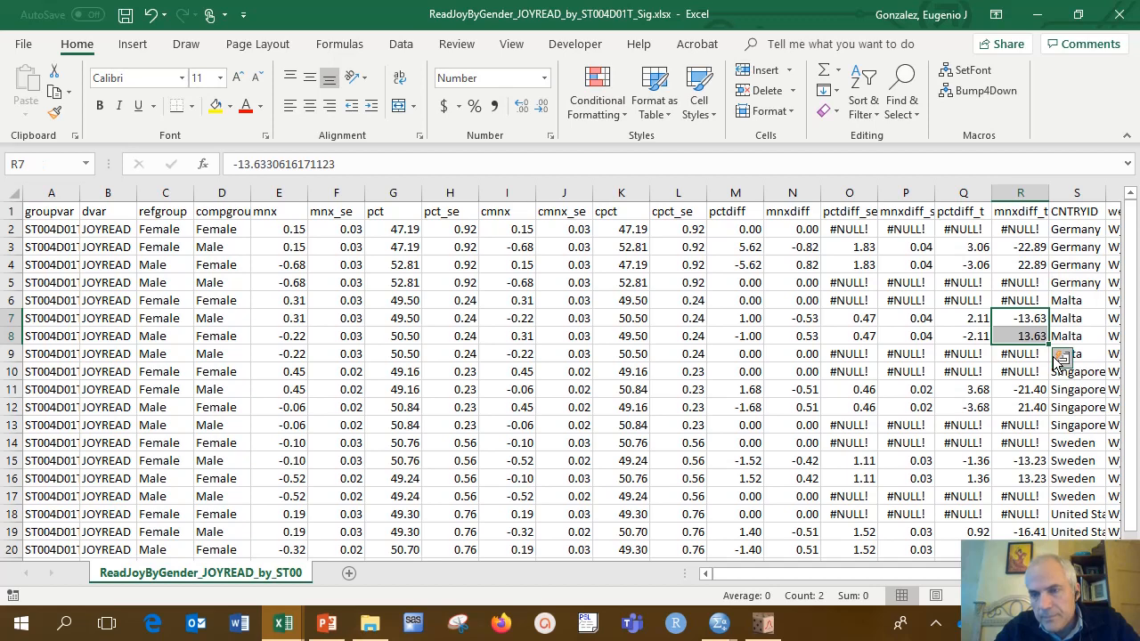
left_click(1059, 356)
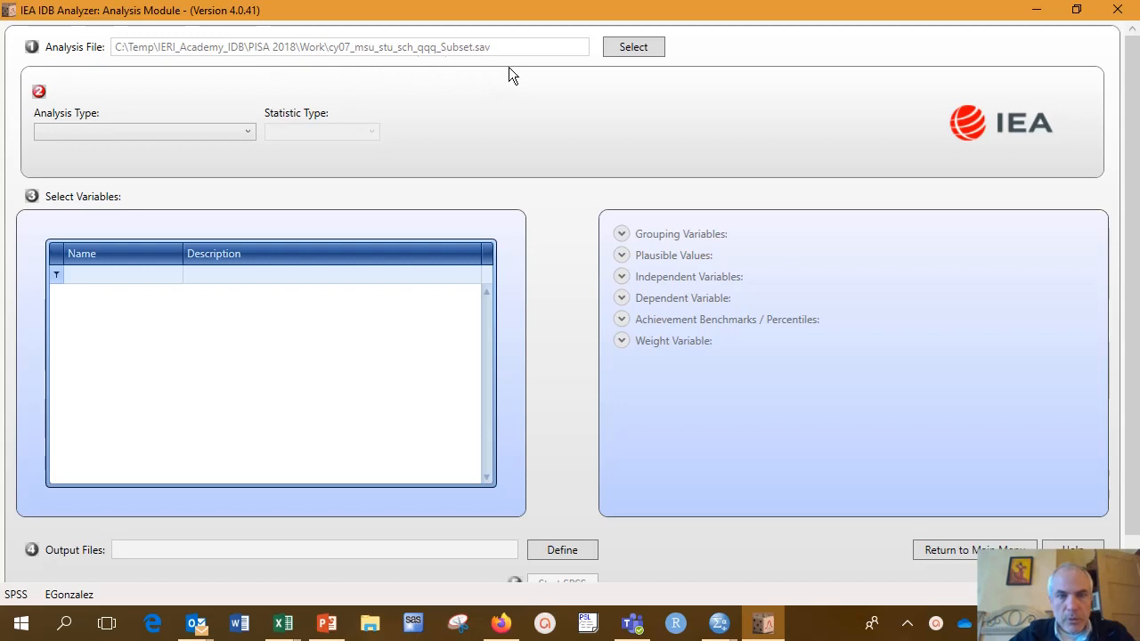
Step: Configure a PISA (Student level data) analysis with the Benchmarks statistic and the Discrete with Analysis Variable(s) option
left_click(185, 131)
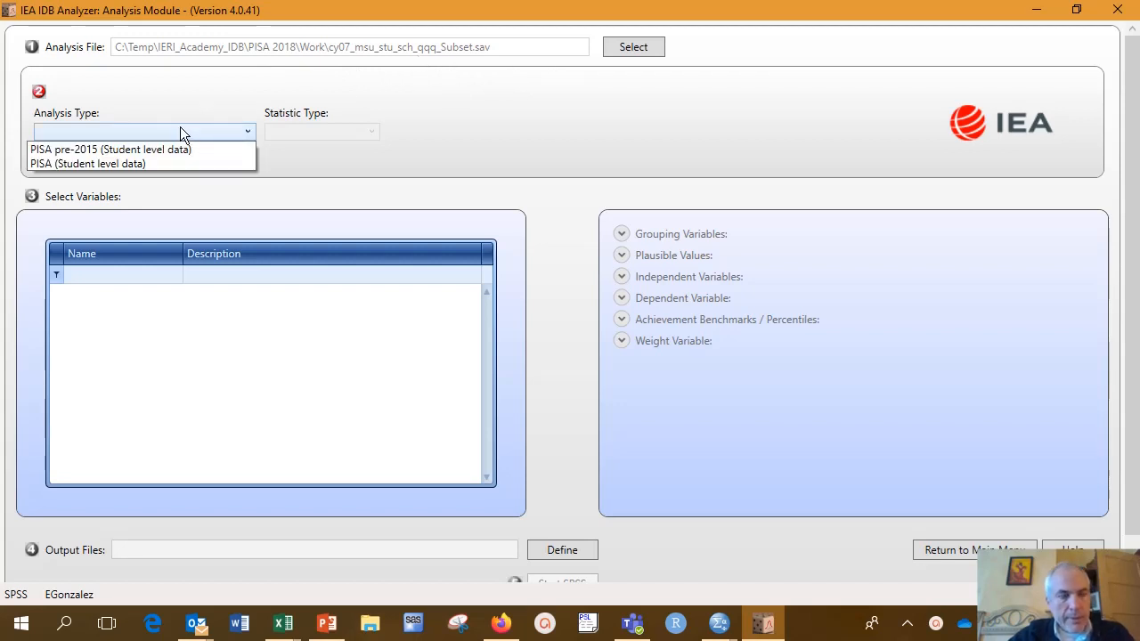
left_click(119, 165)
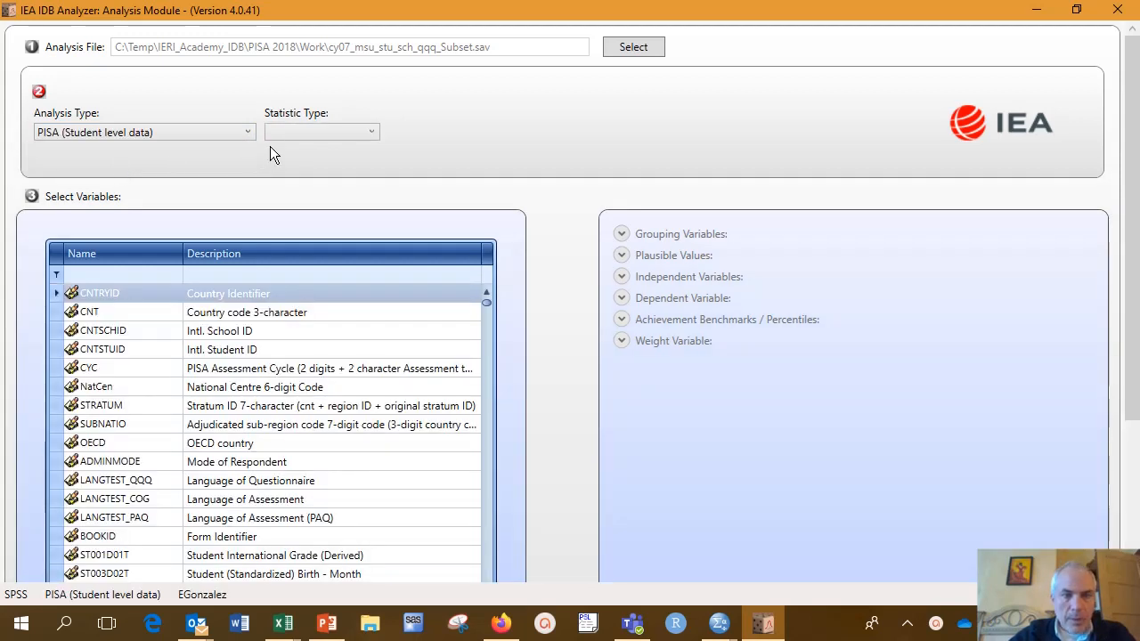
left_click(299, 131)
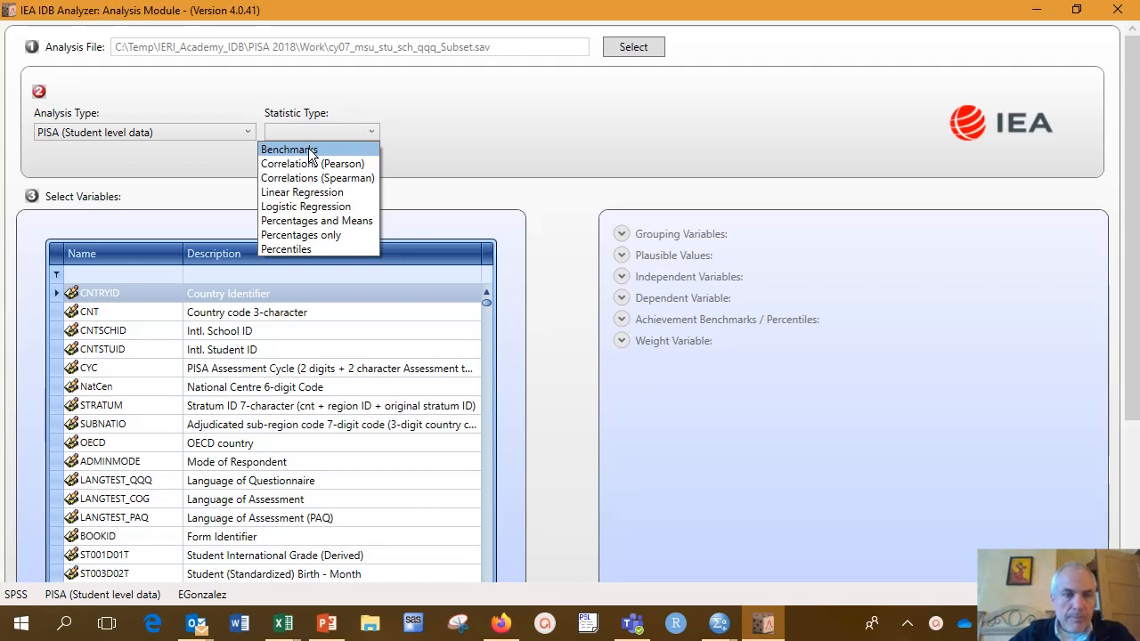
left_click(308, 149)
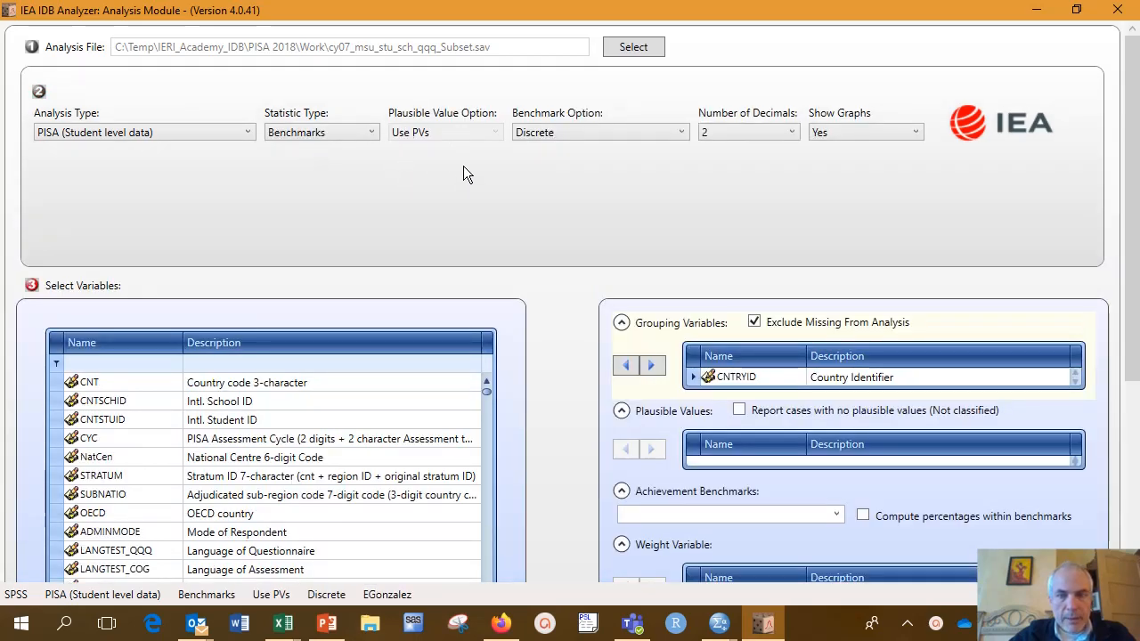
left_click(580, 133)
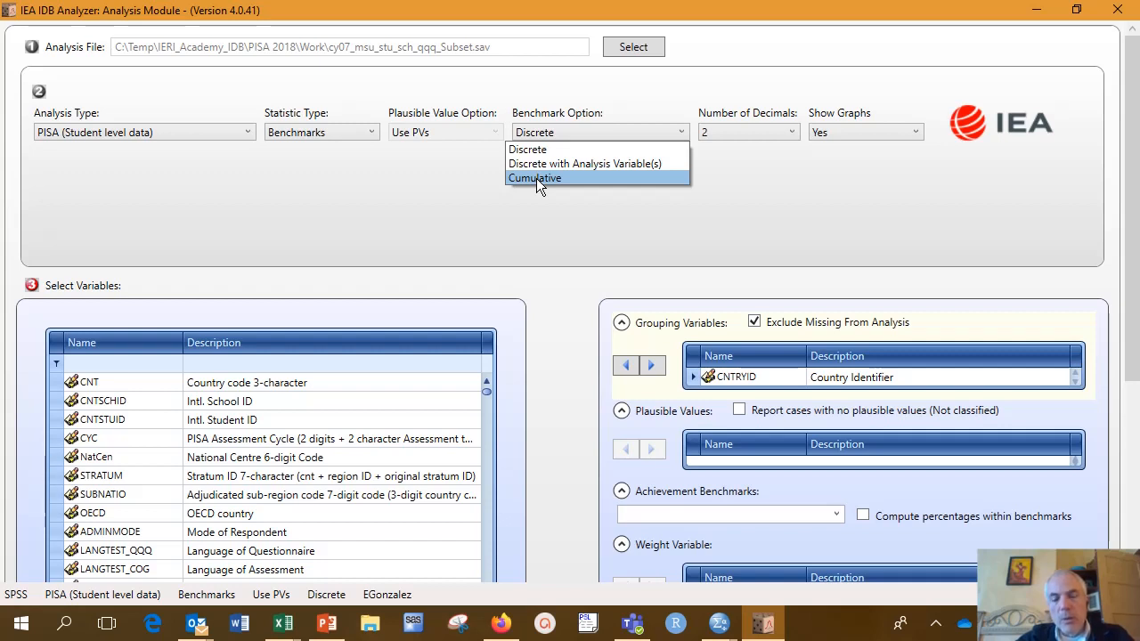
left_click(584, 165)
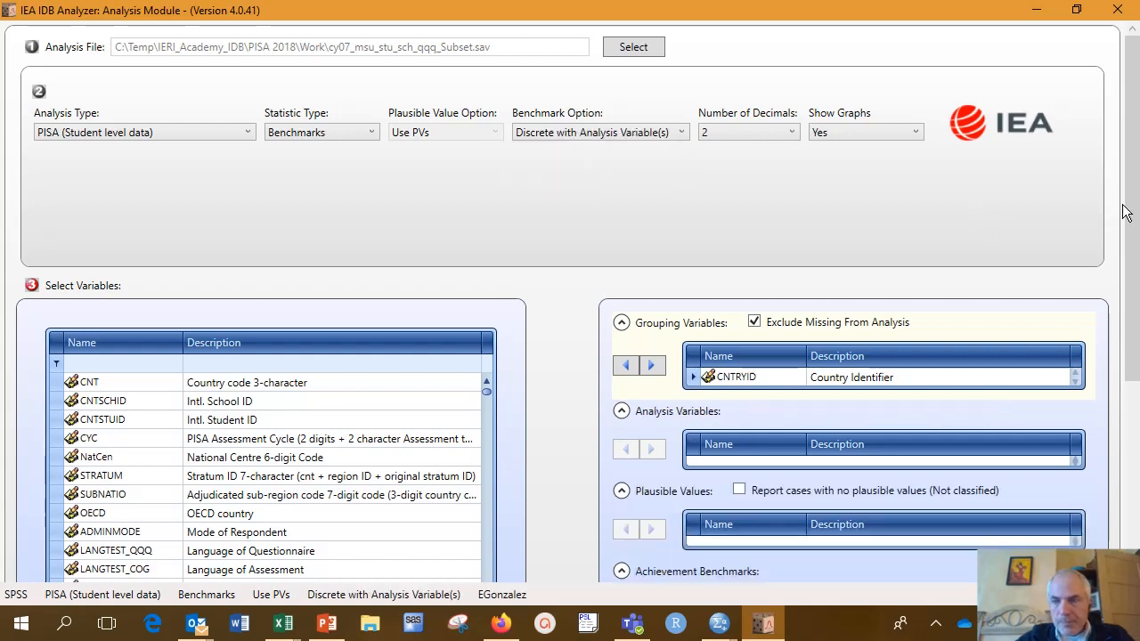
Step: Filter the variable names by "read" and add JOYREAD to the analysis variables
left_click_drag(1131, 209, 1137, 326)
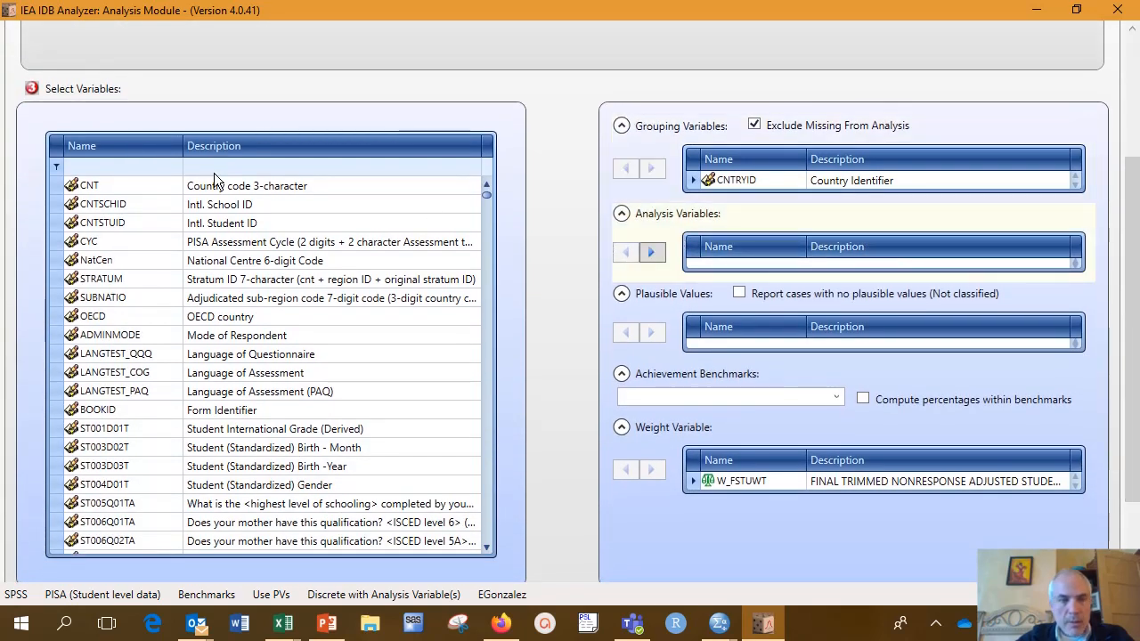
left_click(127, 168)
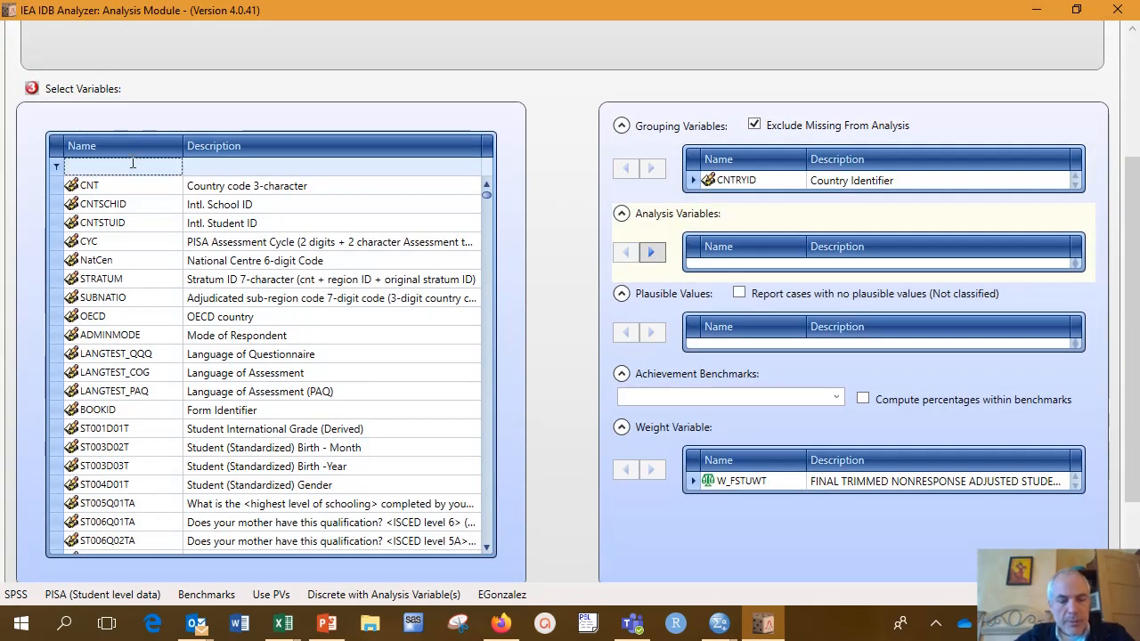
type("read")
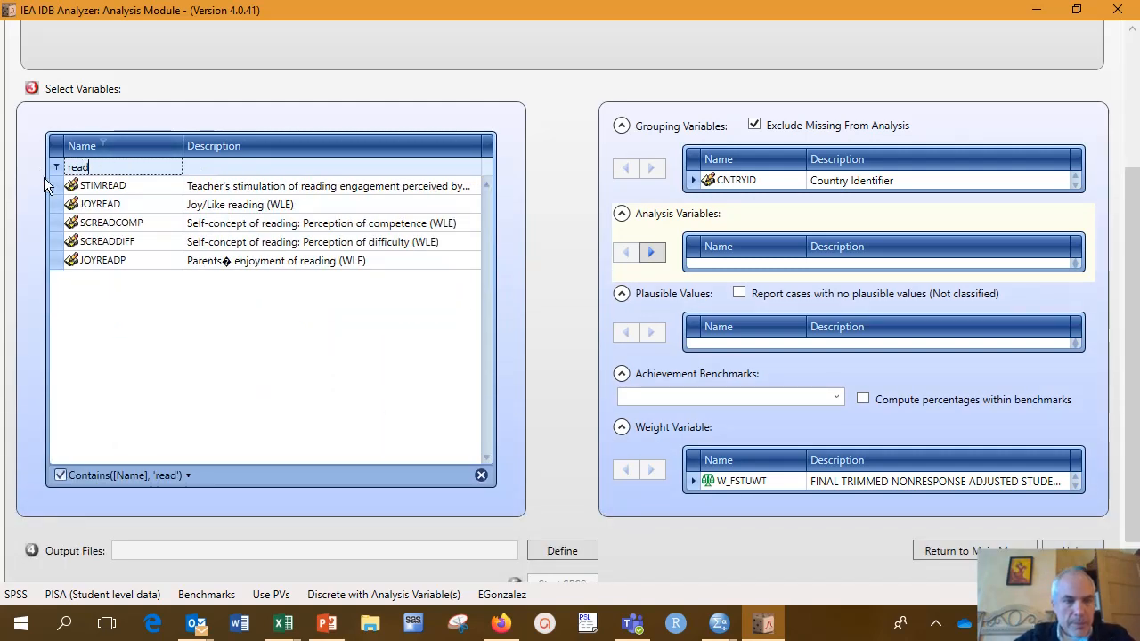
left_click(105, 206)
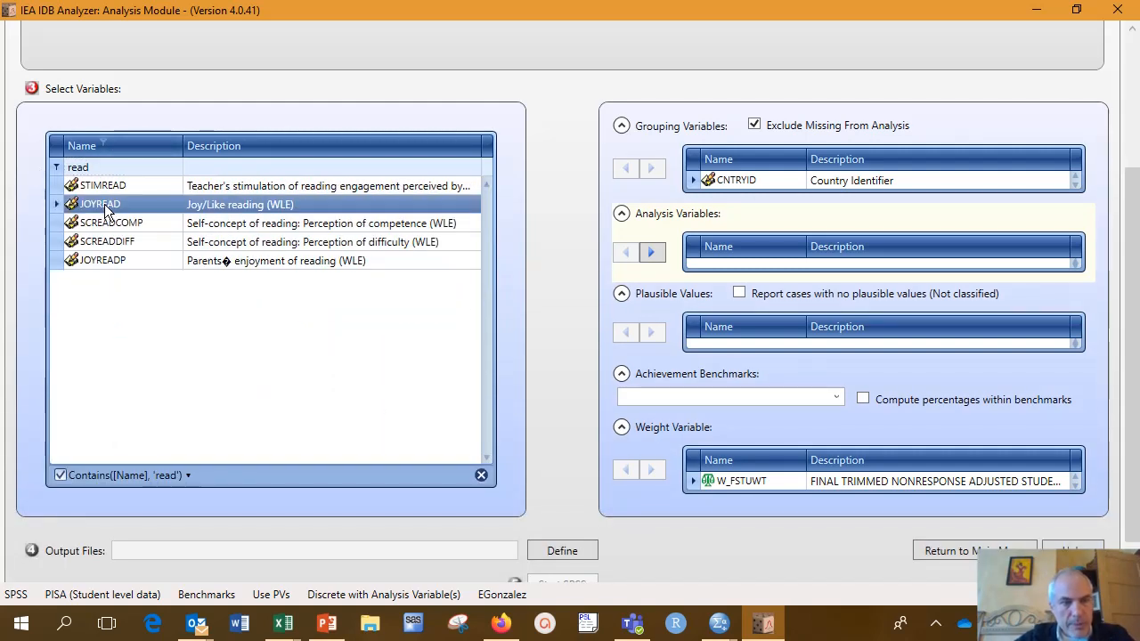
left_click(652, 254)
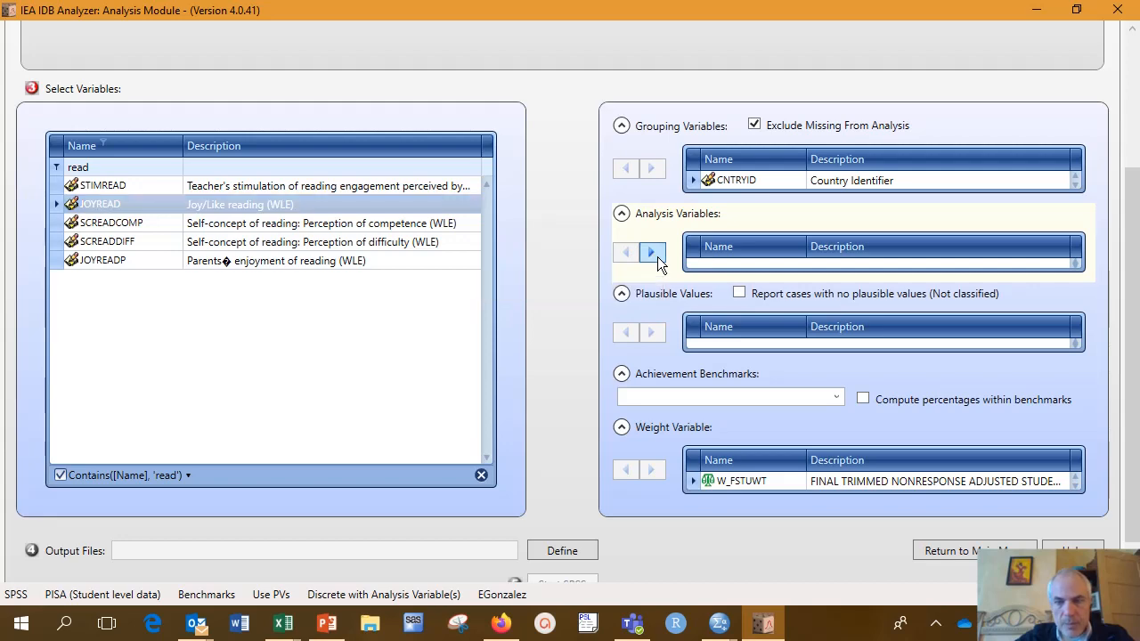
Step: Replace the name filter with "escs" and add ESCS to the analysis variables
left_click(132, 167)
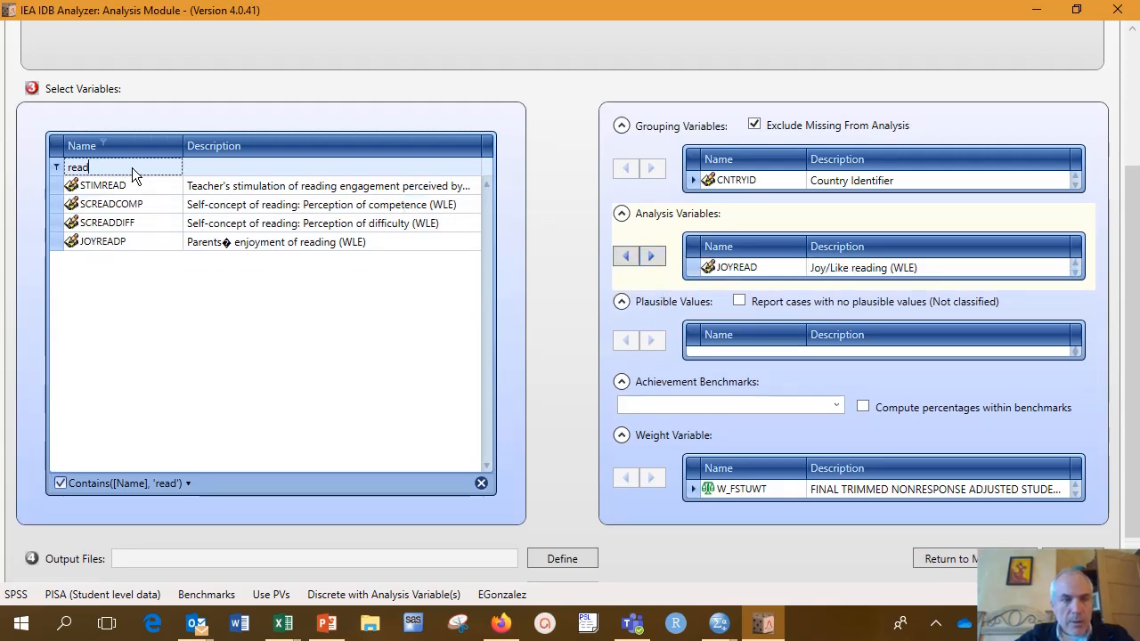
key("BackSpace")
key("BackSpace")
key("BackSpace")
key("BackSpace")
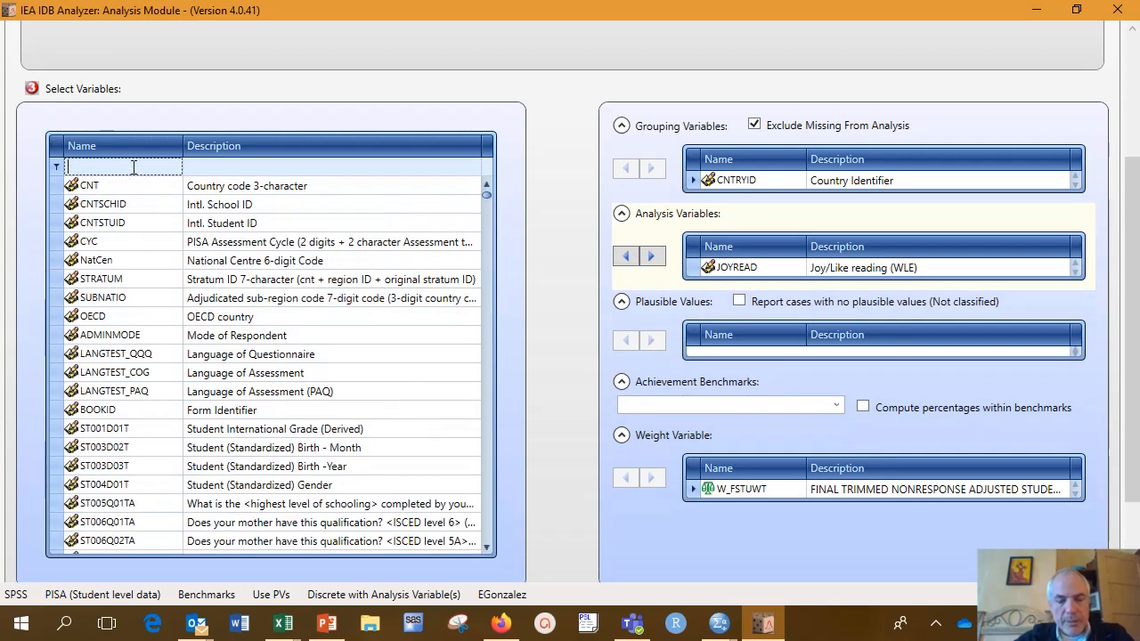
type("escs")
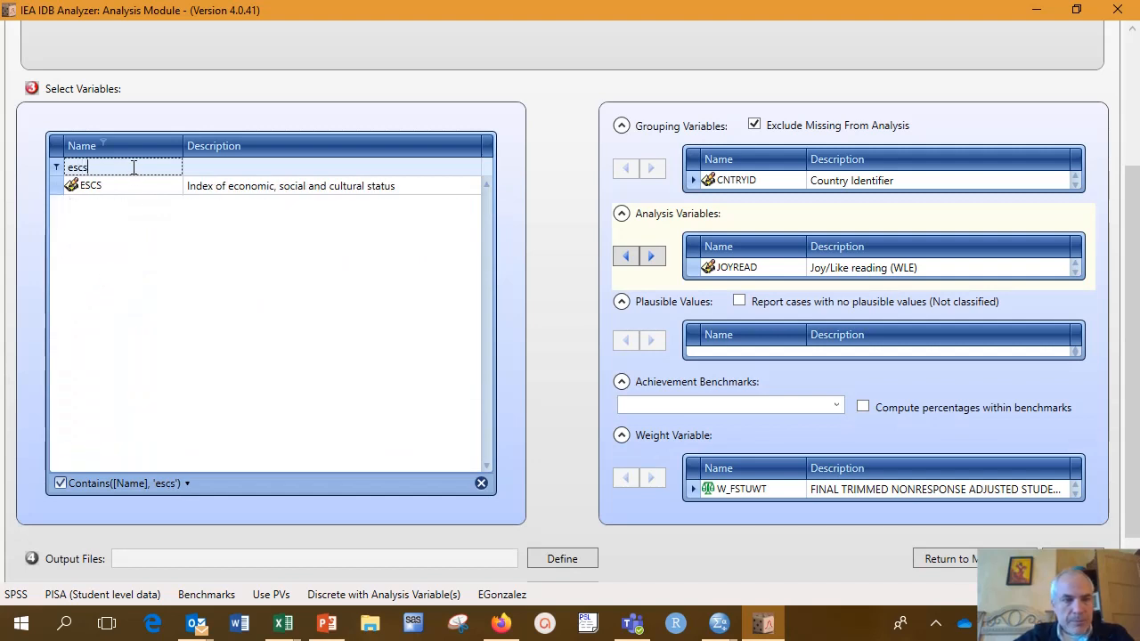
left_click(116, 185)
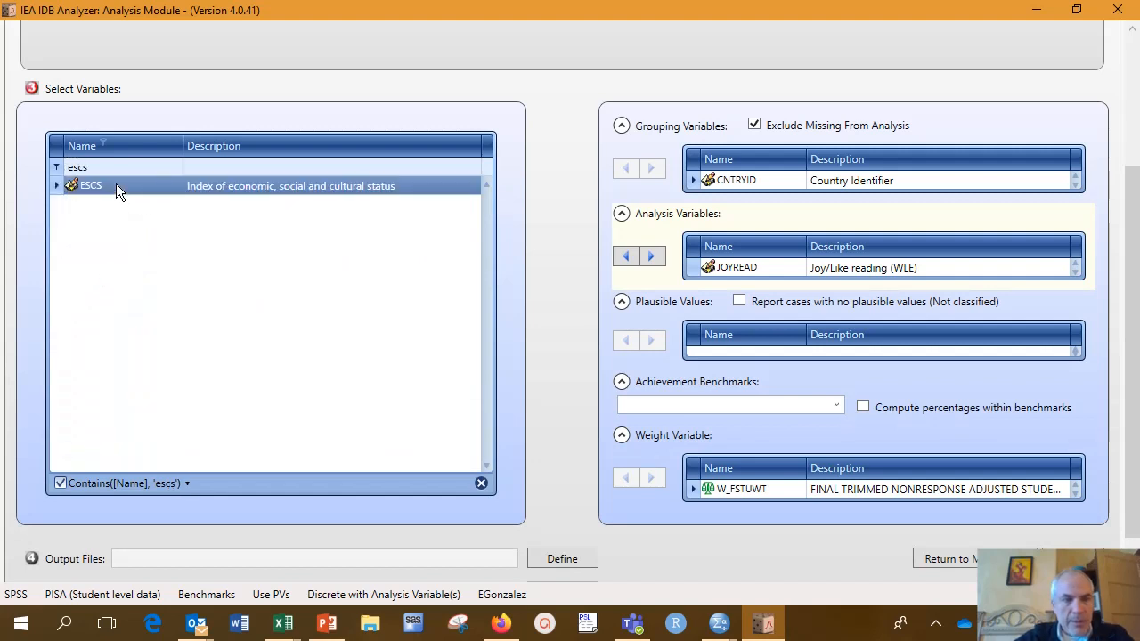
left_click(650, 256)
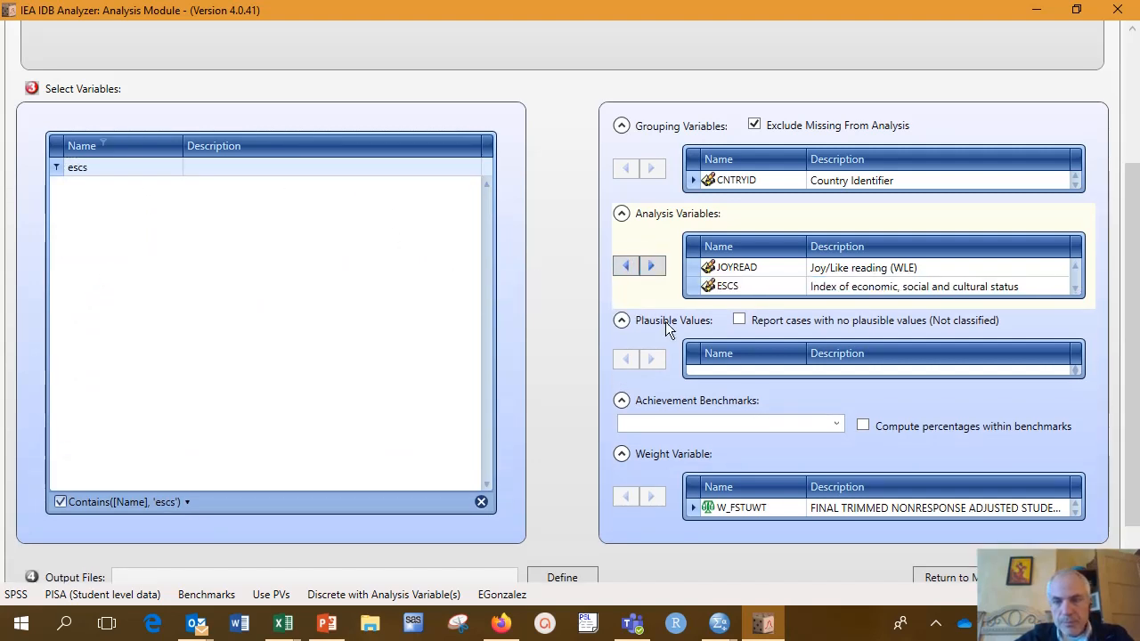
Step: Add the reading plausible values PVREAD01-10 to the benchmark analysis
left_click(672, 385)
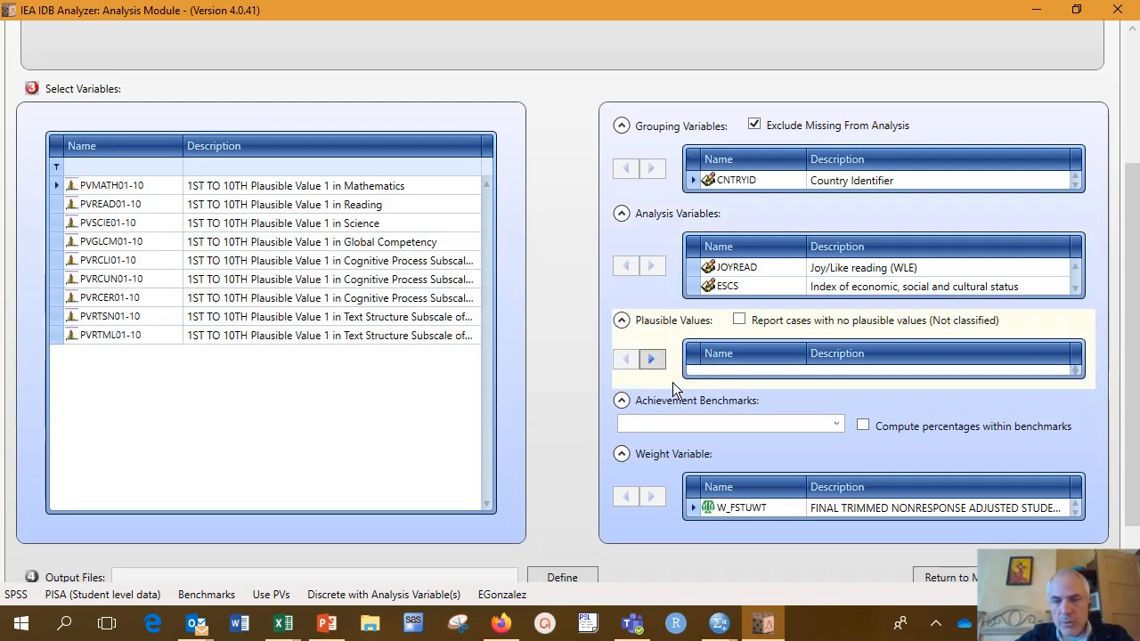
left_click(128, 208)
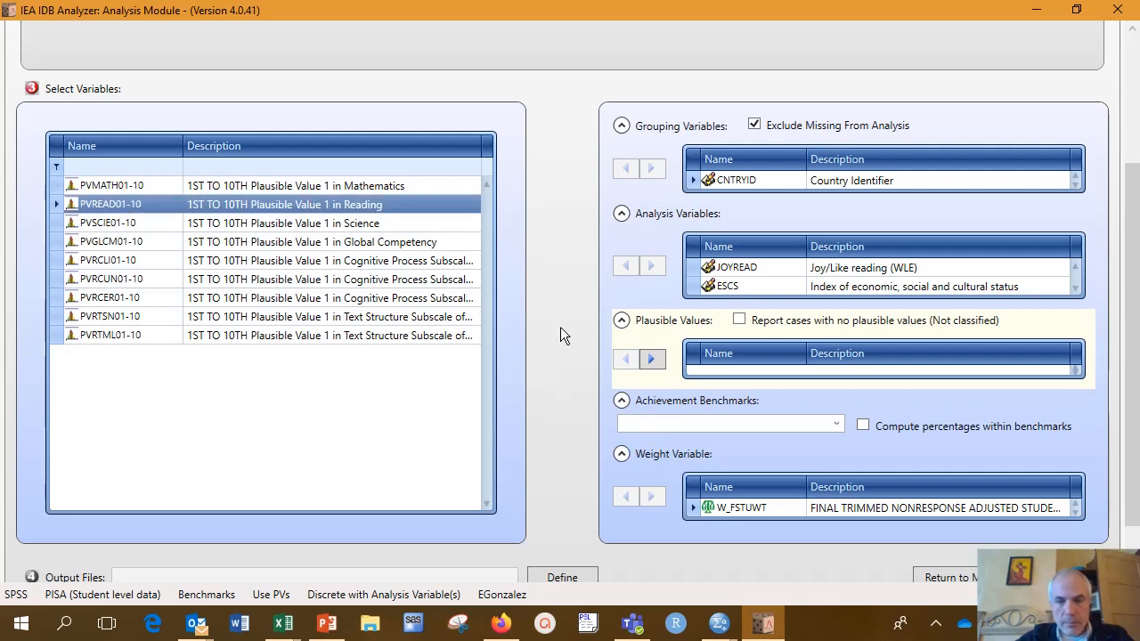
left_click(650, 361)
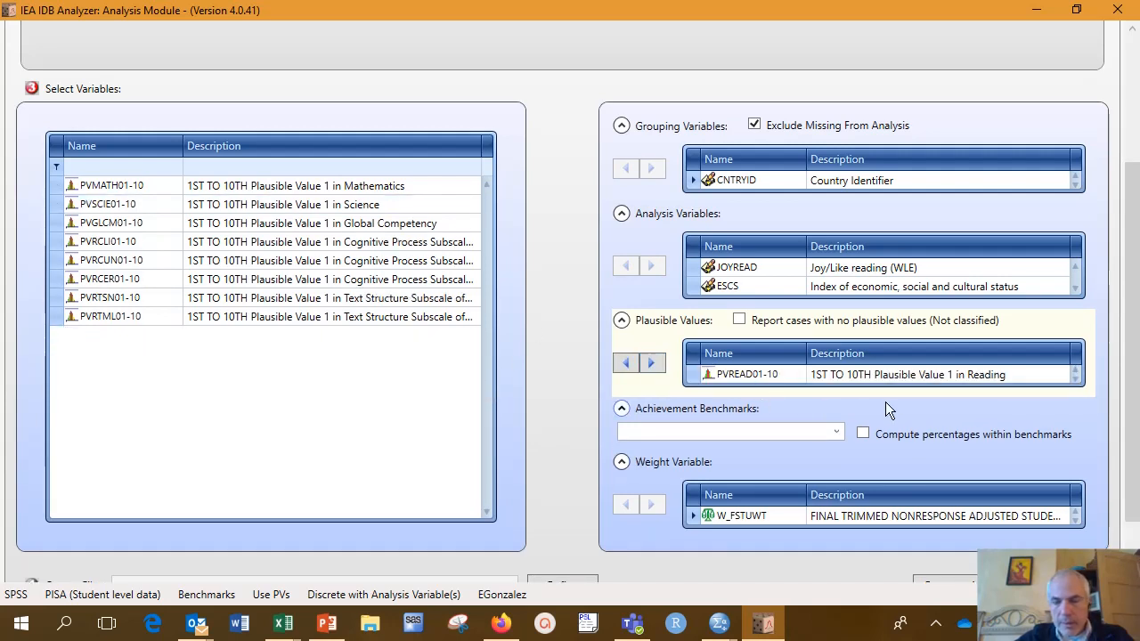
Step: Set the achievement benchmarks to 262.04 334.75 407.47 480.18 552.89 625.61 698.32 and look through the whole list of cut points
left_click(836, 431)
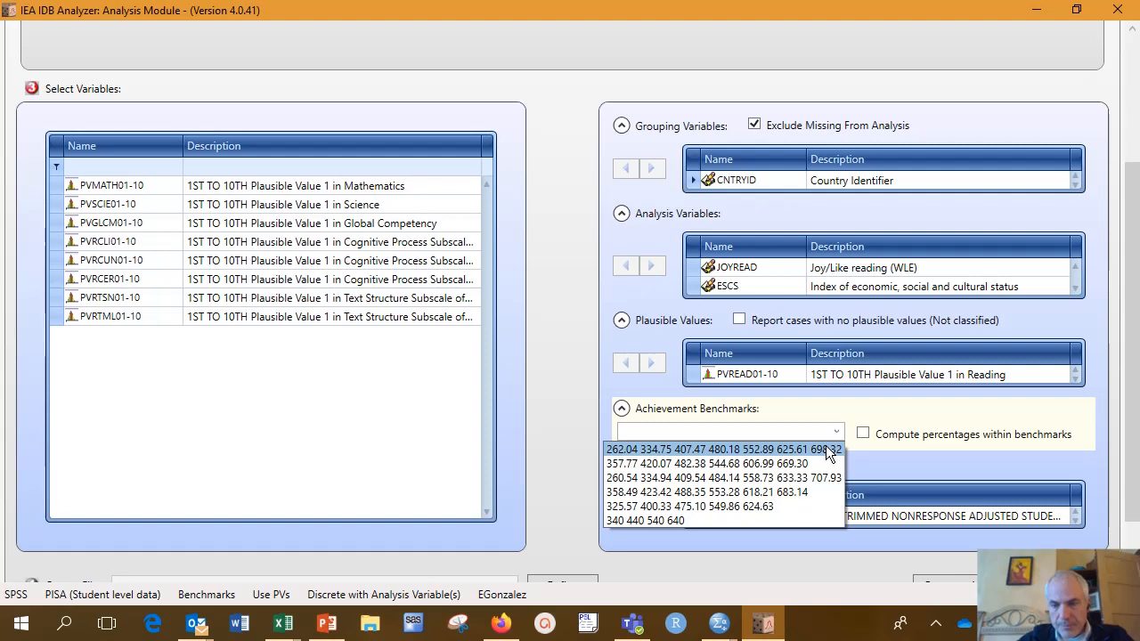
left_click(828, 450)
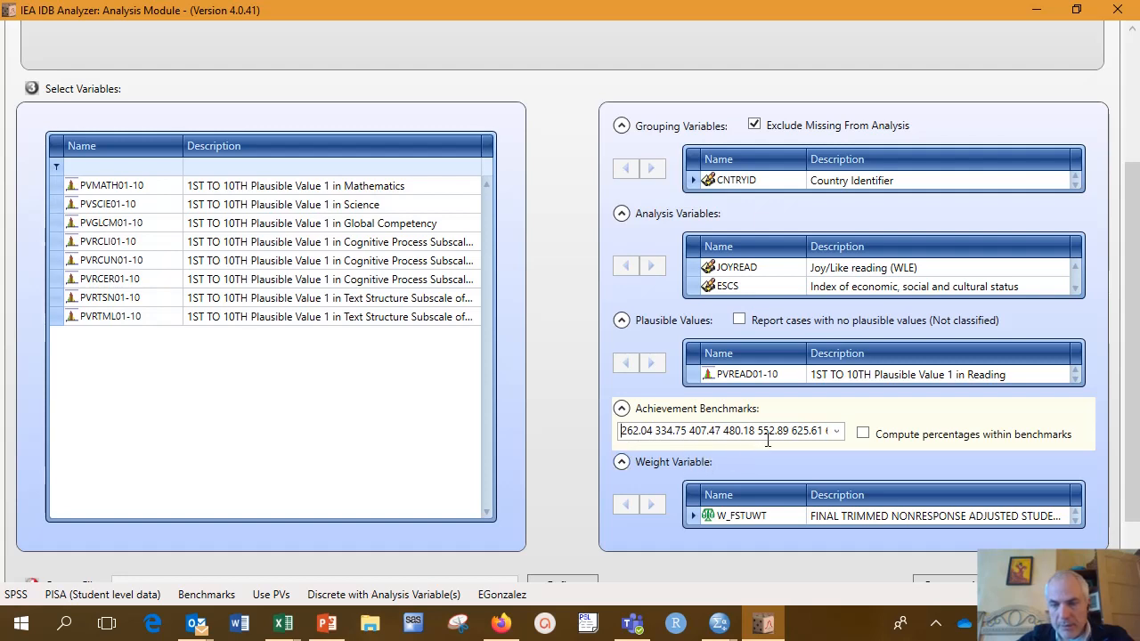
key("Right")
key("Right")
key("Right")
key("Right")
key("Right")
key("Right")
key("Right")
key("Right")
key("Right")
key("Right")
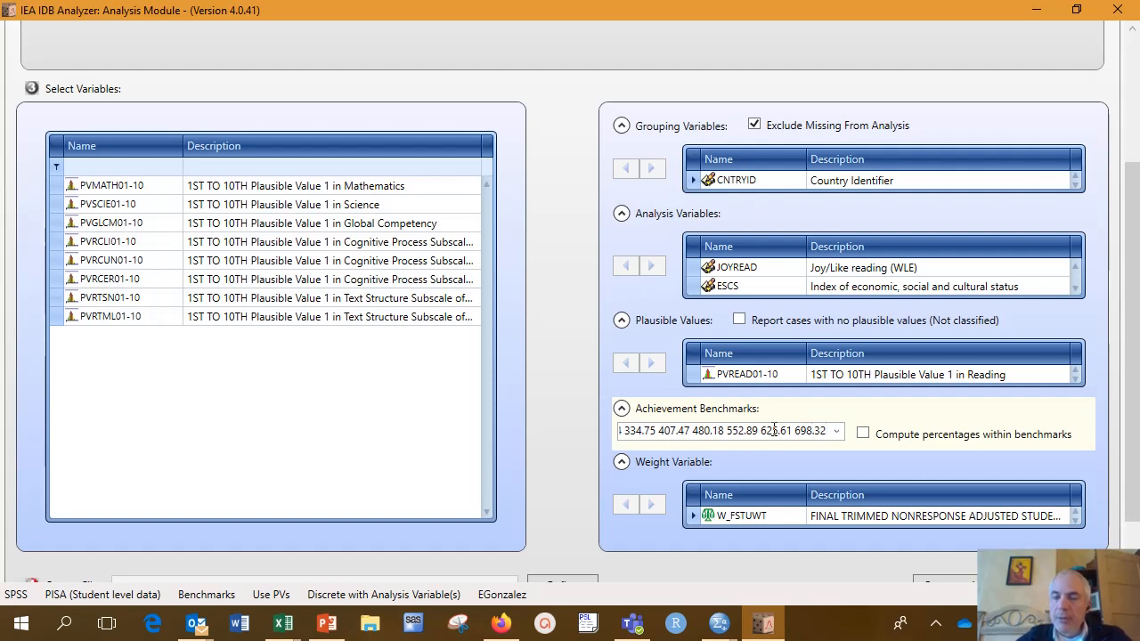
Step: Highlight the first cut point, 262.04, in the achievement benchmarks
key("Home")
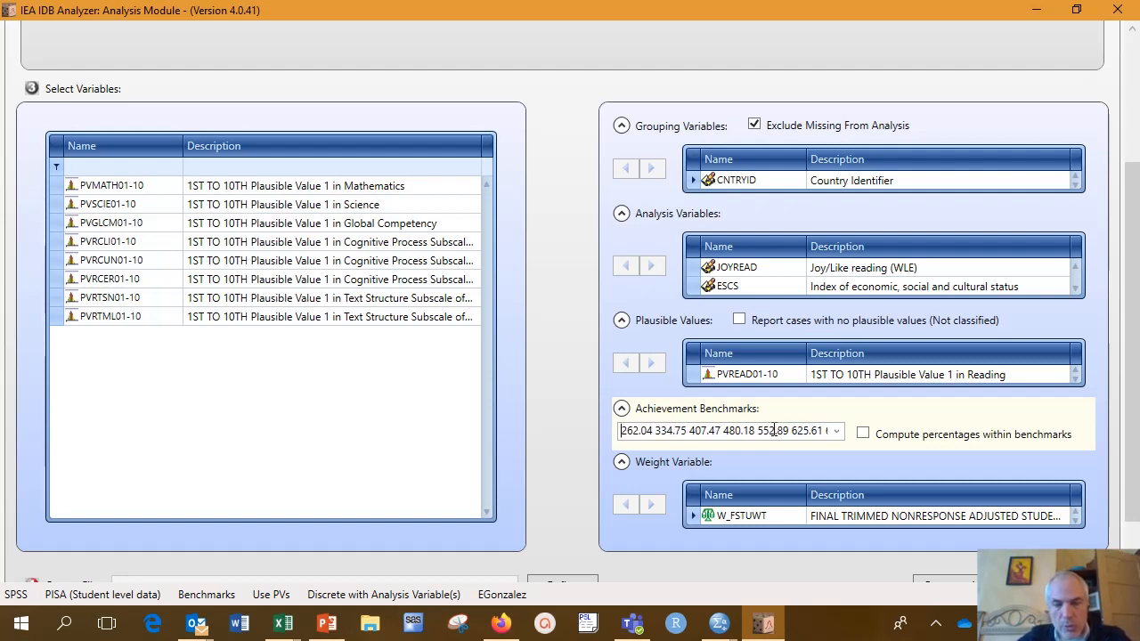
key("shift+Right")
key("shift+Right")
key("shift+Right")
key("shift+Right")
key("shift+Right")
key("shift+Right")
key("shift+Right")
key("shift+Right")
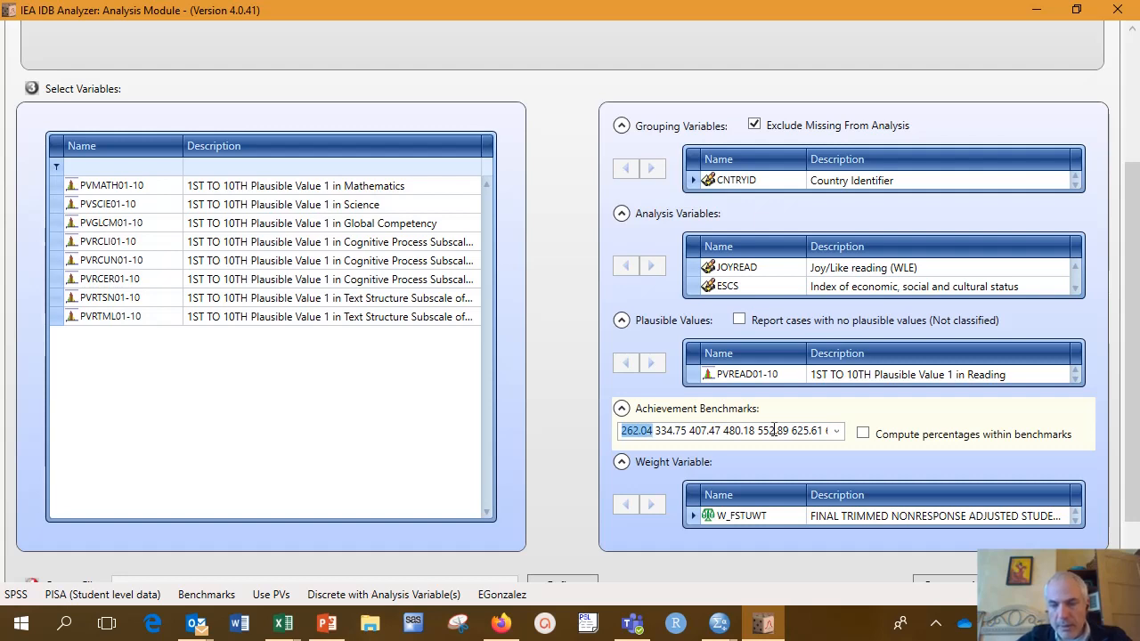
Step: Remove the 262.04 and 698.32 cut points from the achievement benchmarks
key("Delete")
key("Delete")
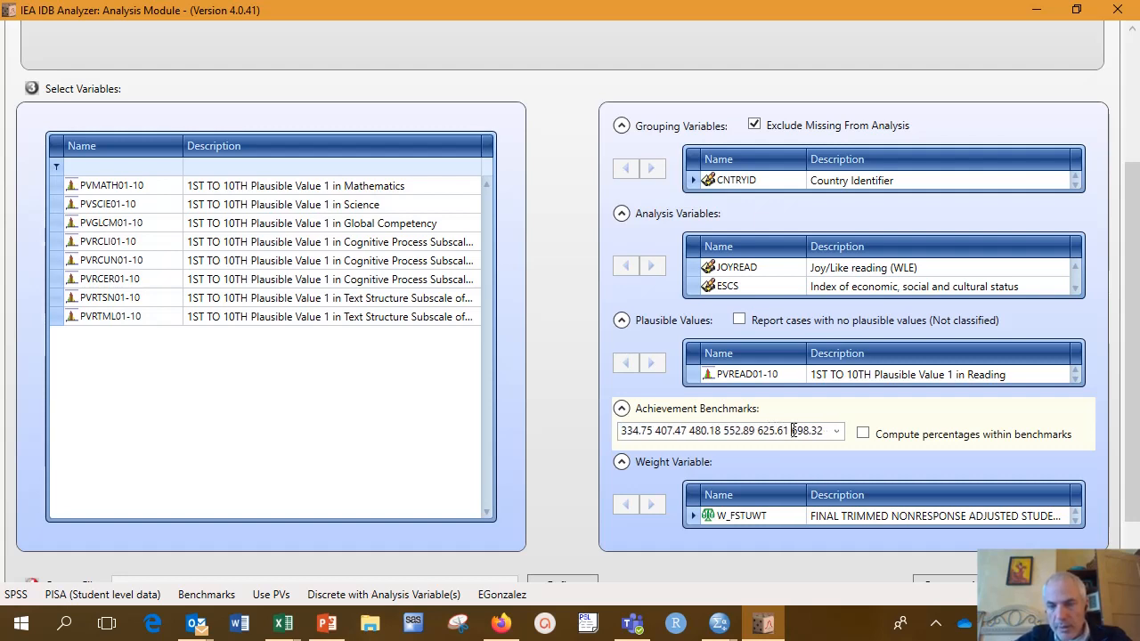
left_click_drag(792, 430, 819, 437)
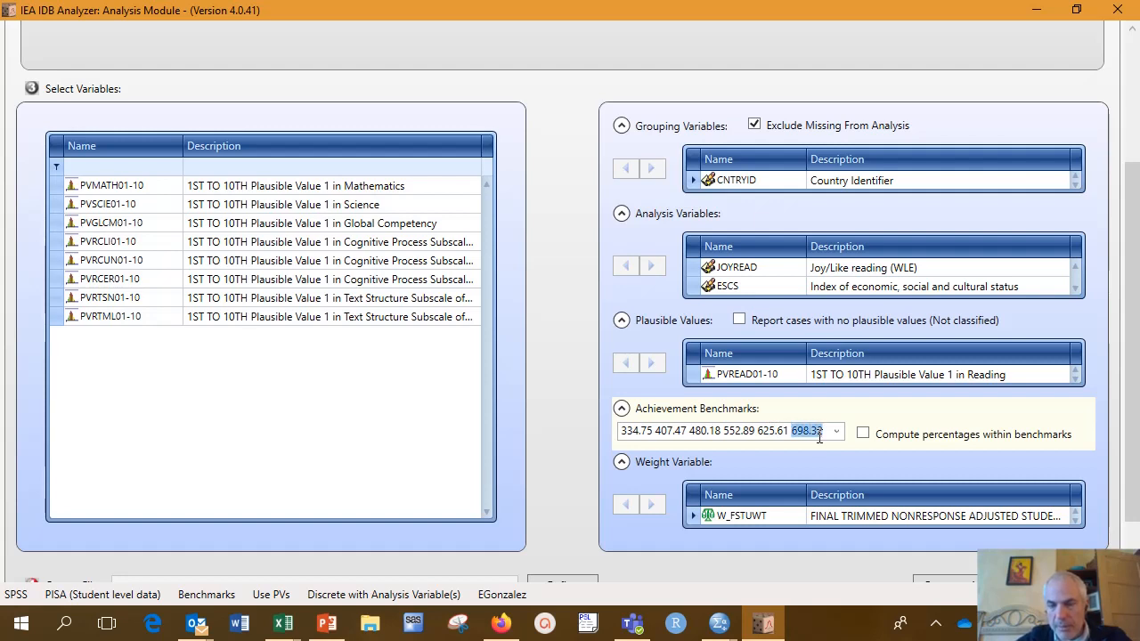
key("Delete")
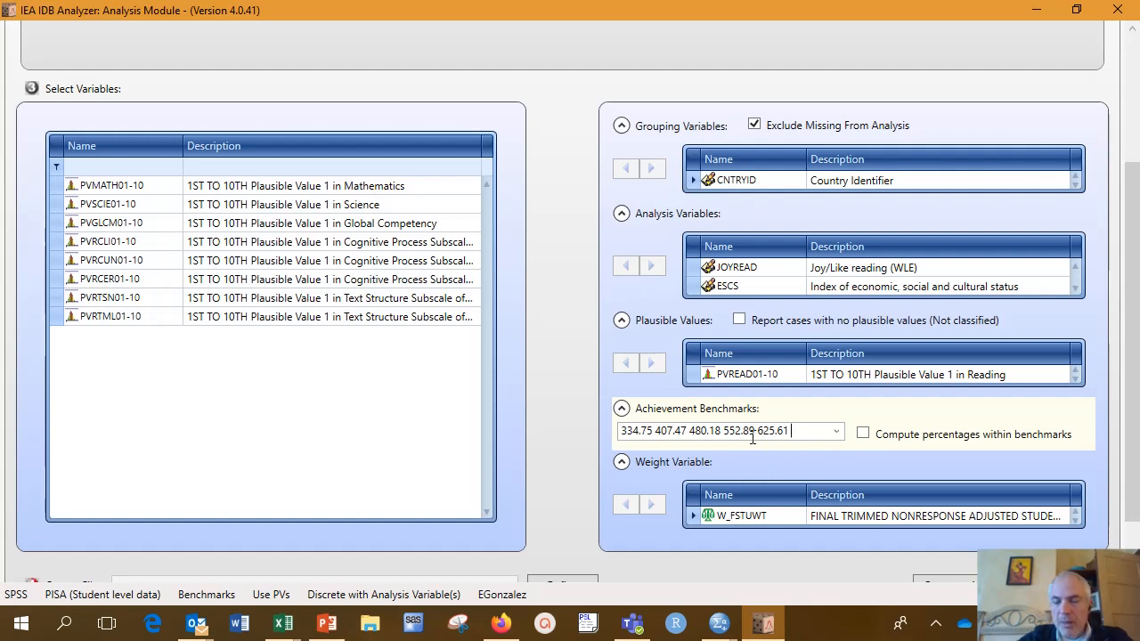
left_click(752, 435)
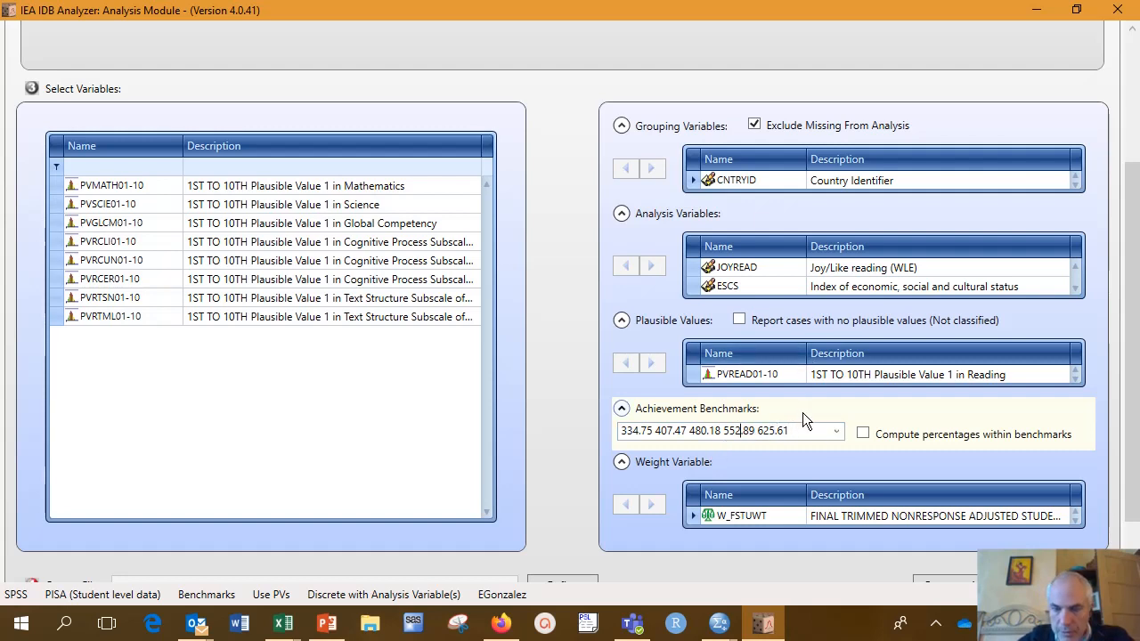
key("Left")
key("Left")
key("Left")
key("Left")
key("Left")
key("Left")
key("Left")
key("Left")
key("Left")
key("Left")
key("Left")
key("Left")
key("Left")
key("Left")
key("Left")
key("Left")
key("Left")
key("Left")
key("Left")
key("Left")
key("Left")
key("Left")
key("Left")
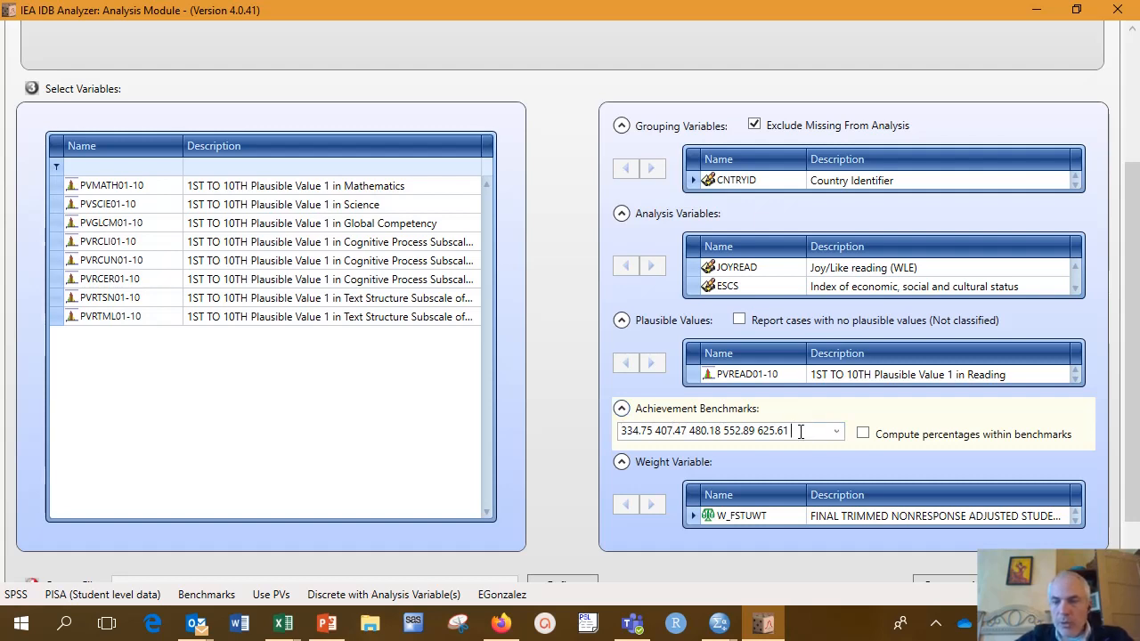
Step: Replace the whole list of achievement benchmarks with the custom cut points 400 500 600
left_click_drag(795, 432, 615, 441)
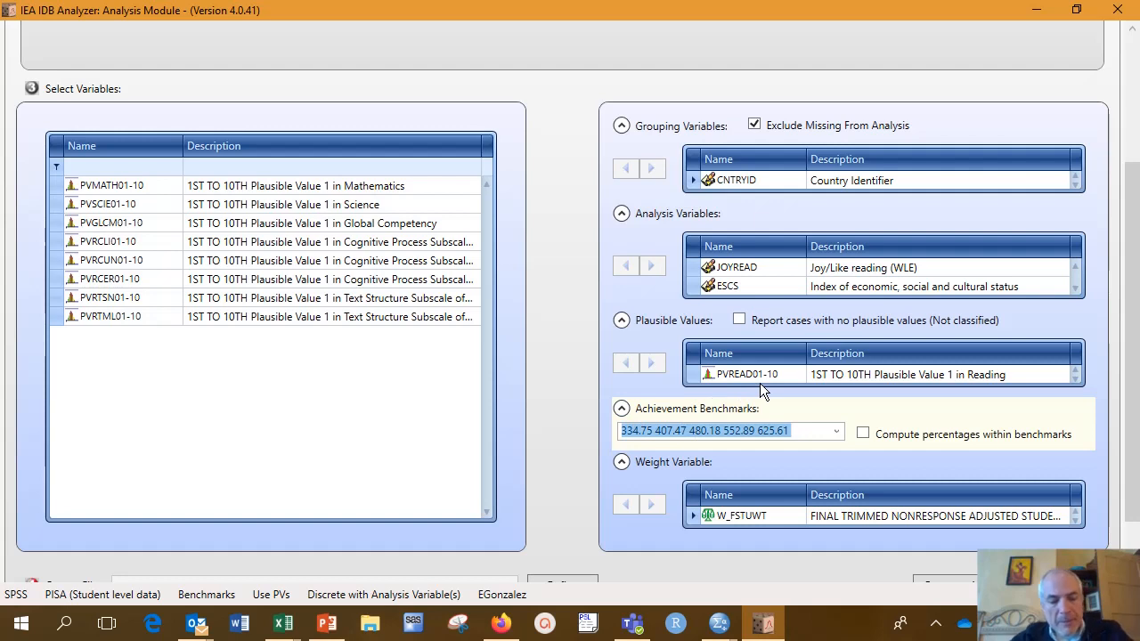
type("400")
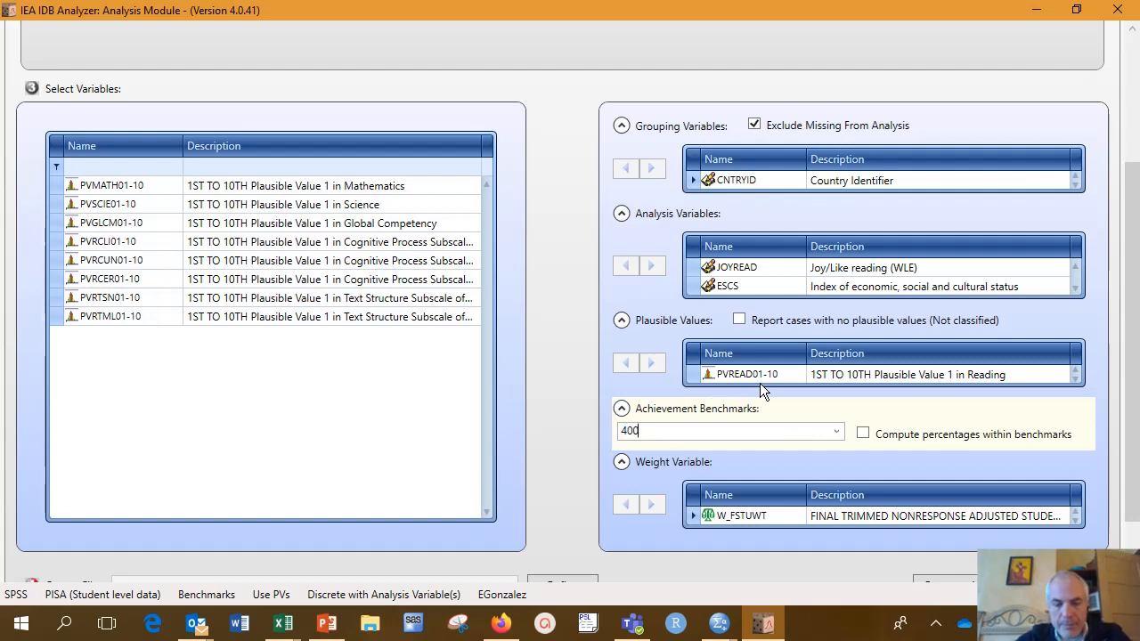
type(" 500 600")
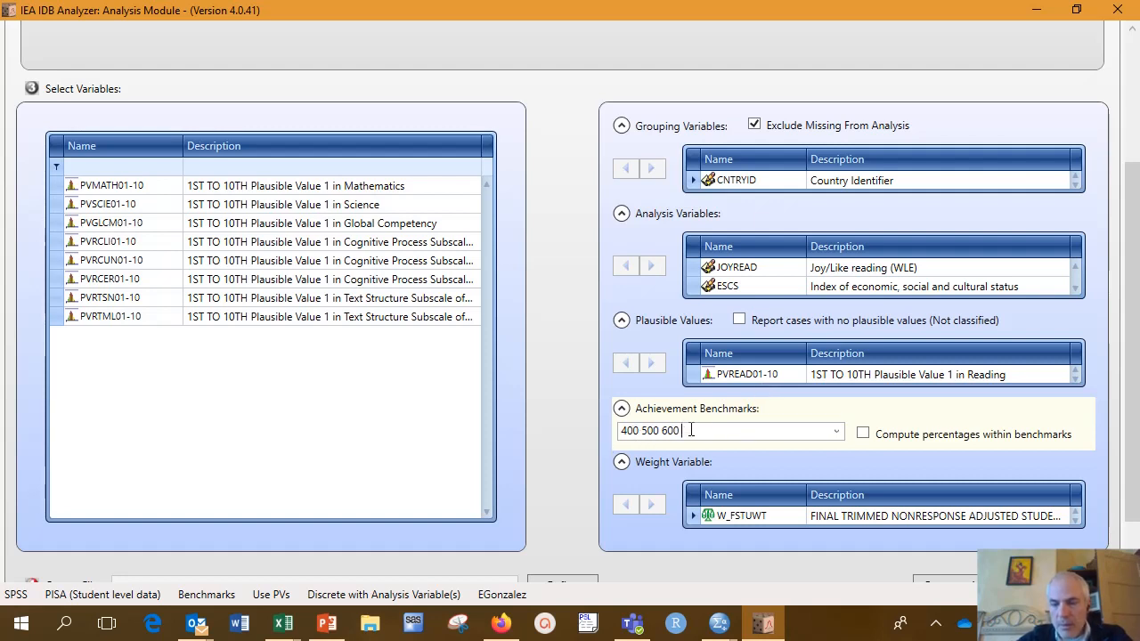
Step: Clear the custom benchmarks and choose the predefined set 262.04 334.75 407.47 480.18 552.89 625.61 698.32
key("BackSpace")
key("BackSpace")
key("BackSpace")
key("BackSpace")
key("BackSpace")
key("BackSpace")
key("BackSpace")
key("BackSpace")
key("BackSpace")
key("BackSpace")
key("BackSpace")
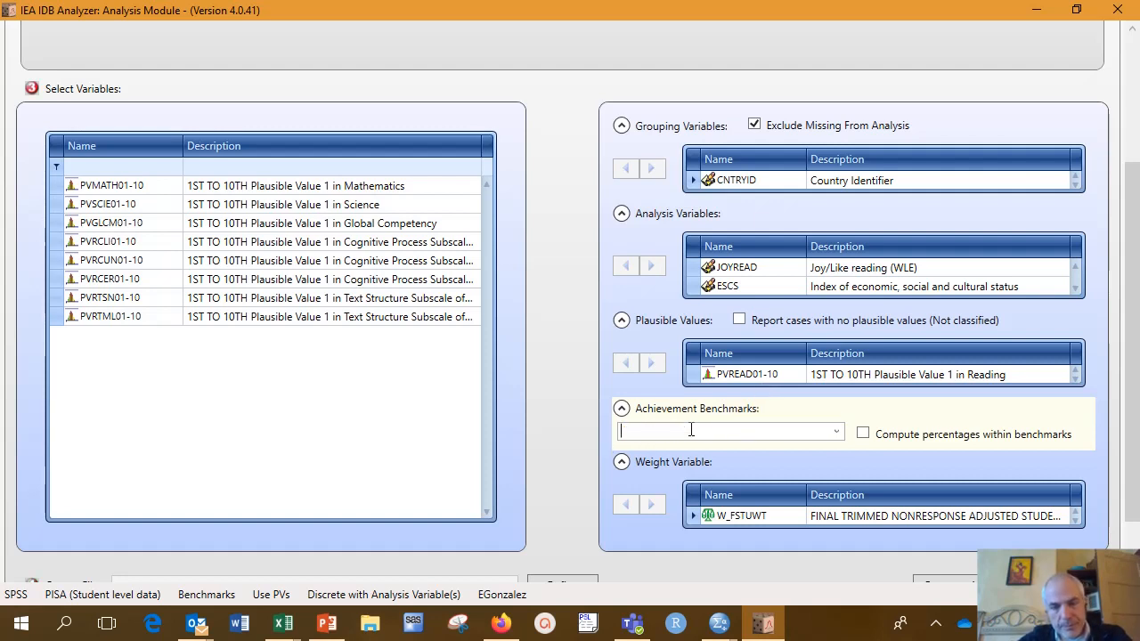
left_click(836, 432)
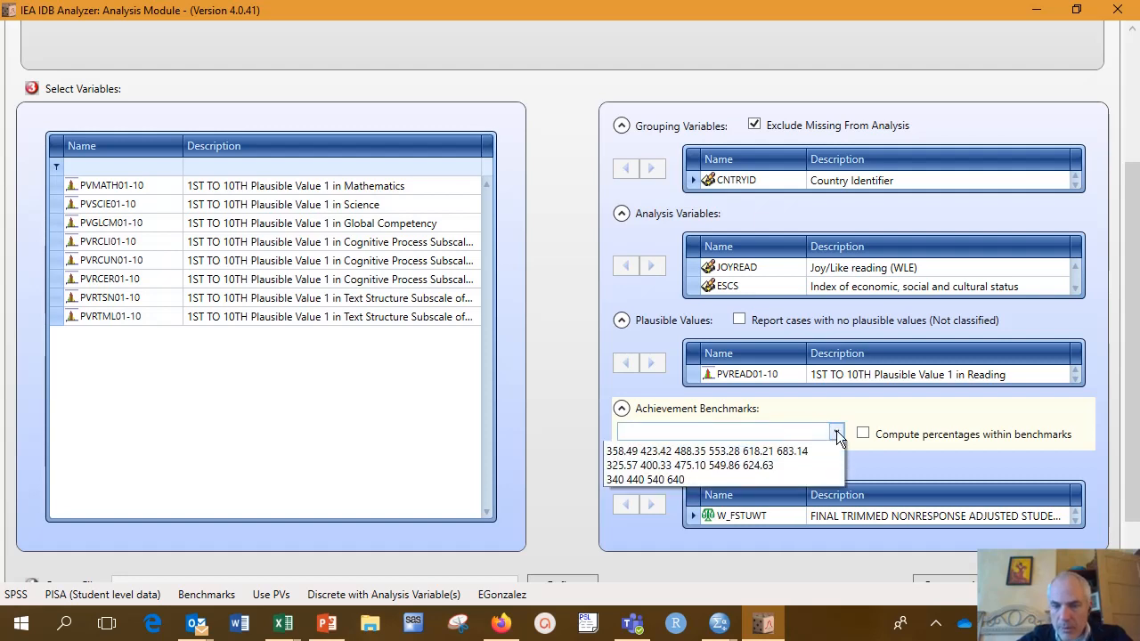
left_click(824, 450)
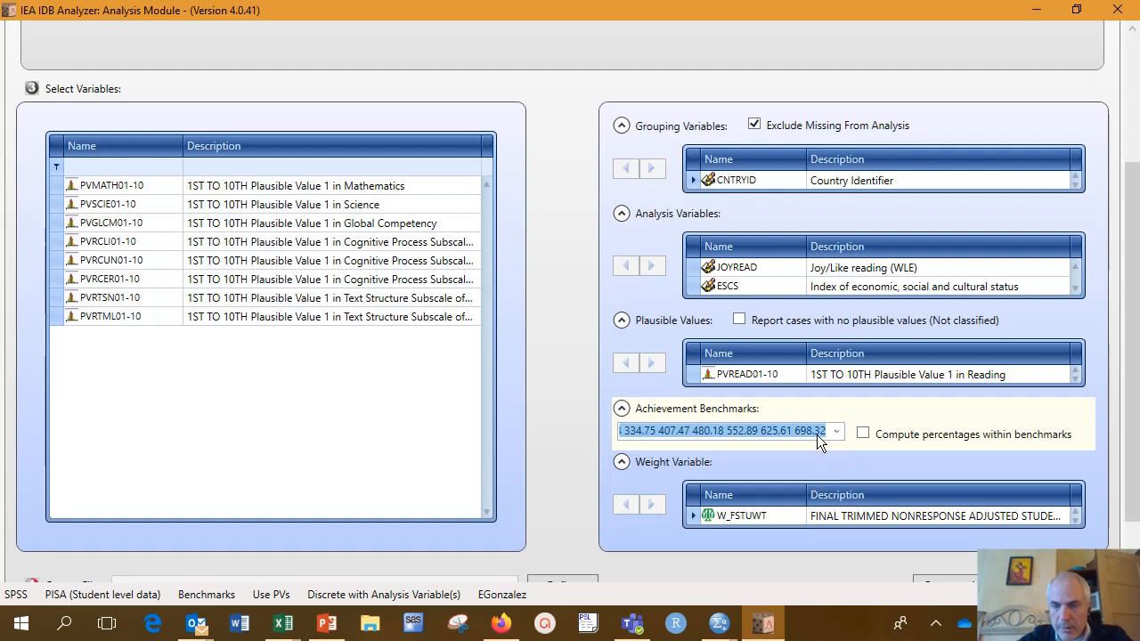
Step: Trim the highest (698.32) and lowest (262.04) cut points from the predefined benchmarks, leaving 334.75 407.47 480.18 552.89 625.61
left_click(803, 432)
left_click_drag(795, 433, 833, 434)
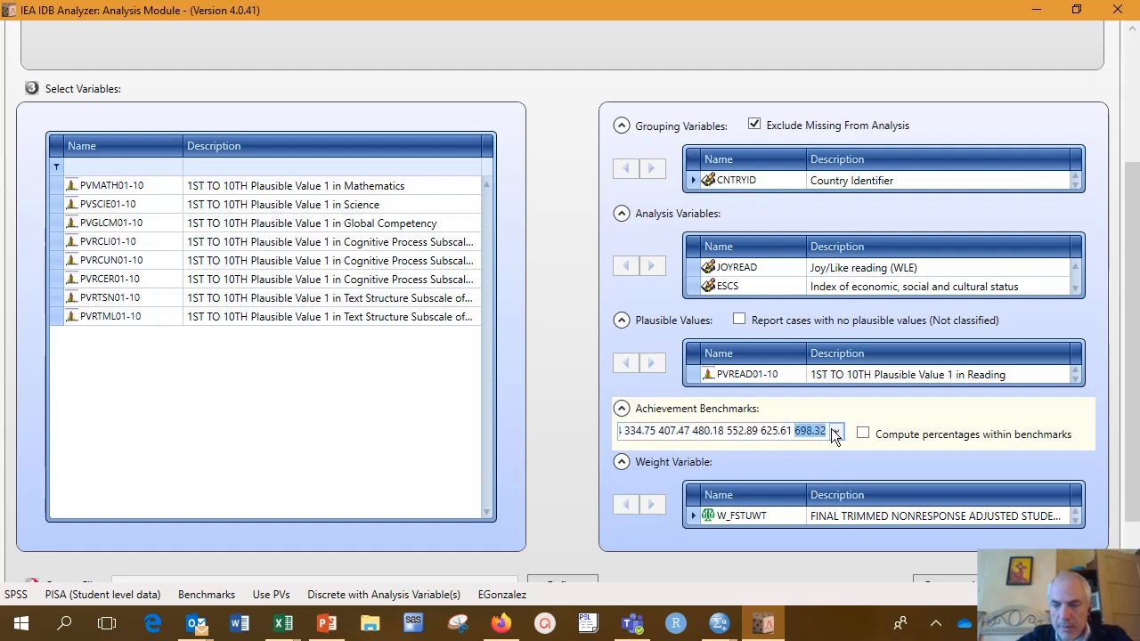
key("Delete")
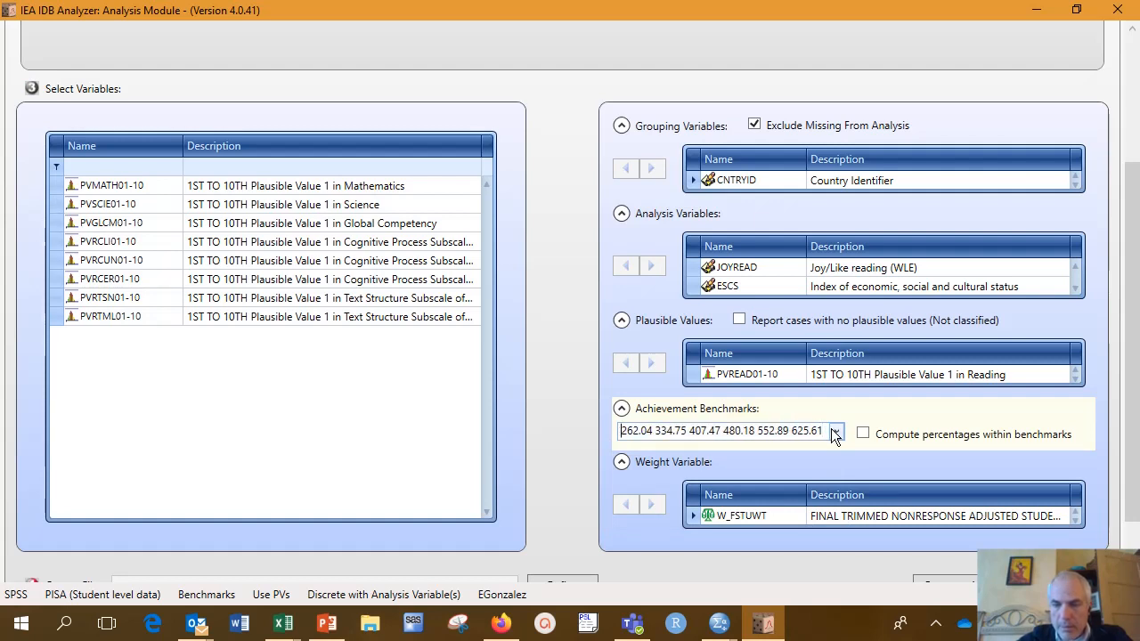
key("Delete")
key("Delete")
key("Delete")
key("Delete")
key("Delete")
key("Delete")
key("Delete")
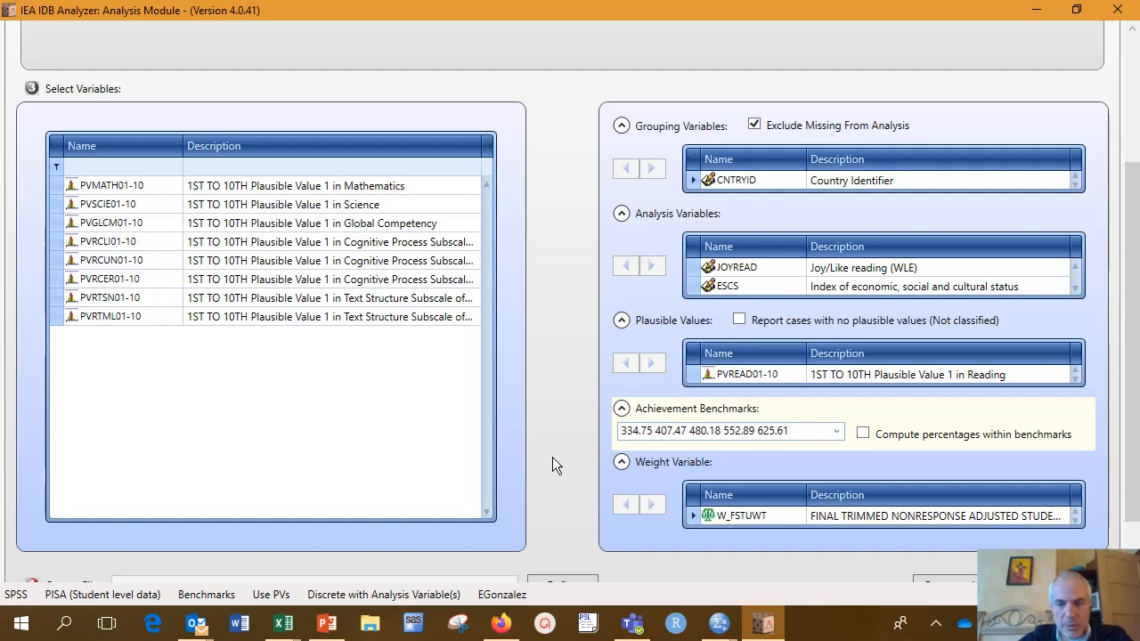
Step: Try to define the output files in the Work folder under the name "ProfLevelswReadJoy AndEscs"
scroll(553, 450, "down", 1)
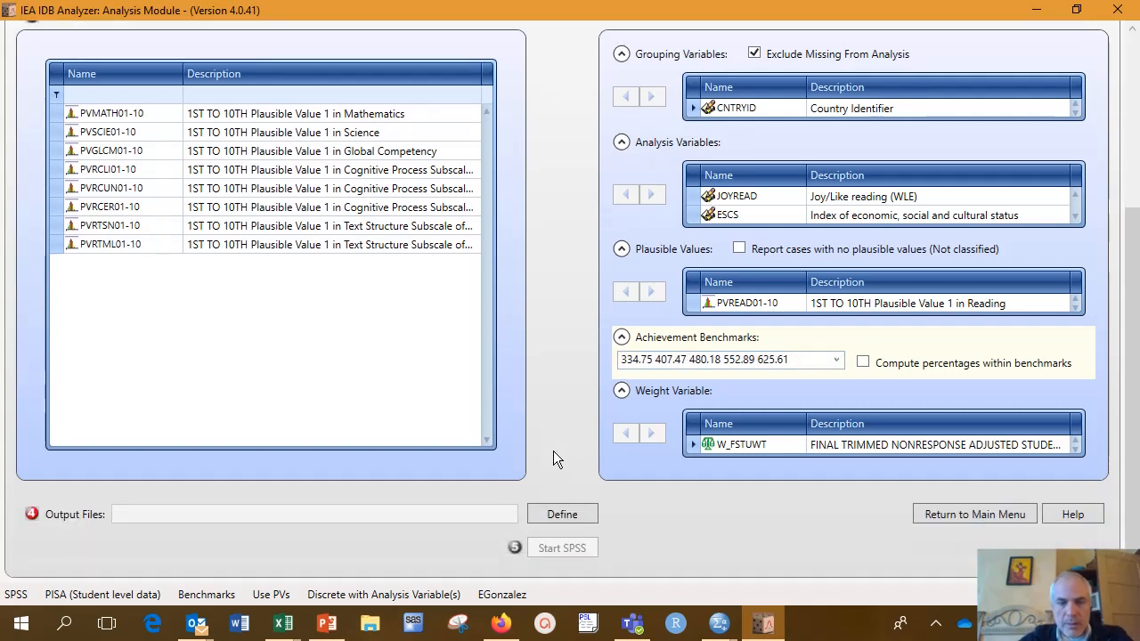
left_click(565, 513)
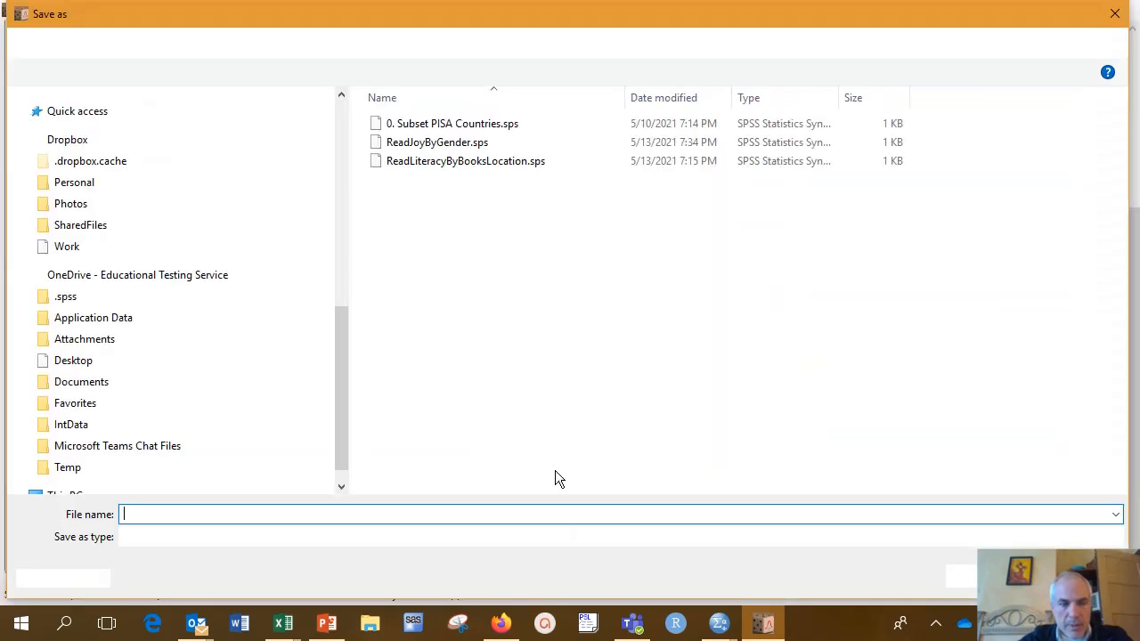
type("Pr")
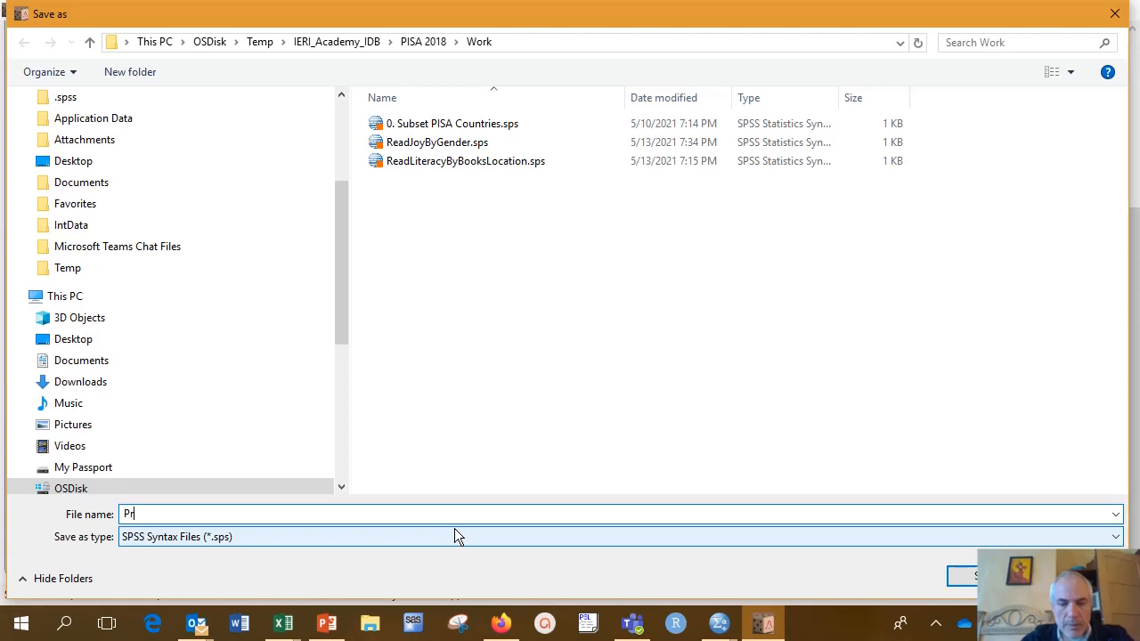
type("oficienylev")
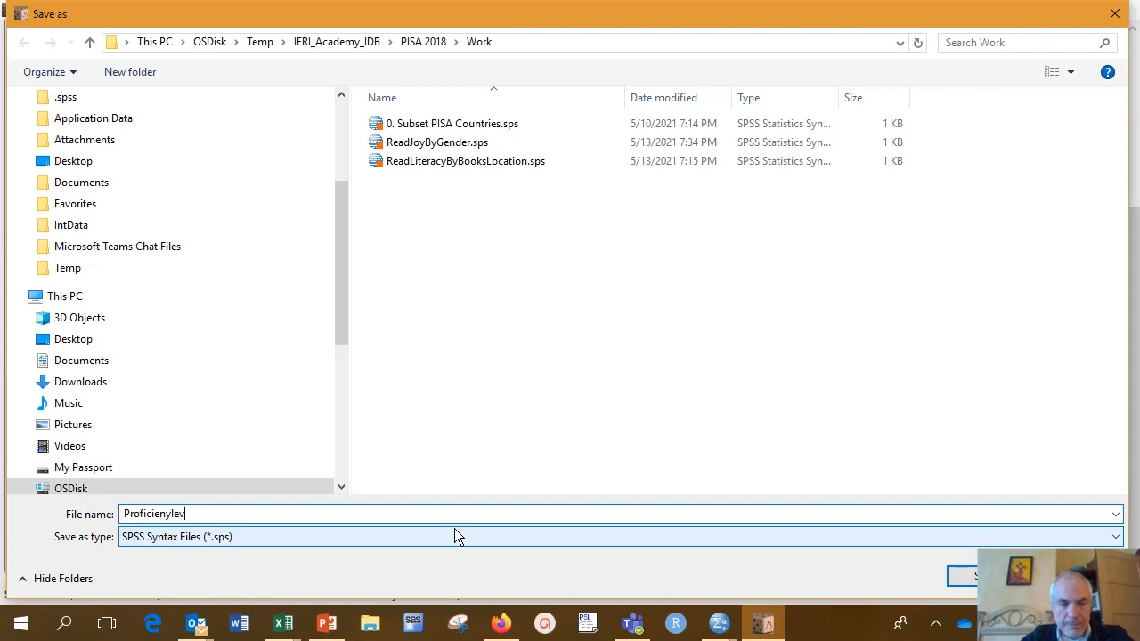
key("BackSpace")
key("BackSpace")
key("BackSpace")
type("LevelswReadJoy")
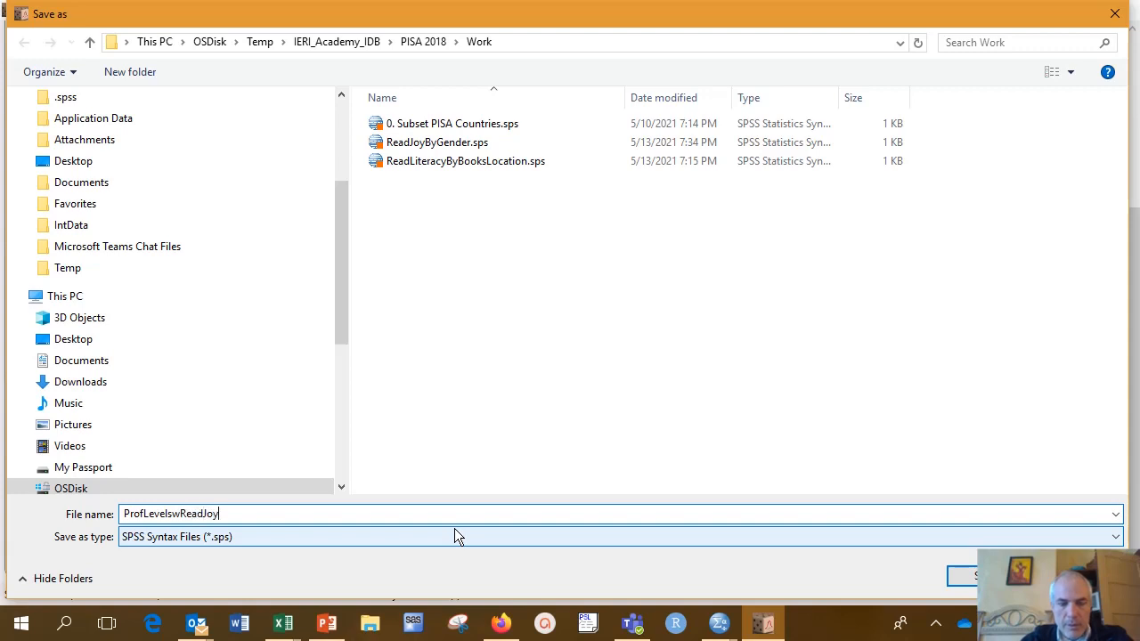
type("AndEscs")
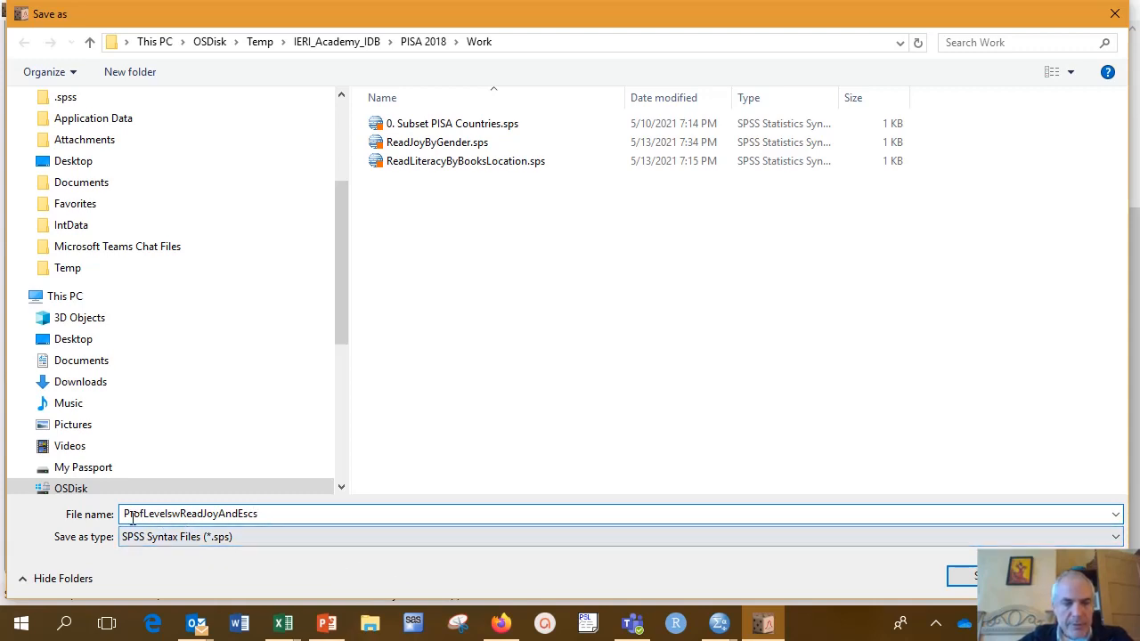
left_click(219, 514)
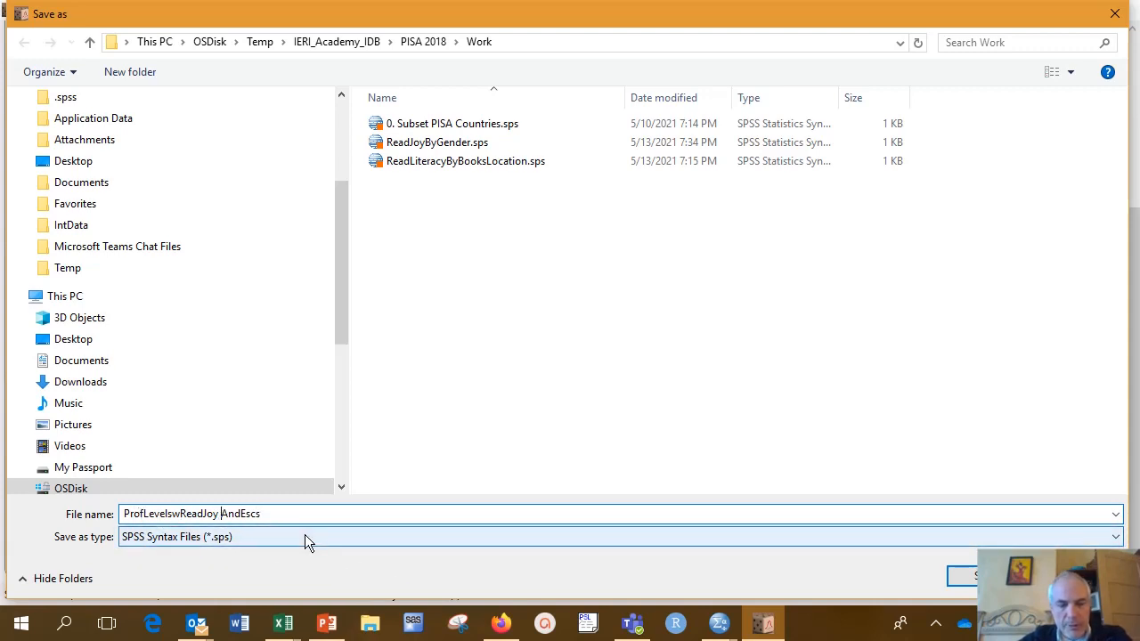
left_click(962, 575)
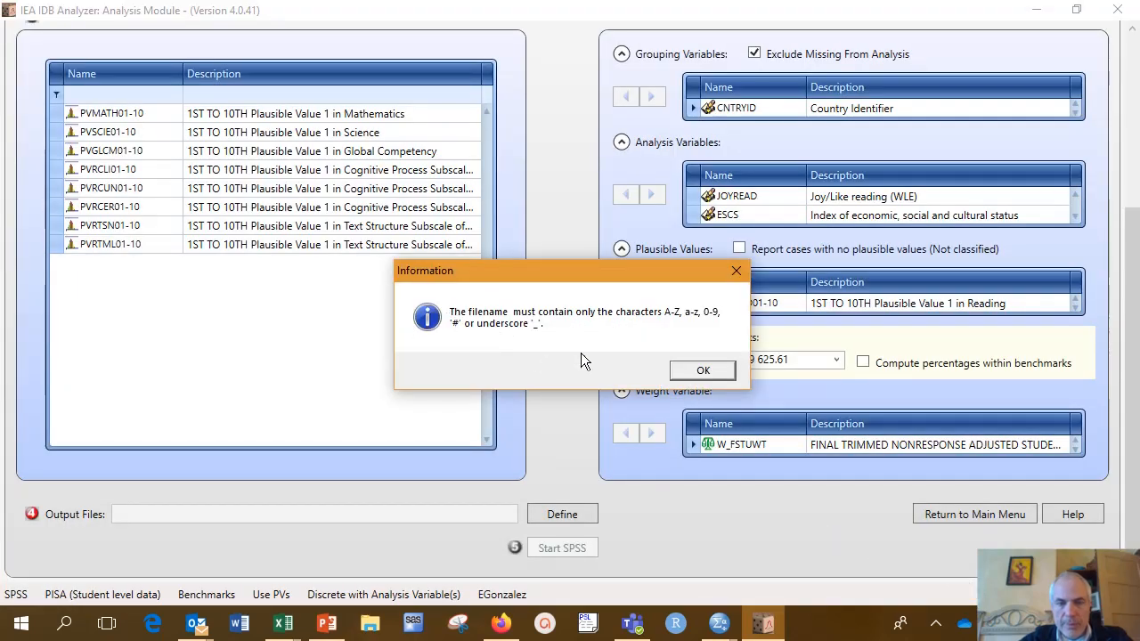
left_click(703, 372)
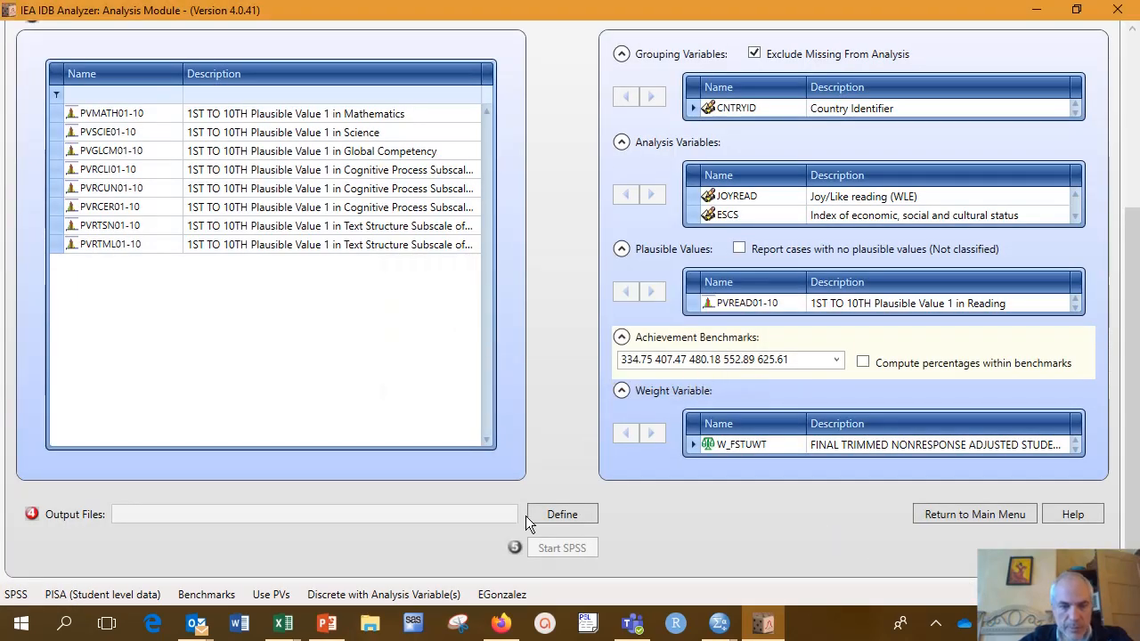
Step: Define the output files in the PISA 2018 Work folder with the name ReadProfLvlwReadJoyESCS
left_click(558, 514)
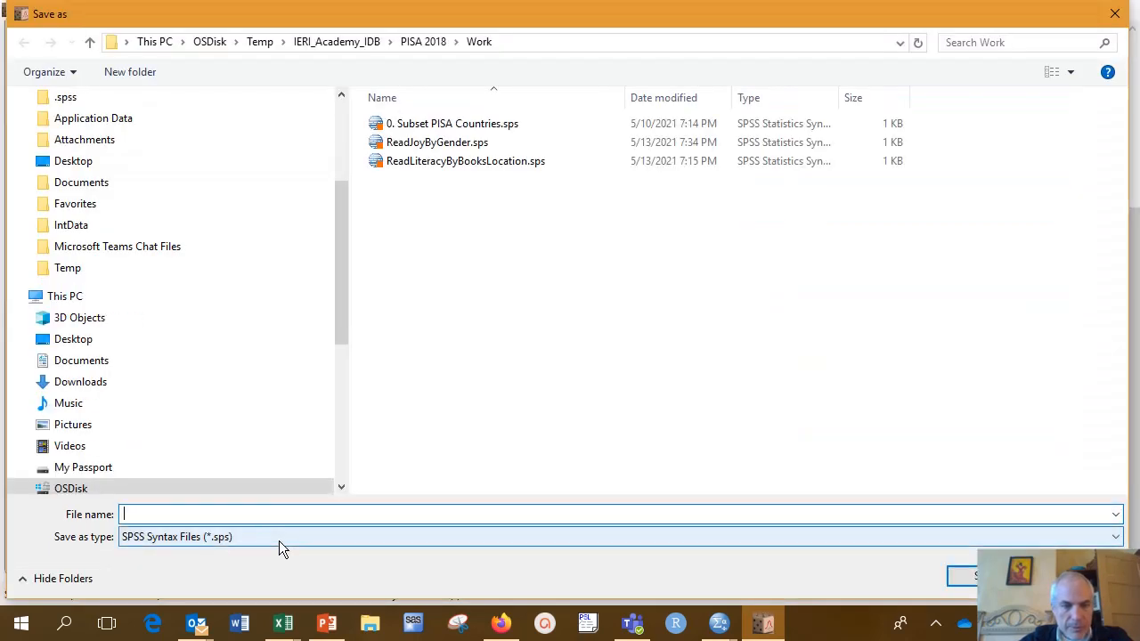
type("Pro")
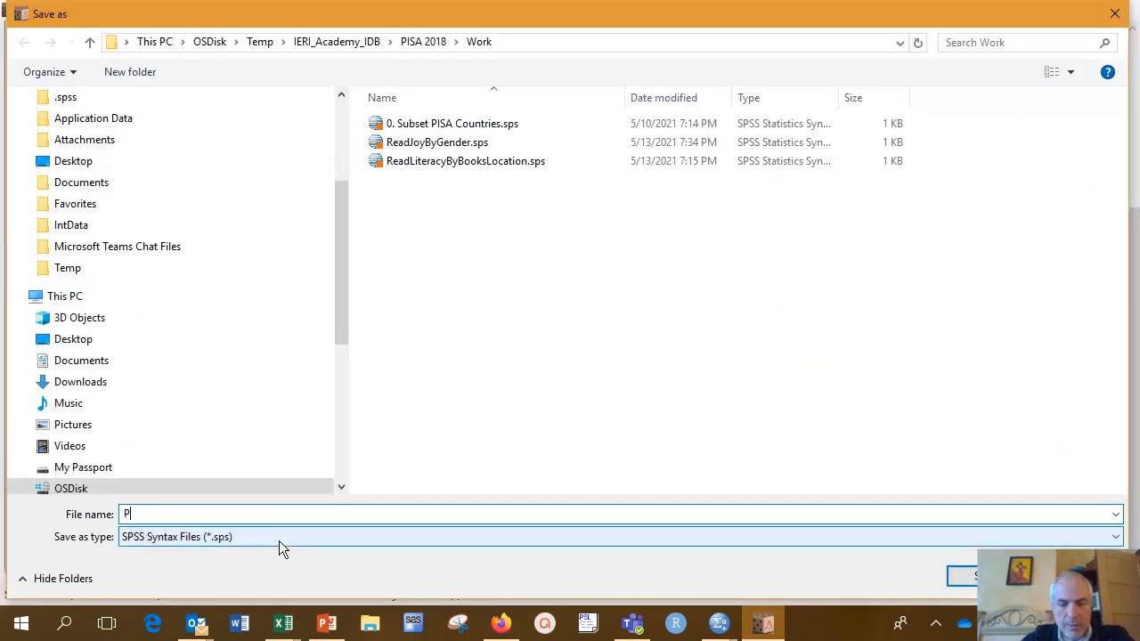
key("BackSpace")
key("BackSpace")
key("BackSpace")
type("Readprof")
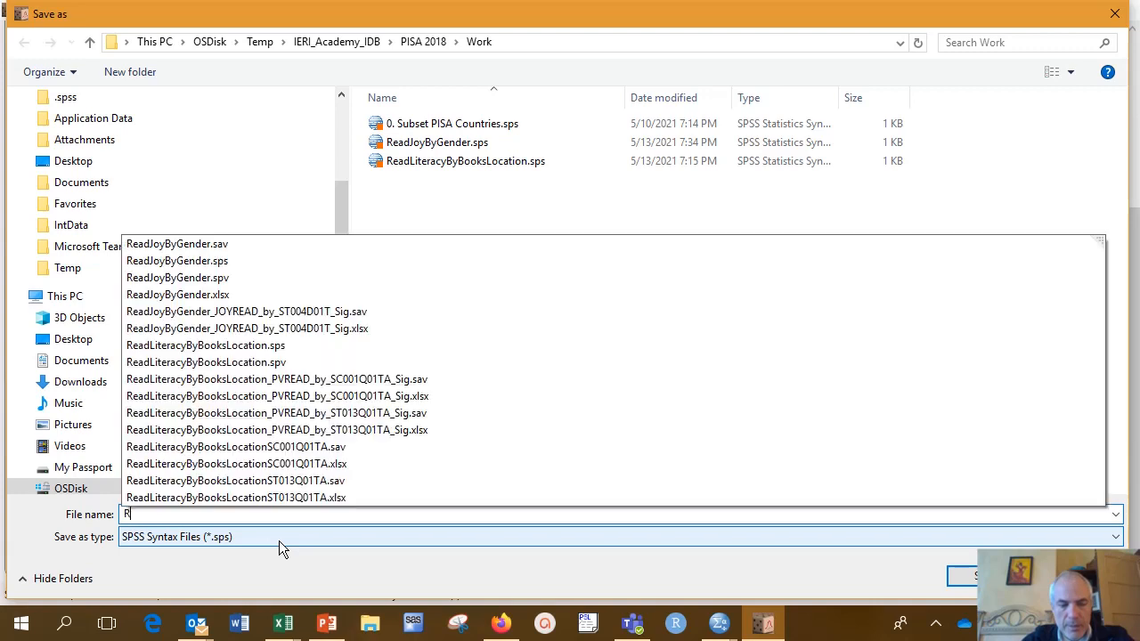
key("BackSpace")
key("BackSpace")
key("BackSpace")
key("BackSpace")
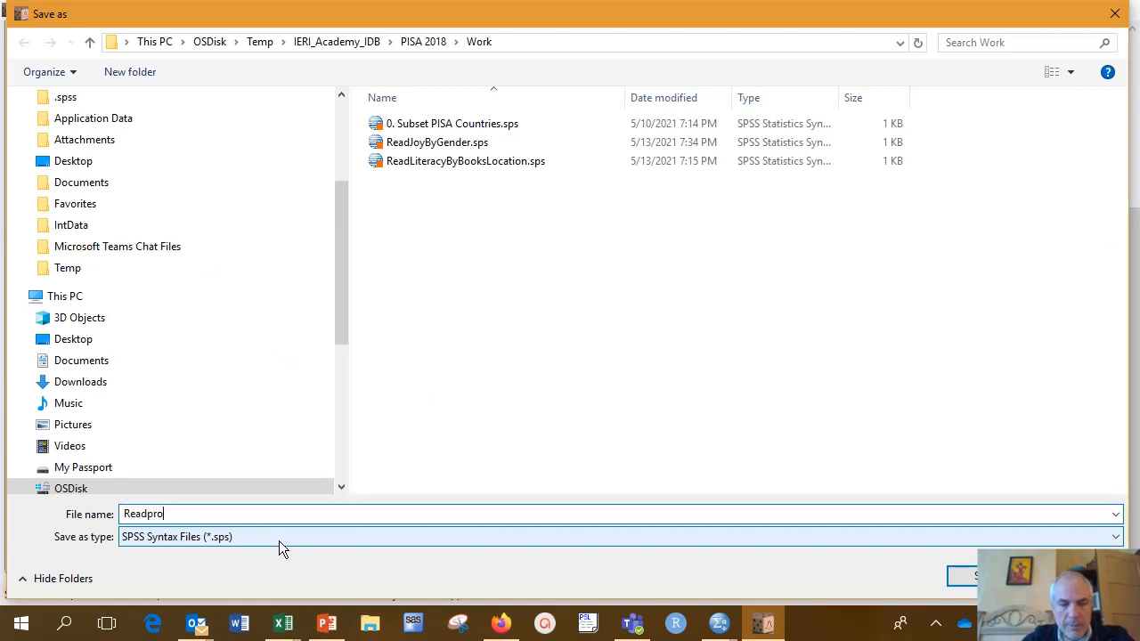
type("ProfLvlwReadJoy")
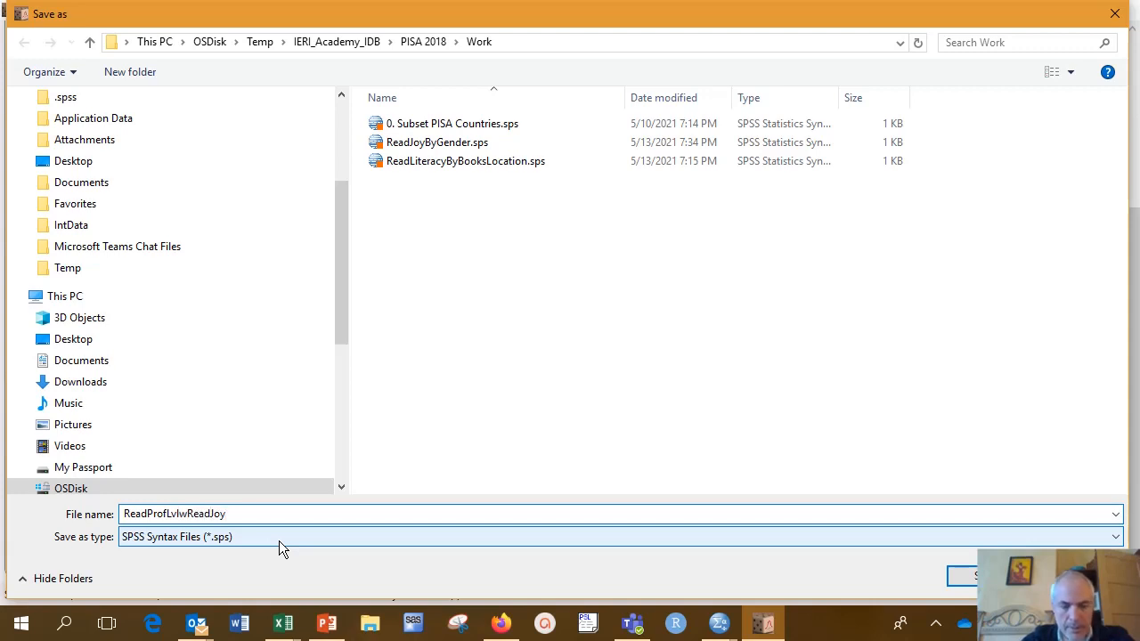
type("ESCS")
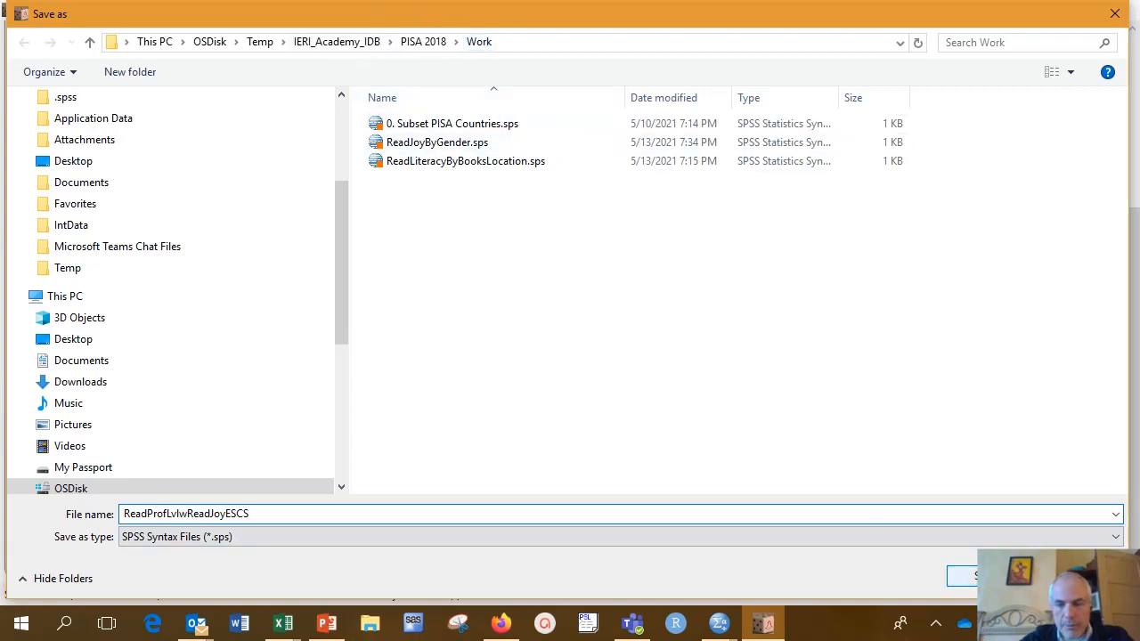
left_click(959, 576)
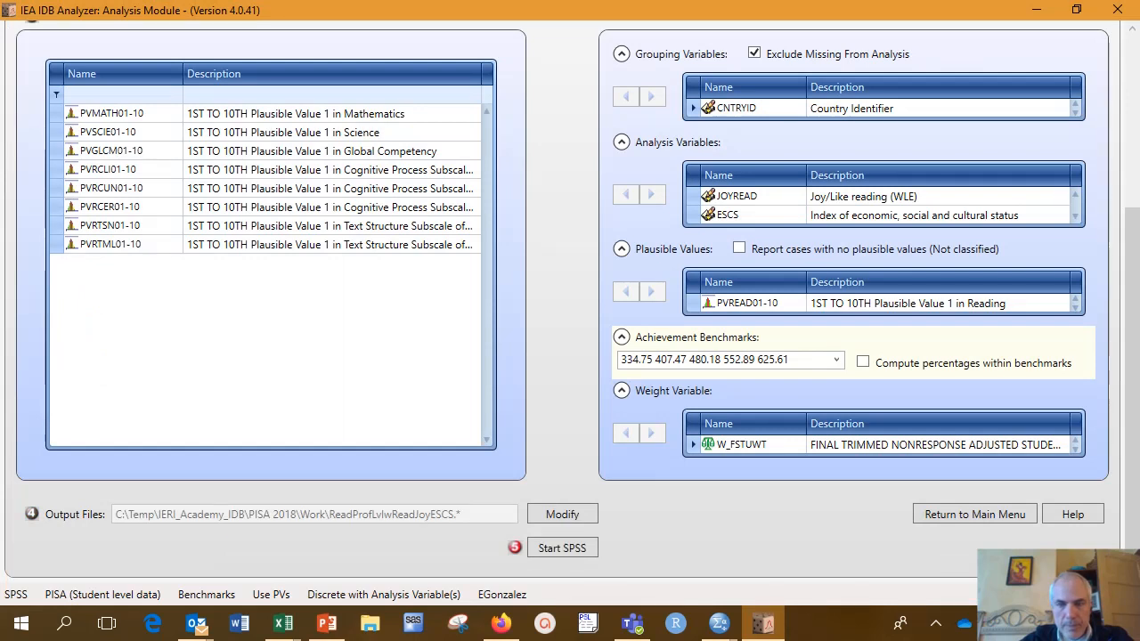
Step: Open the generated analysis syntax in SPSS, review its parameters and run the entire script
left_click(561, 548)
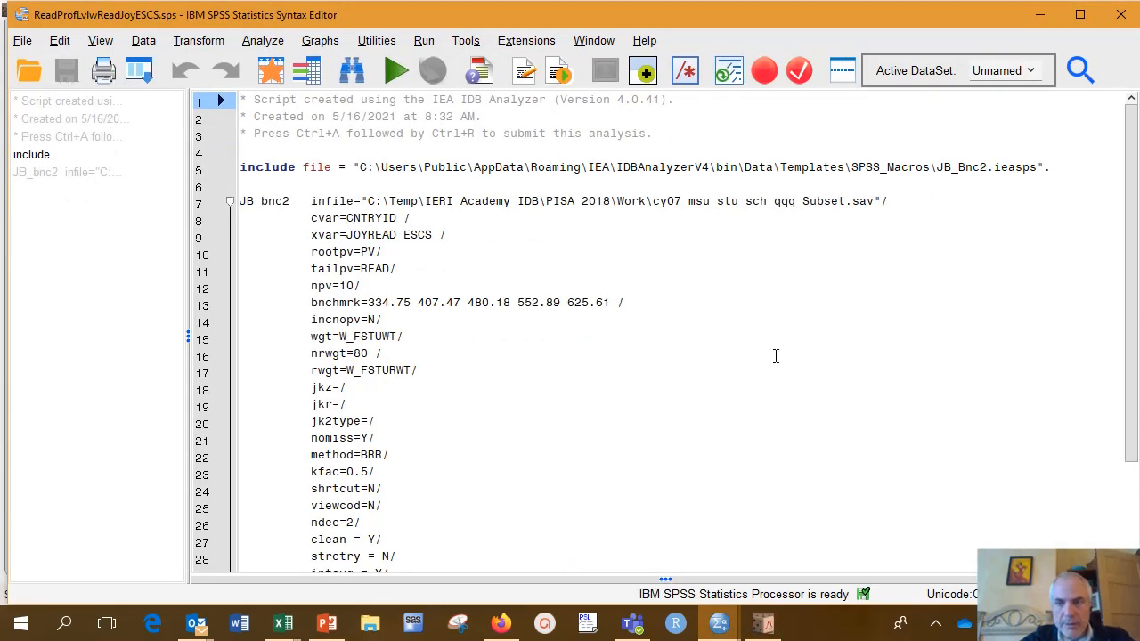
scroll(727, 371, "down", 3)
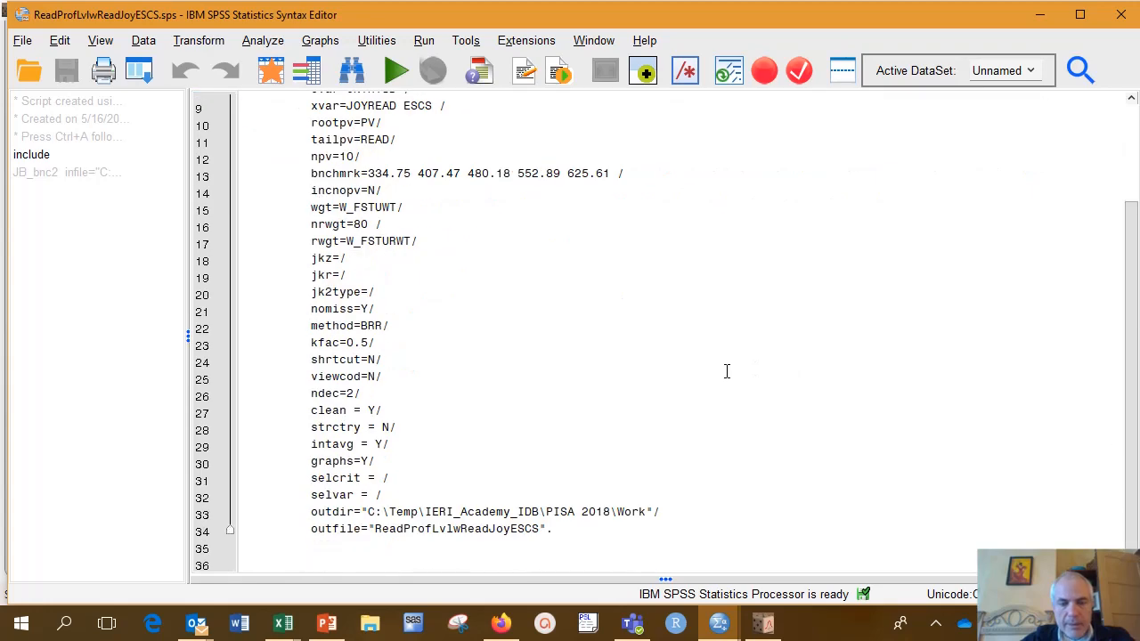
scroll(726, 371, "up", 3)
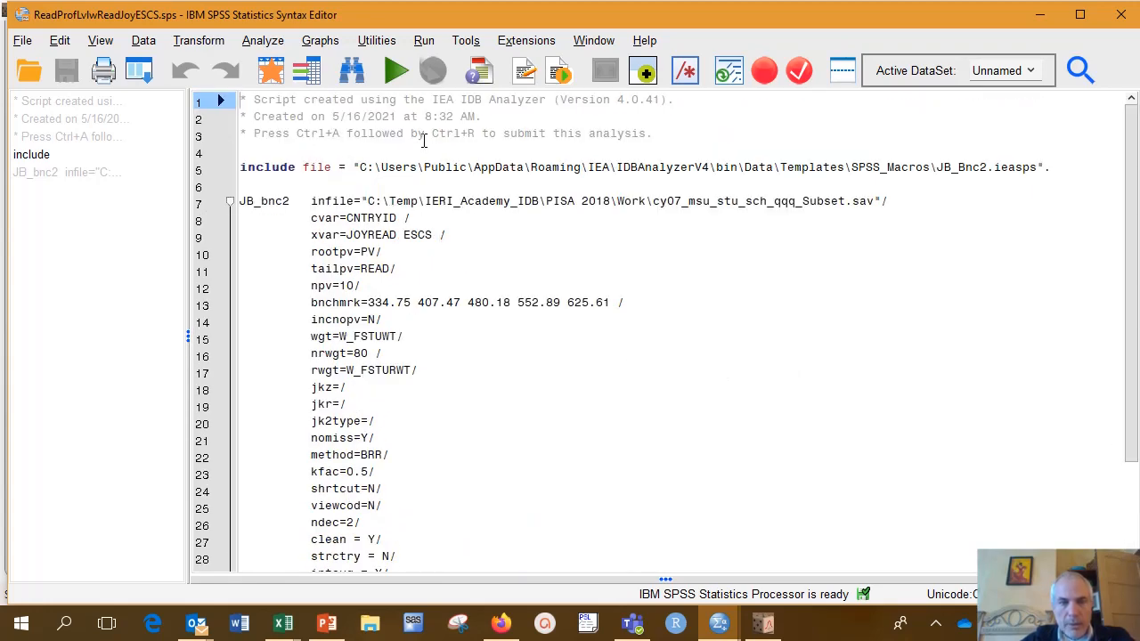
left_click(430, 42)
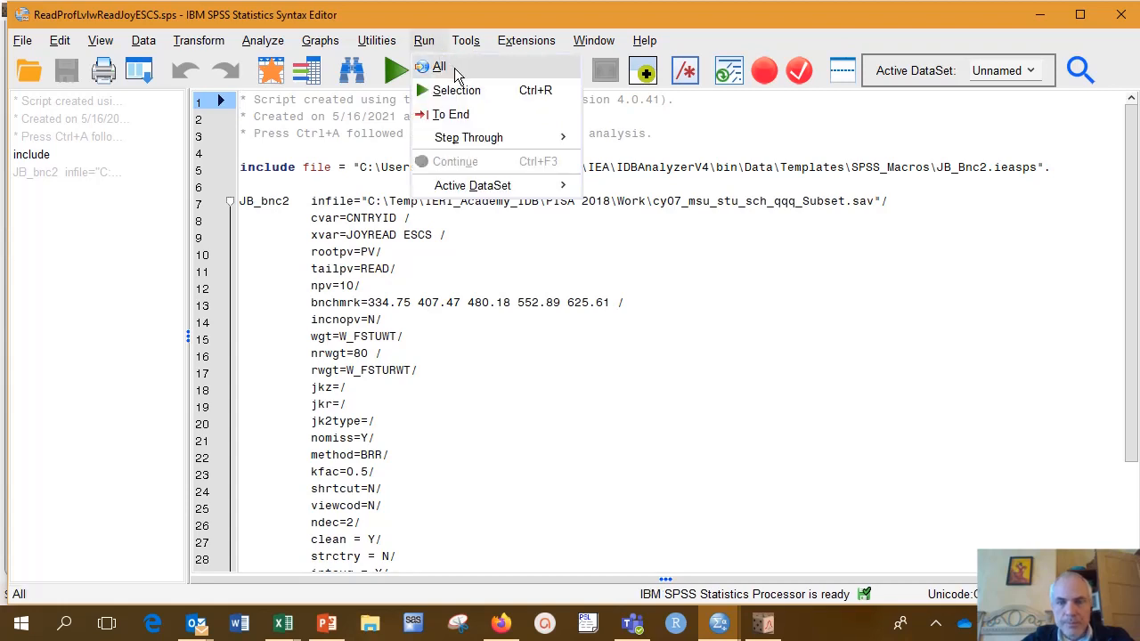
left_click(455, 75)
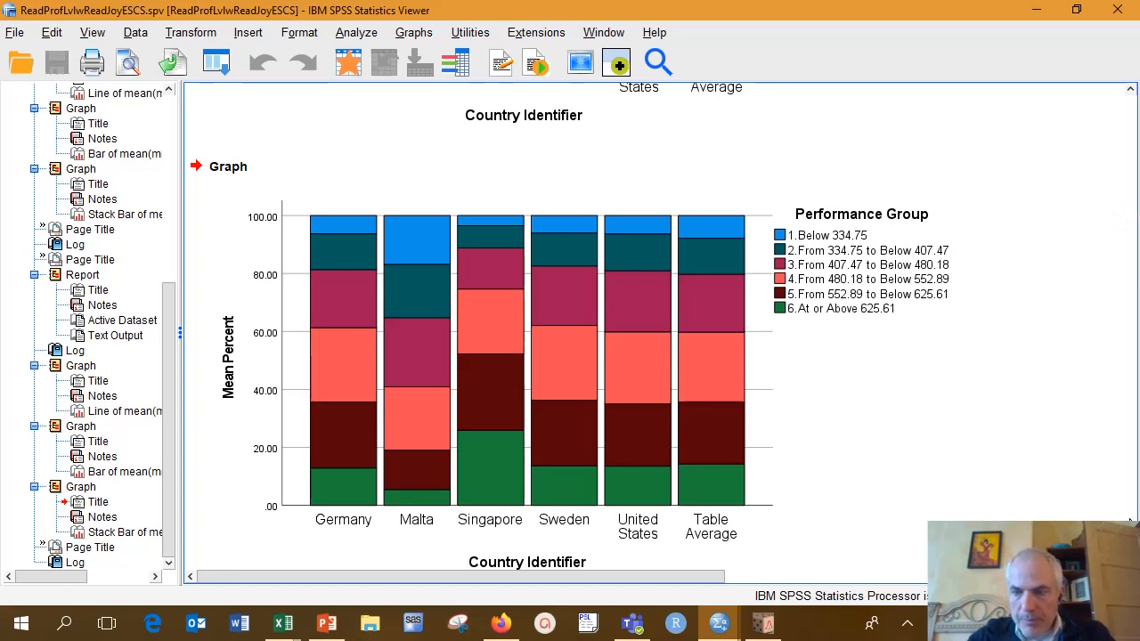
Step: Examine the unweighted descriptive statistics of the ten reading plausible values, Joy/Like reading and the socio-economic index for each country
left_click_drag(1130, 537, 1130, 541)
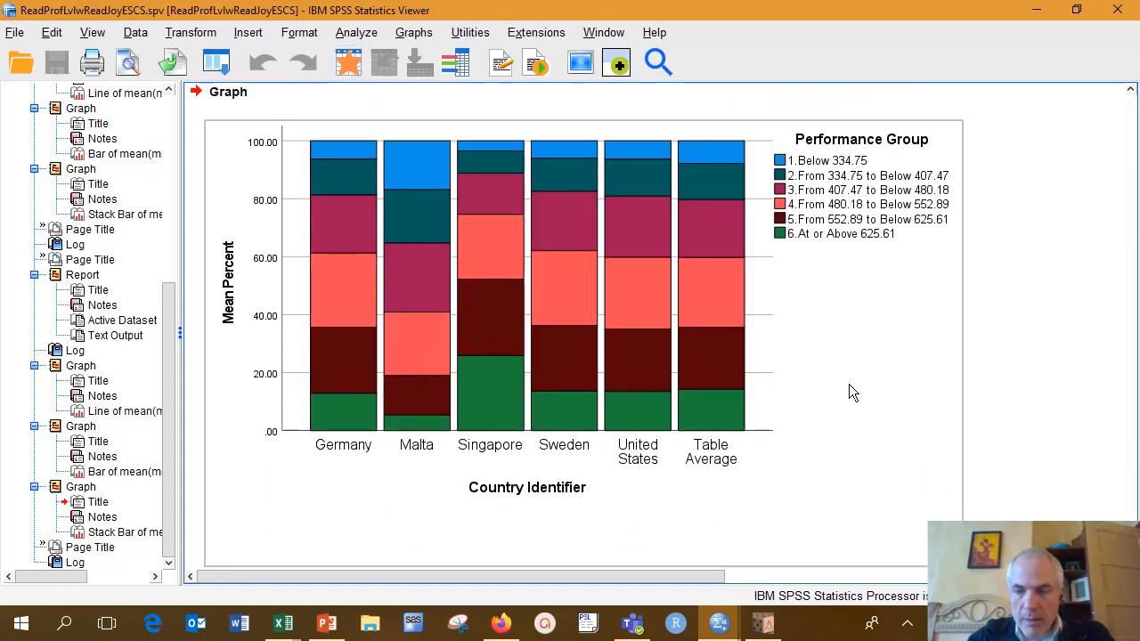
left_click_drag(1129, 535, 1096, 104)
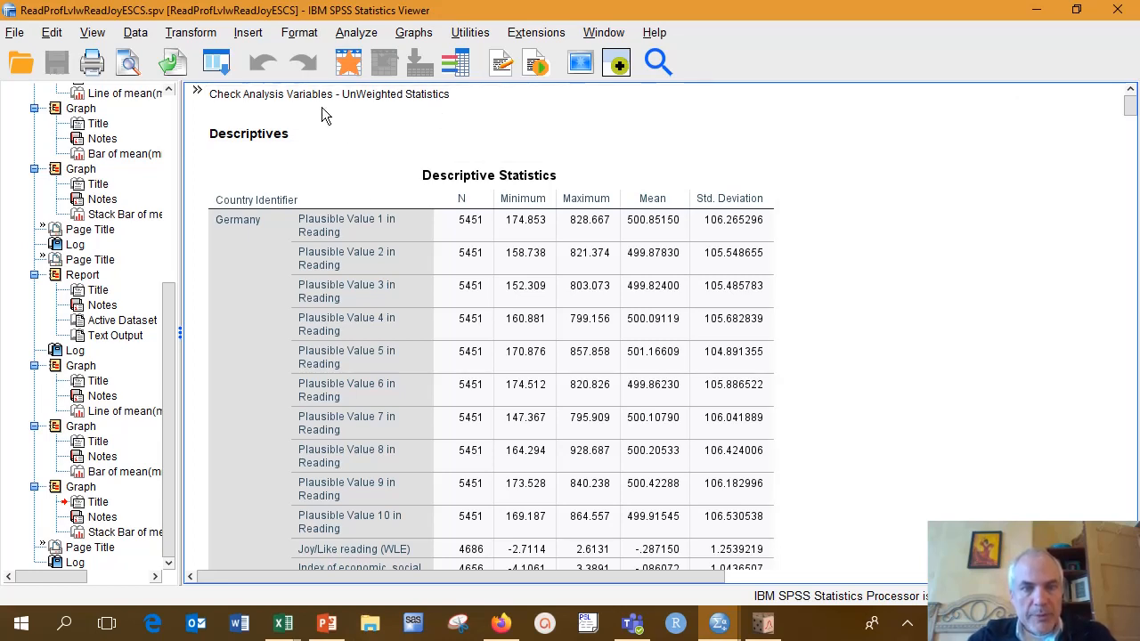
left_click(254, 236)
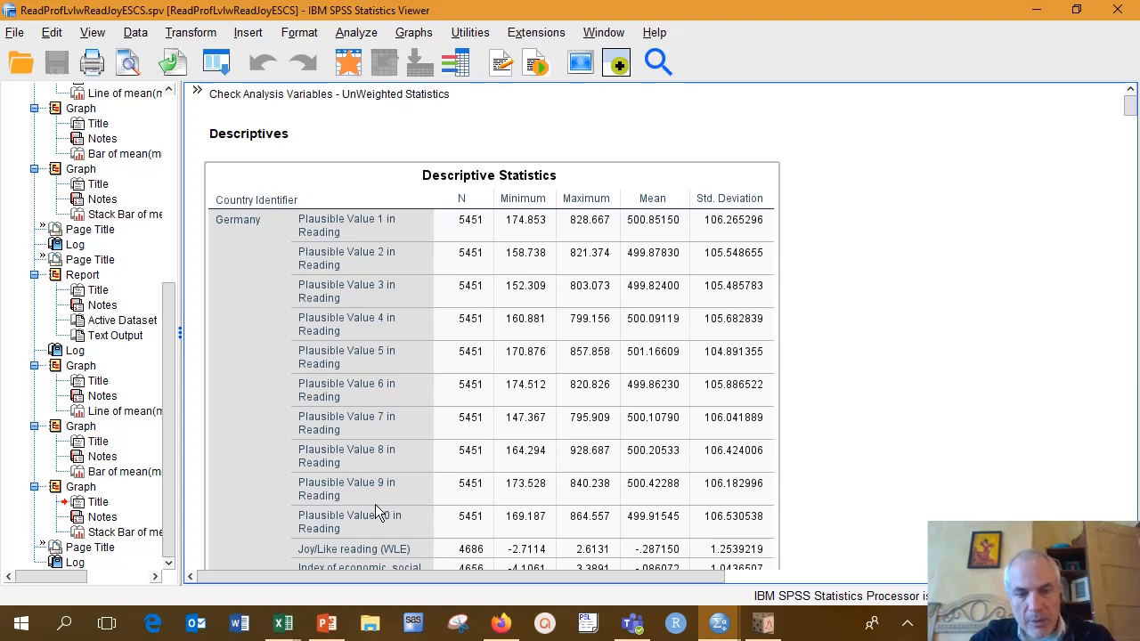
scroll(399, 554, "down", 2)
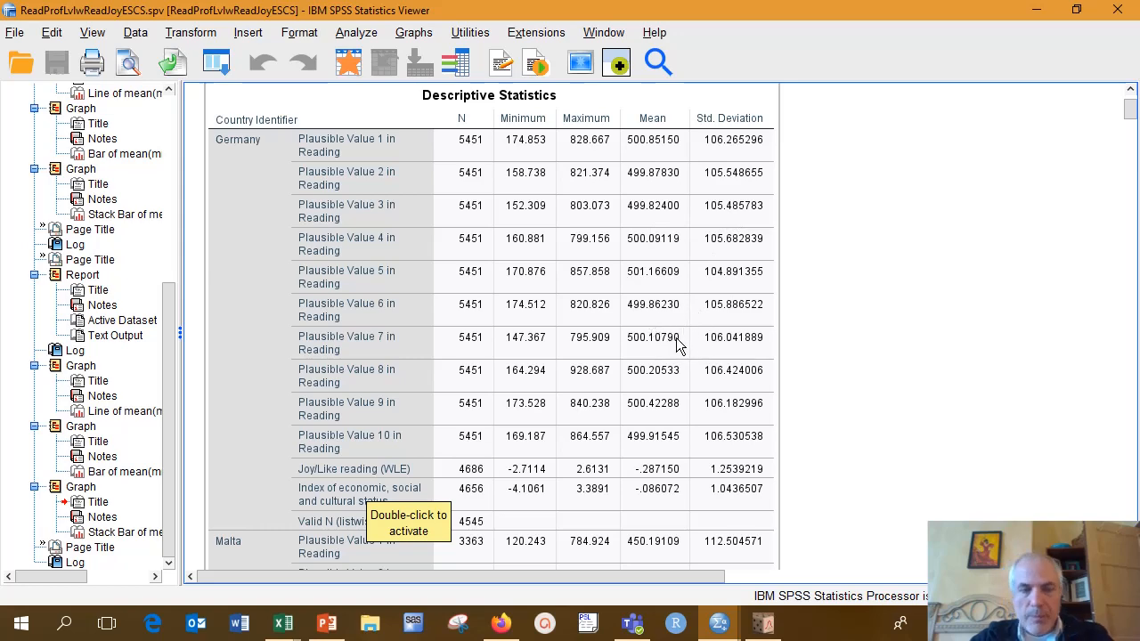
scroll(677, 345, "down", 3)
scroll(663, 347, "down", 3)
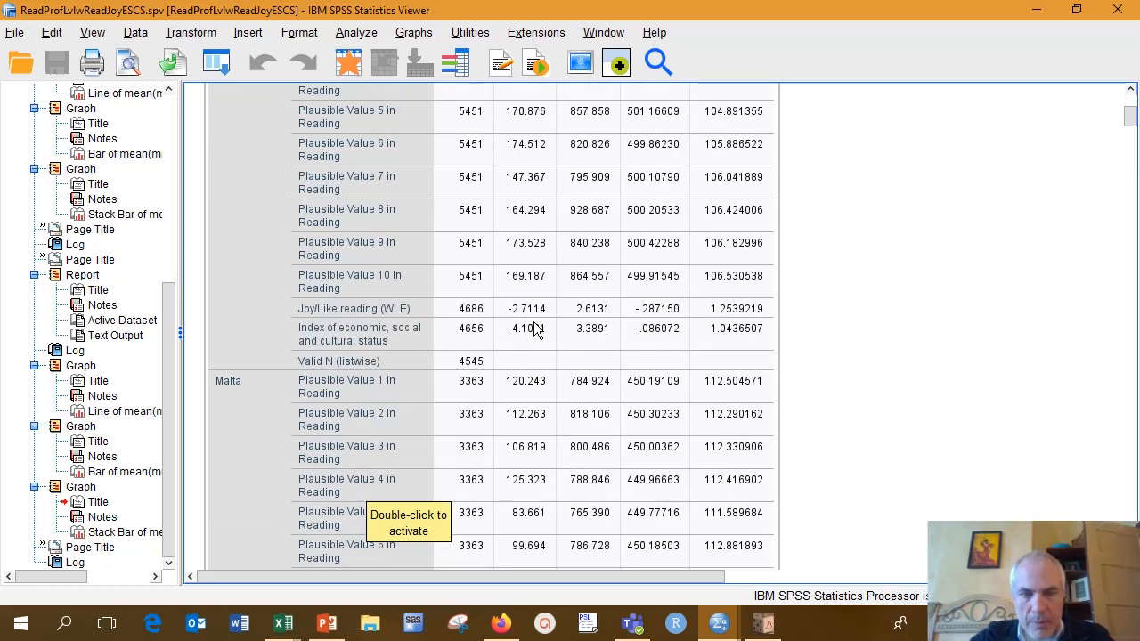
scroll(575, 304, "up", 3)
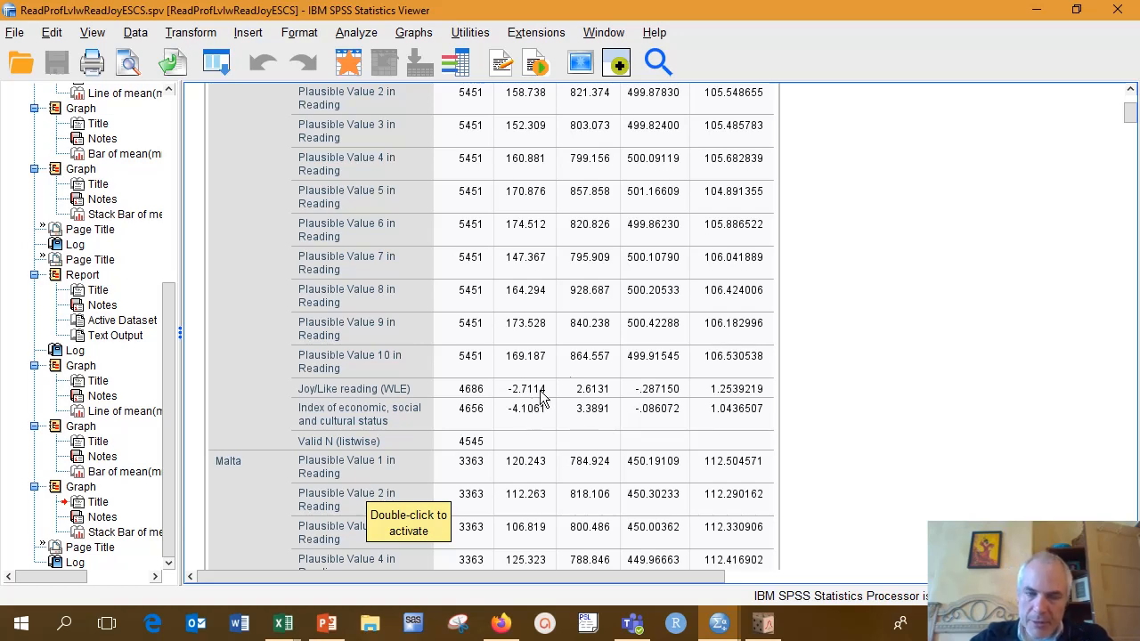
scroll(576, 351, "up", 4)
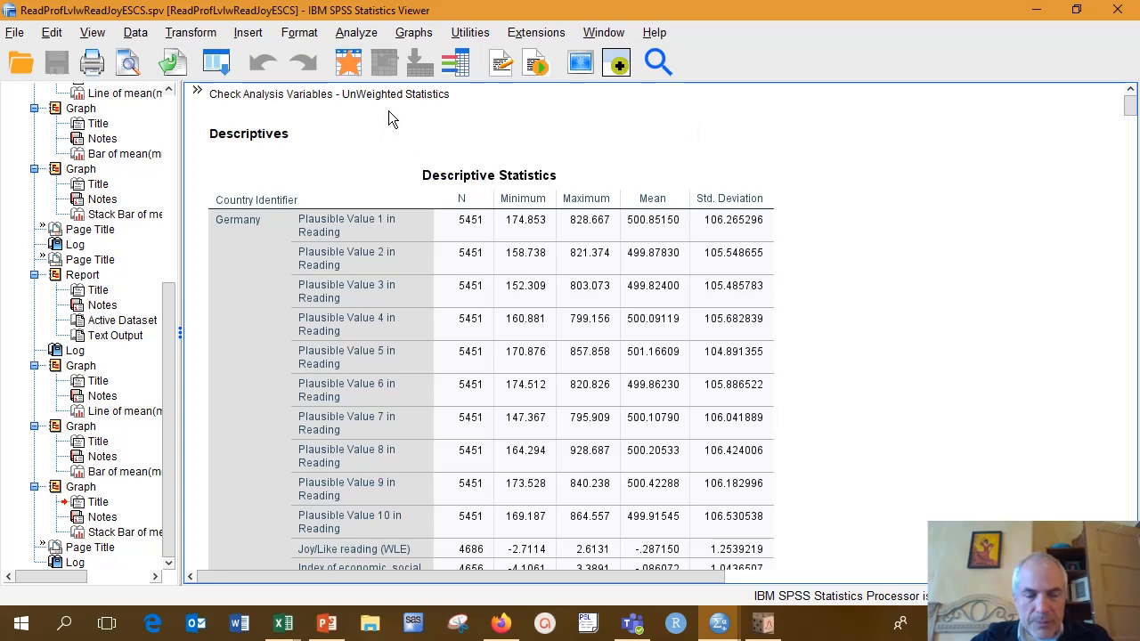
left_click(511, 292)
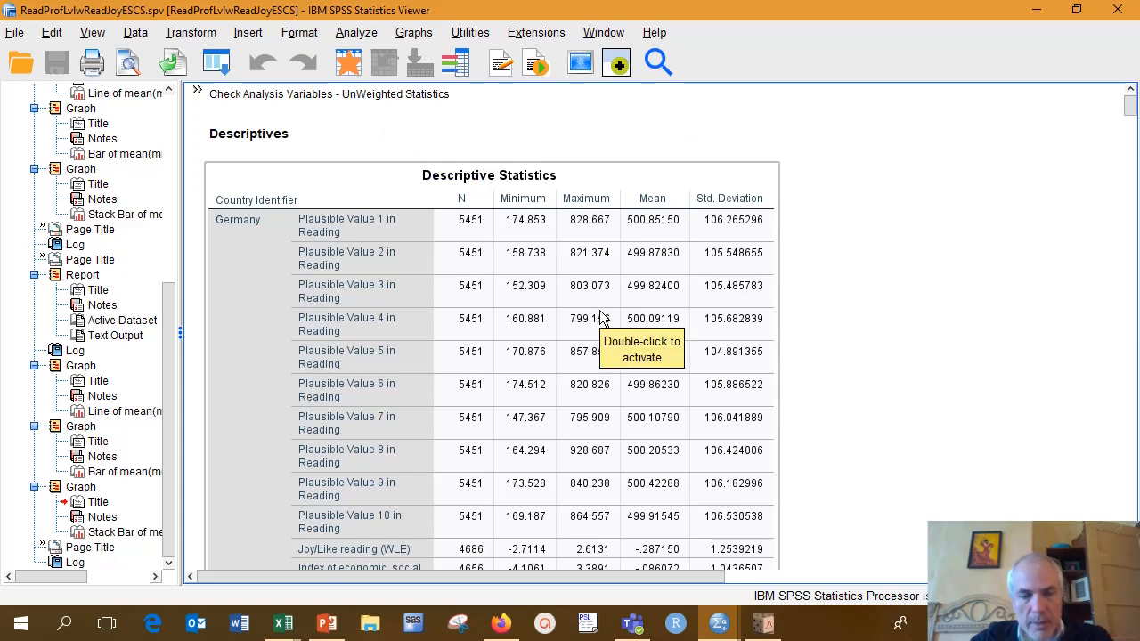
scroll(596, 330, "down", 10)
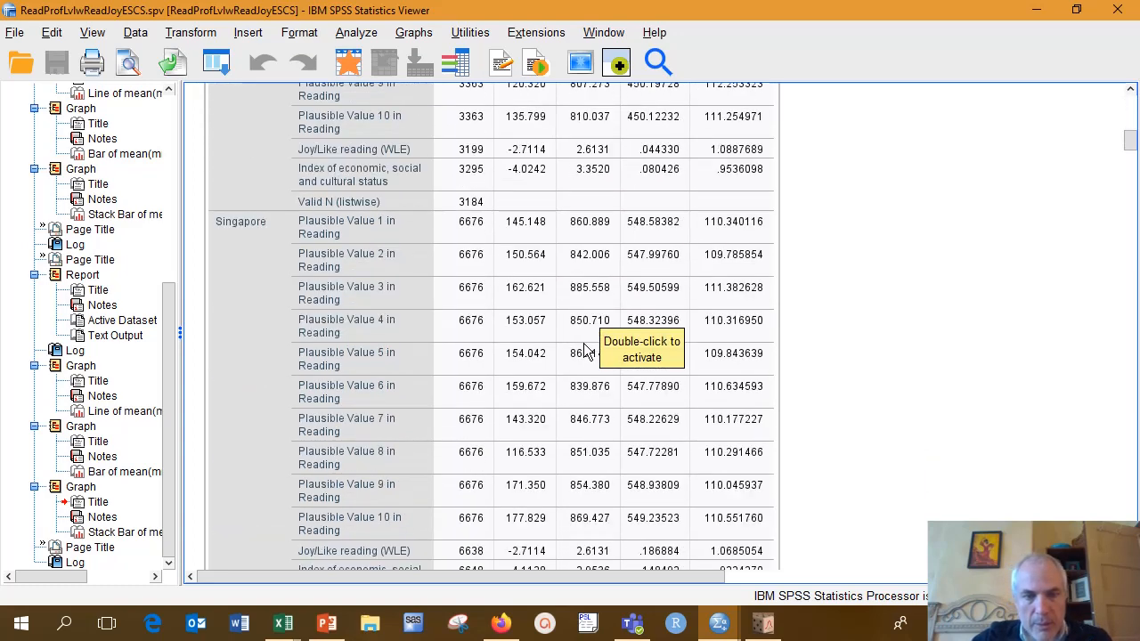
scroll(585, 350, "down", 10)
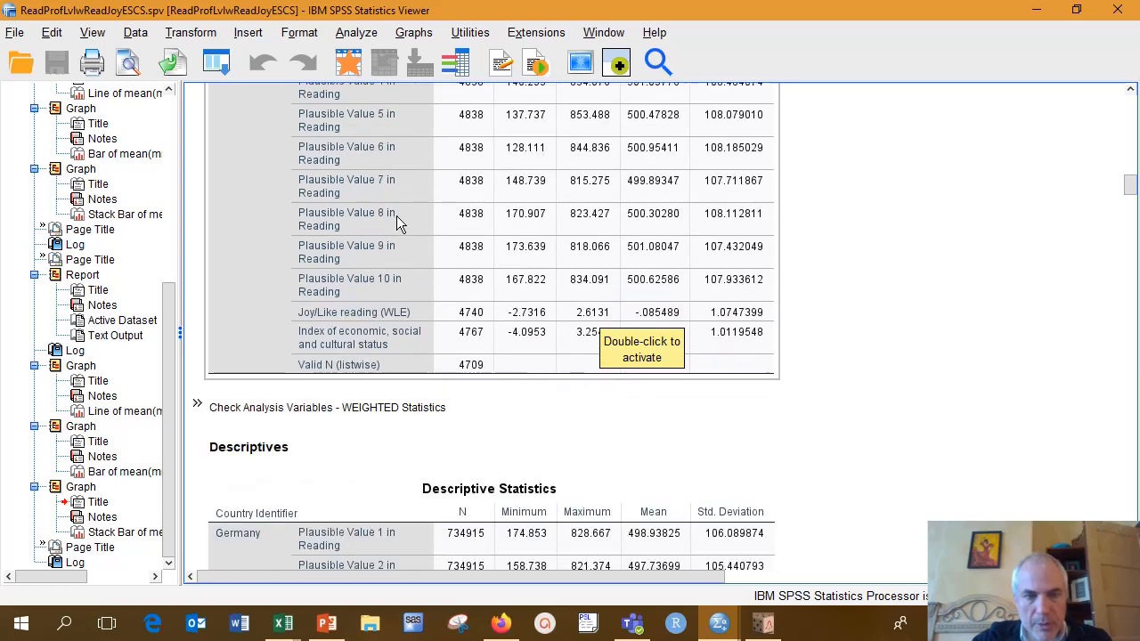
Step: Examine the weighted descriptive statistics of the analysis variables from Germany through the United States
scroll(396, 216, "down", 5)
left_click(420, 204)
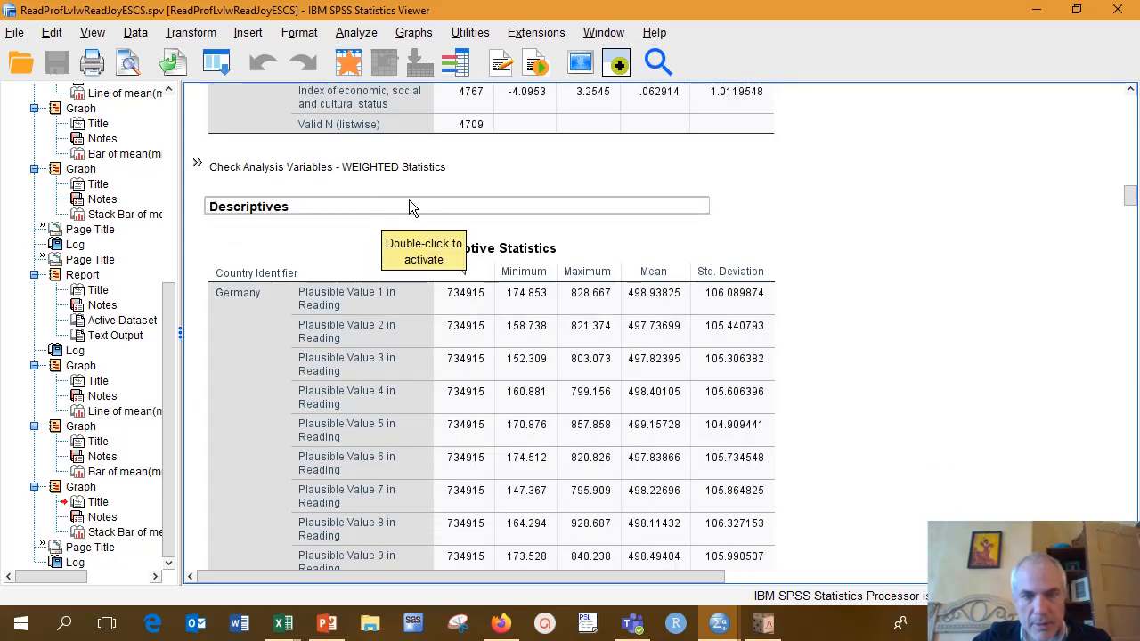
left_click(384, 365)
left_click(386, 188)
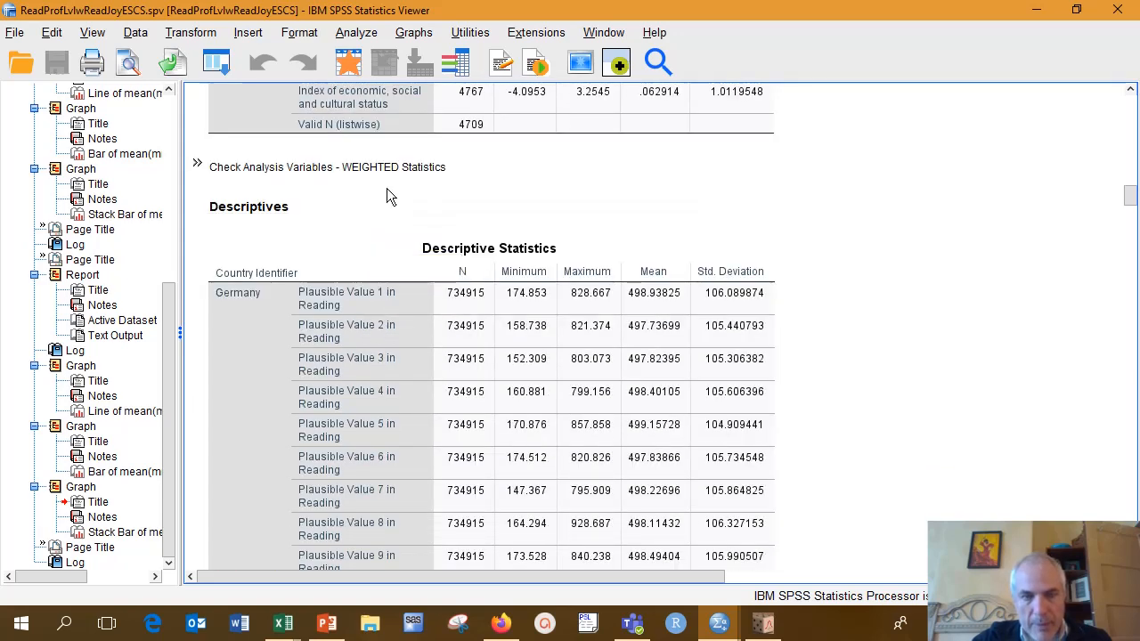
left_click(340, 288)
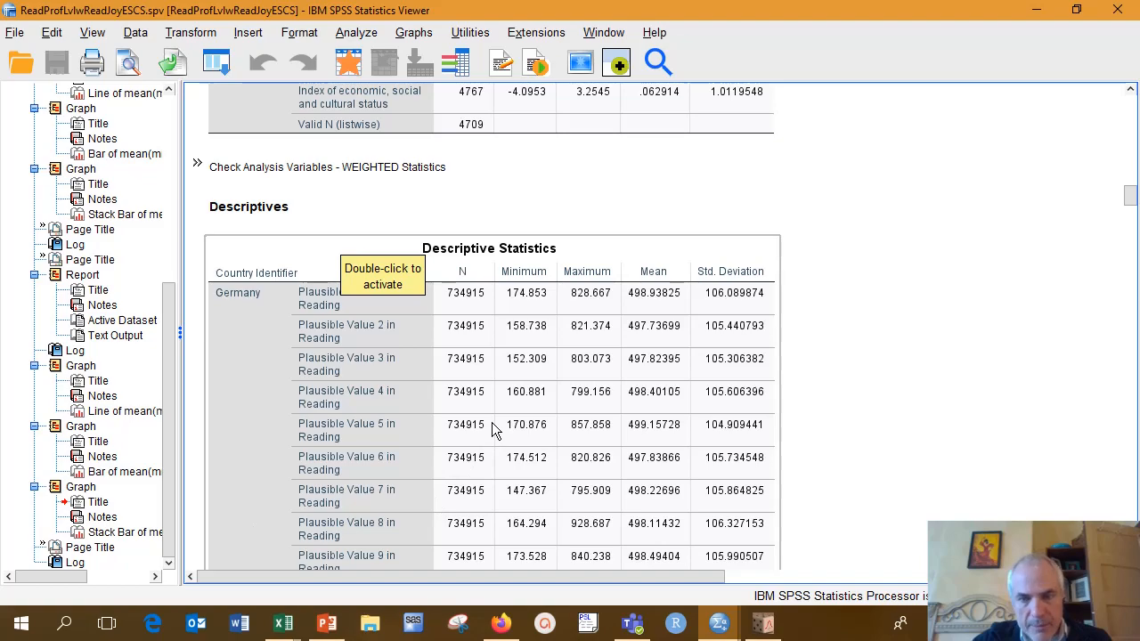
scroll(492, 422, "down", 3)
scroll(500, 412, "down", 15)
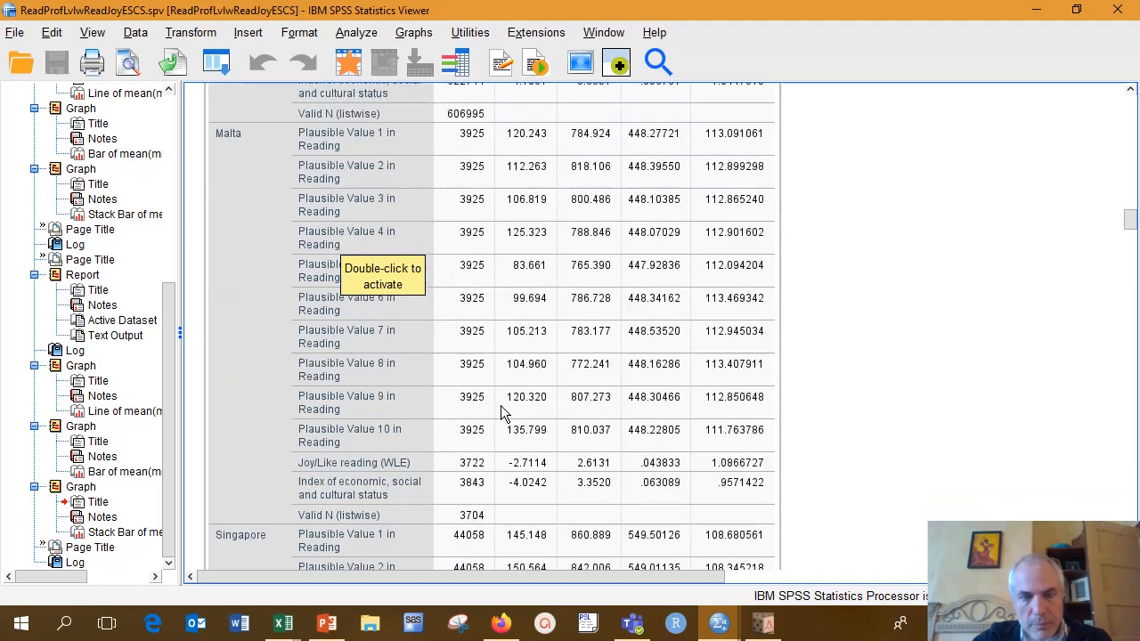
scroll(500, 411, "down", 15)
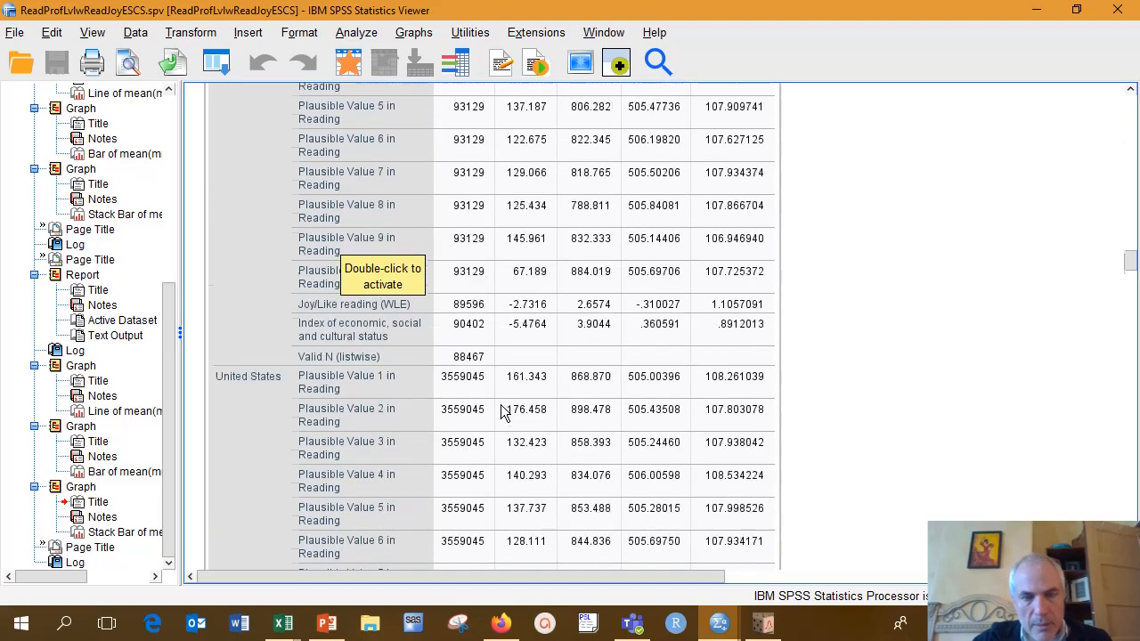
scroll(501, 412, "down", 1)
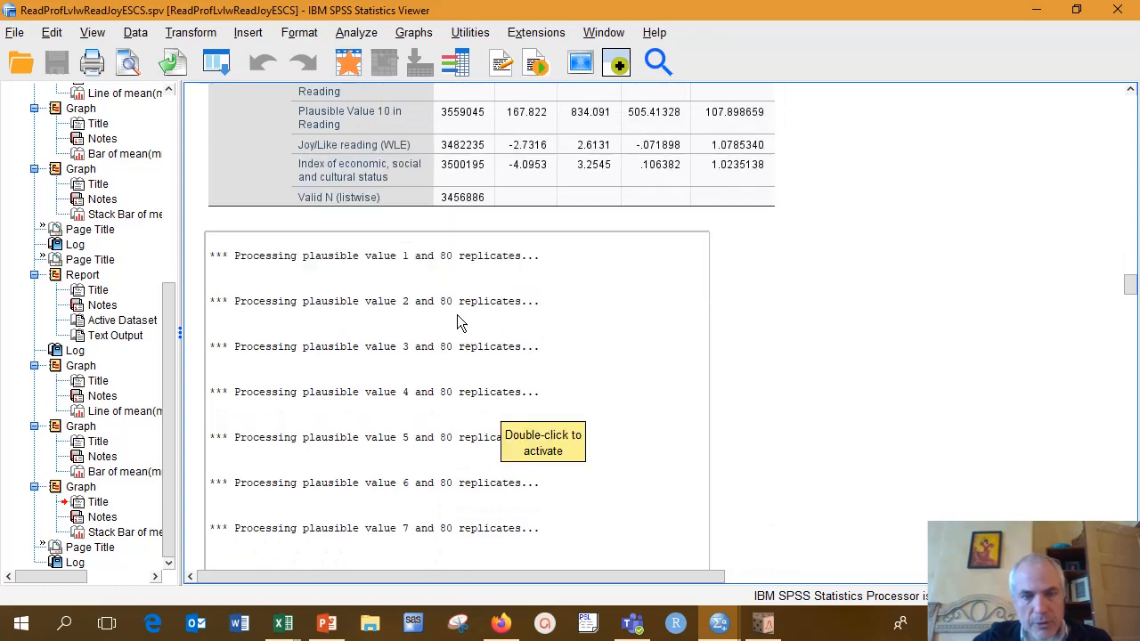
Step: Check the plausible value processing log and read the report of mean JOYREAD by performance group of PVREAD
scroll(511, 378, "down", 2)
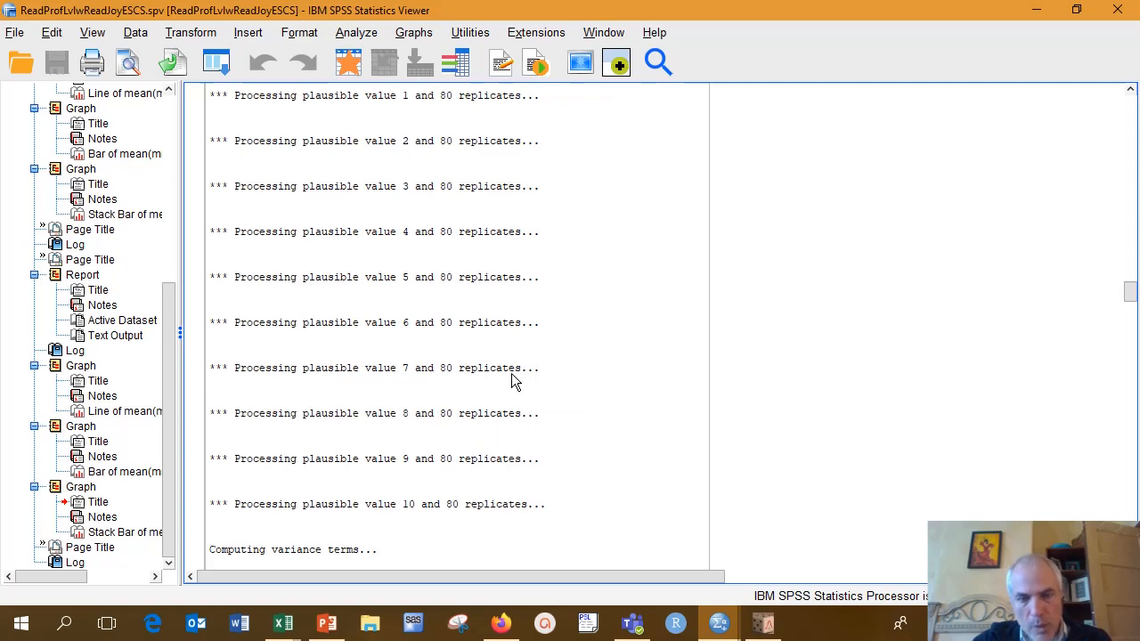
scroll(511, 379, "down", 3)
scroll(511, 370, "down", 1)
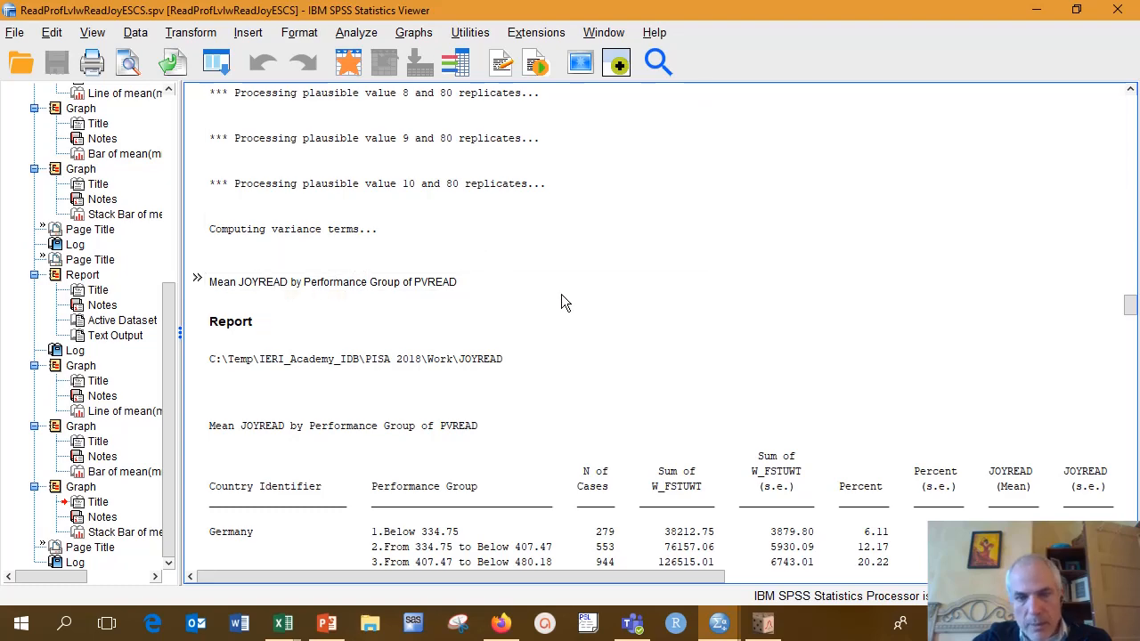
scroll(562, 297, "down", 2)
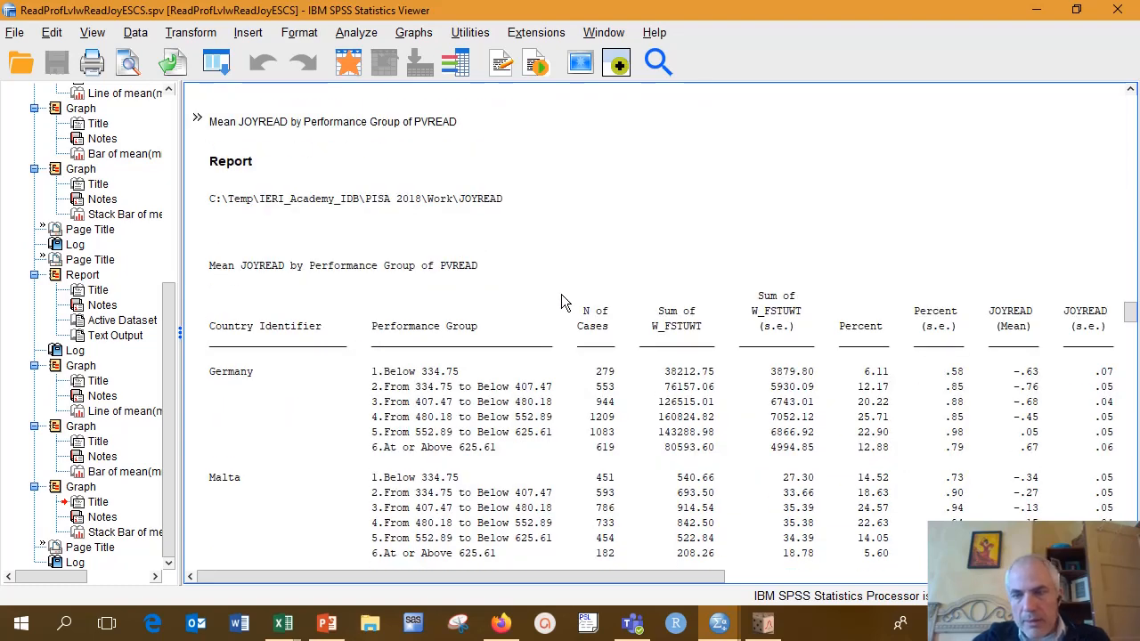
scroll(562, 303, "down", 2)
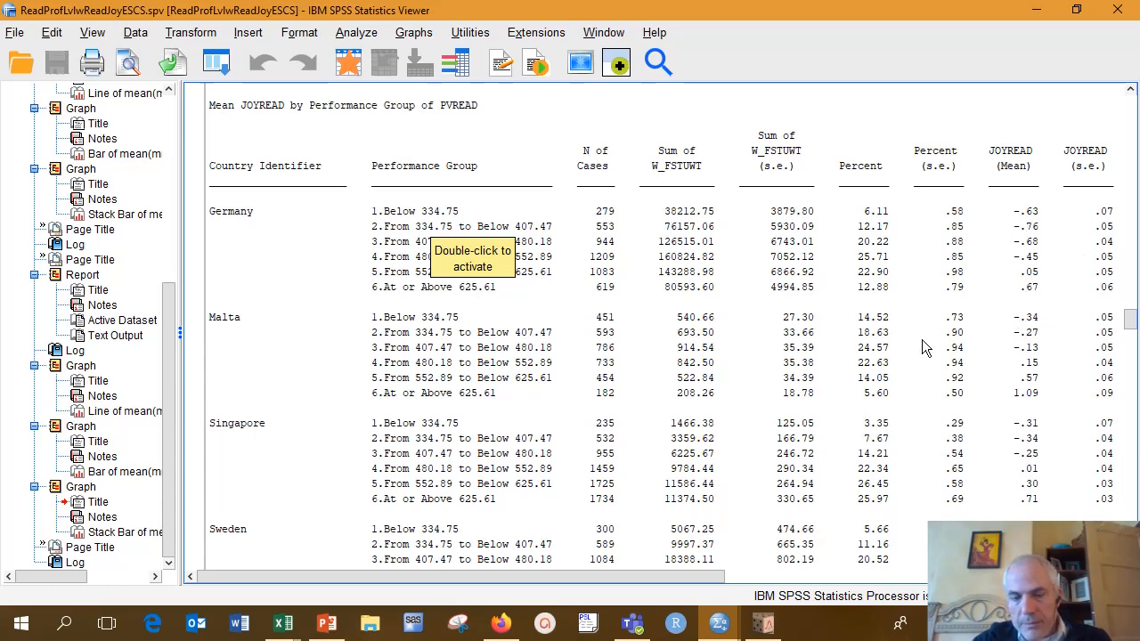
Step: Examine the JOYREAD report's standard deviation and percent missing columns across countries, and its table average rows
left_click_drag(680, 576, 834, 576)
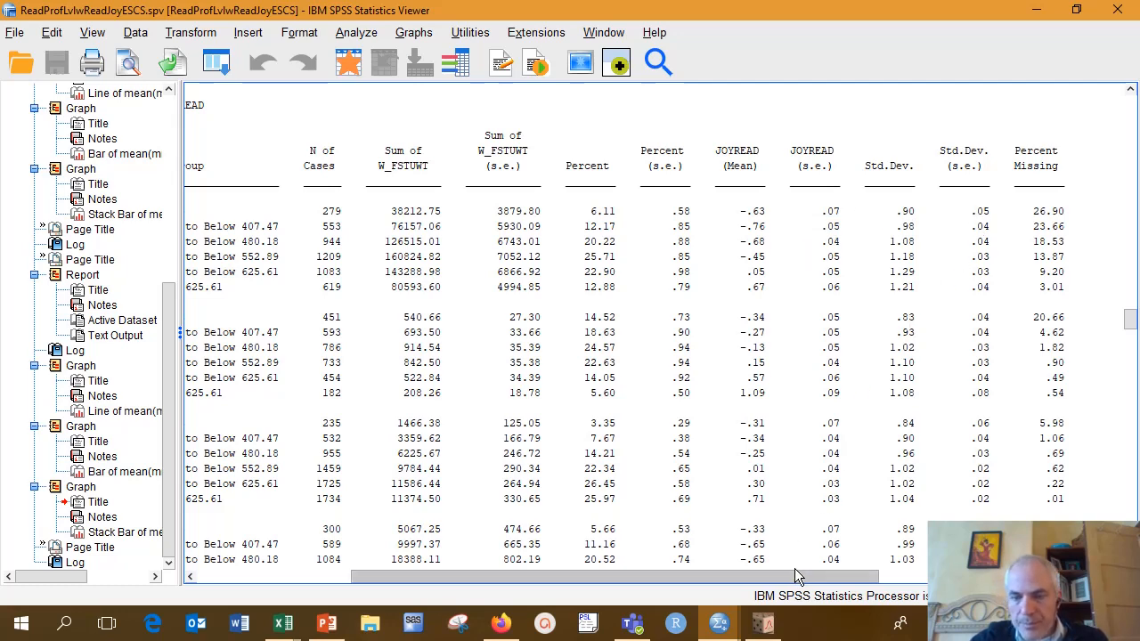
left_click_drag(803, 575, 649, 574)
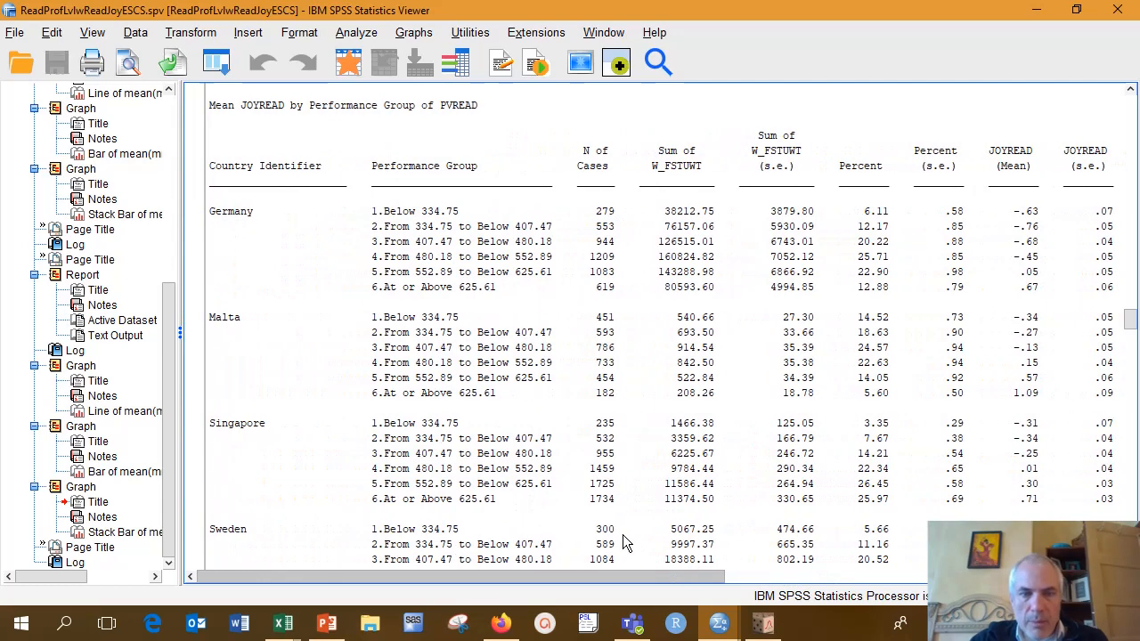
scroll(659, 487, "down", 4)
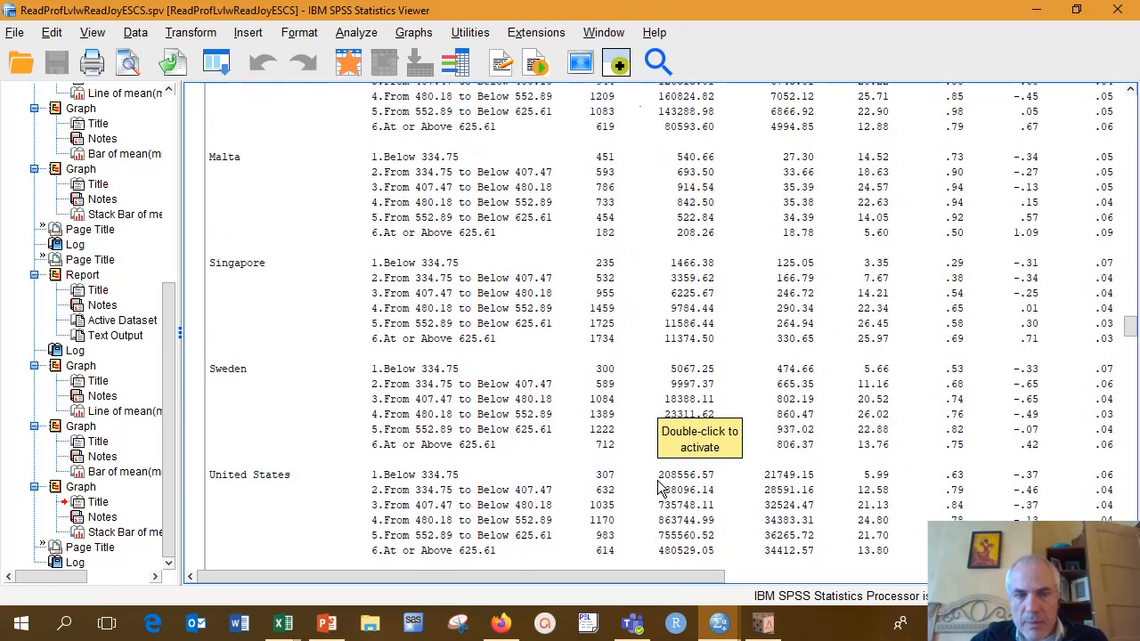
left_click_drag(650, 577, 870, 557)
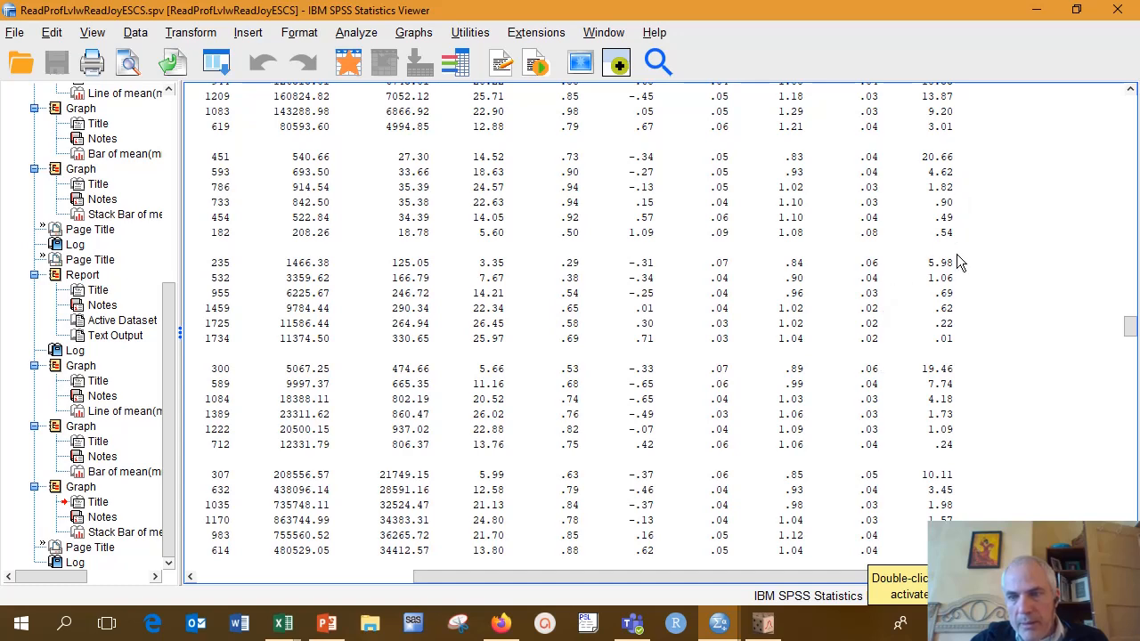
left_click_drag(685, 577, 921, 522)
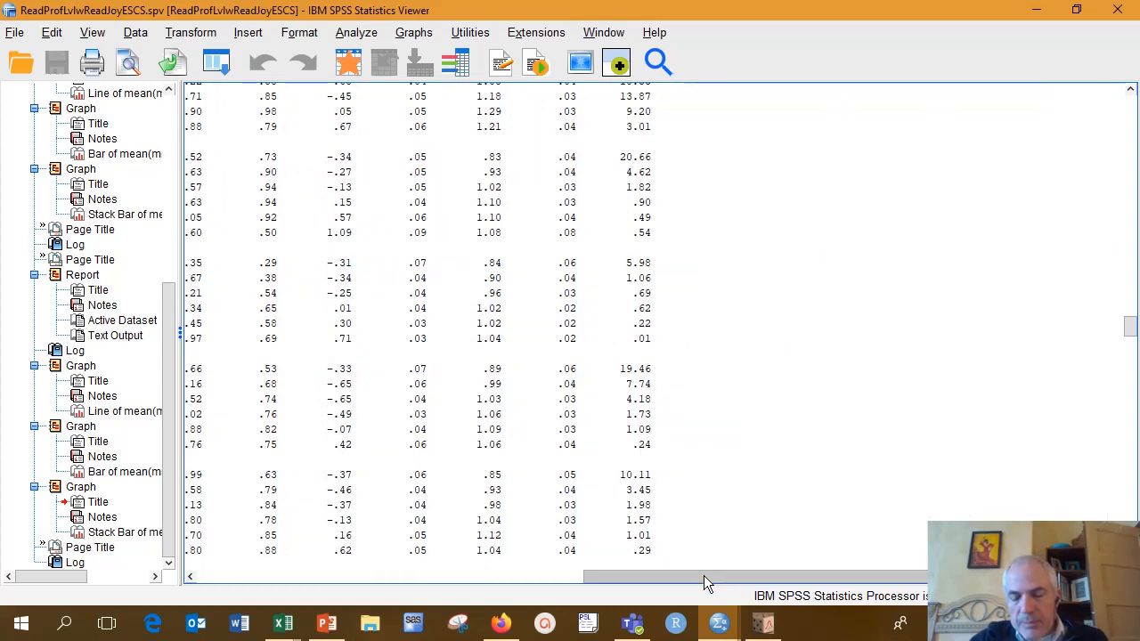
left_click_drag(704, 575, 656, 553)
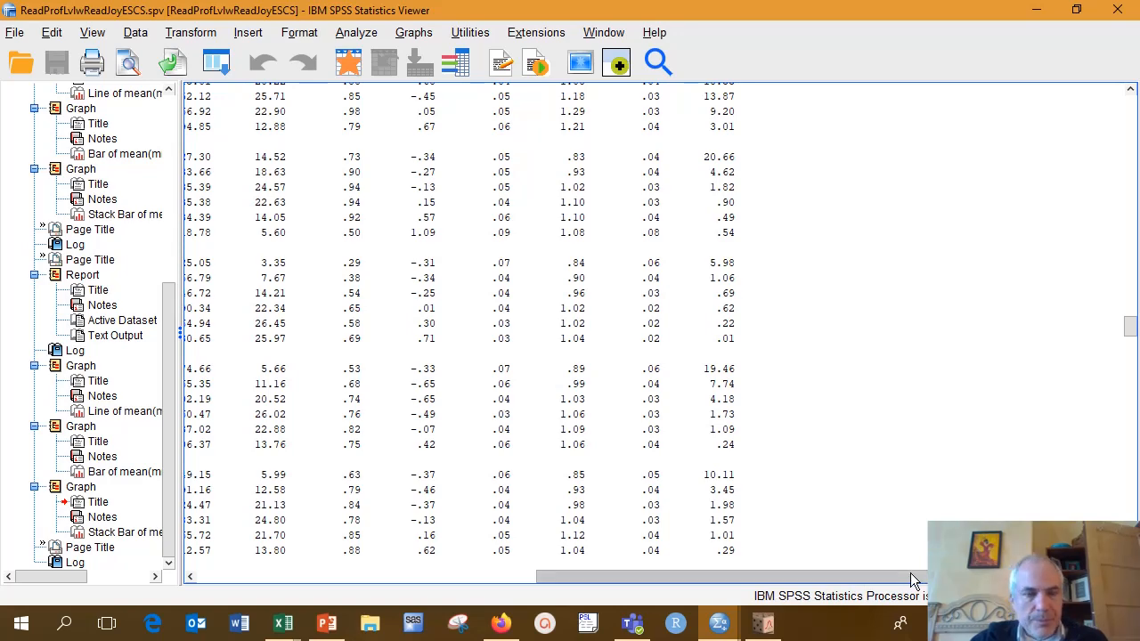
left_click_drag(910, 572, 584, 580)
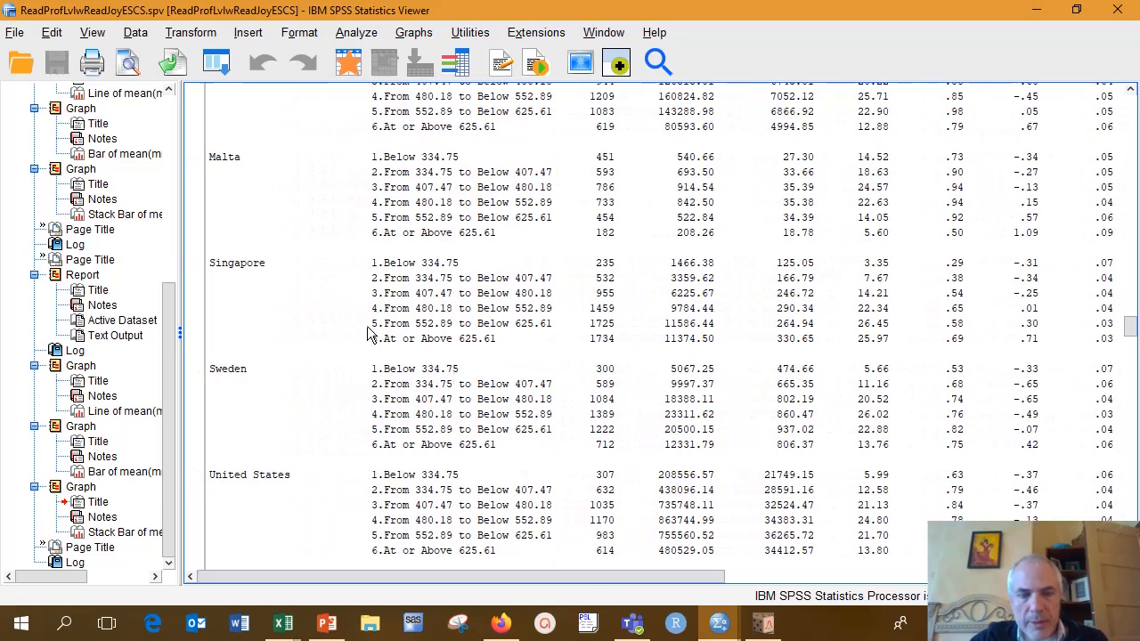
scroll(367, 326, "down", 9)
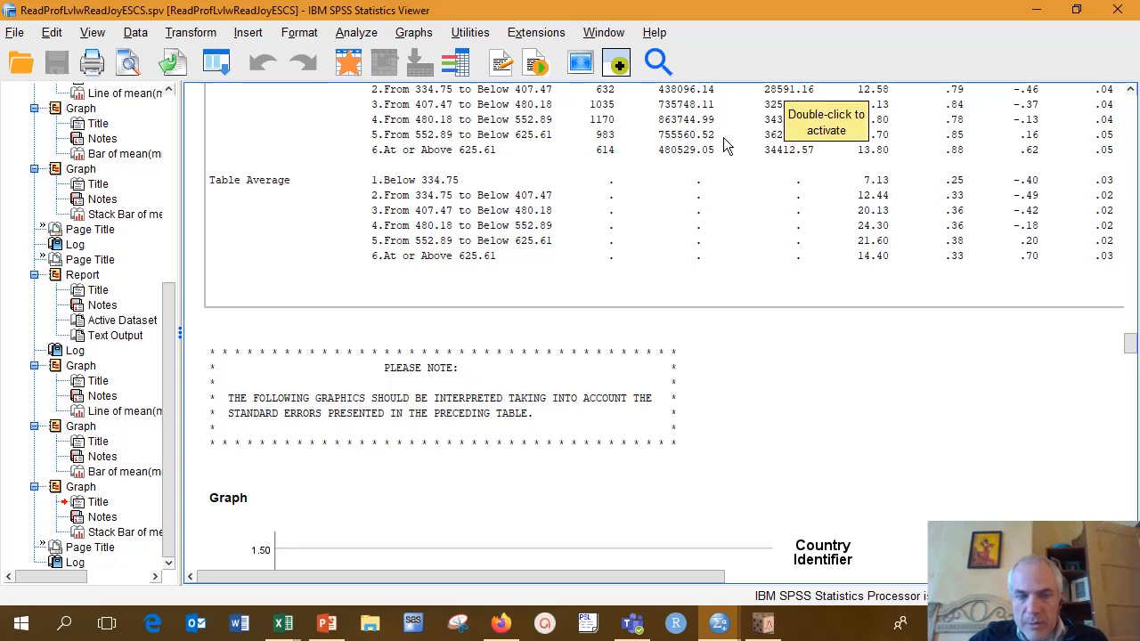
Step: Compare the JOYREAD line graph, bar graph and stacked percent graph by country and performance group
scroll(718, 143, "down", 9)
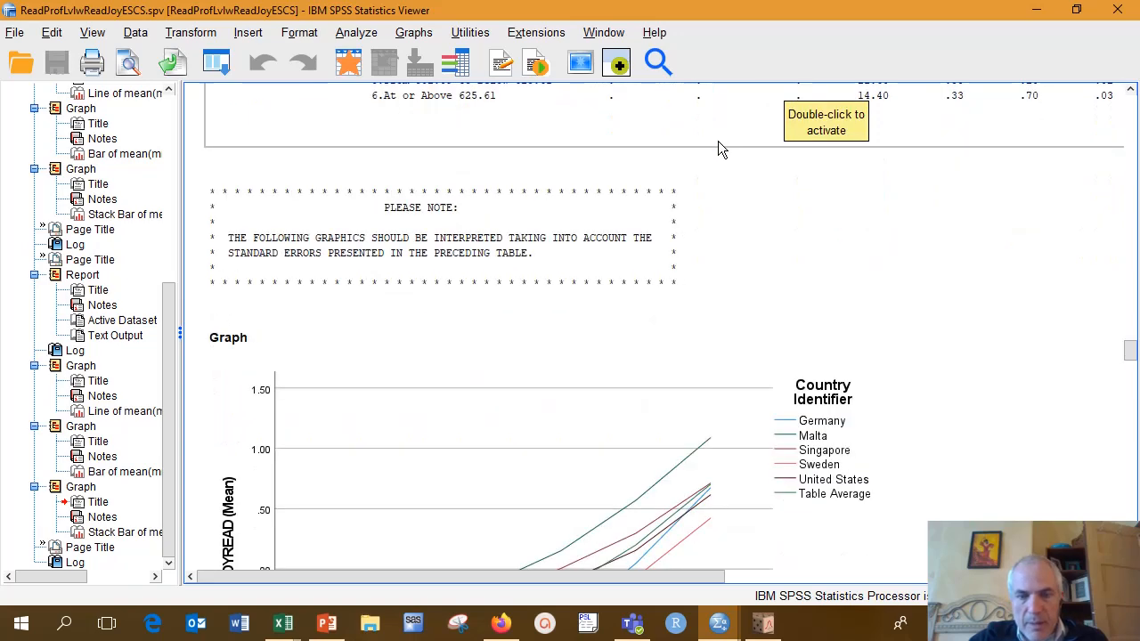
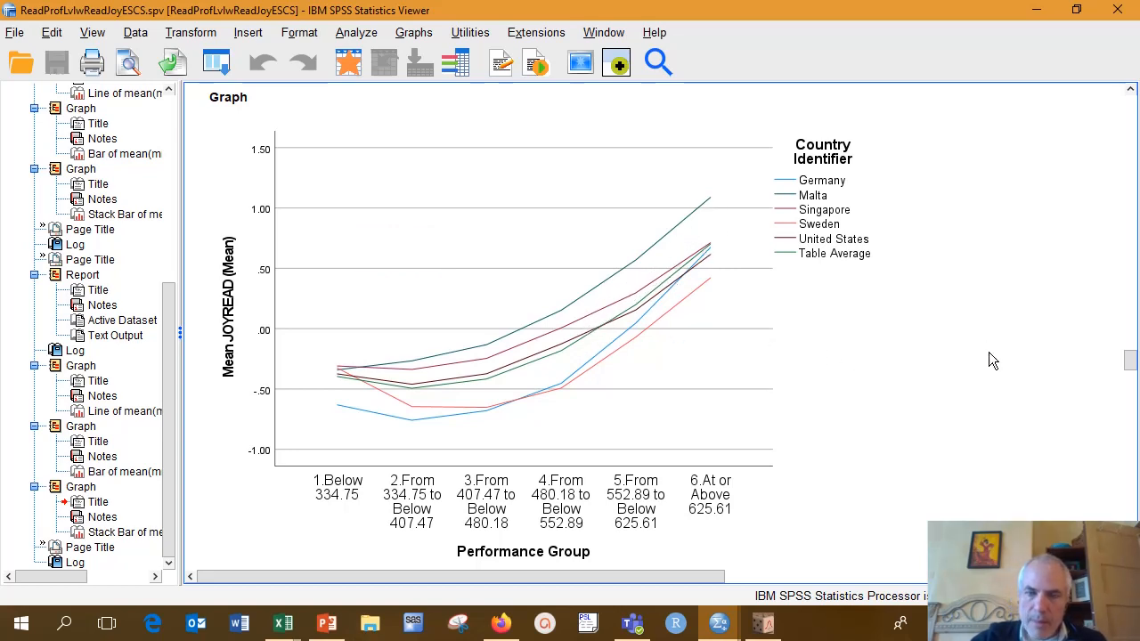
scroll(985, 352, "down", 5)
scroll(984, 352, "down", 5)
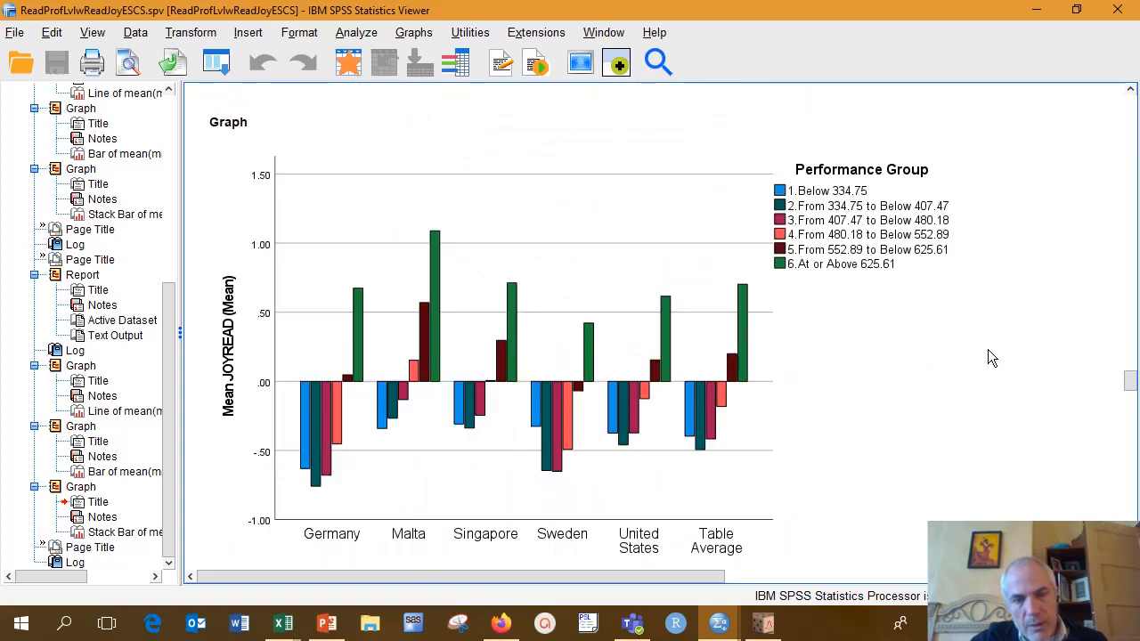
left_click(407, 532)
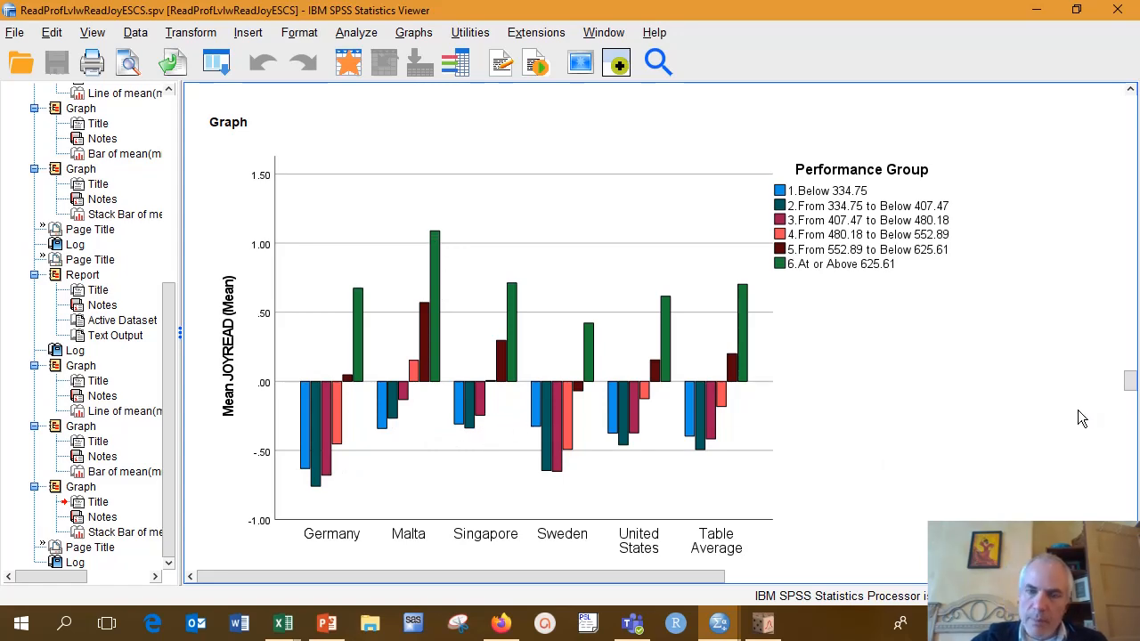
scroll(1078, 411, "down", 5)
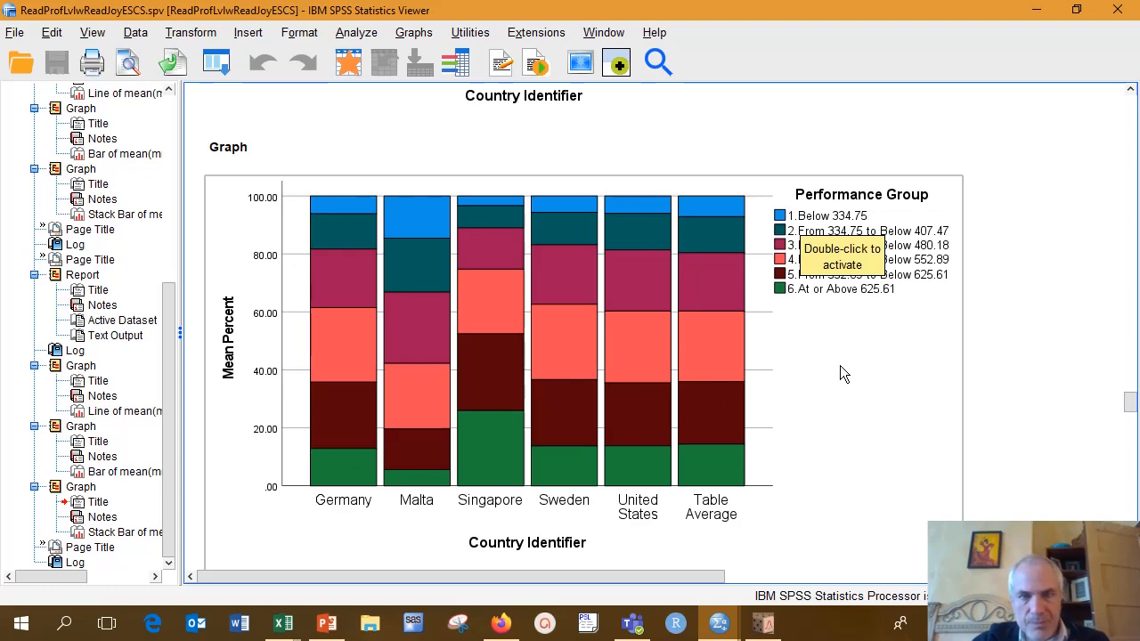
Step: Read the report of mean ESCS by performance group of PVREAD from Germany to the table average
scroll(840, 374, "down", 10)
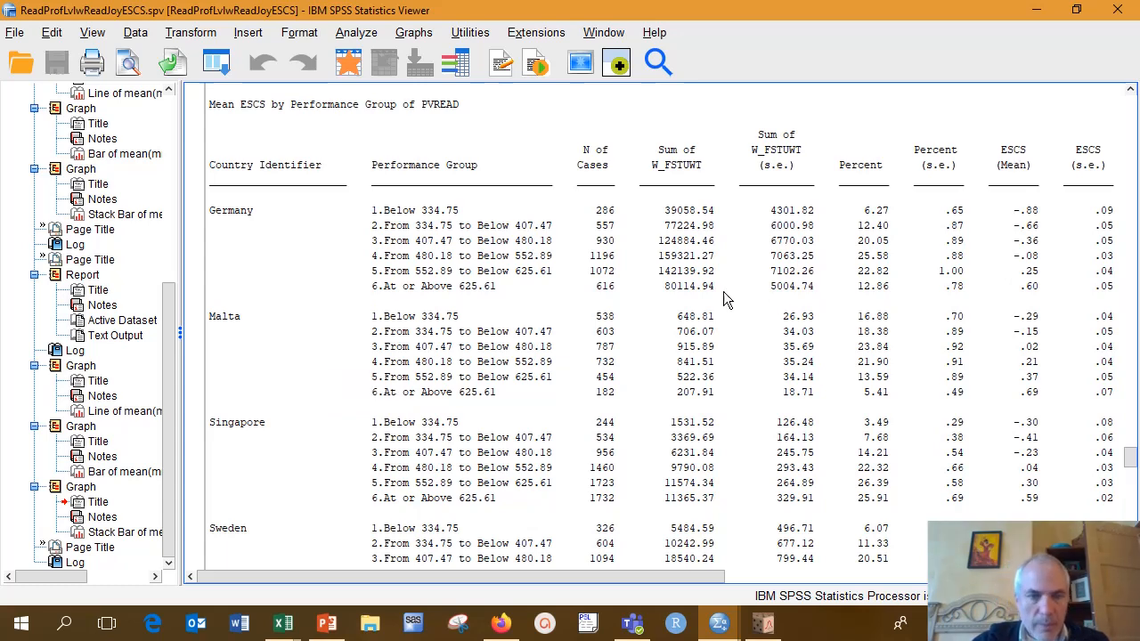
scroll(723, 294, "down", 5)
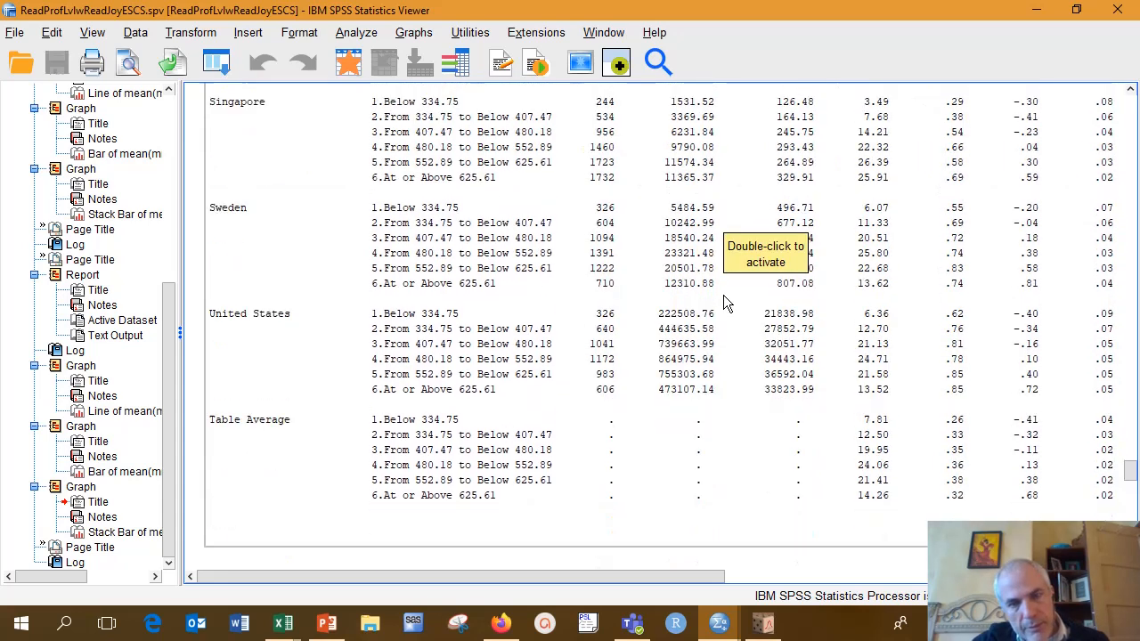
Step: Compare the mean ESCS line graph, bar graph and stacked percent graph by country and performance group
scroll(723, 294, "down", 10)
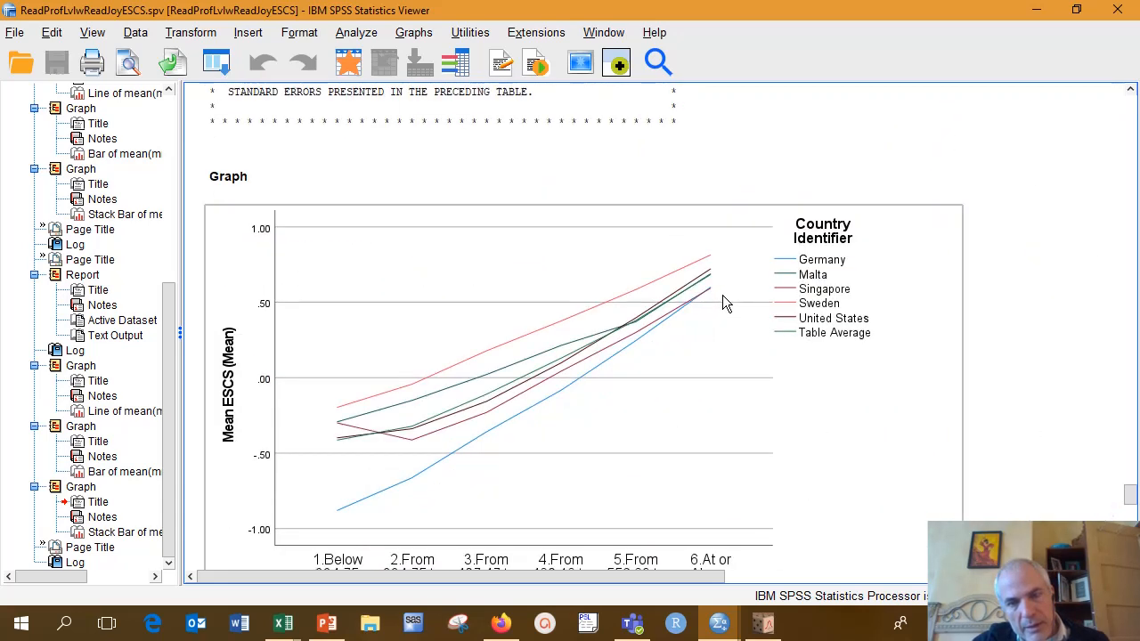
scroll(722, 303, "down", 2)
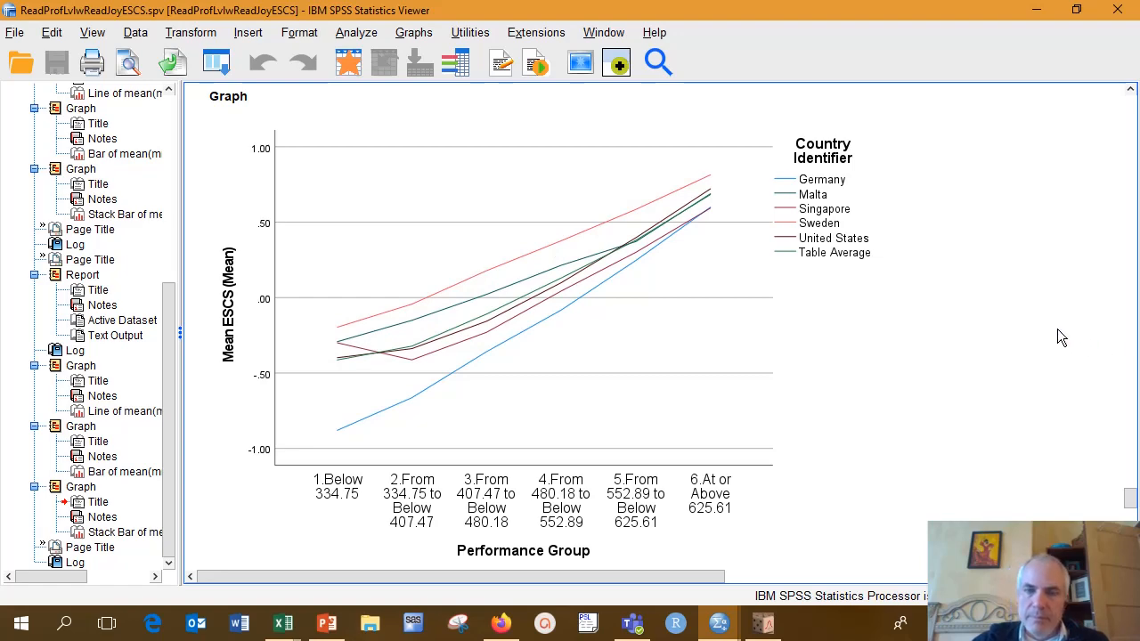
scroll(1057, 328, "down", 10)
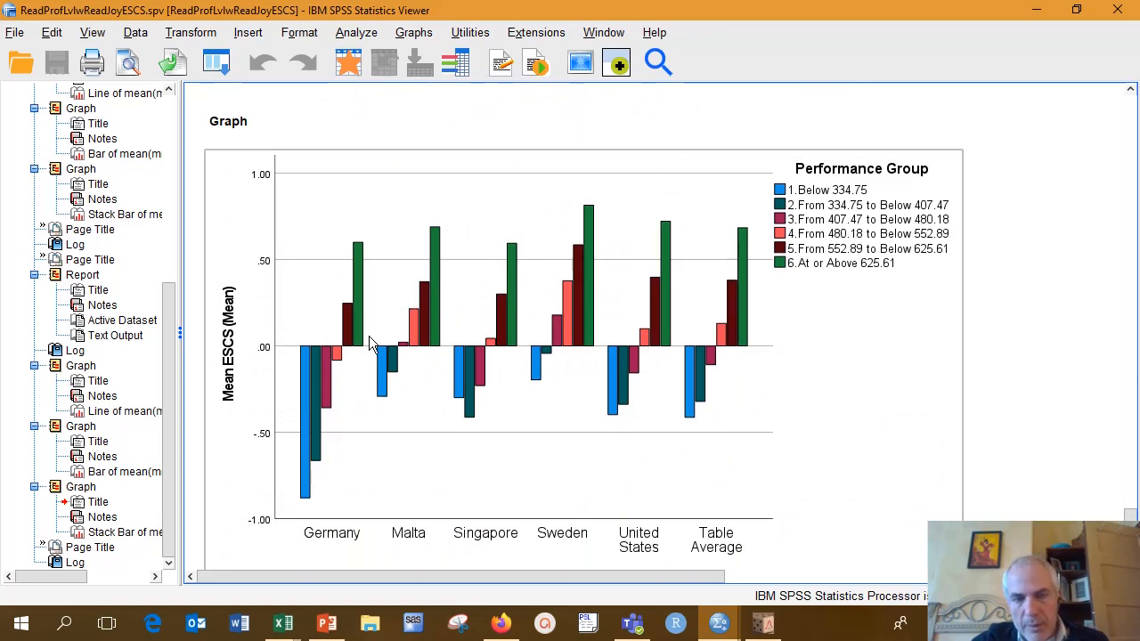
scroll(884, 299, "down", 10)
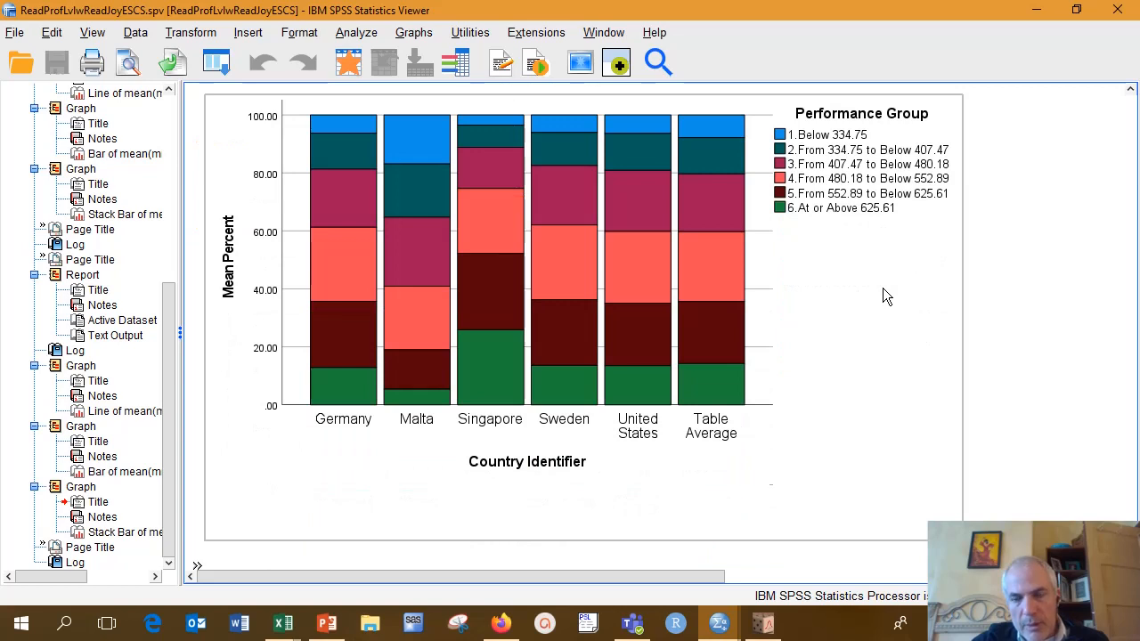
scroll(884, 298, "up", 2)
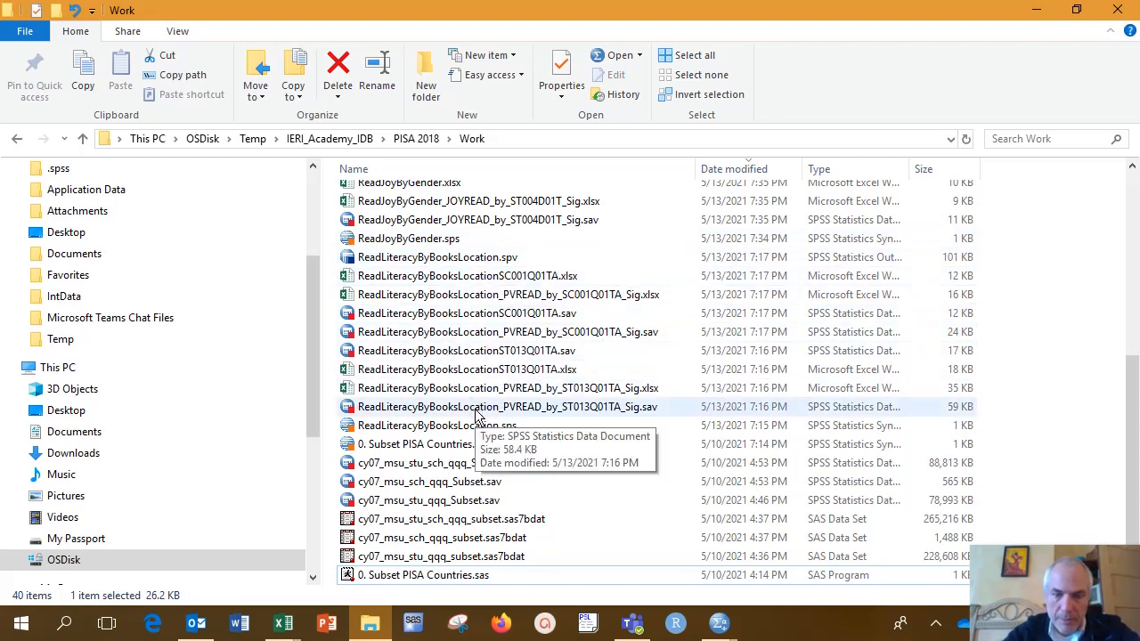
Step: Open ReadProfLvlwReadJoyESCS_JOYREAD_by_CNTRYID_Sig.xlsx in Excel from the Work folder and widen the cutvar, refgroup and compgroup columns
scroll(543, 405, "up", 5)
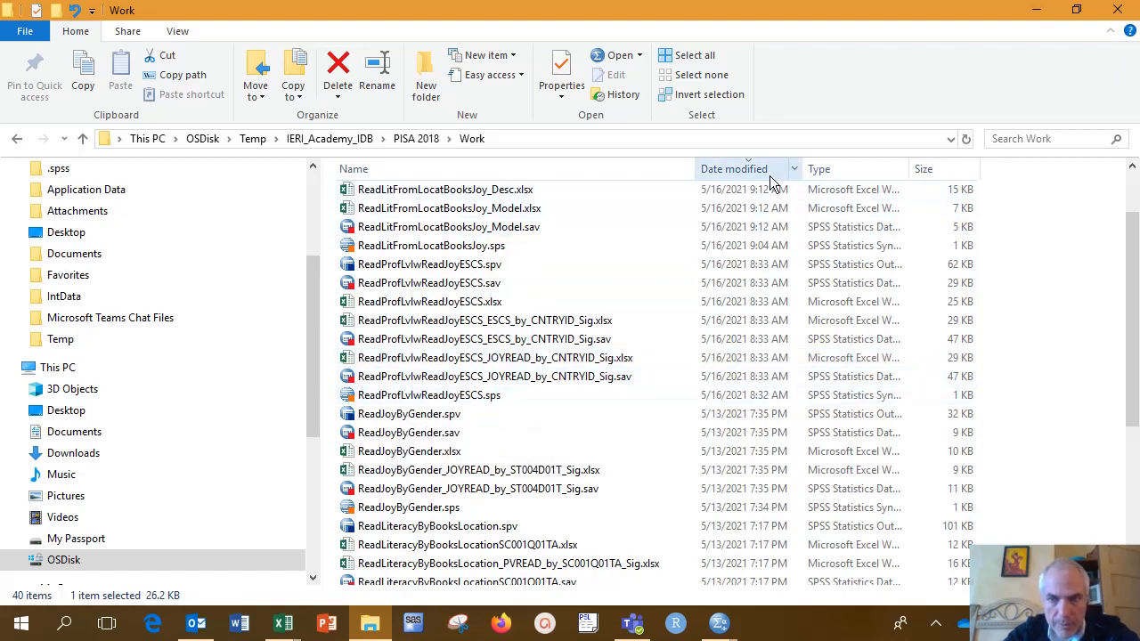
left_click(522, 366)
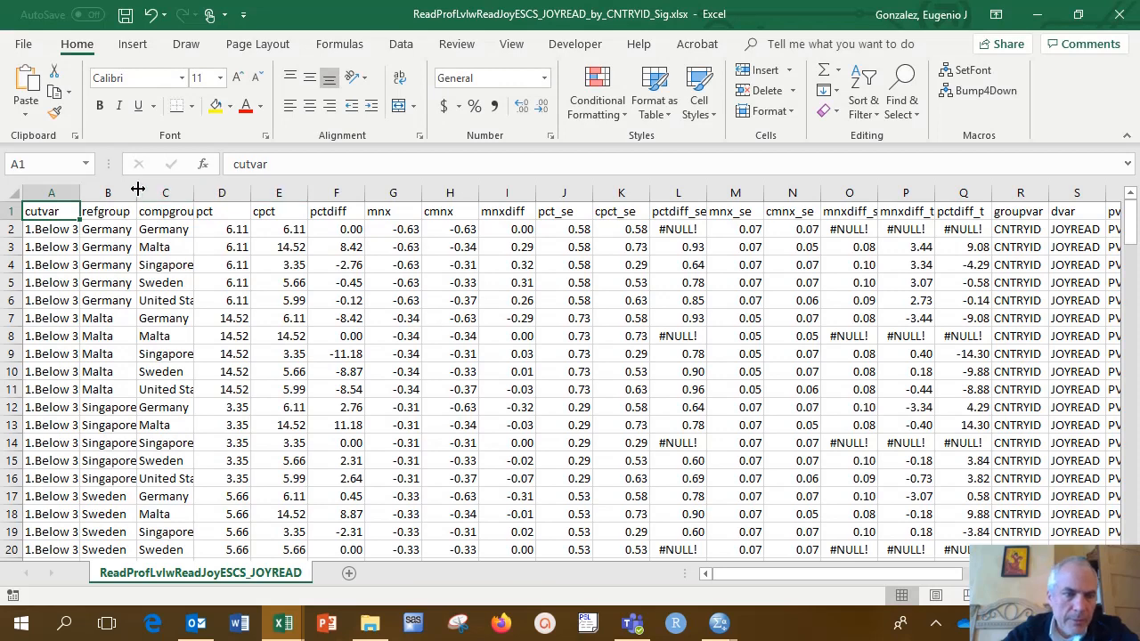
left_click_drag(136, 189, 262, 188)
left_click_drag(81, 193, 112, 193)
Step: Examine the Below 334.75 rows comparing Germany as reference group with each comparison country, including their pct values
left_click_drag(67, 228, 229, 295)
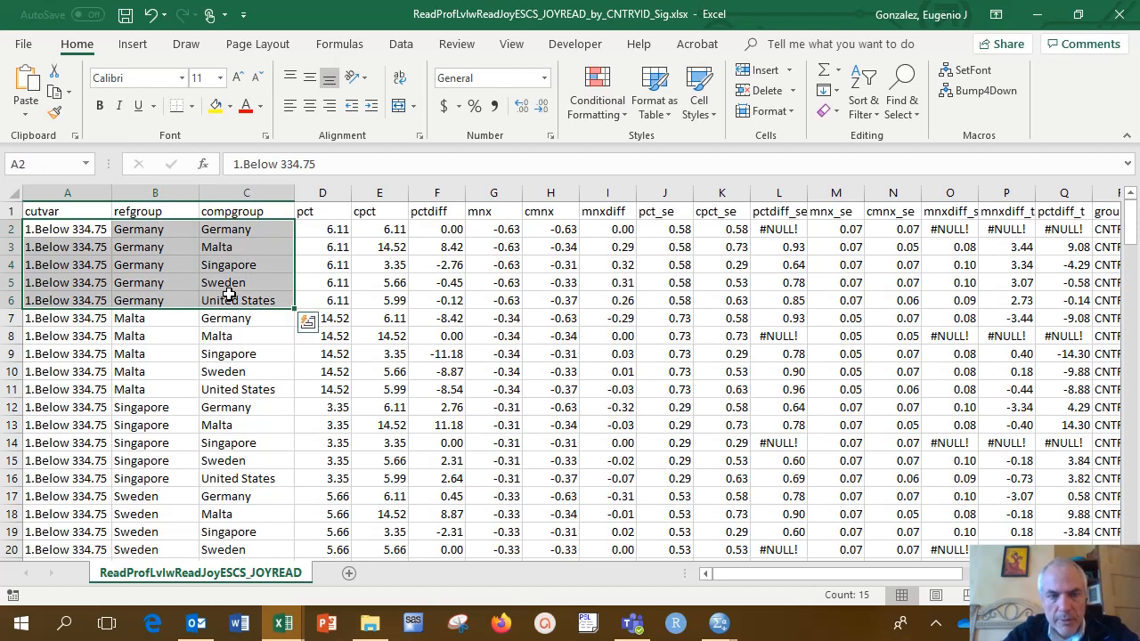
left_click_drag(323, 230, 324, 304)
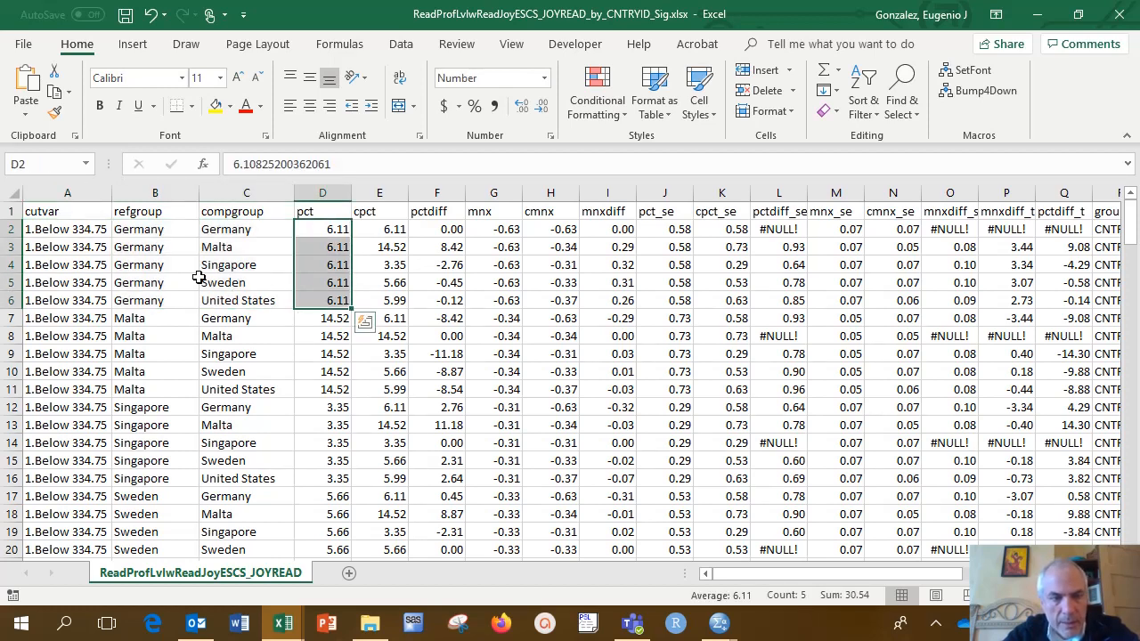
left_click_drag(152, 227, 161, 299)
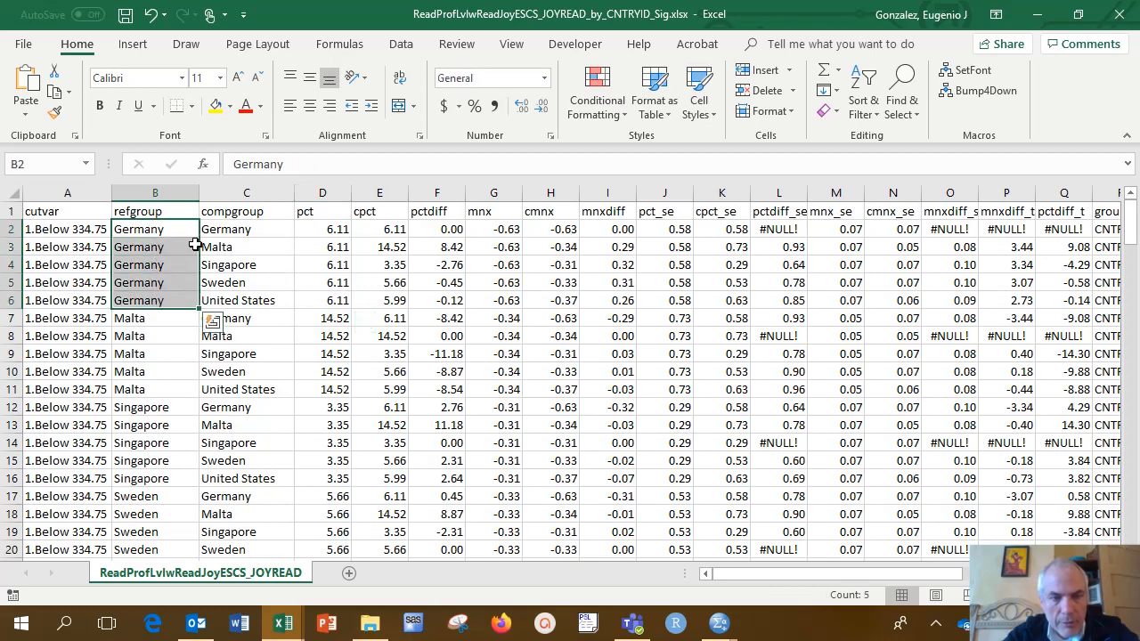
left_click(169, 229)
left_click(223, 248)
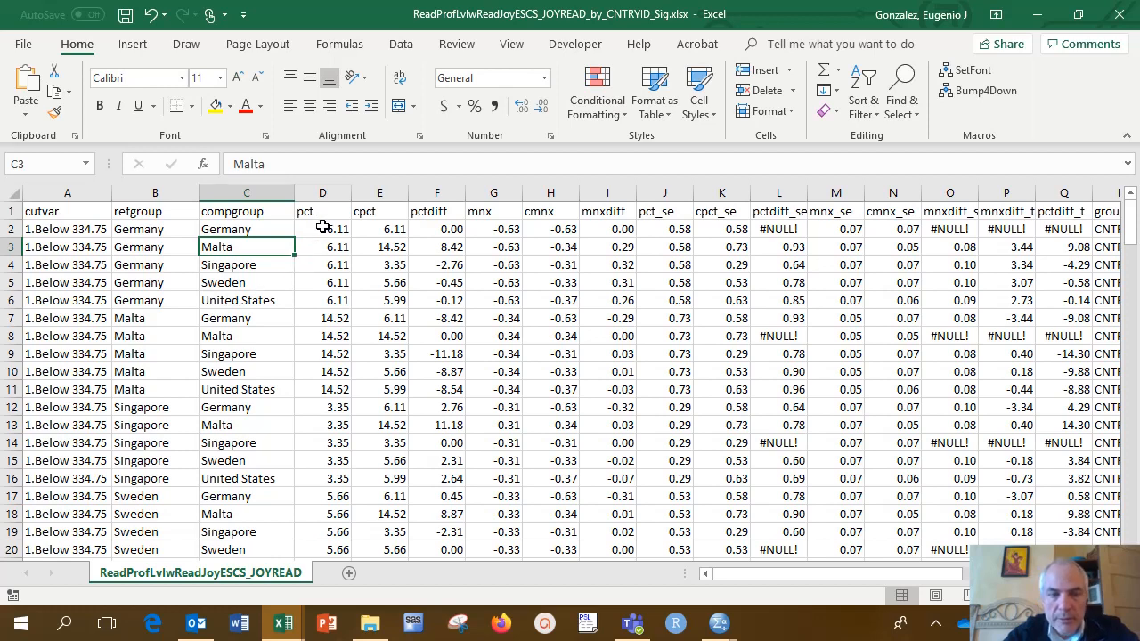
left_click_drag(323, 227, 337, 302)
key("ctrl+v")
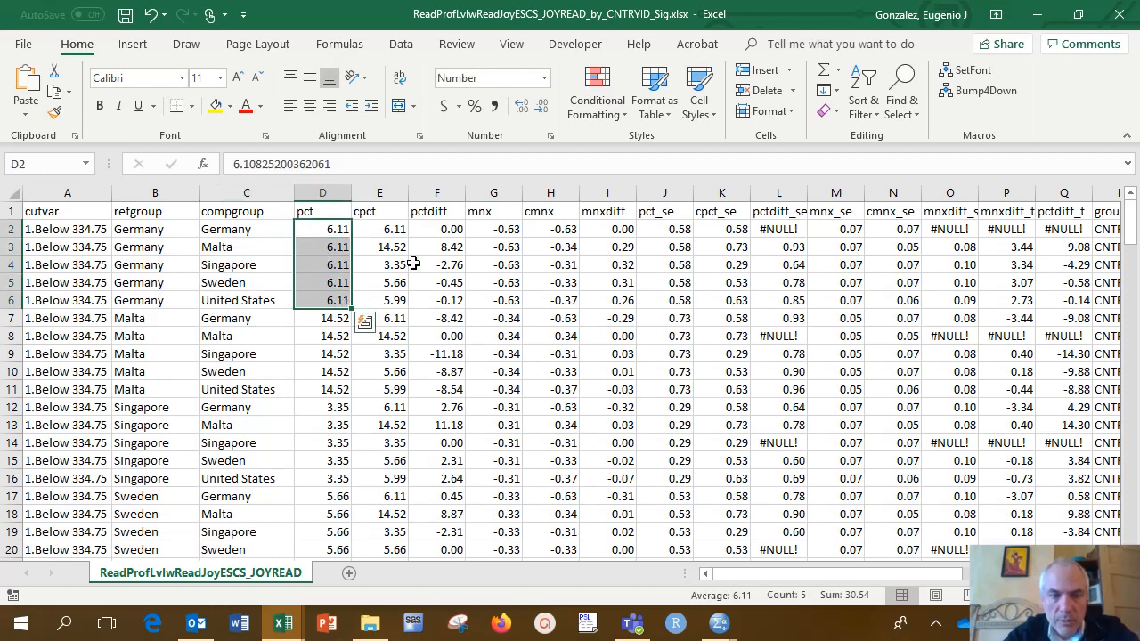
Step: Widen the pctdiff_se column and examine the pctdiff, mnxdiff, cmnx and mnx values in the Germany reference rows
left_click_drag(436, 229, 444, 298)
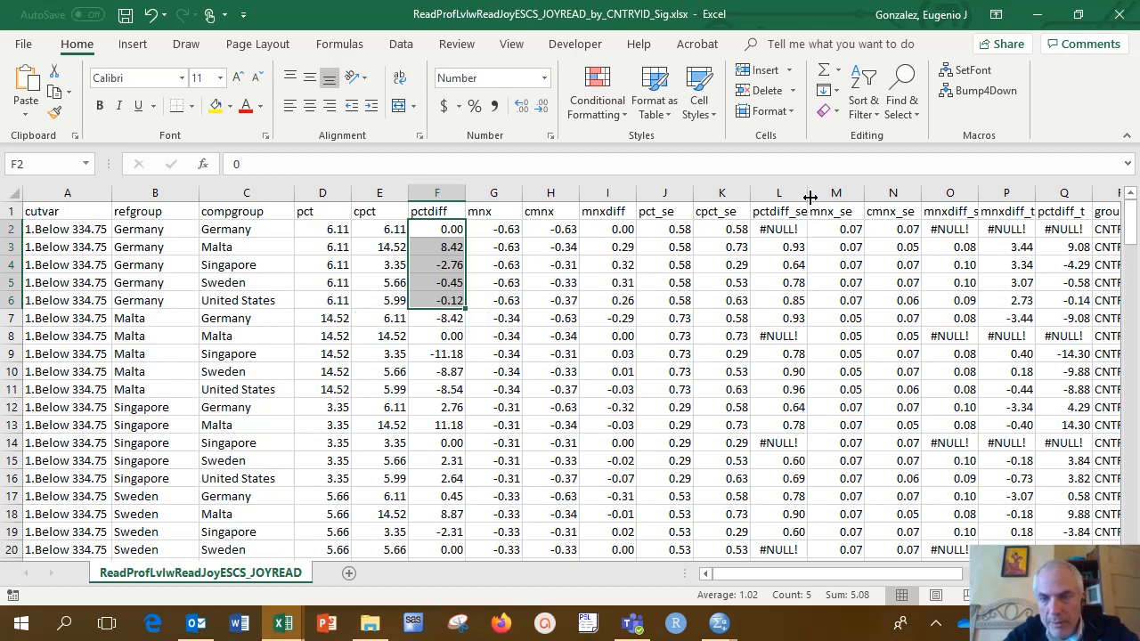
left_click_drag(810, 197, 825, 197)
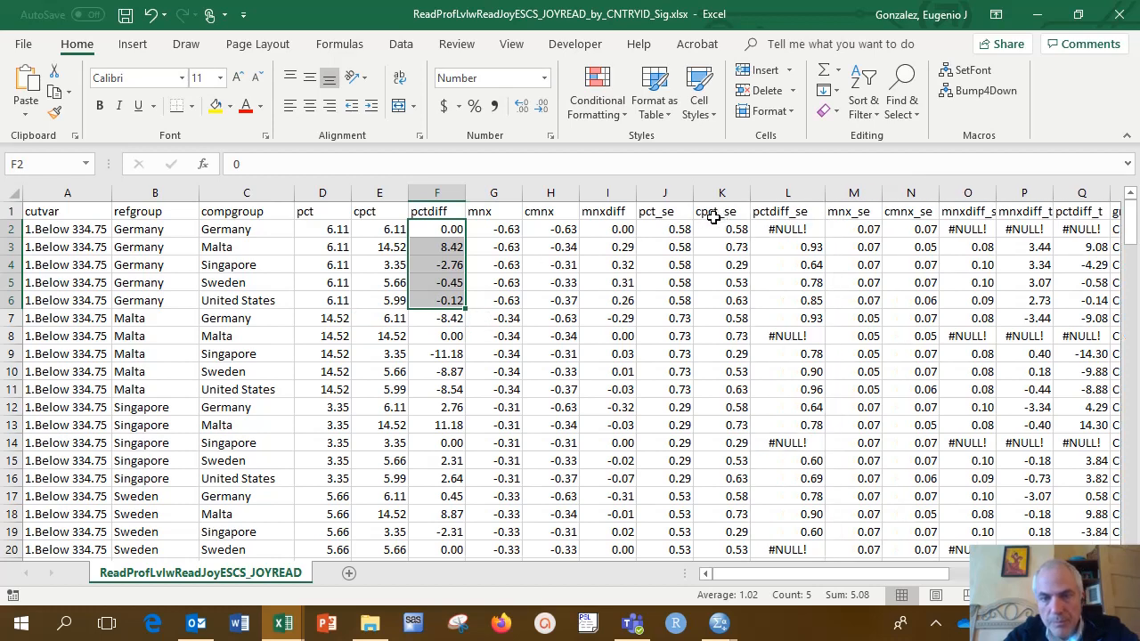
left_click(613, 228)
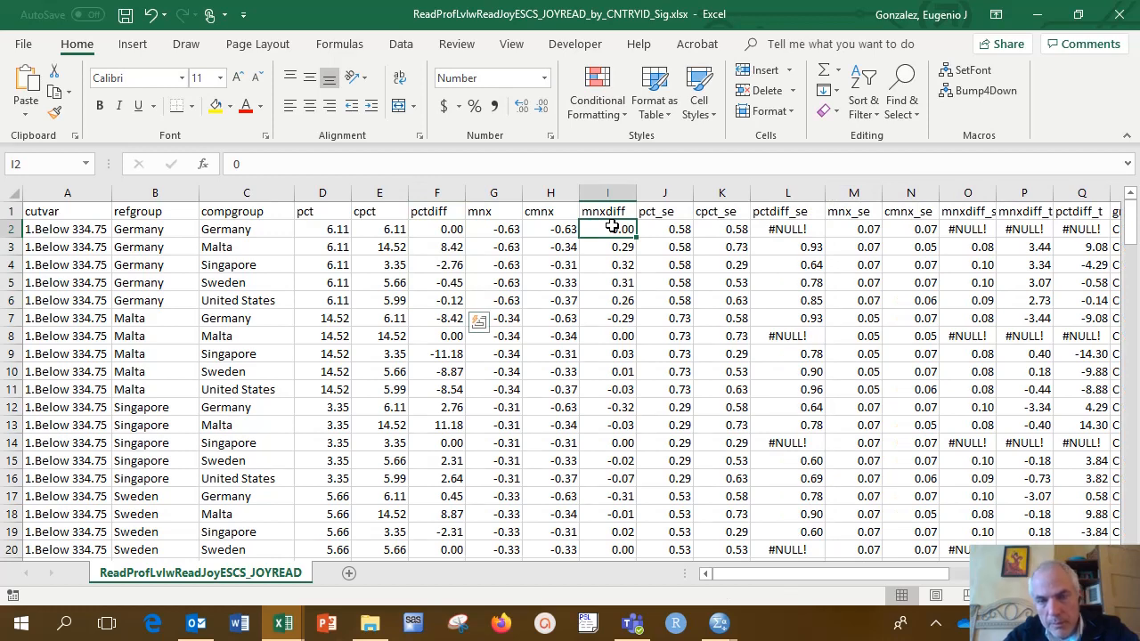
left_click_drag(552, 227, 552, 317)
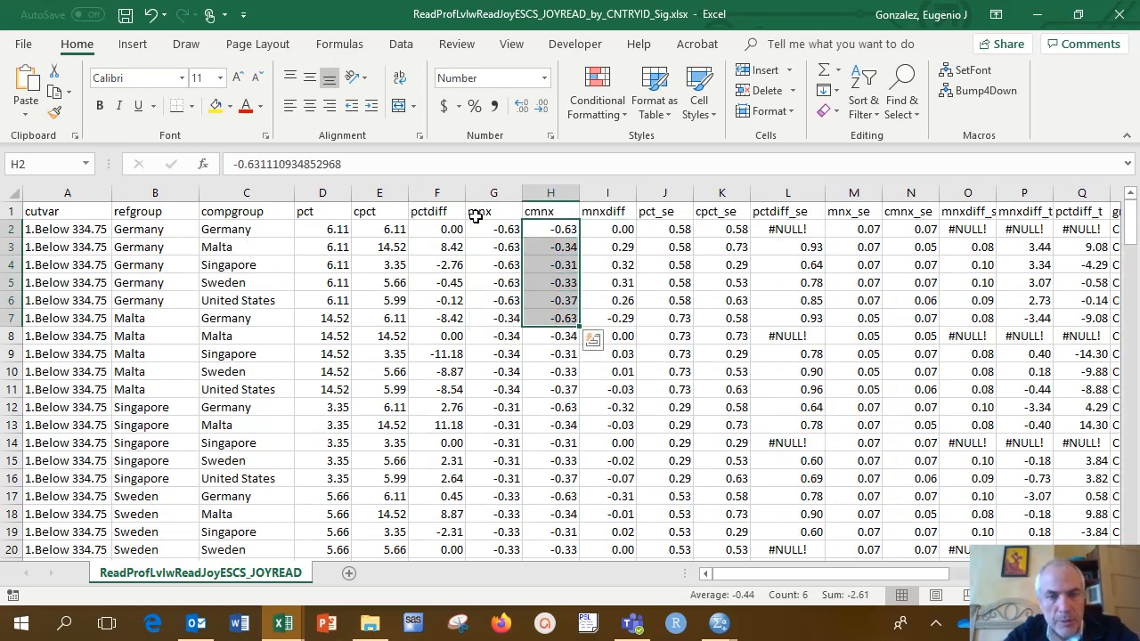
left_click_drag(515, 212, 507, 318)
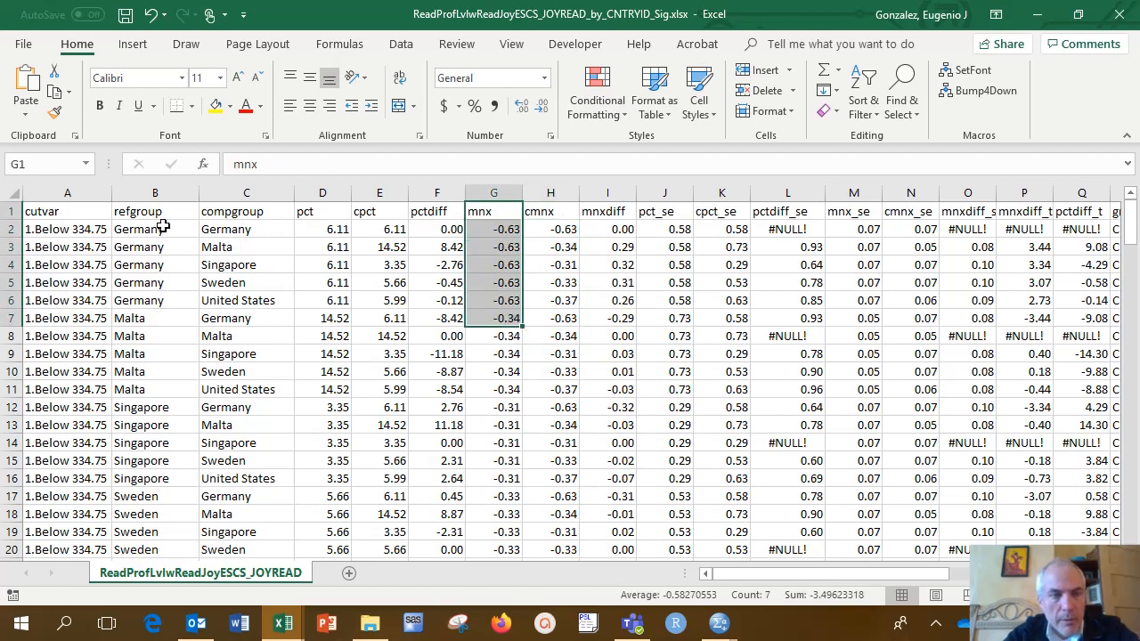
left_click_drag(158, 229, 153, 321)
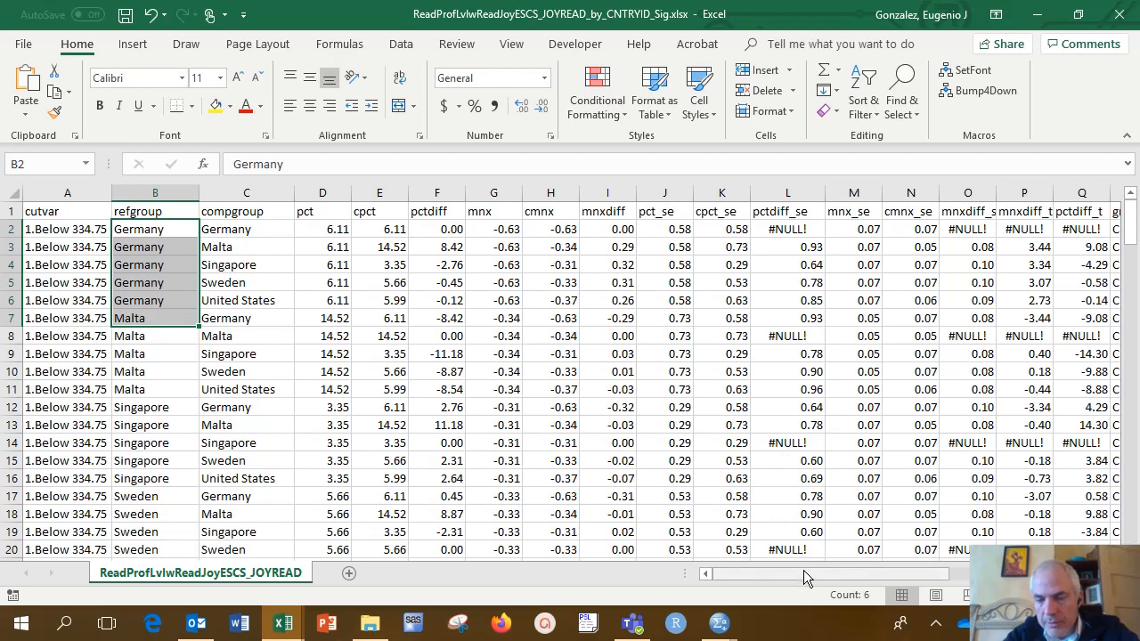
Step: Widen the mnxdiff_t and pctdiff_t columns and select the statistic headers from pct through pctdiff_t
left_click_drag(803, 570, 851, 569)
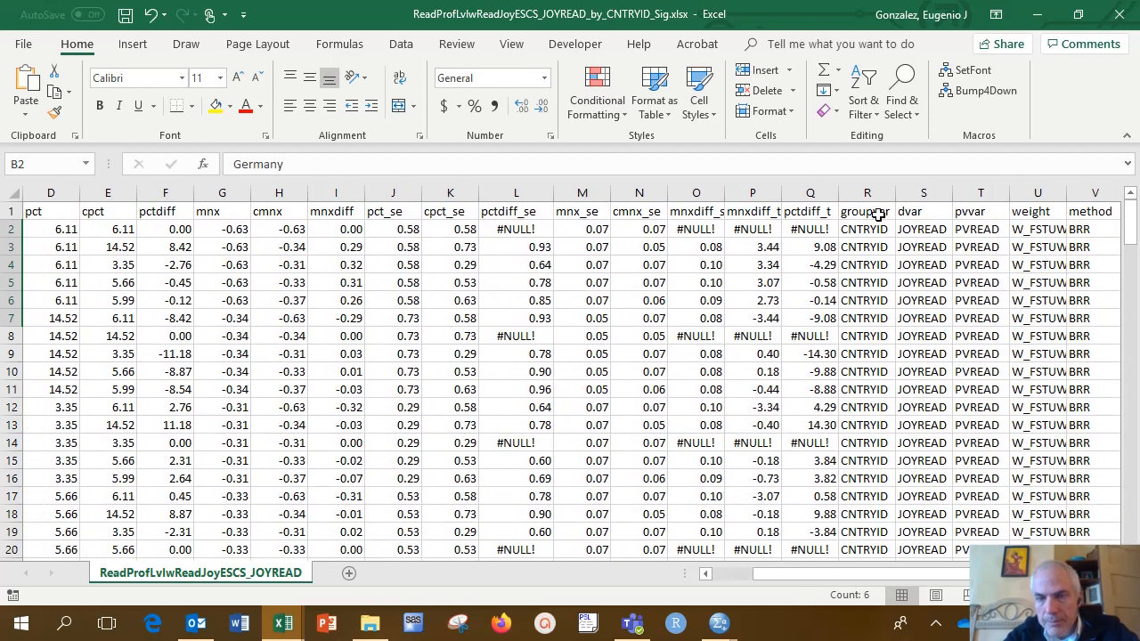
left_click_drag(838, 193, 858, 193)
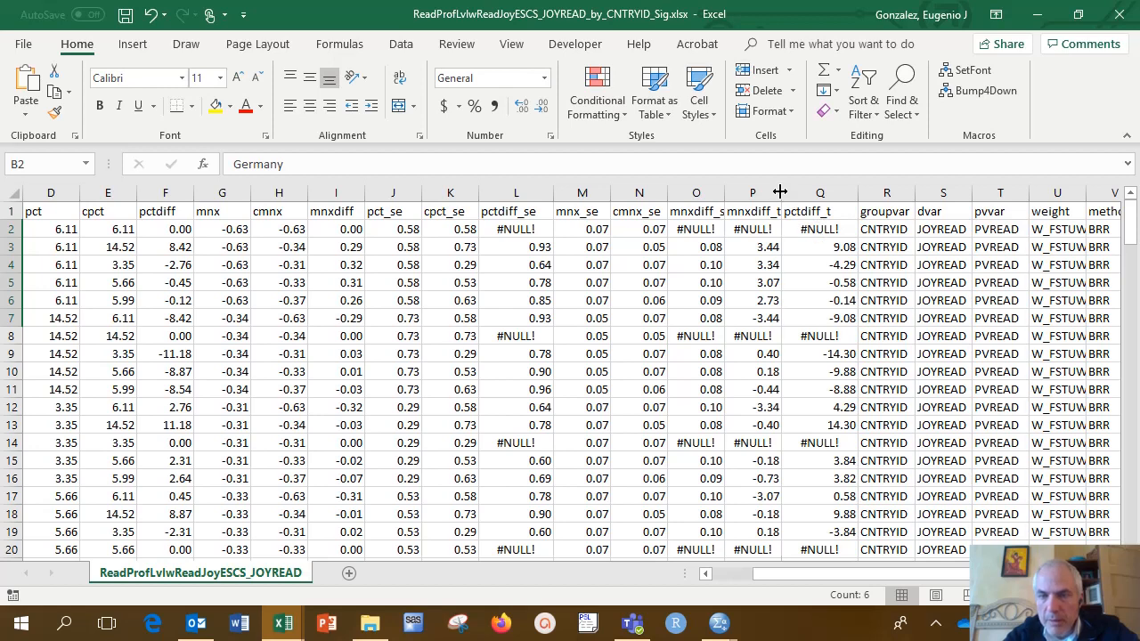
left_click_drag(779, 192, 800, 194)
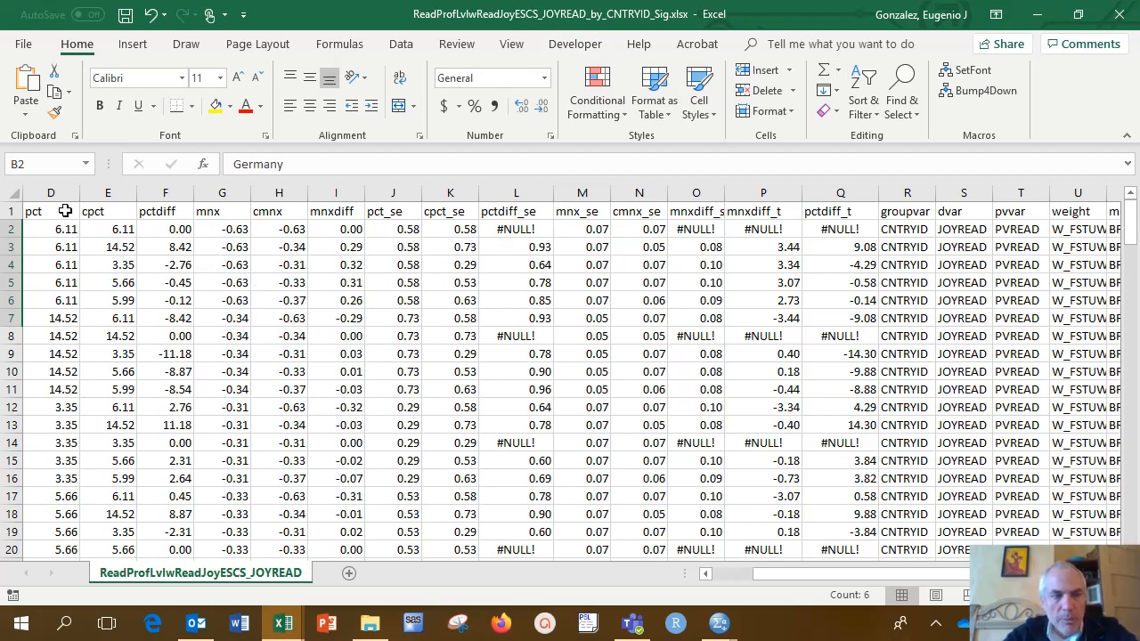
left_click_drag(65, 214, 817, 211)
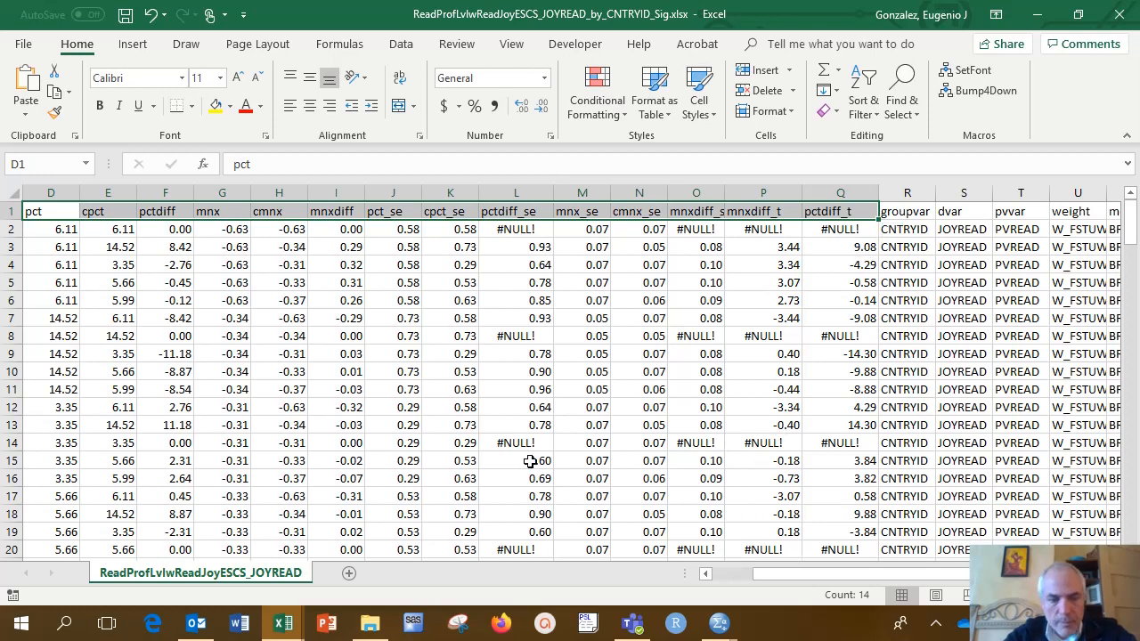
Step: Open ReadProfLvlwReadJoyESCS.xlsx from the Work folder and widen its CNTRYID column
left_click(370, 625)
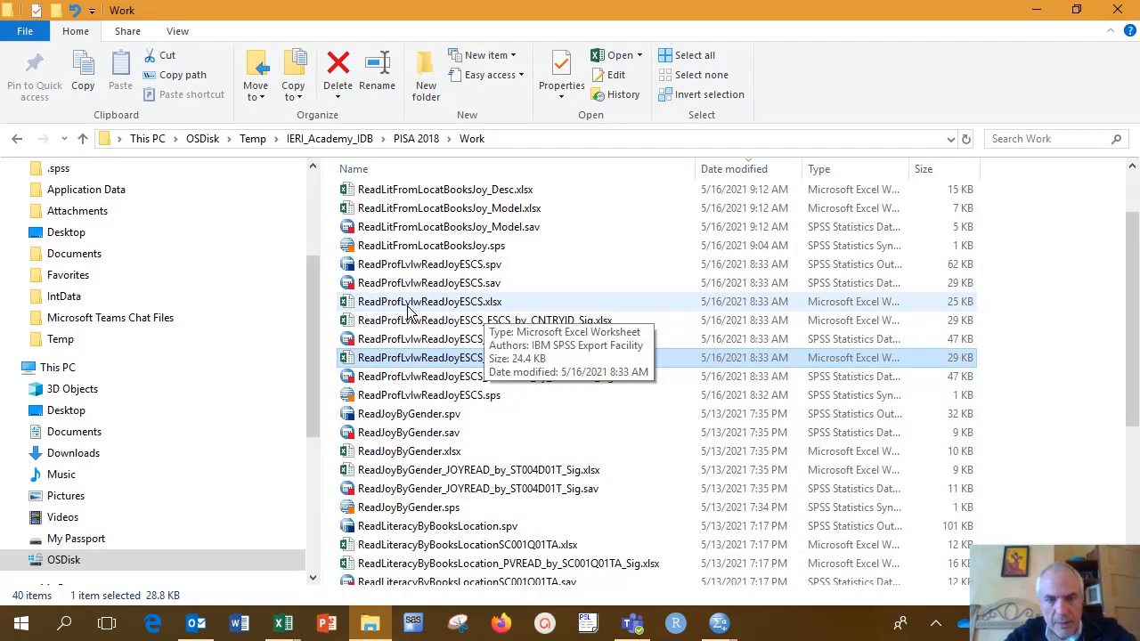
double_click(488, 303)
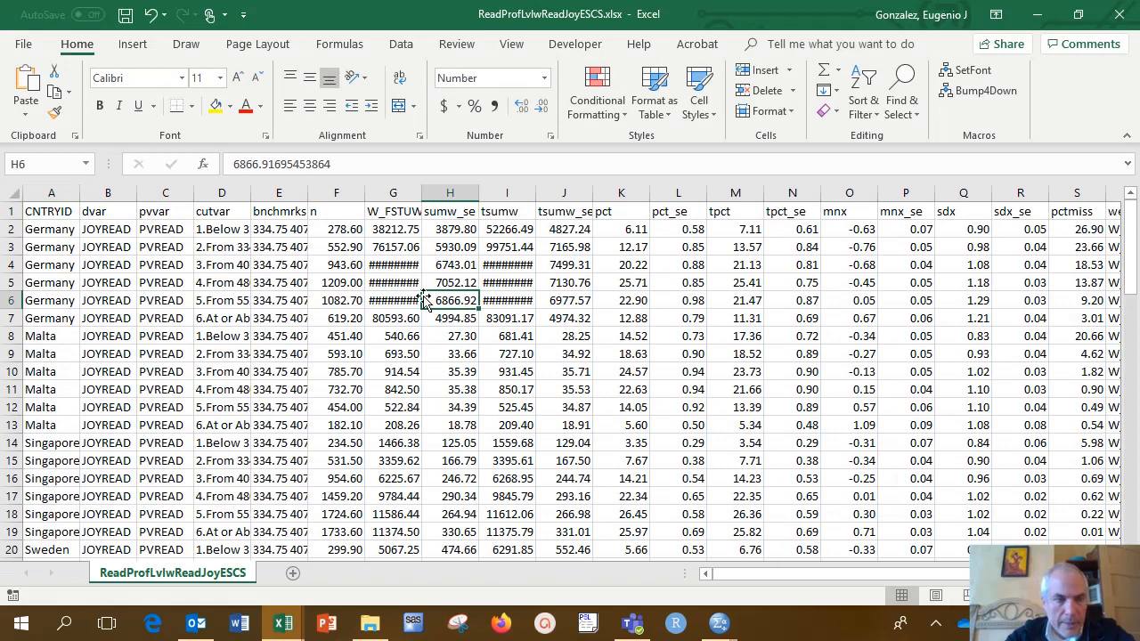
left_click_drag(79, 194, 86, 226)
Step: Examine the dvar, pvvar and cutvar columns for the Germany and Malta rows
left_click(98, 228)
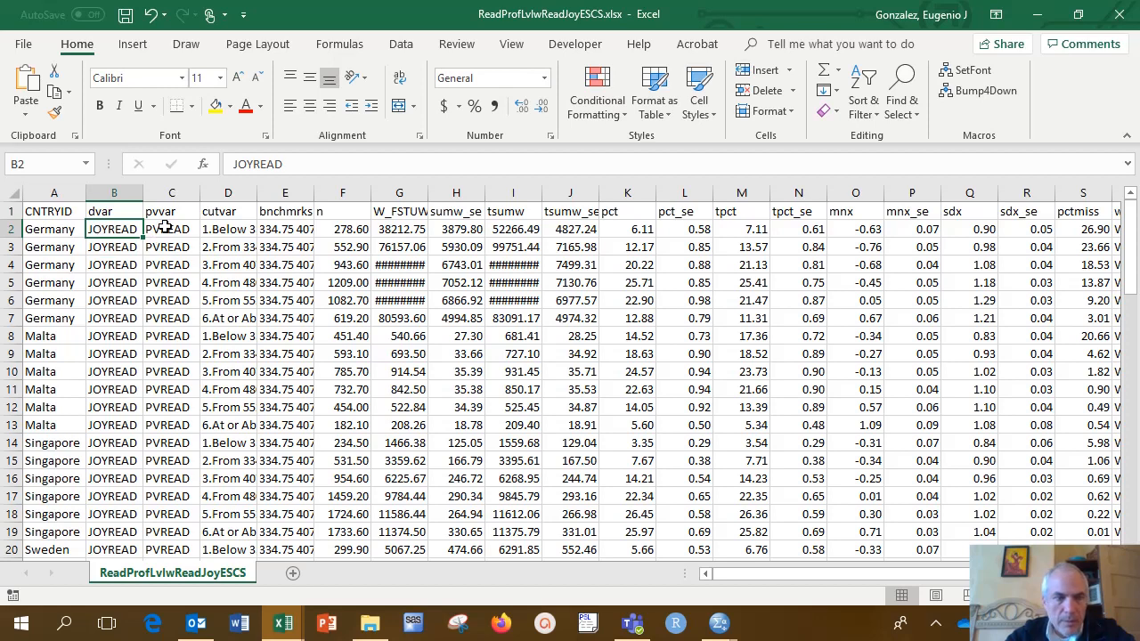
left_click_drag(160, 230, 165, 445)
left_click_drag(230, 213, 211, 424)
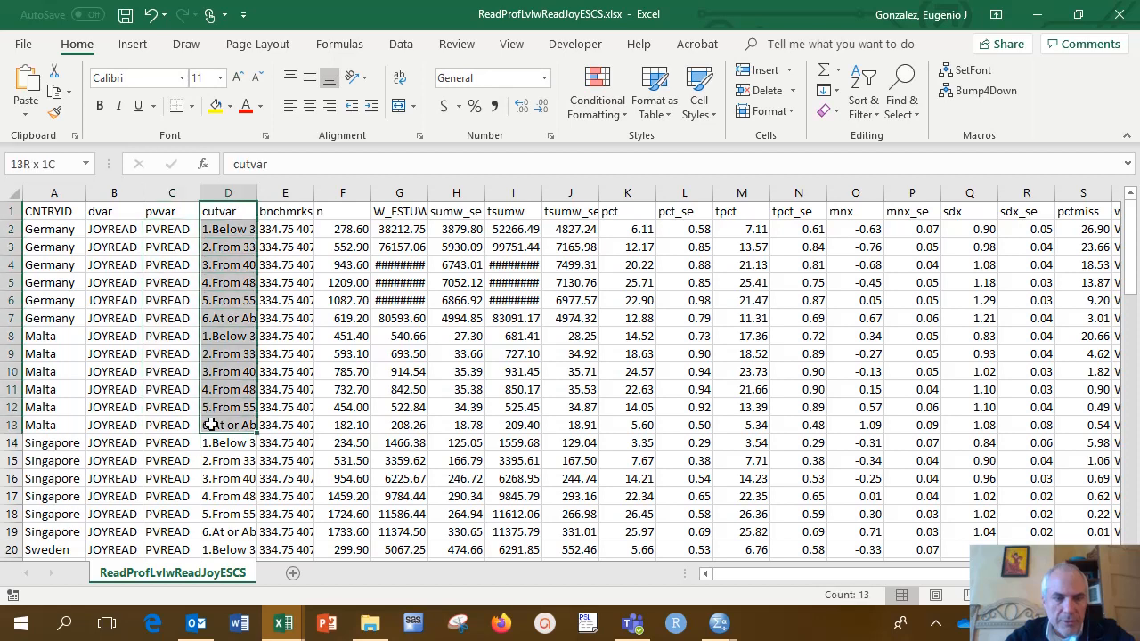
Step: Widen the bnchmrks and W_FSTUWT columns, and review the n and mnx values for Germany and Malta
double_click(313, 192)
left_click(313, 231)
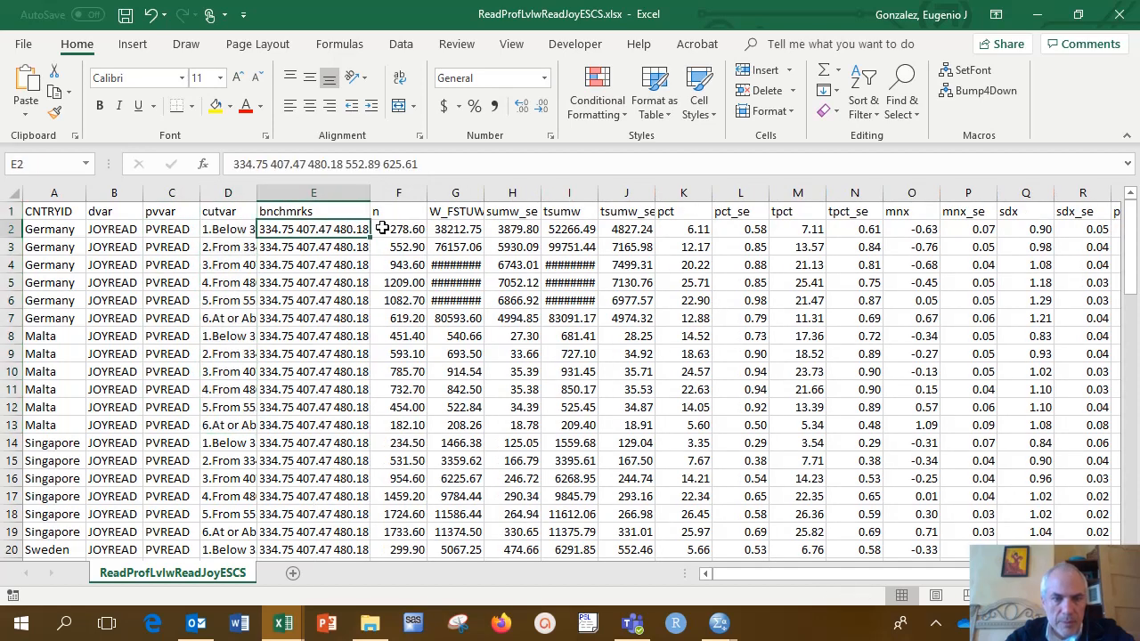
left_click_drag(398, 229, 397, 381)
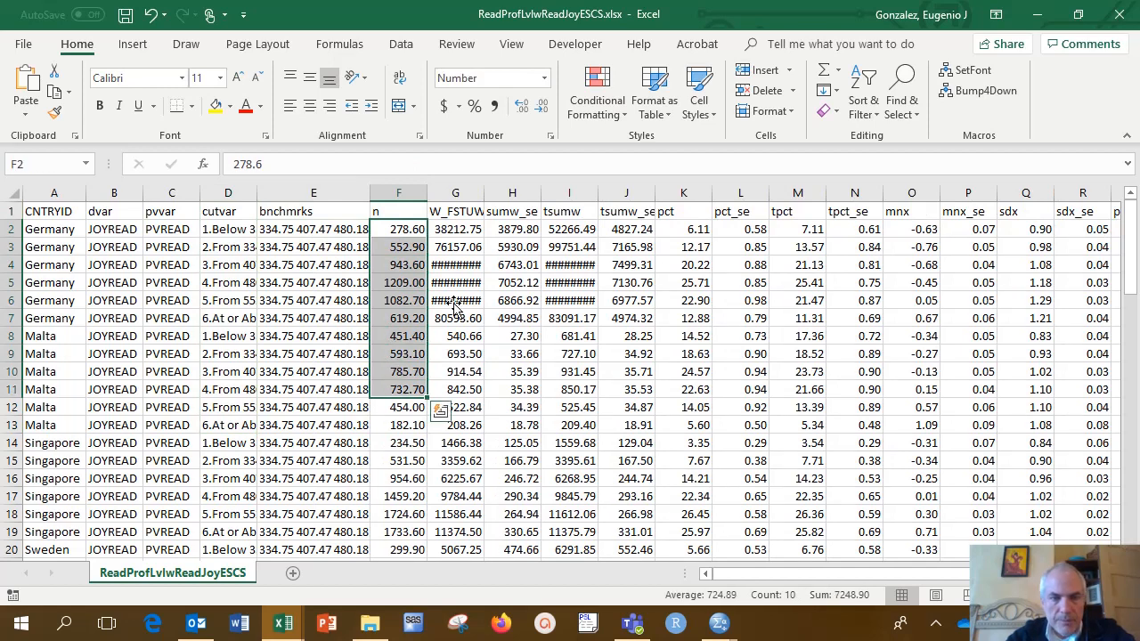
double_click(483, 193)
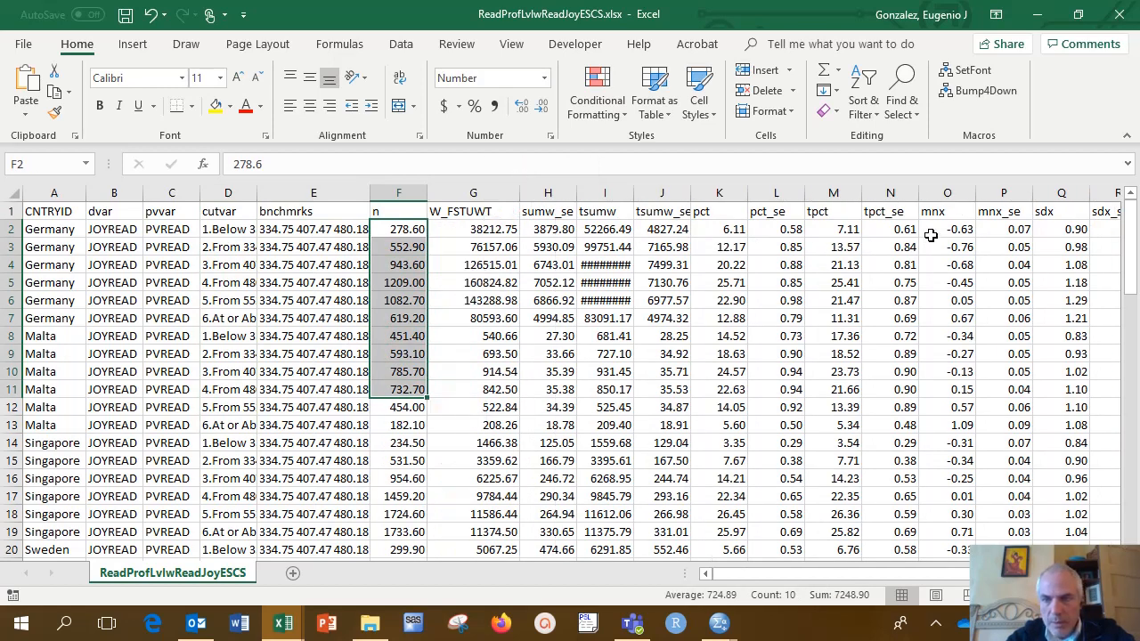
left_click_drag(935, 231, 946, 372)
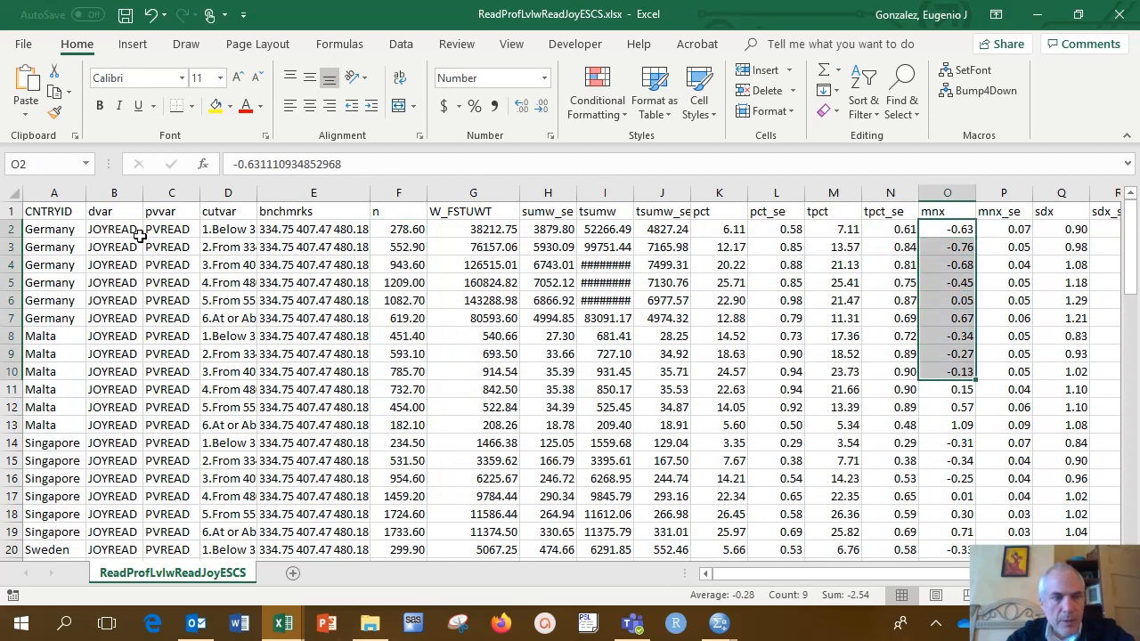
Step: Compare the JOYREAD rows with the block of ESCS rows further down the dvar column
left_click_drag(111, 234, 112, 365)
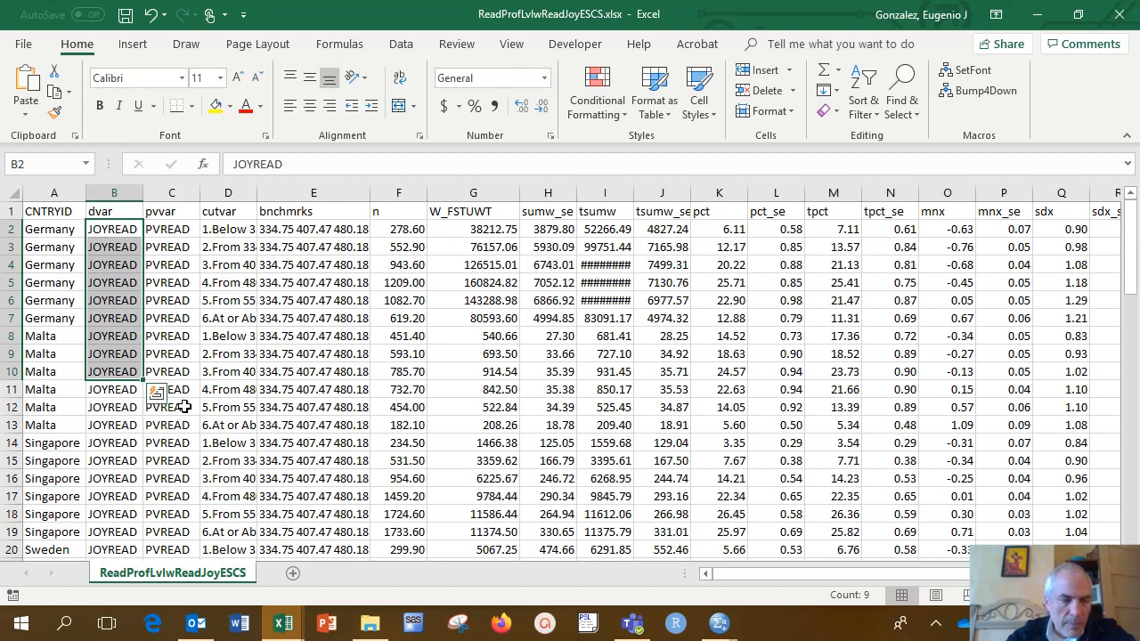
scroll(185, 402, "down", 7)
scroll(184, 403, "down", 3)
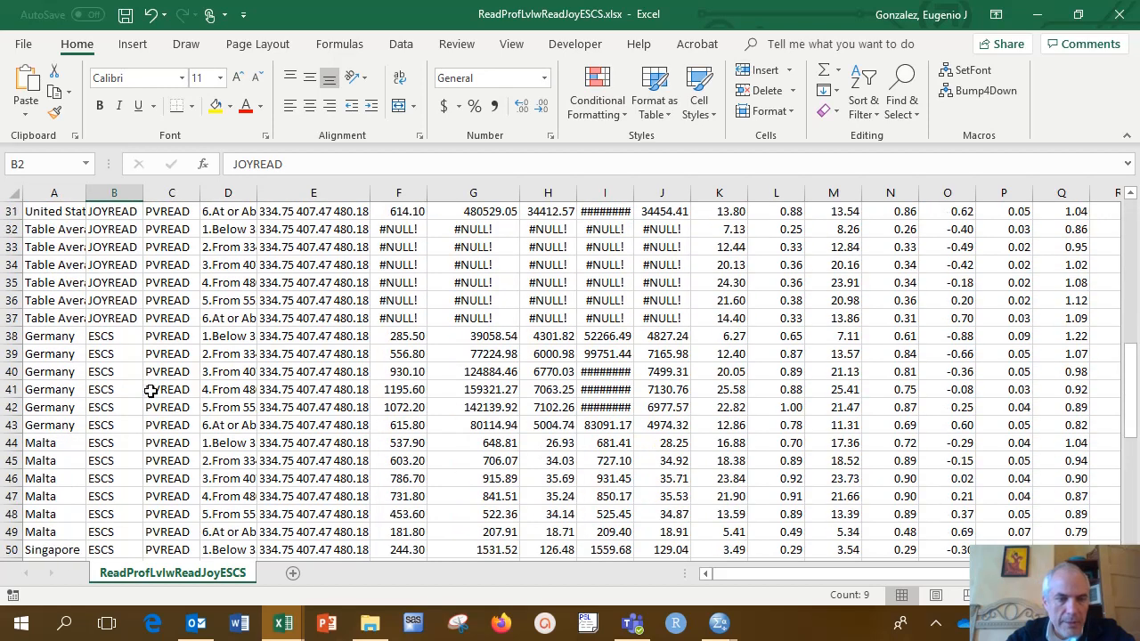
left_click_drag(112, 337, 128, 515)
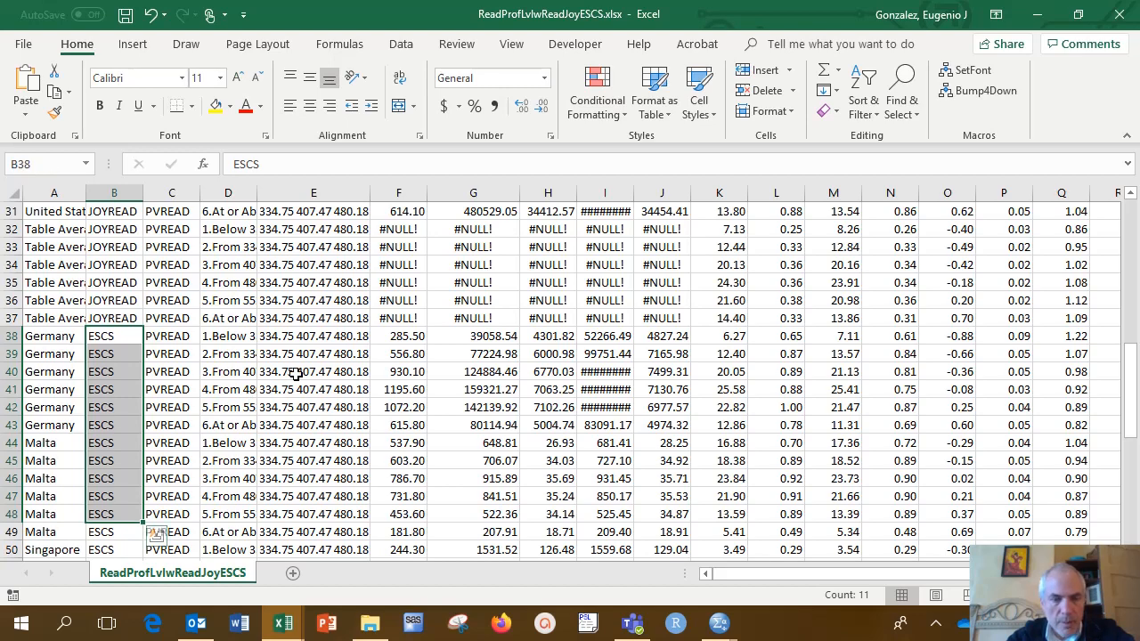
scroll(296, 374, "up", 7)
scroll(296, 374, "up", 3)
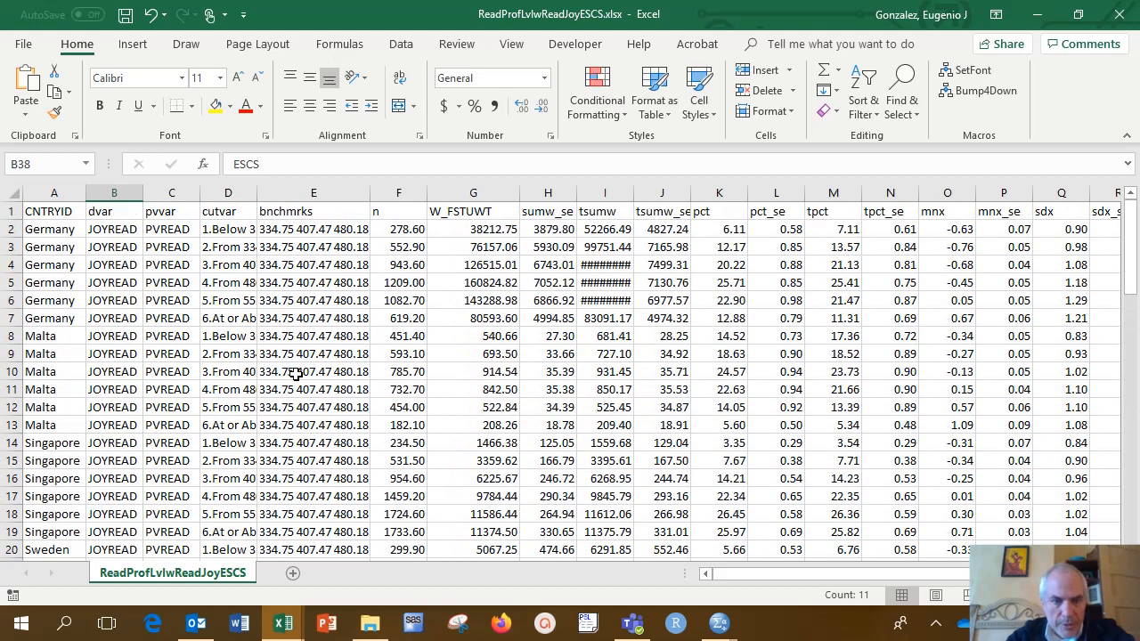
Step: Examine the n column's header and its first Germany value
left_click(380, 212)
type("n")
key("Return")
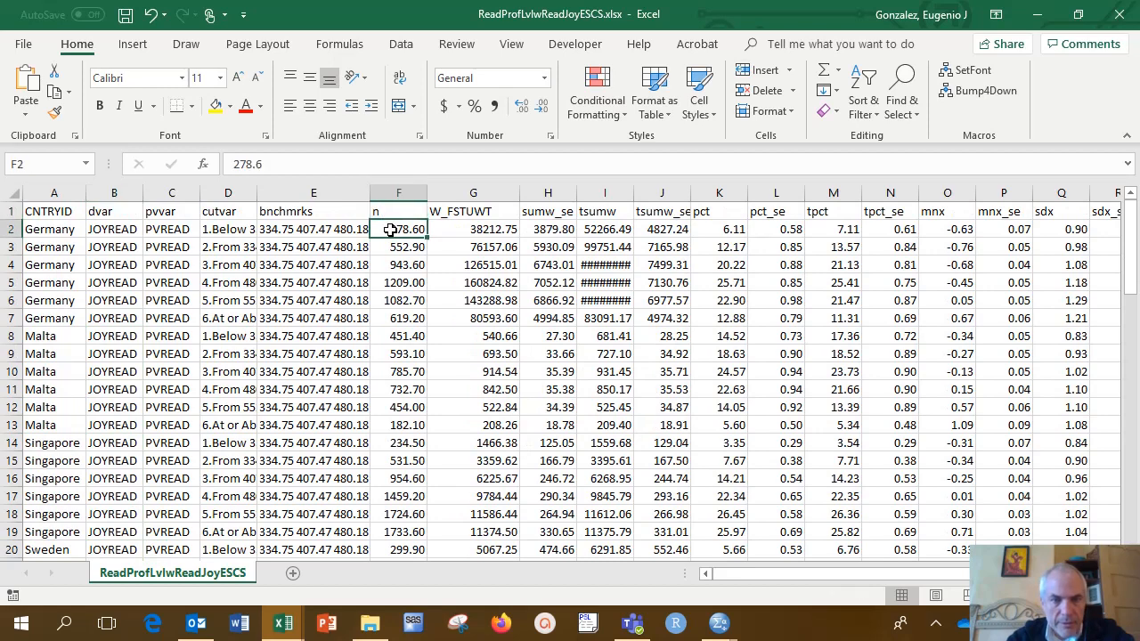
Step: Widen the n column slightly, and review the headers from cutvar to sdx and the tsumw_se column
left_click_drag(428, 197, 437, 196)
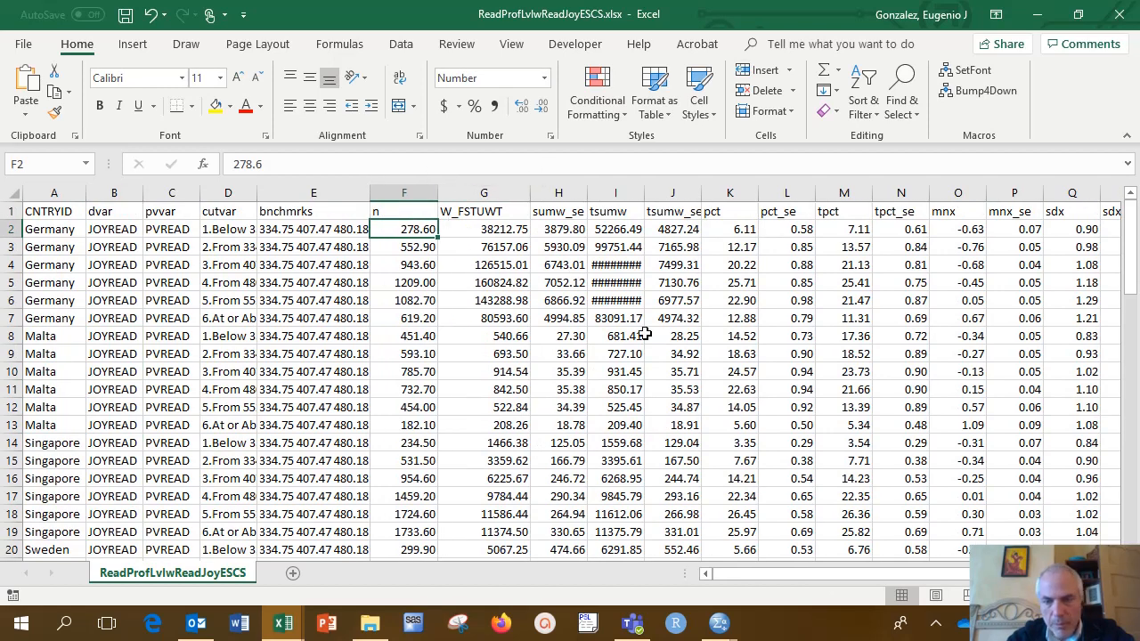
left_click(1093, 595)
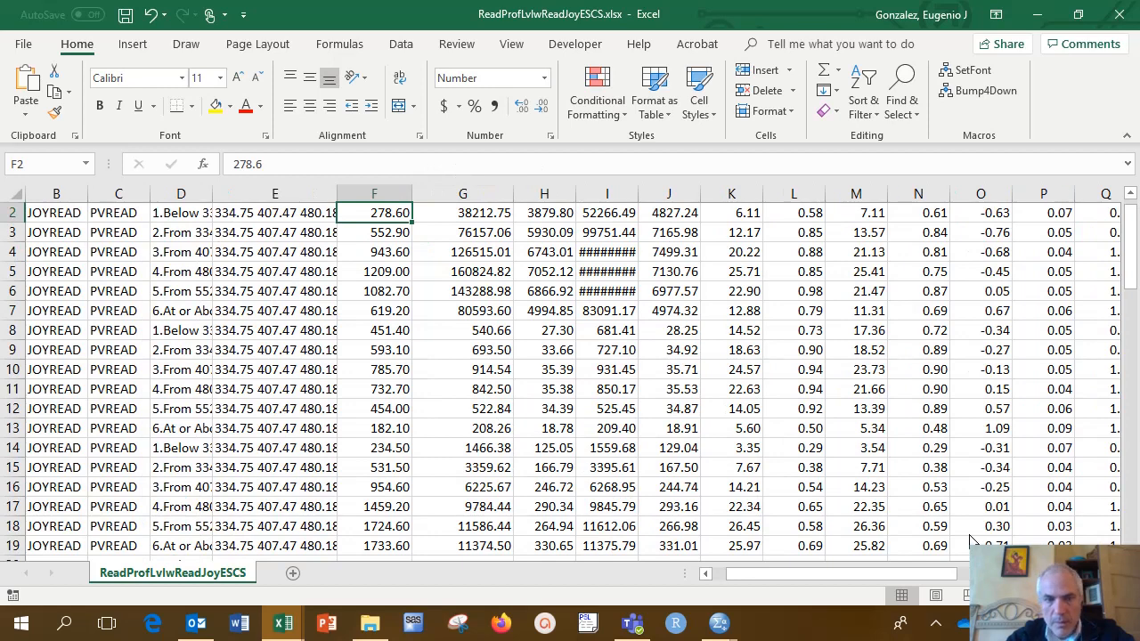
scroll(407, 352, "up", 1)
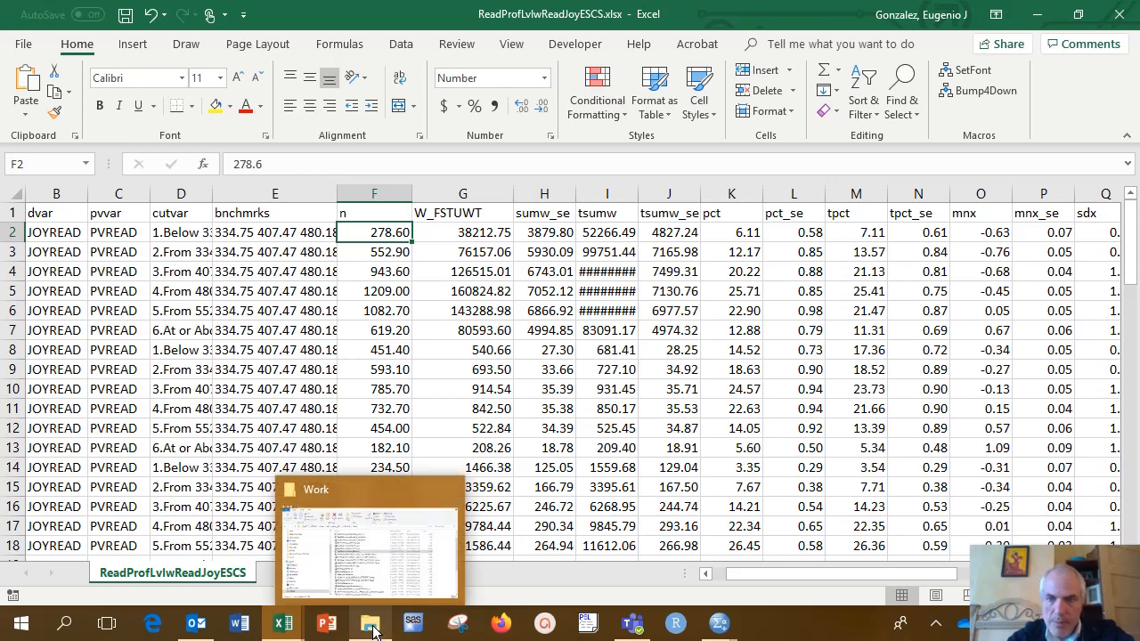
left_click_drag(152, 220, 1081, 214)
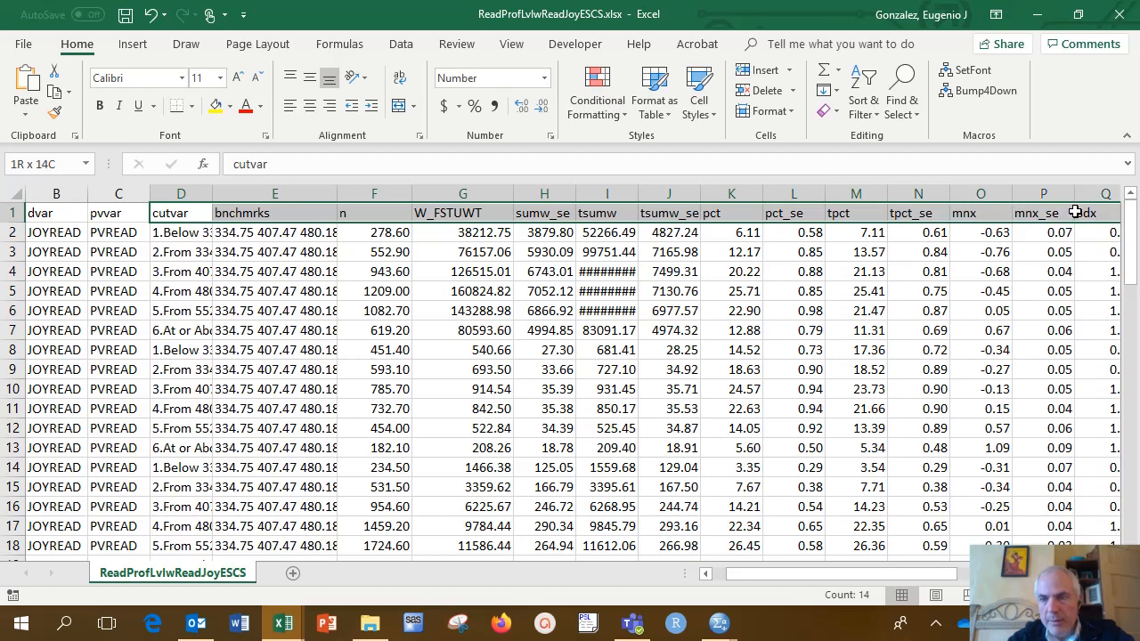
left_click(661, 192)
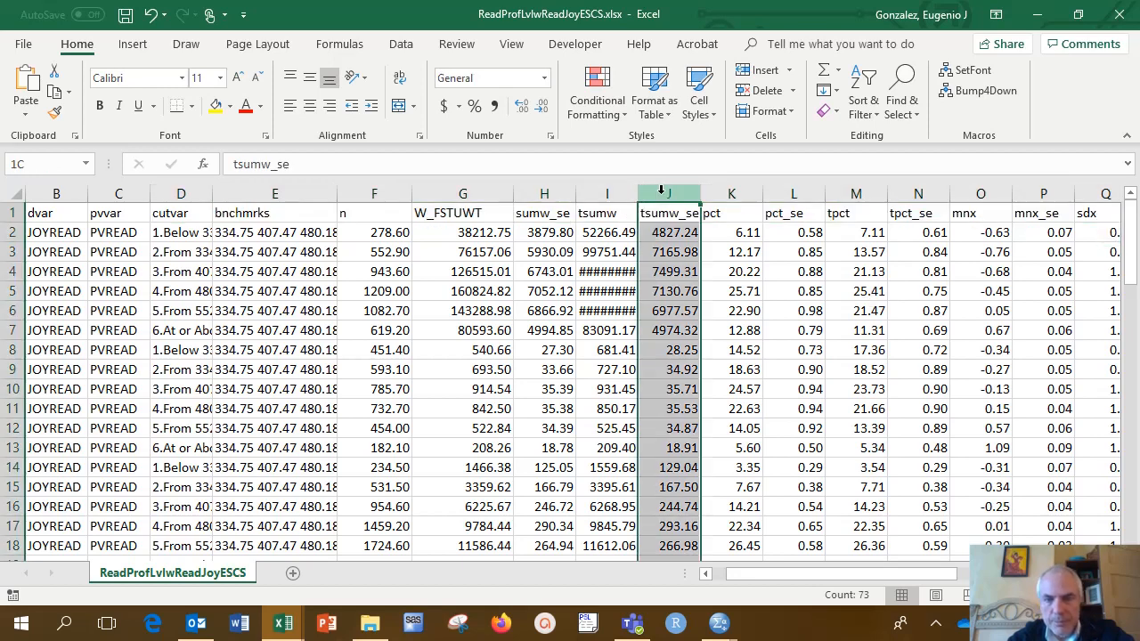
Step: Switch to the IEA IDB Analyzer analysis module and set up a Linear Regression for PISA (Student level data)
left_click(370, 623)
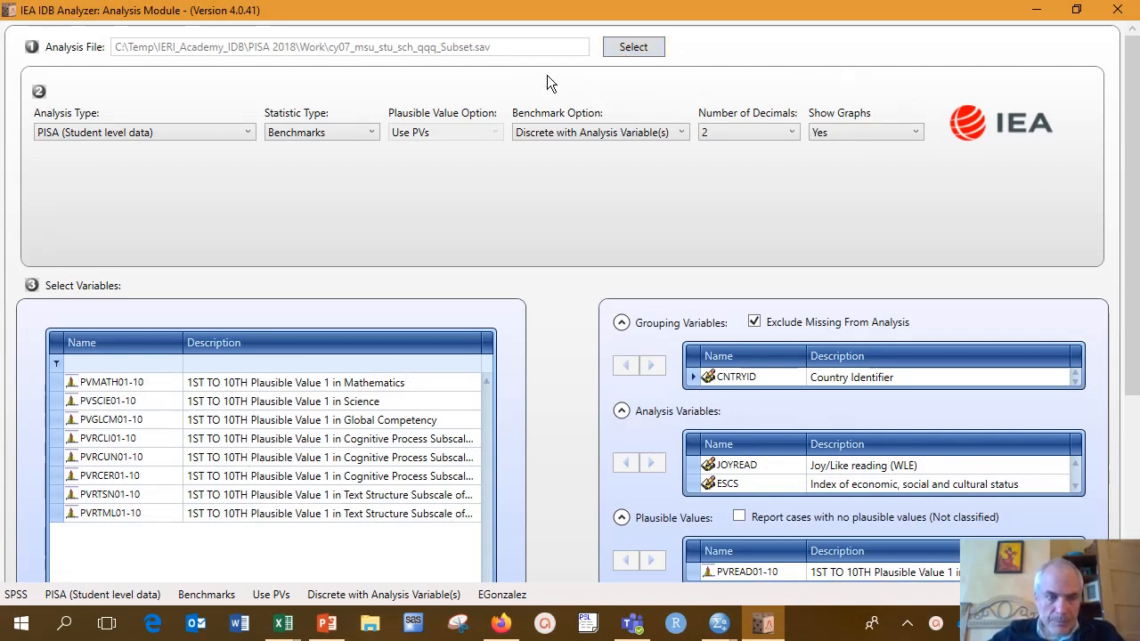
left_click(236, 131)
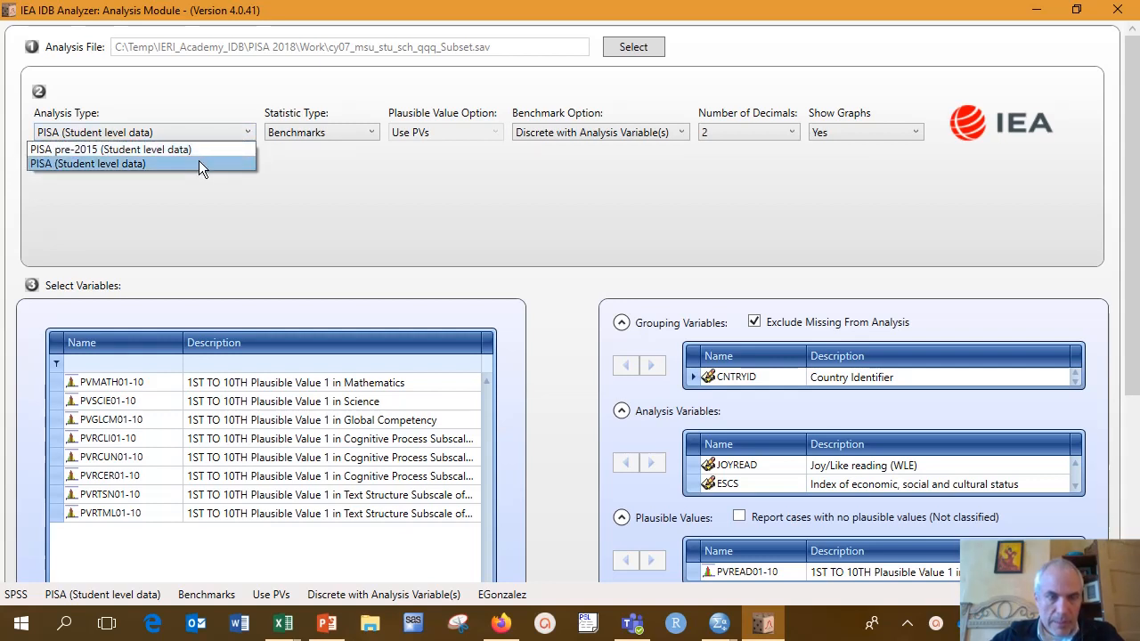
left_click(199, 164)
left_click(293, 132)
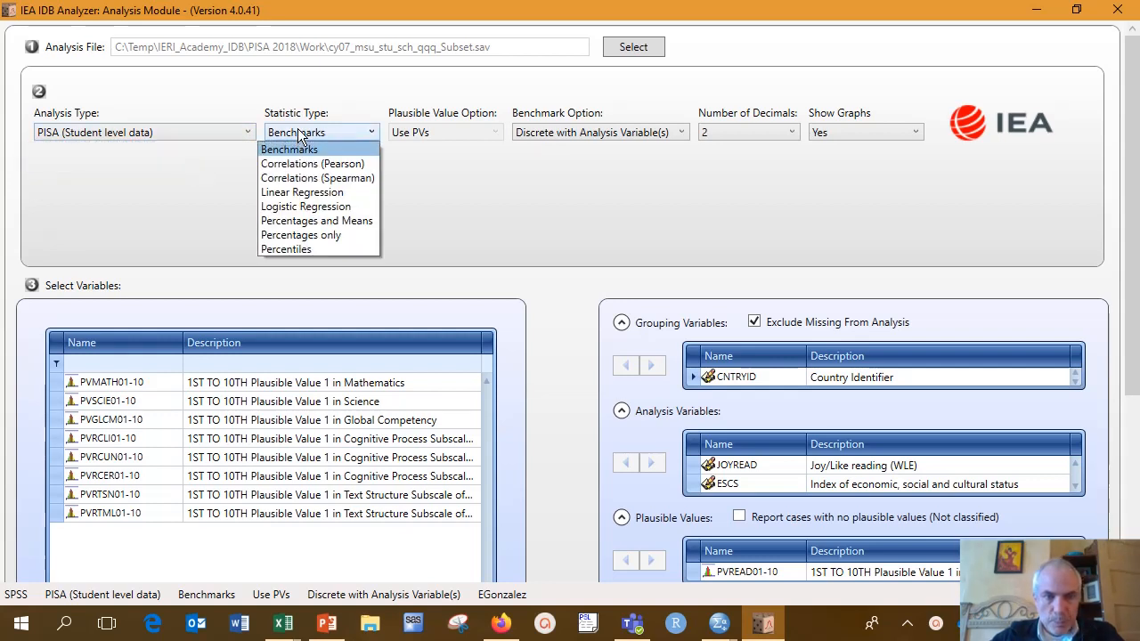
left_click(322, 197)
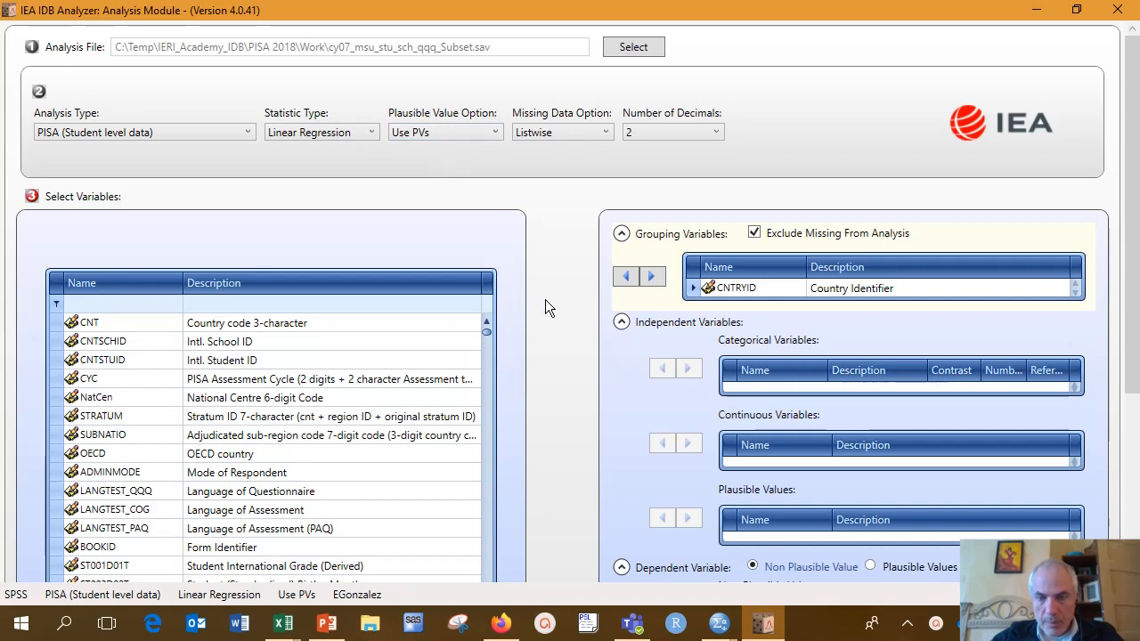
Step: Filter the variable descriptions by "books" and add ST013Q01TA as a categorical independent variable
left_click(705, 396)
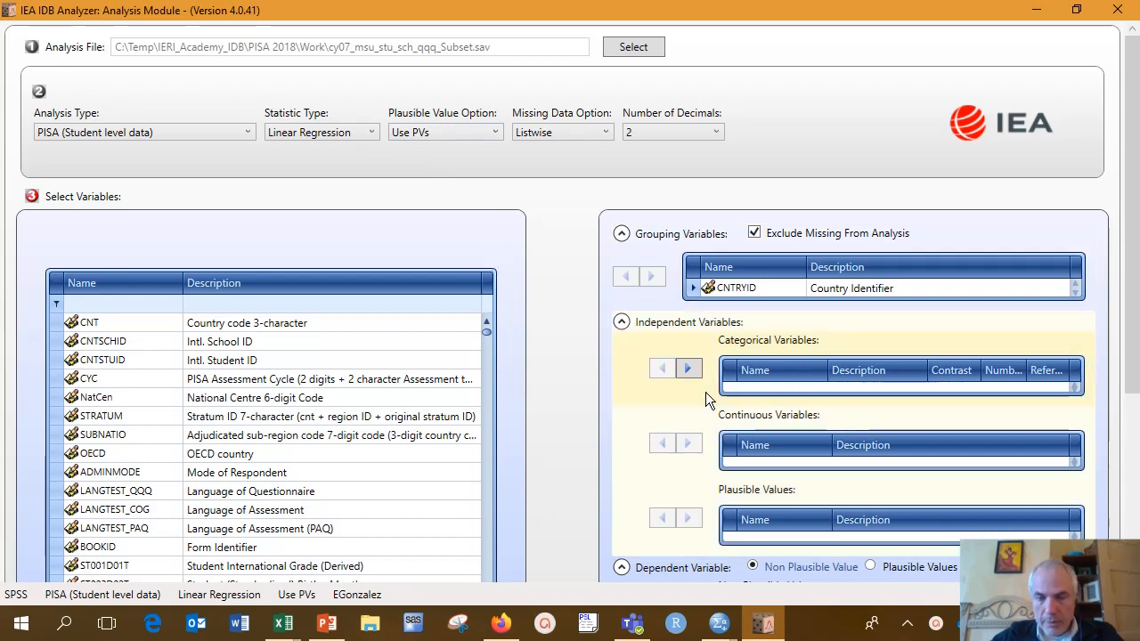
left_click(220, 304)
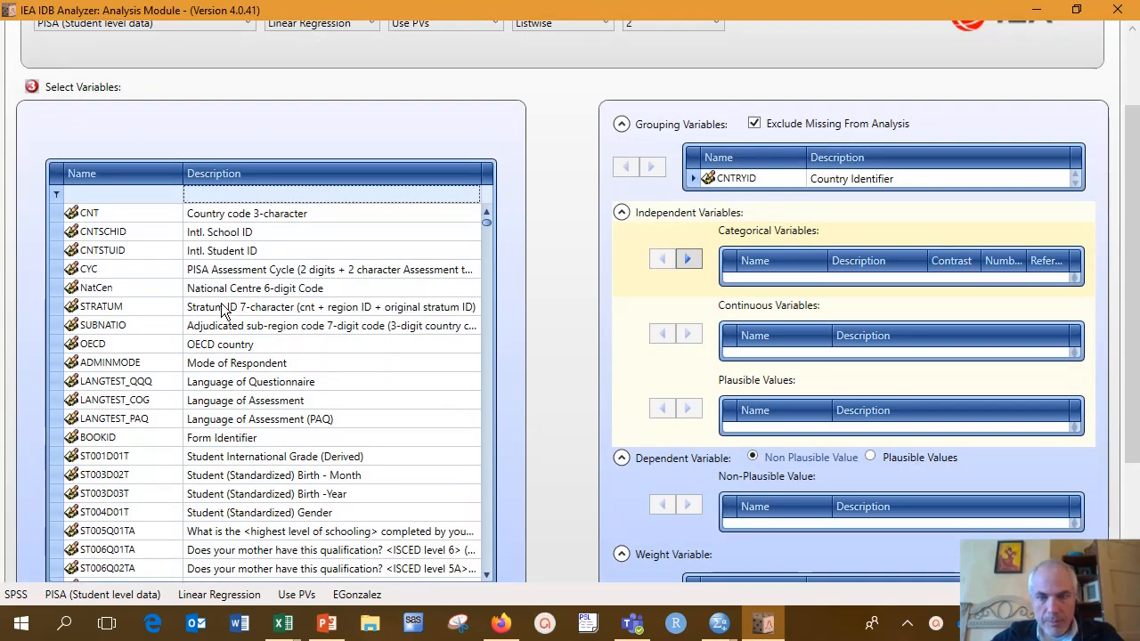
type("book")
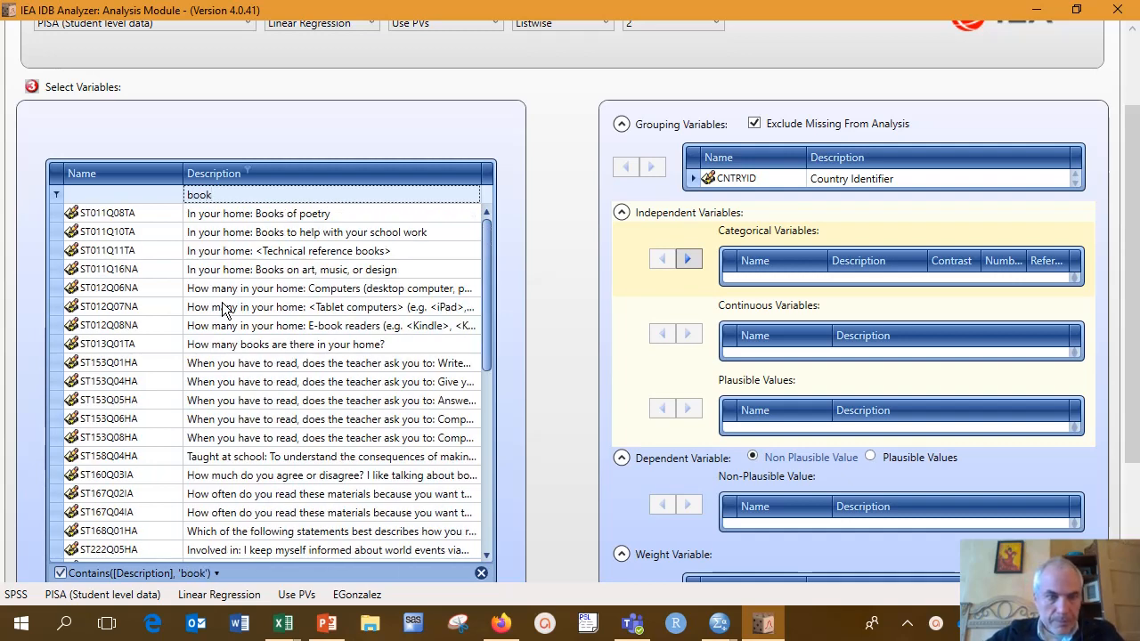
type("s")
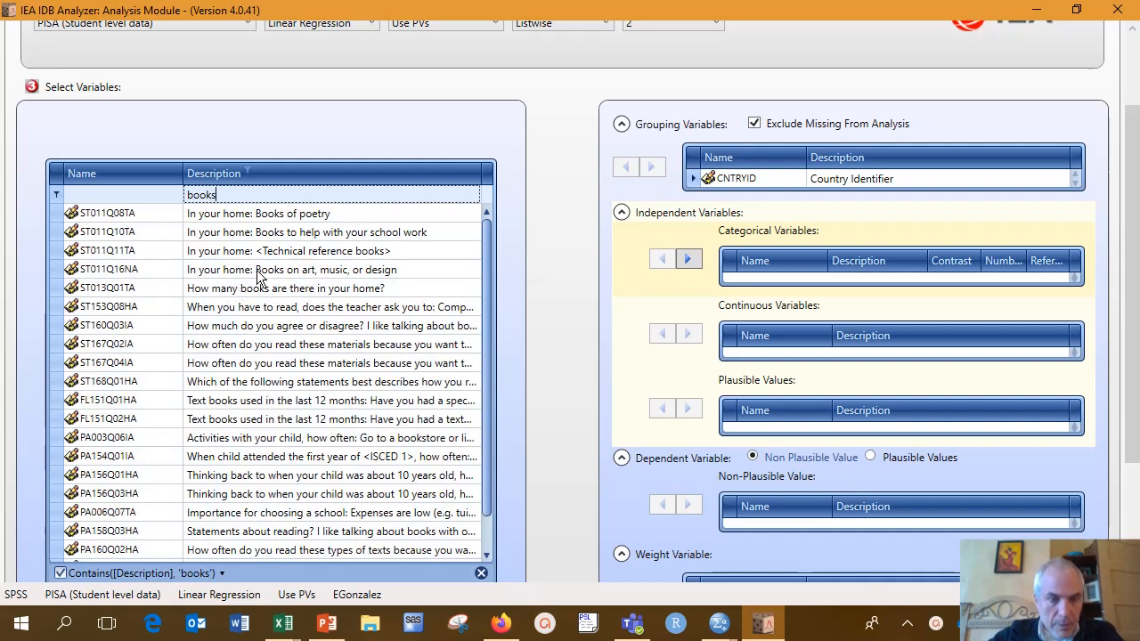
left_click(256, 295)
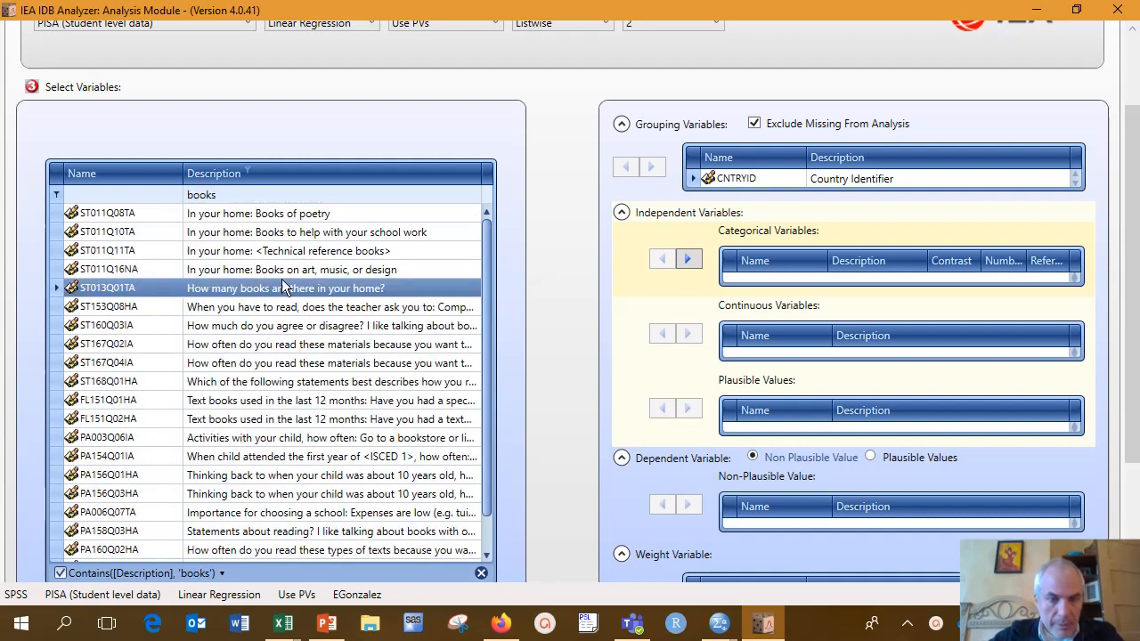
left_click(686, 259)
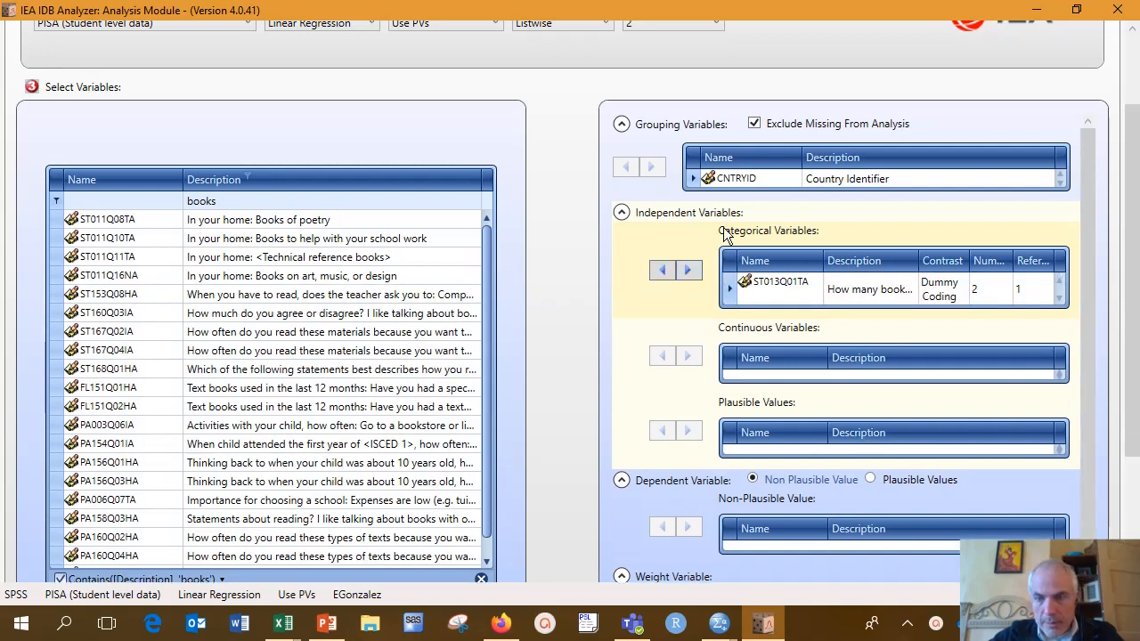
Step: Filter the variable descriptions by "locat" instead and add SC001Q01TA to the categorical independent variables
left_click(270, 201)
key("BackSpace")
key("BackSpace")
key("BackSpace")
key("BackSpace")
key("BackSpace")
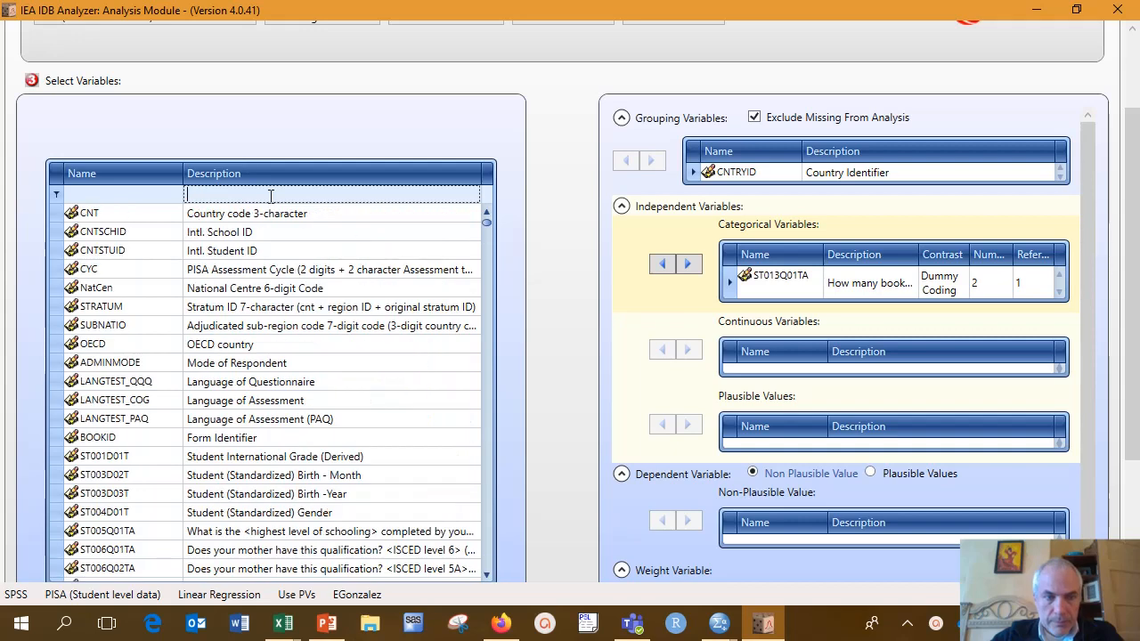
type("locat")
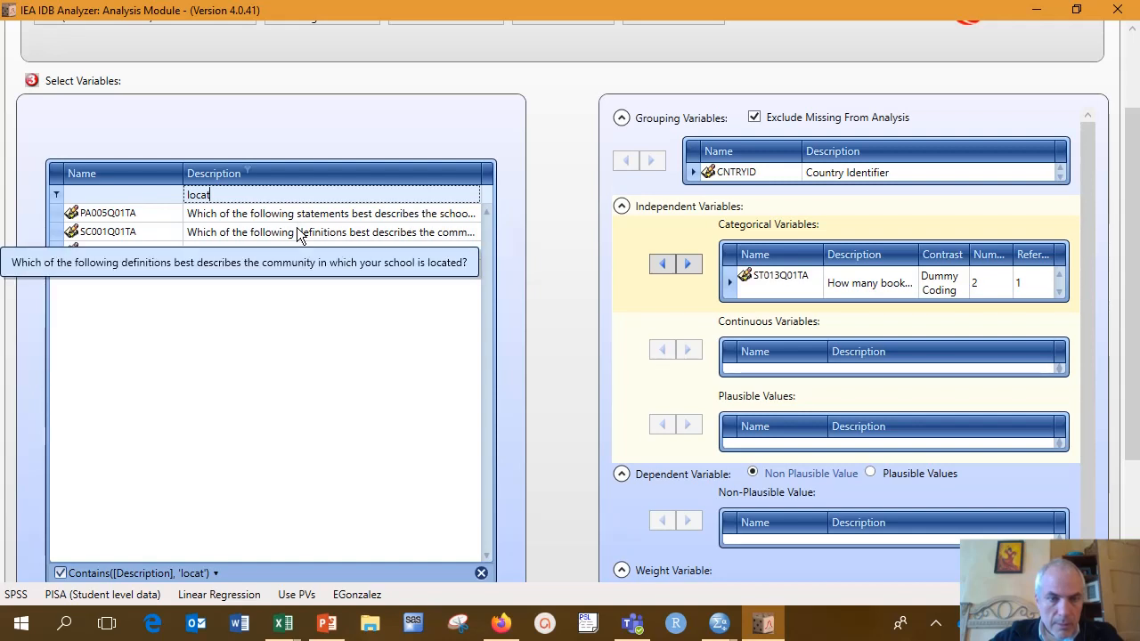
left_click(298, 233)
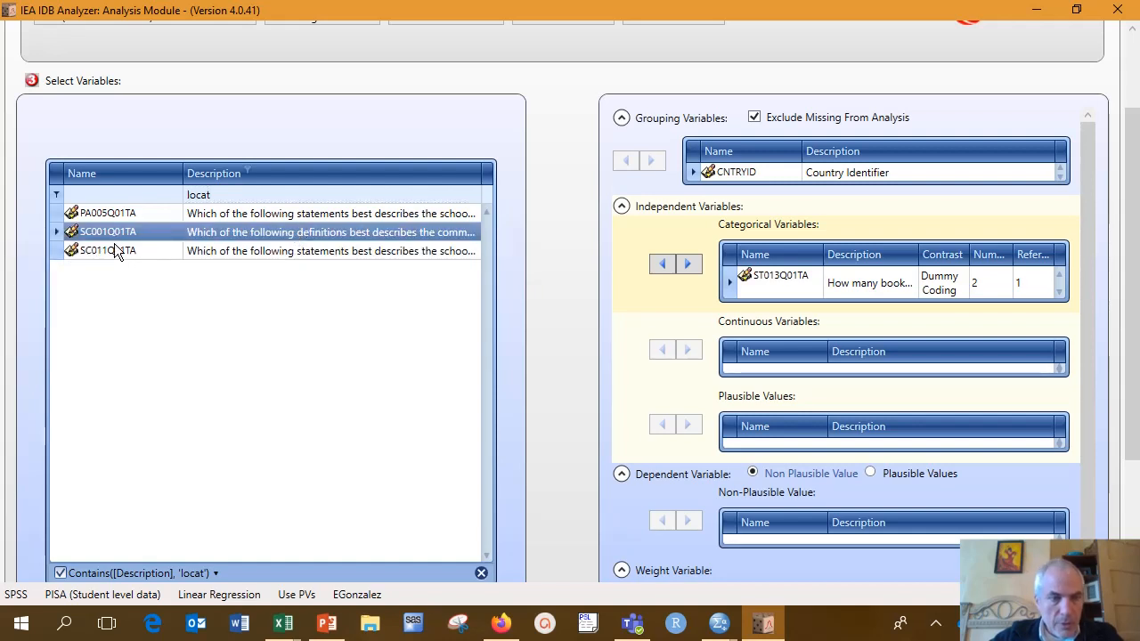
left_click(693, 273)
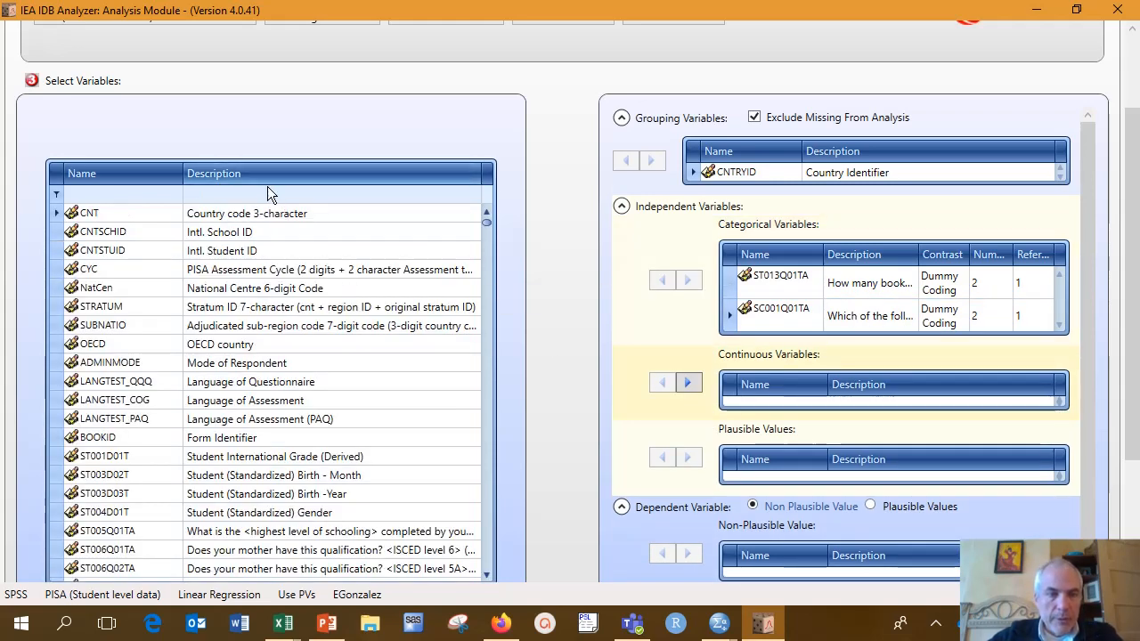
Step: Filter the variable names by "joy" and add JOYREAD as a continuous independent variable
left_click(153, 195)
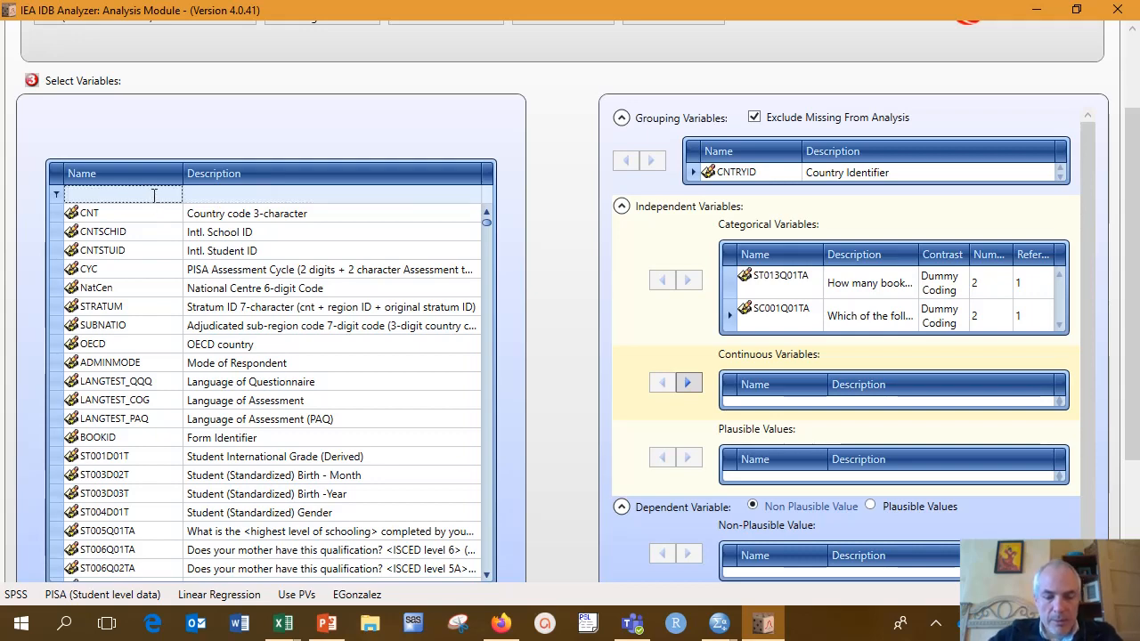
type("jy")
key("BackSpace")
type("oy")
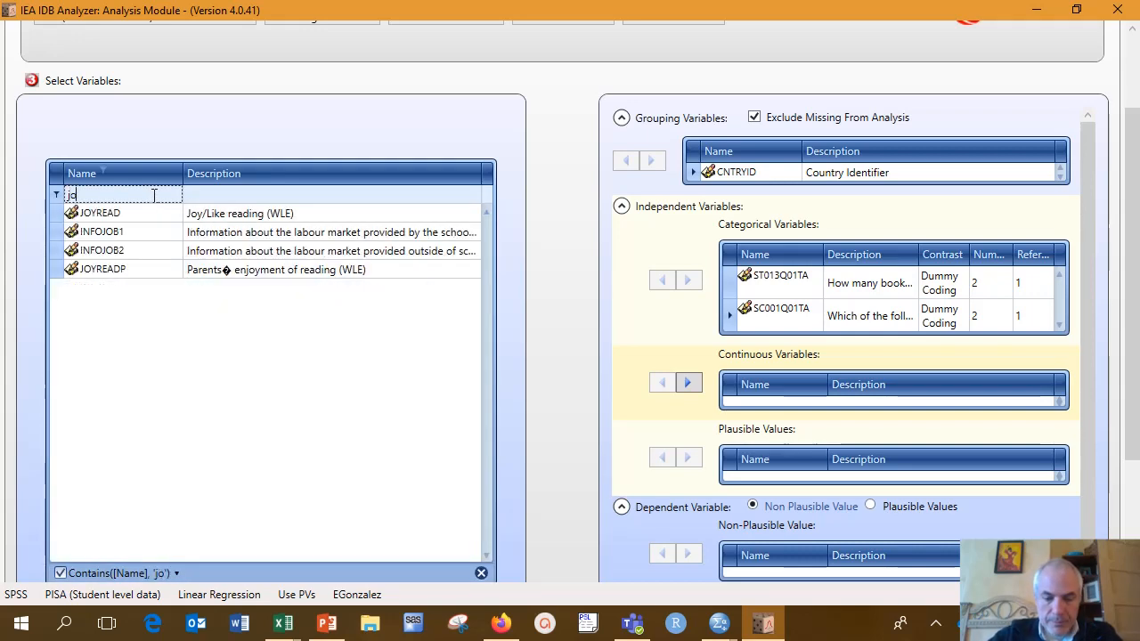
left_click(104, 214)
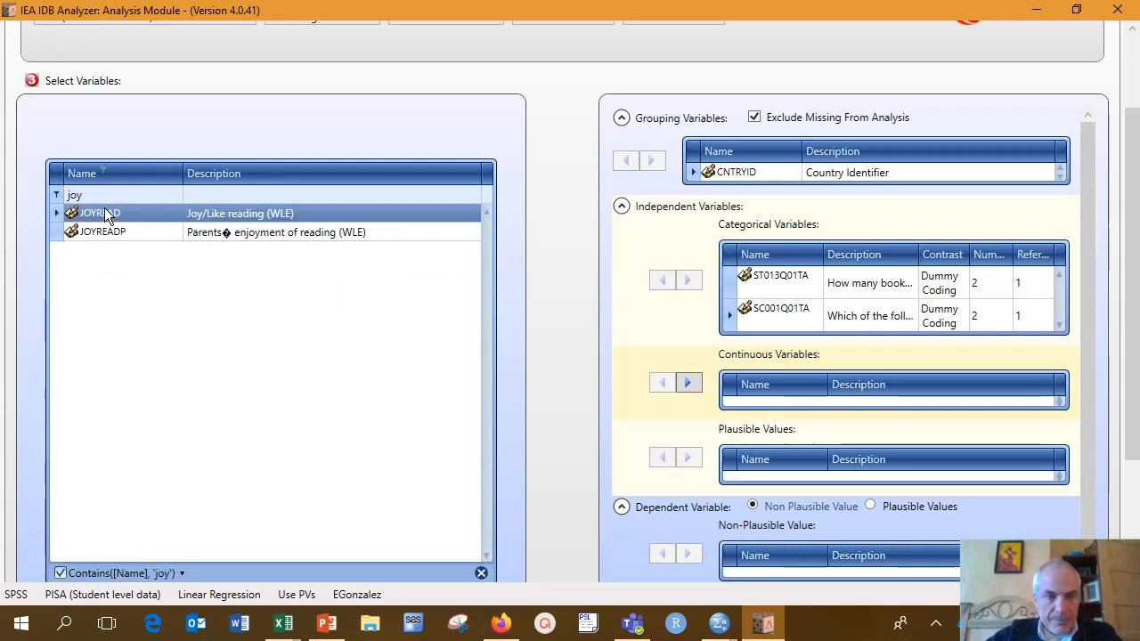
left_click(688, 384)
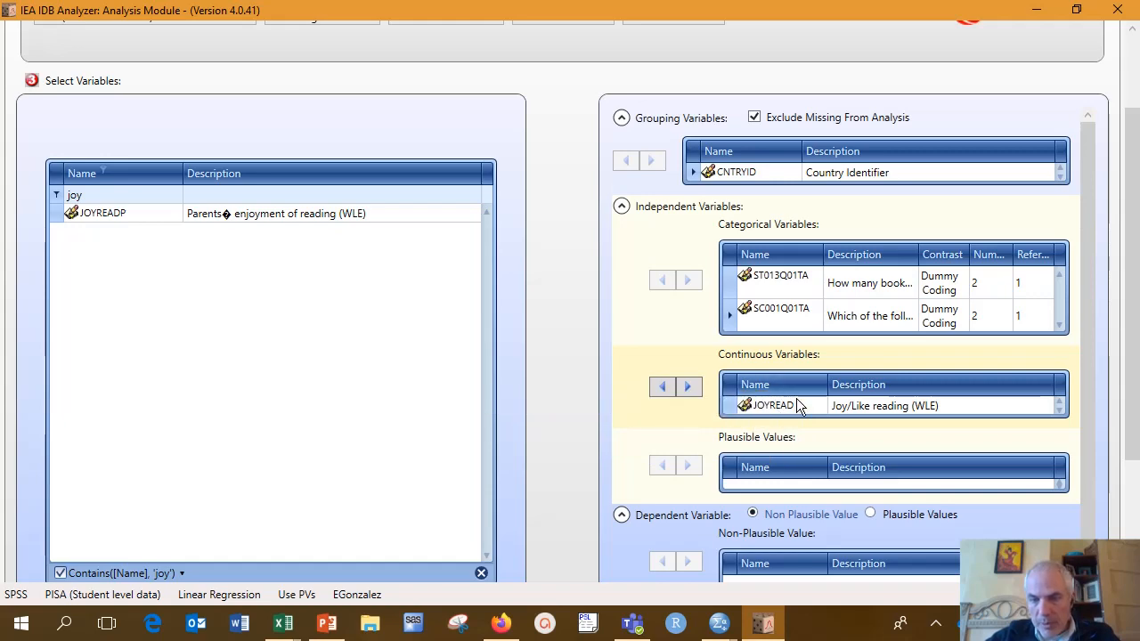
Step: Examine the value labels of the categorical variables ST013Q01TA and SC001Q01TA in their variable properties
right_click(842, 285)
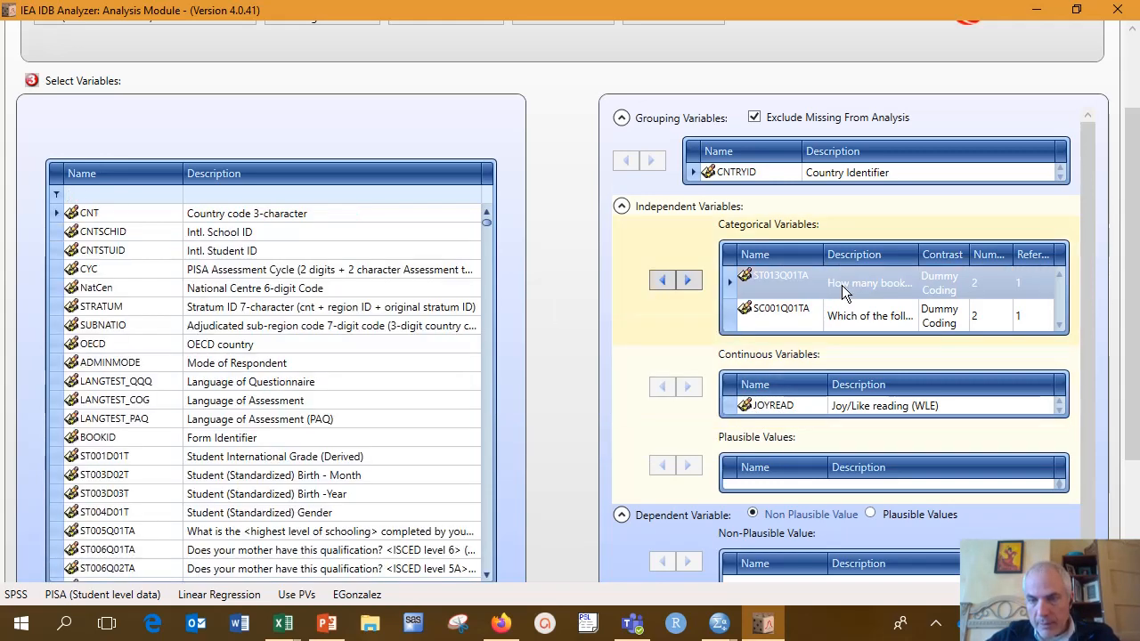
left_click(813, 303)
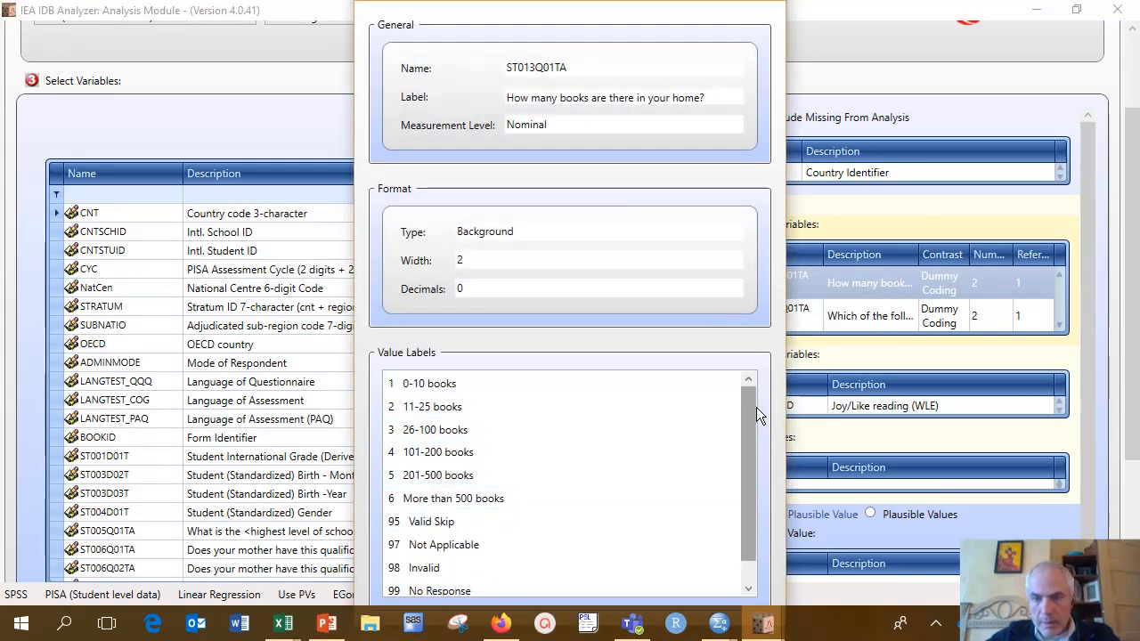
left_click(780, 9)
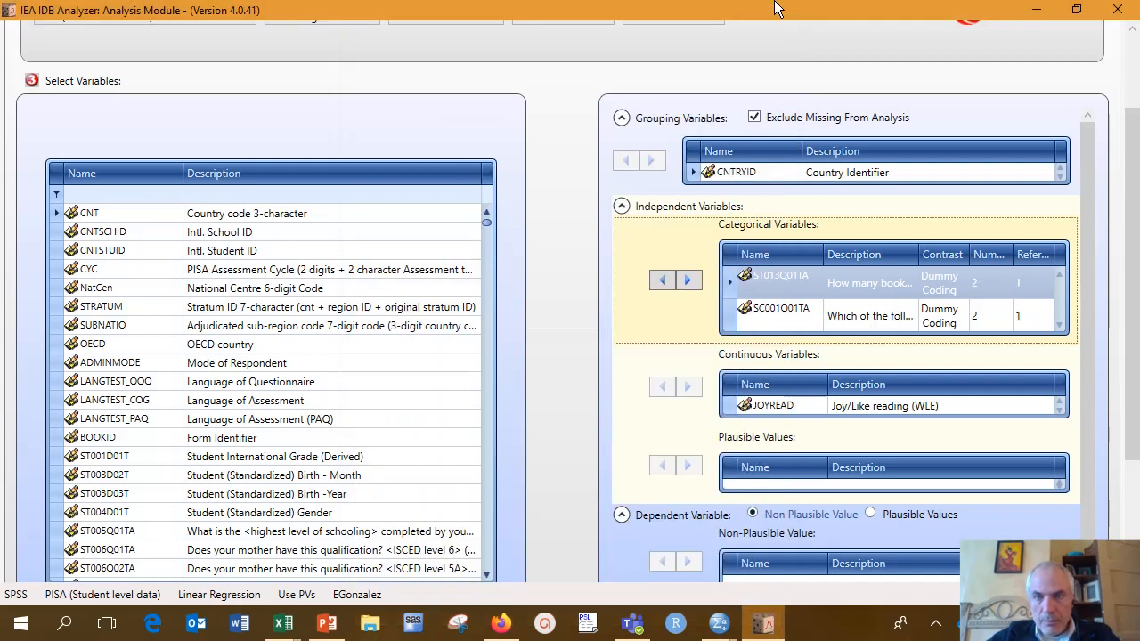
left_click(783, 314)
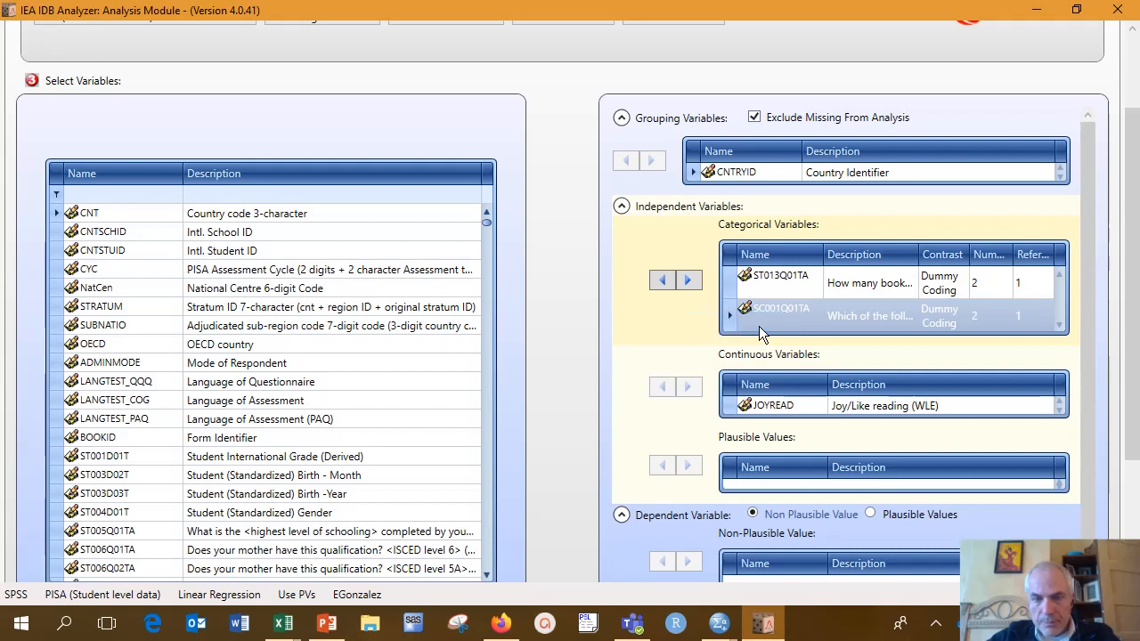
double_click(758, 326)
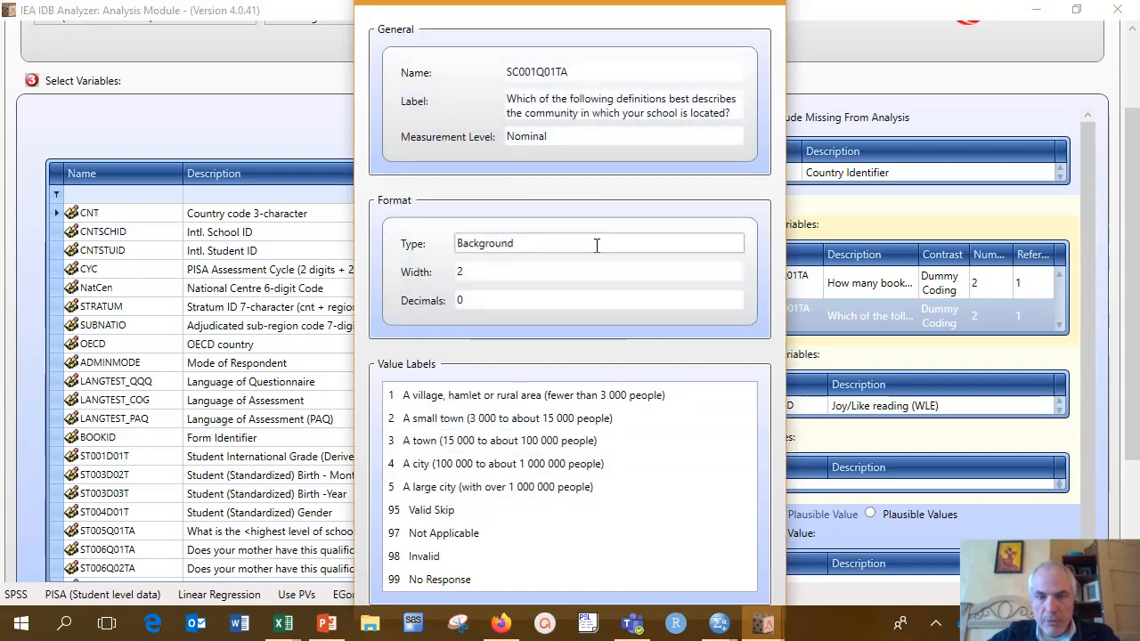
left_click(781, 8)
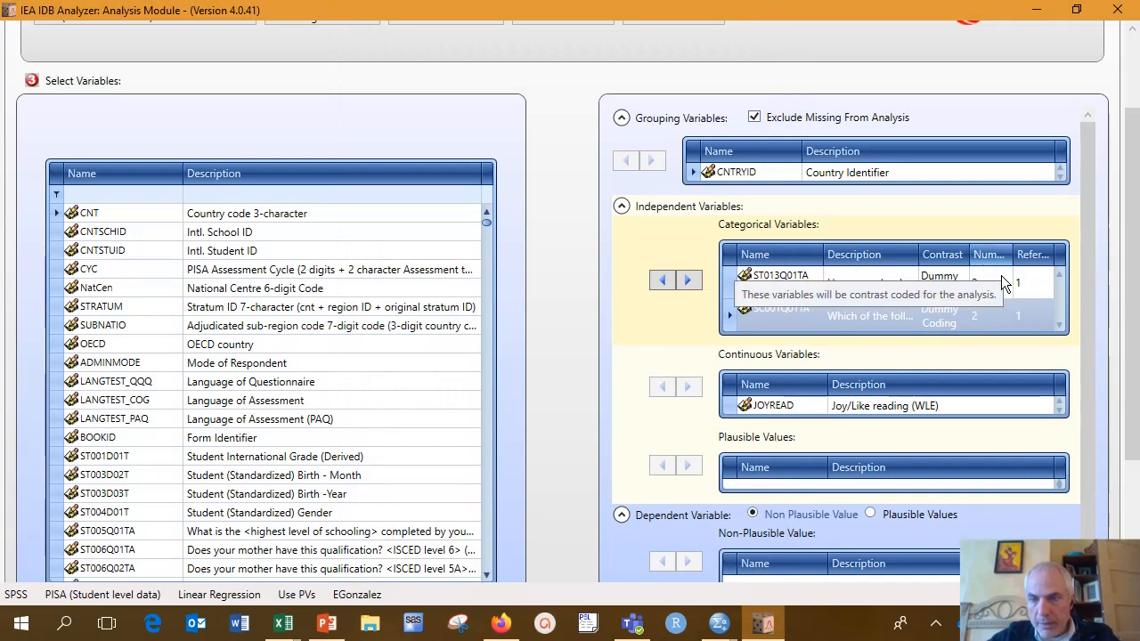
Step: Set the number of categories to 6 for ST013Q01TA and 5 for SC001Q01TA
left_click(1003, 283)
left_click(1003, 285)
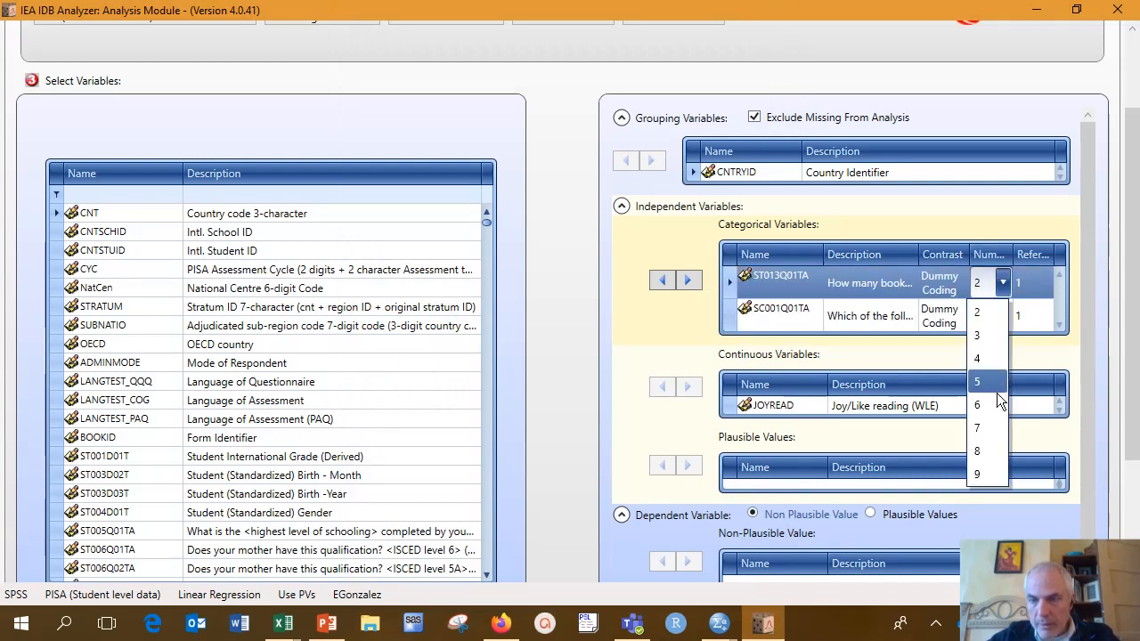
left_click(997, 406)
left_click(982, 318)
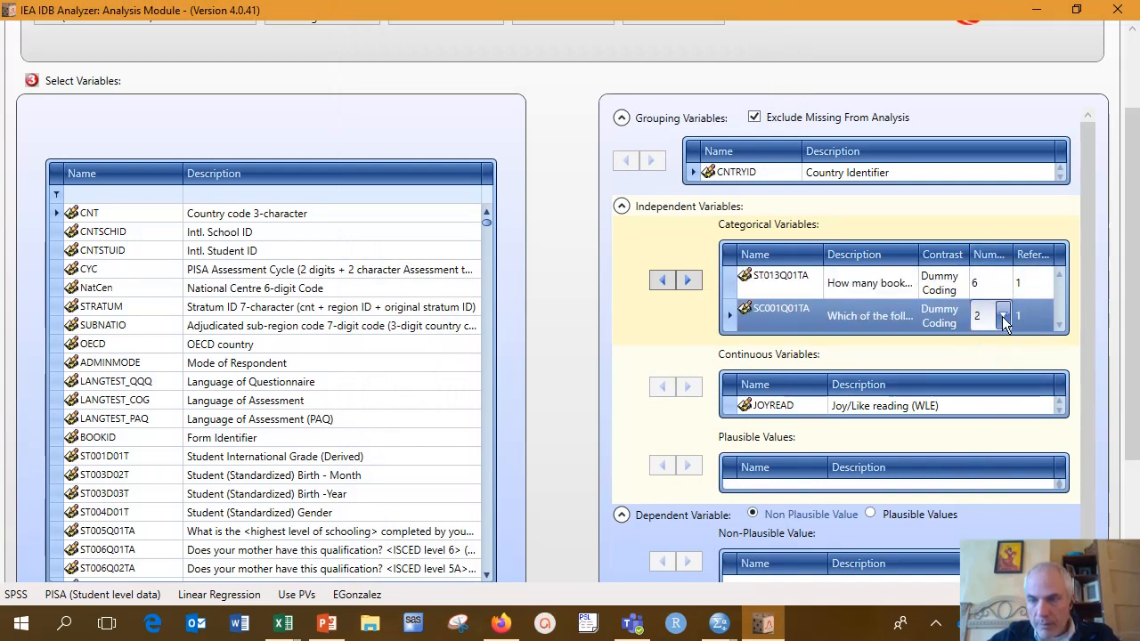
left_click(1004, 318)
left_click(999, 419)
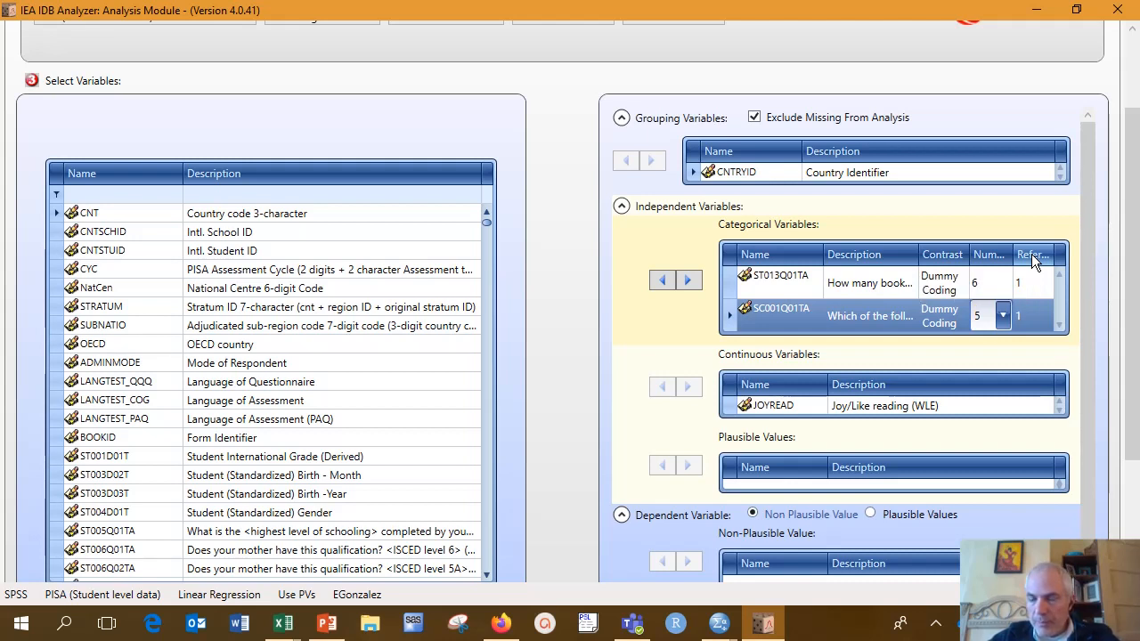
Step: Review the contrast options for ST013Q01TA and keep Dummy Coding
left_click(955, 285)
left_click(958, 284)
left_click(957, 275)
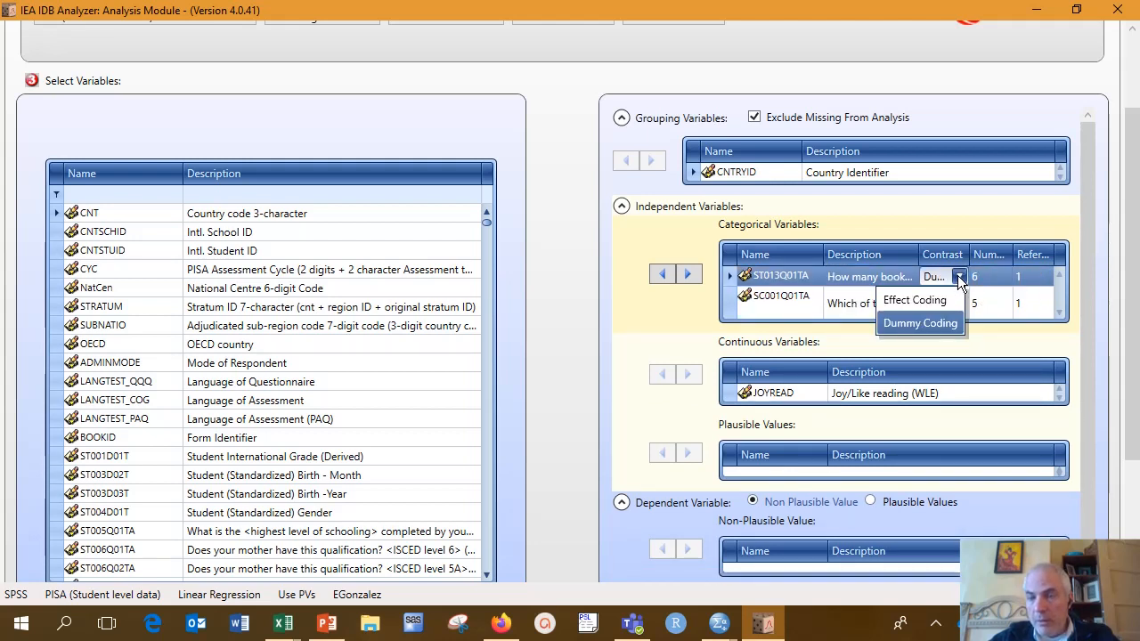
left_click(935, 323)
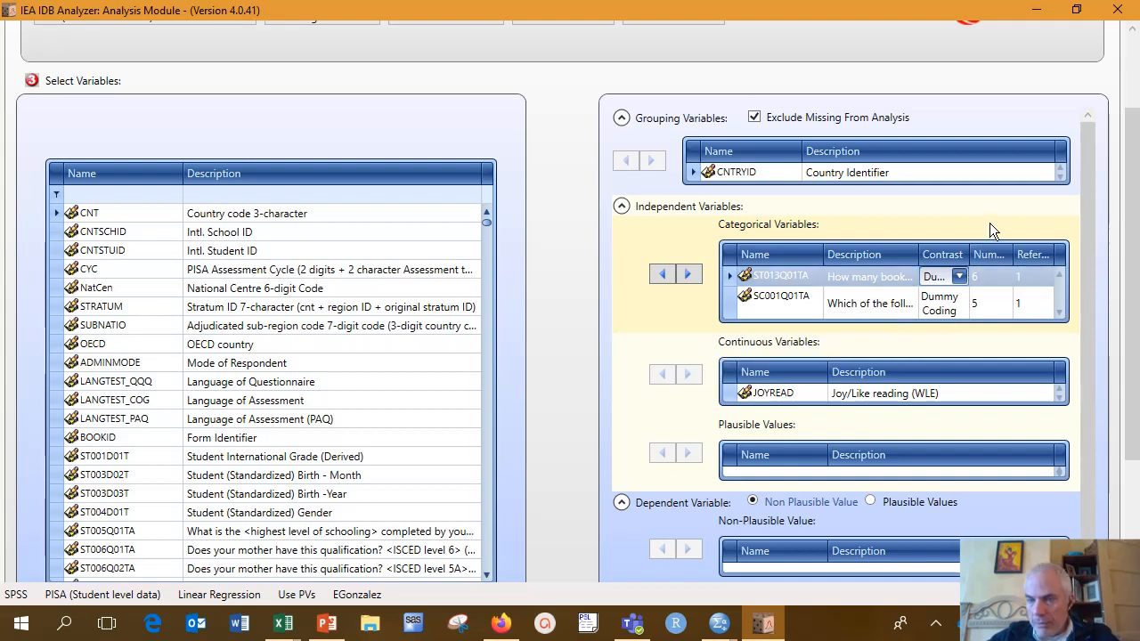
left_click(946, 334)
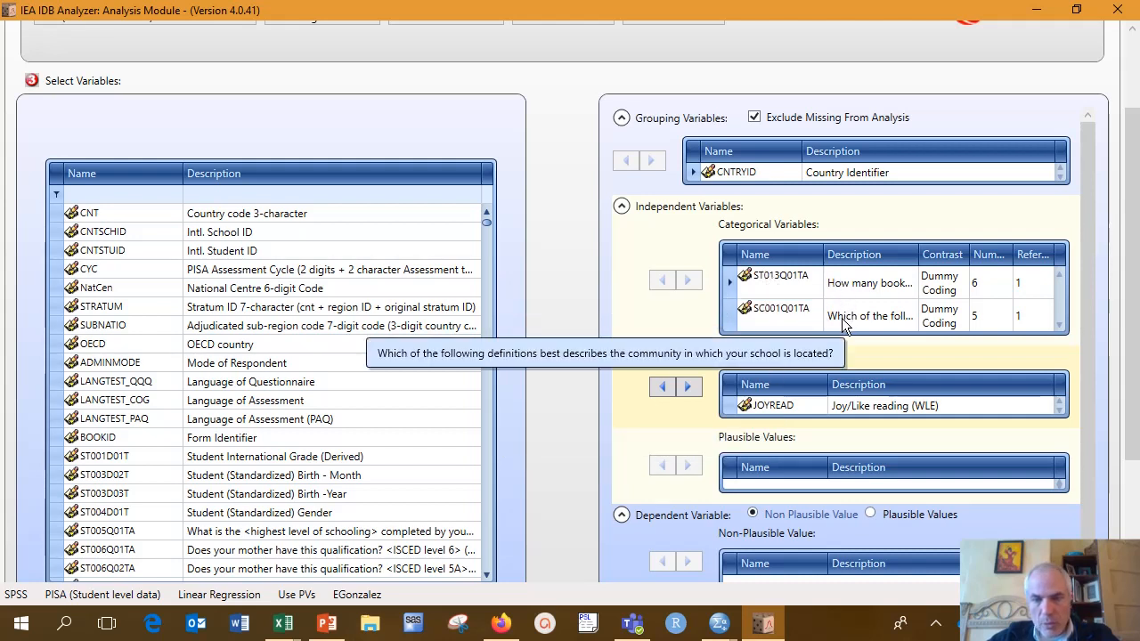
Step: Switch the dependent variable to plausible values and add the reading set PVREAD01-10
scroll(624, 417, "down", 1)
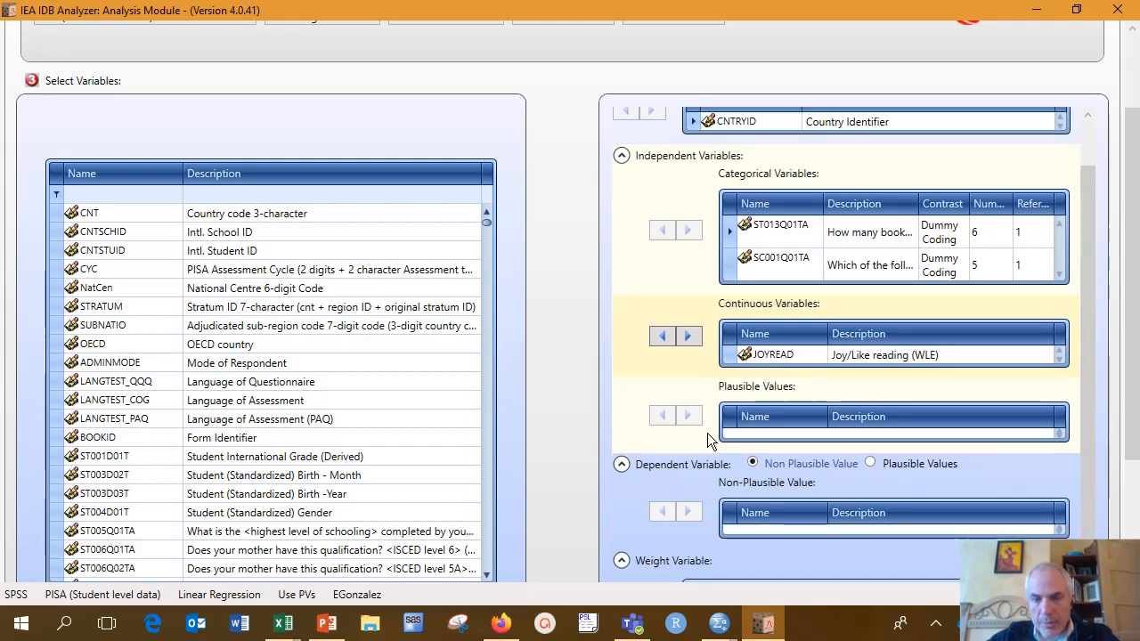
left_click(705, 507)
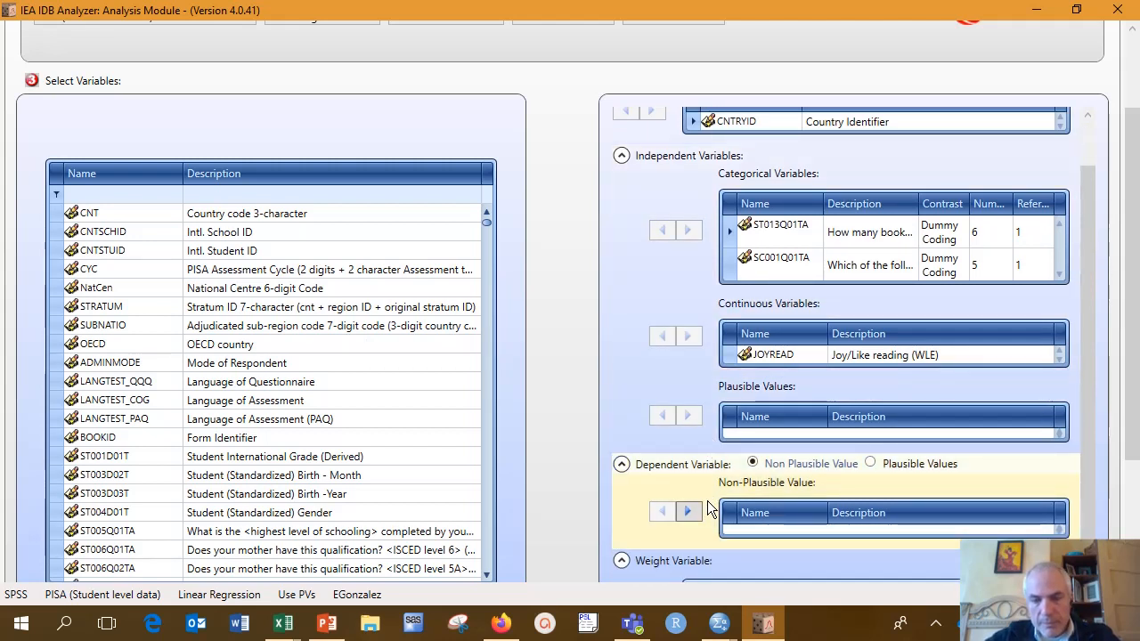
left_click(872, 463)
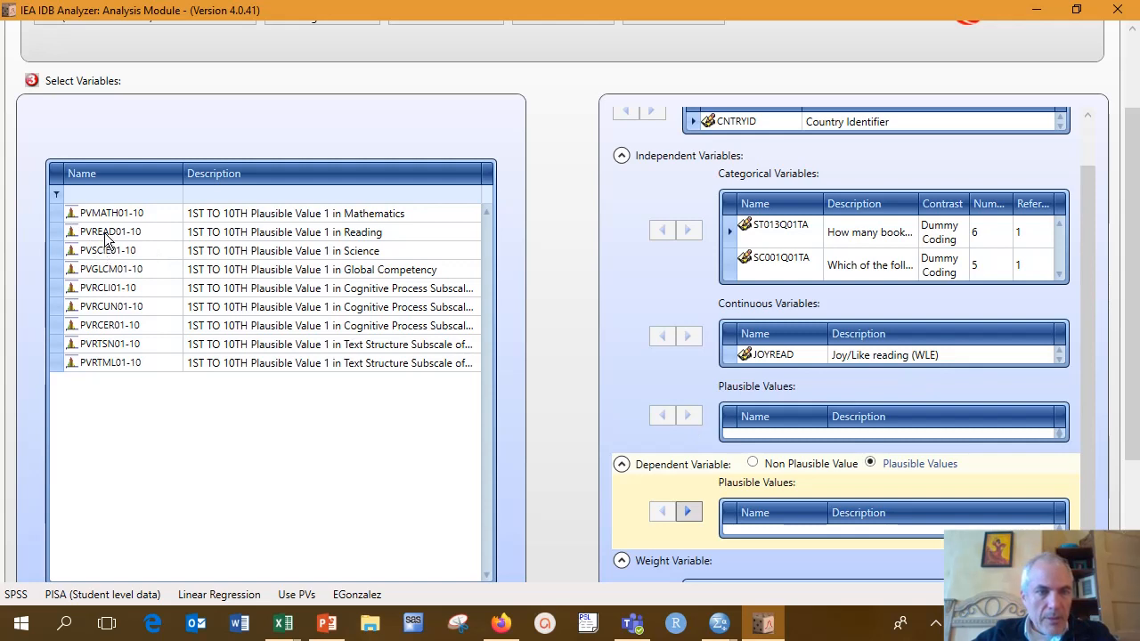
left_click(104, 231)
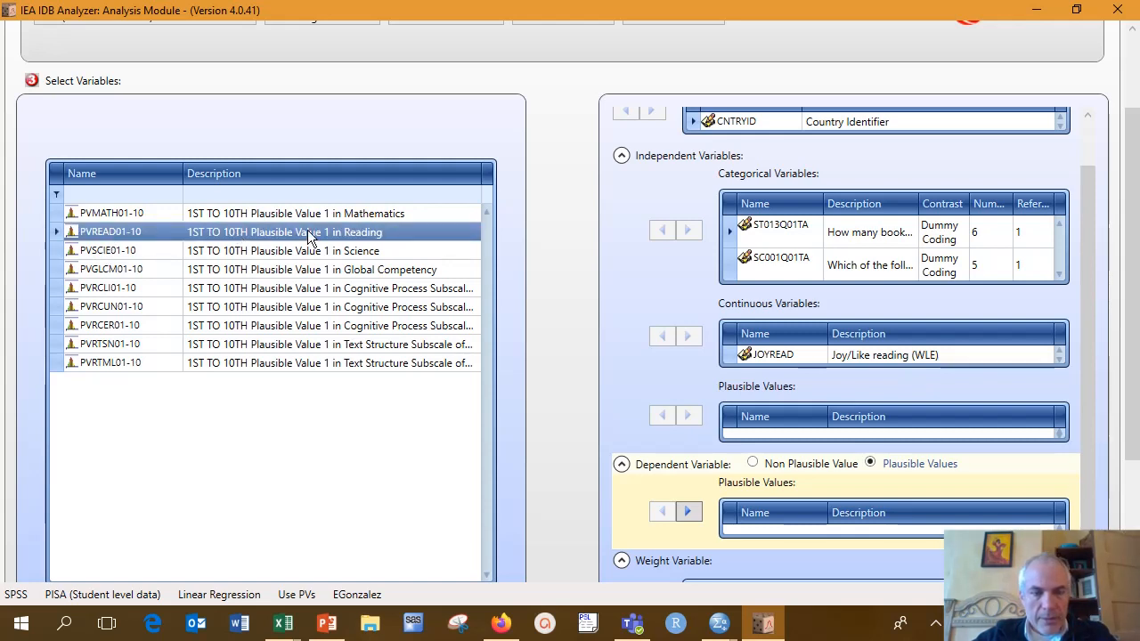
left_click(691, 512)
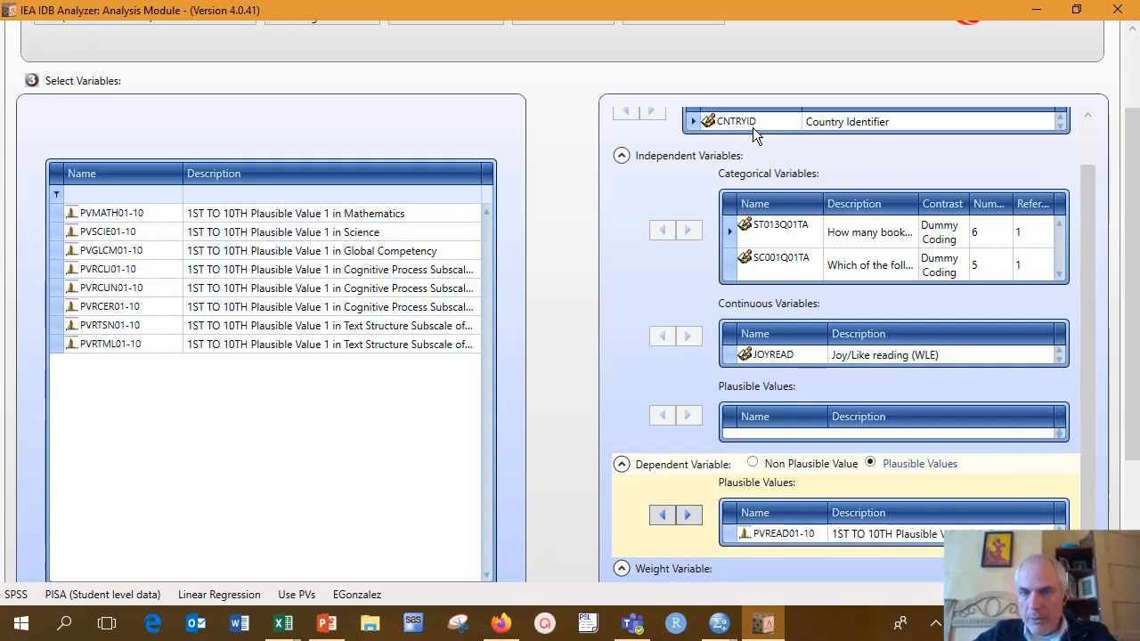
Step: Check the regression setup and define the output files as ReadLitFromLocatBooksJoy in the PISA 2018 Work folder
left_click_drag(1135, 192, 1135, 136)
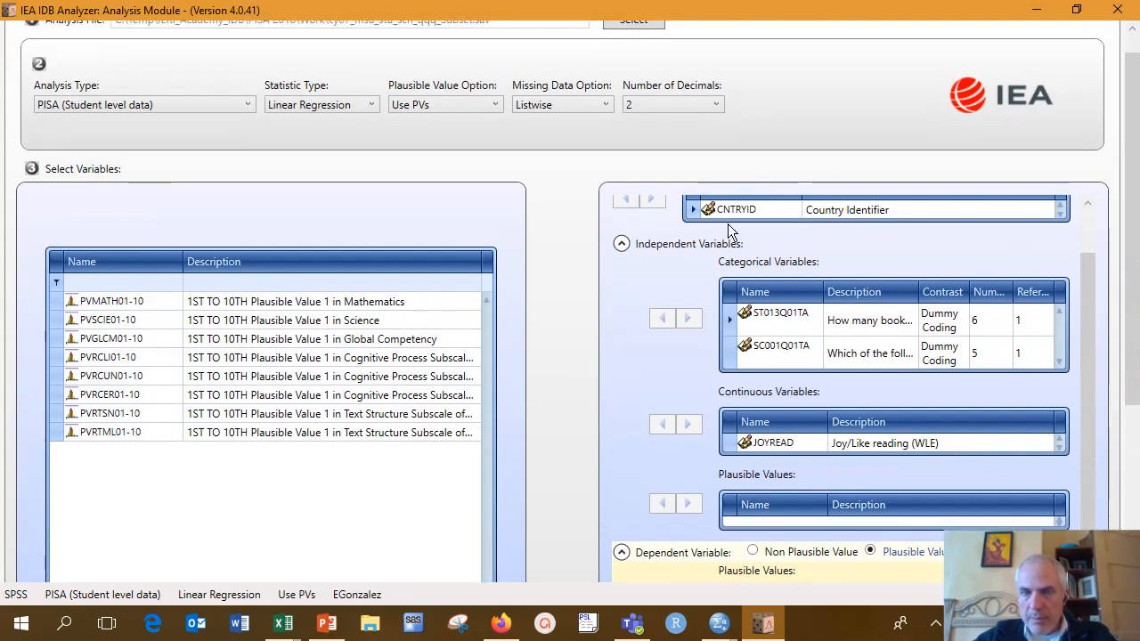
left_click_drag(1086, 277, 1088, 234)
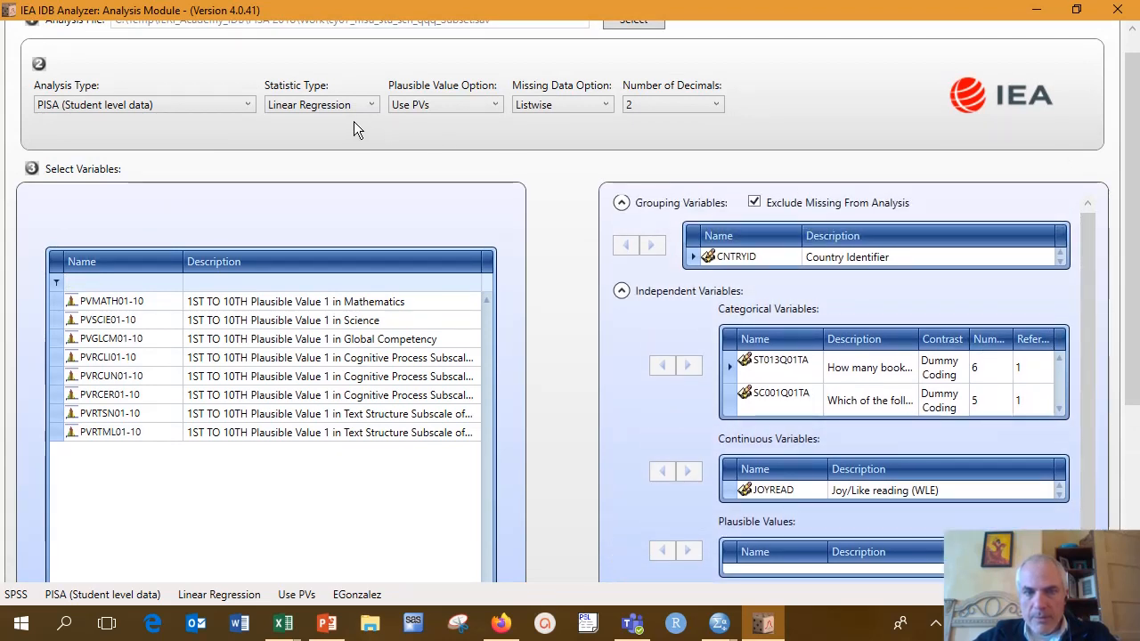
scroll(1092, 345, "down", 2)
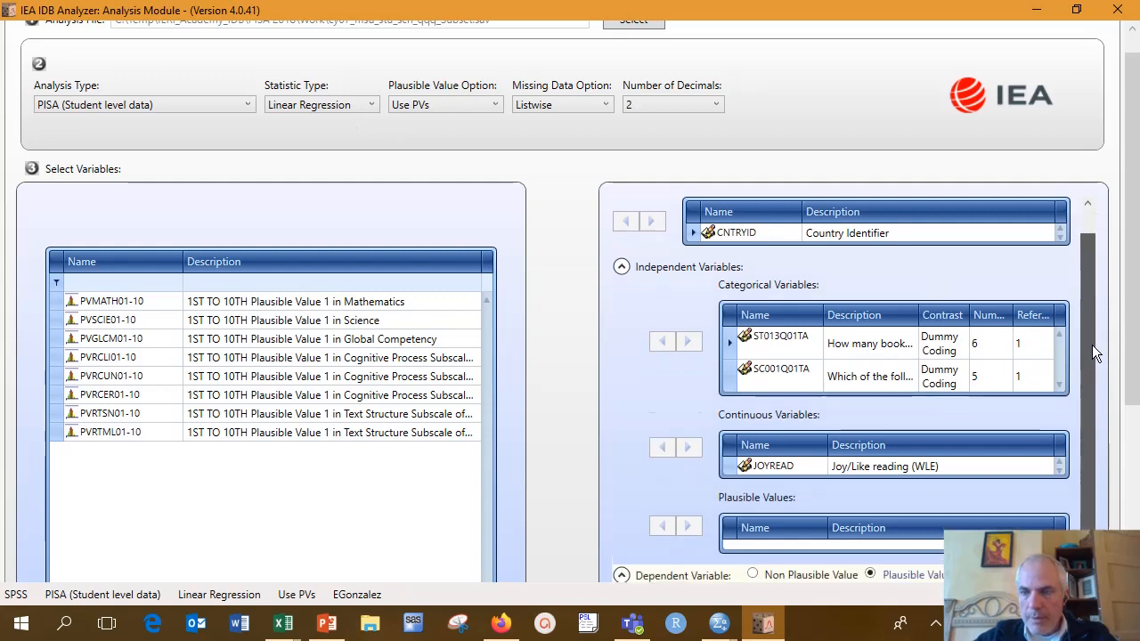
left_click_drag(1128, 408, 1128, 445)
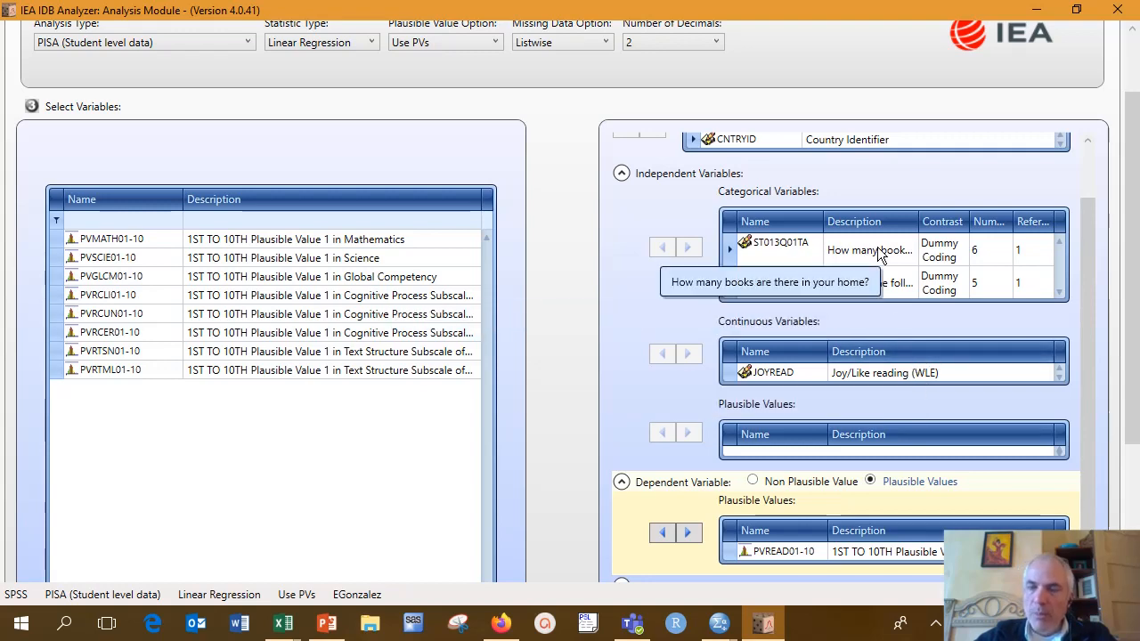
left_click_drag(1127, 249, 1120, 420)
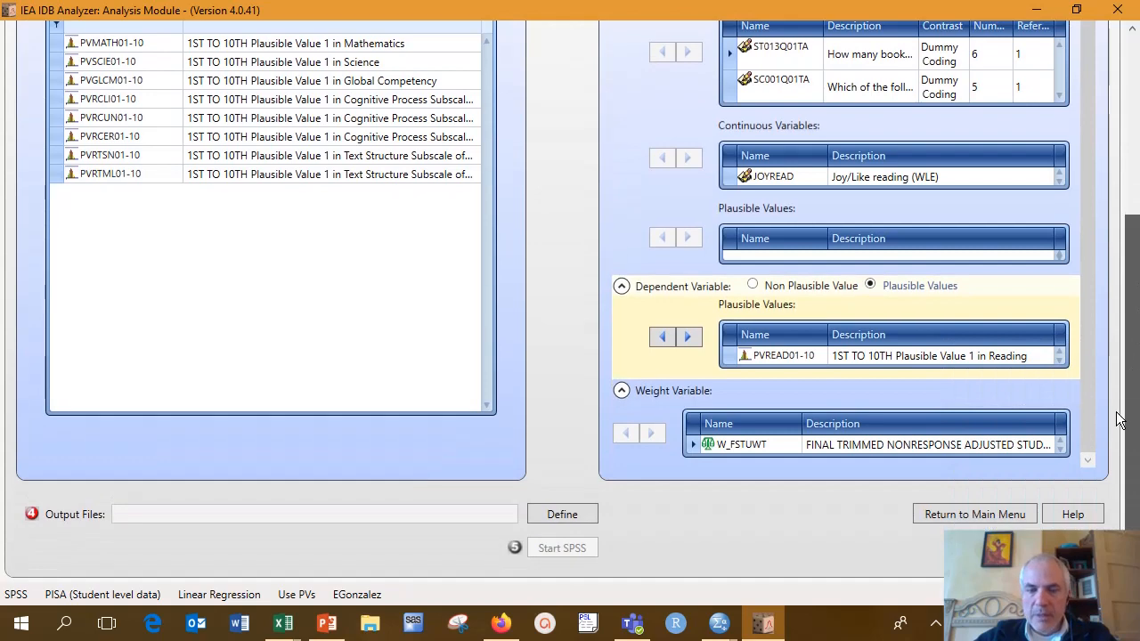
left_click(570, 517)
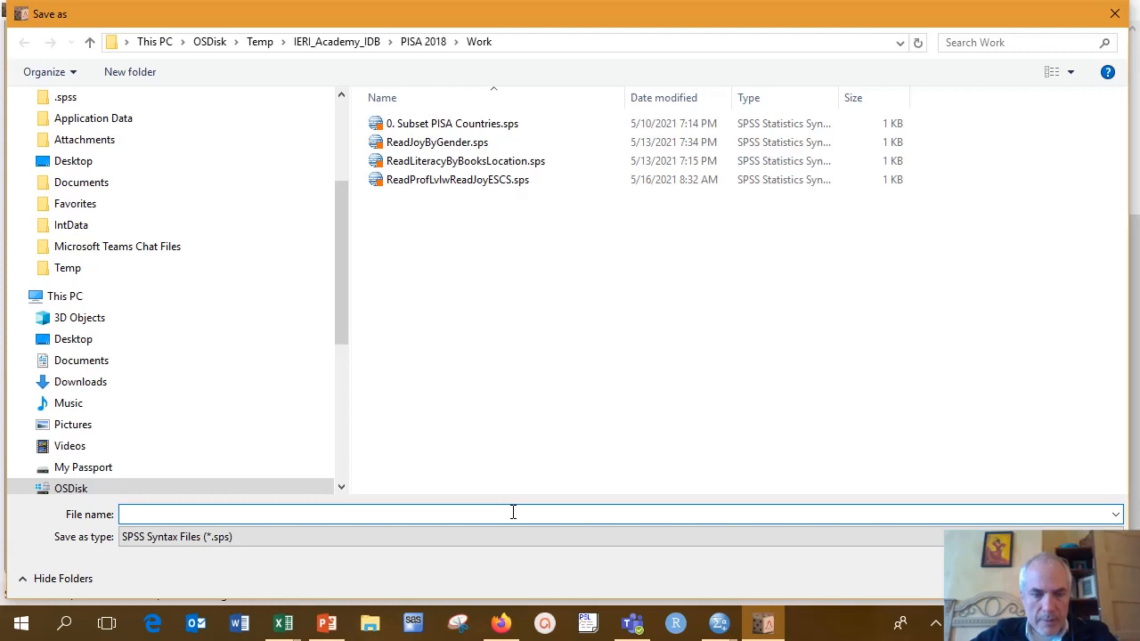
type("ReadLit")
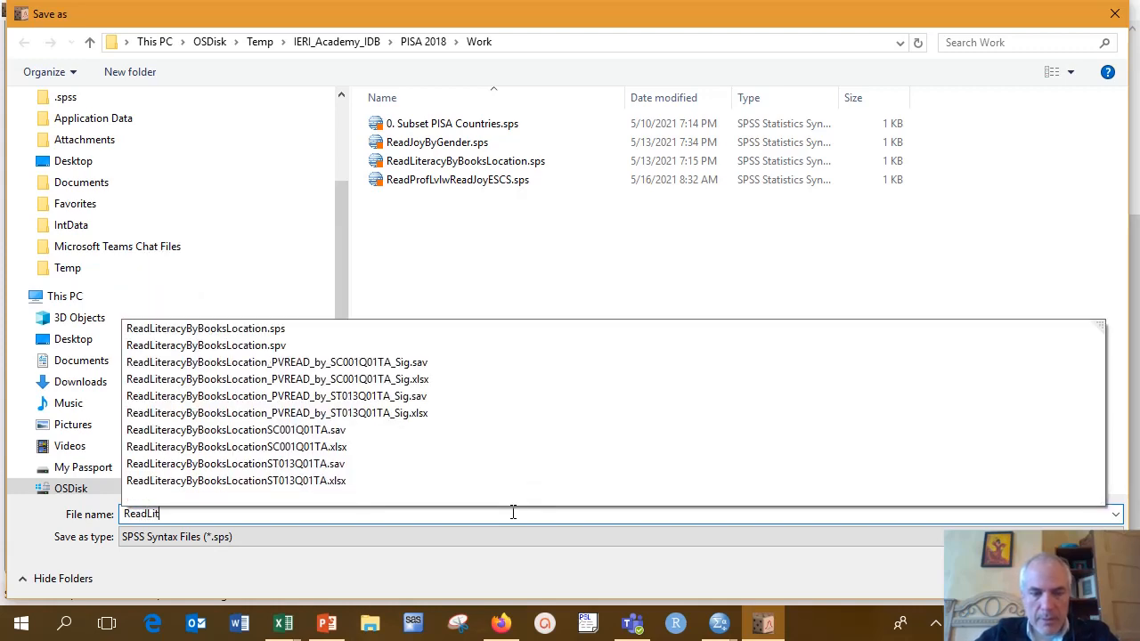
type("P")
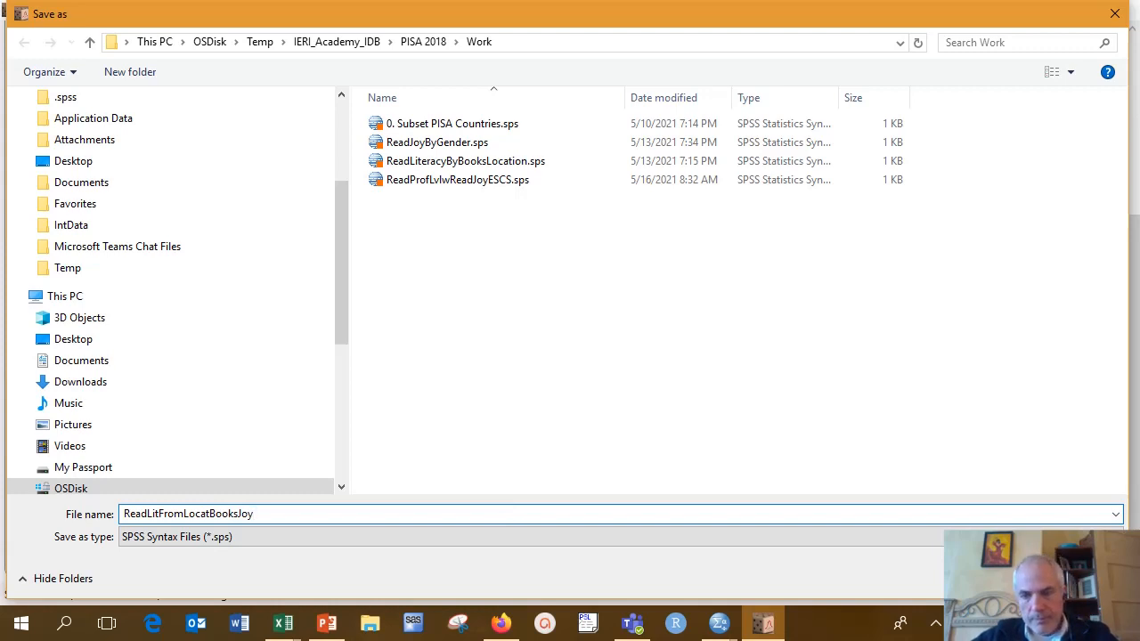
key("Return")
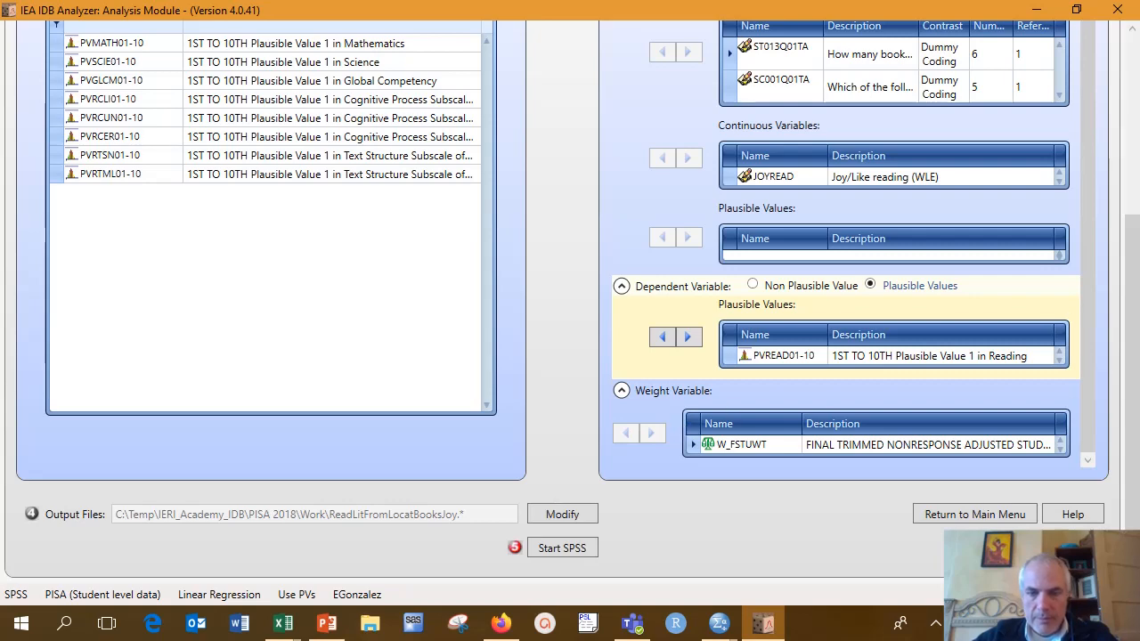
Step: Start SPSS with the generated regression syntax and run the entire script
left_click(563, 548)
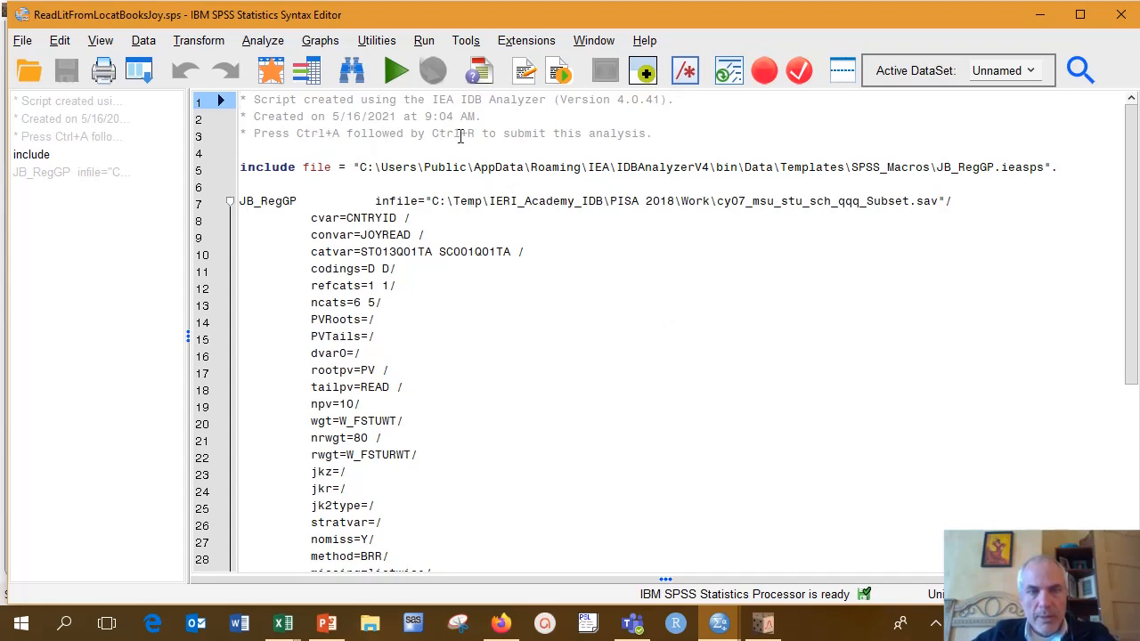
left_click(424, 40)
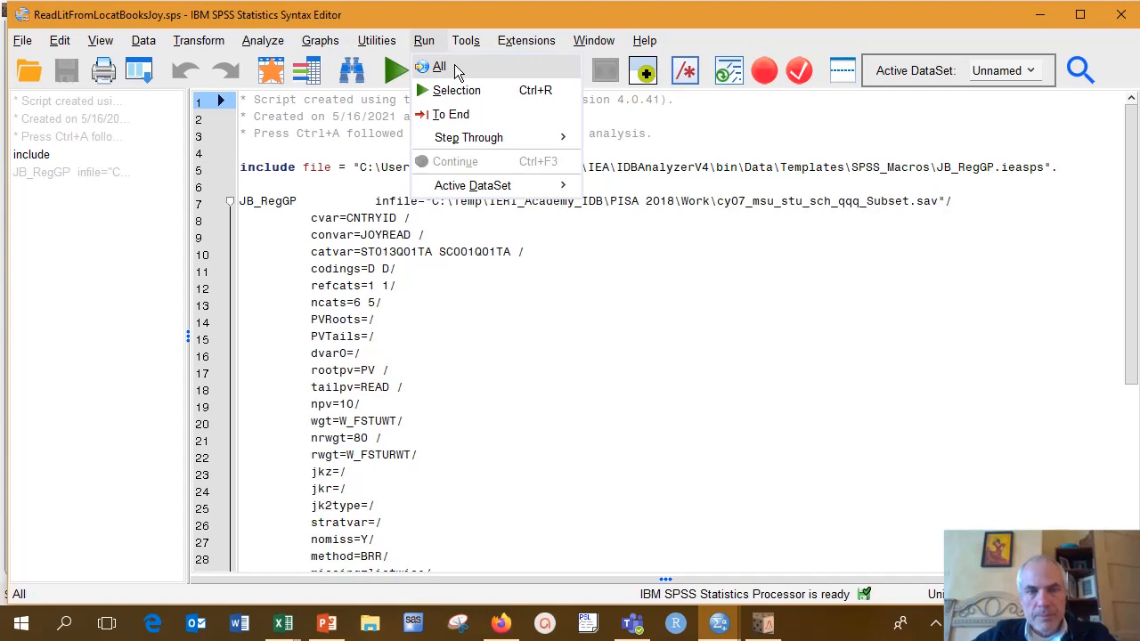
left_click(455, 69)
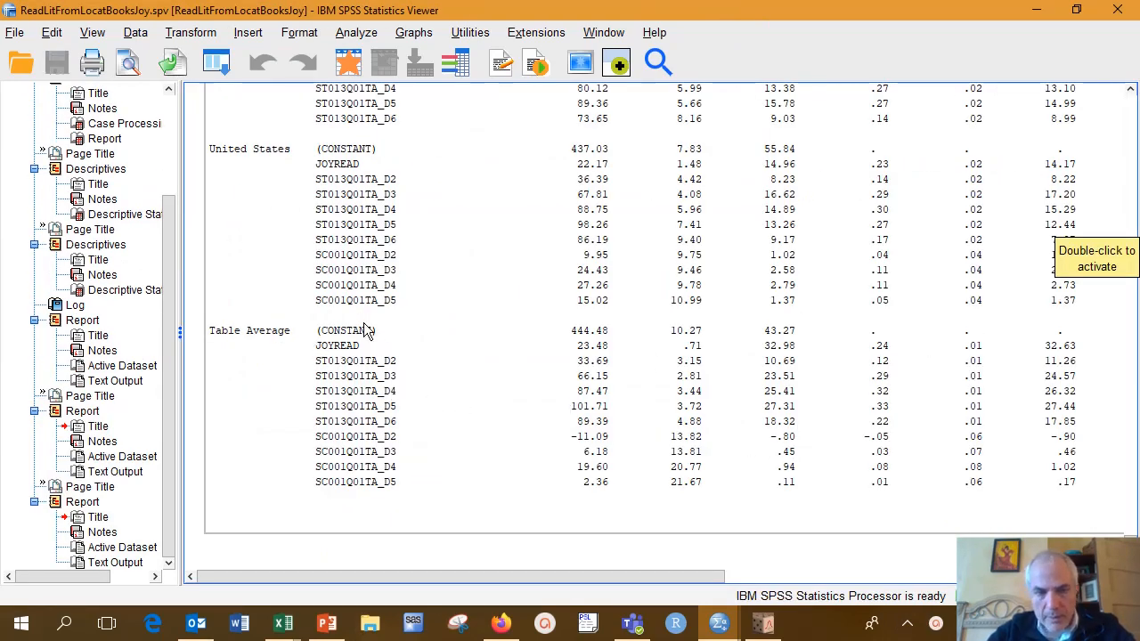
Step: Examine the recoding tables and the dummy coding check reports for ST013Q01TA and SC001Q01TA in the output
left_click_drag(1131, 537, 1135, 100)
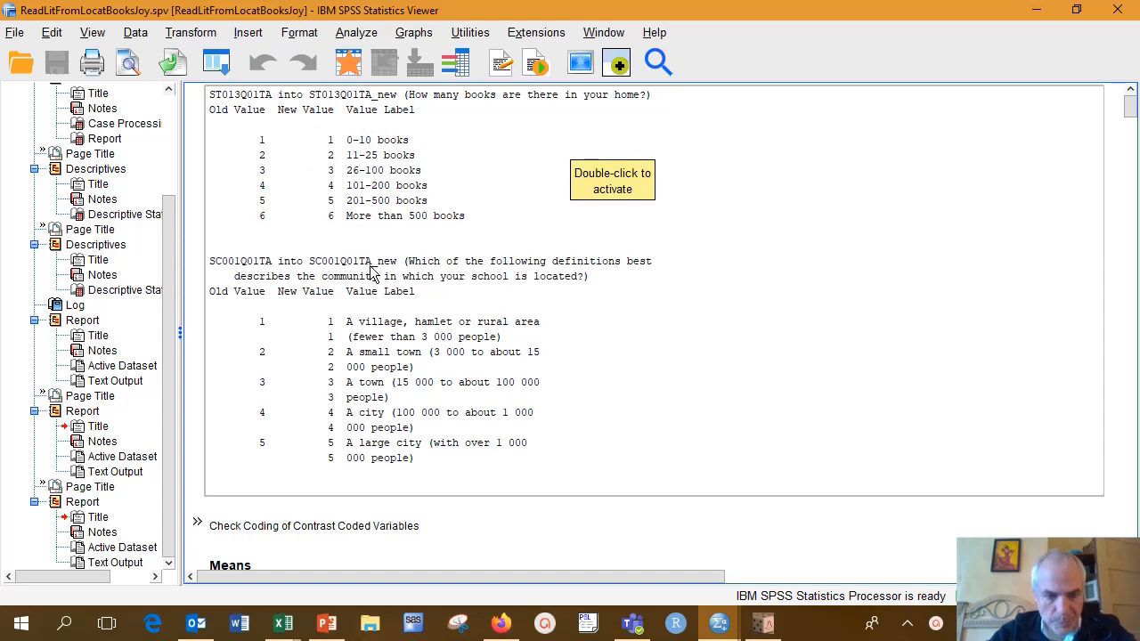
scroll(376, 276, "down", 5)
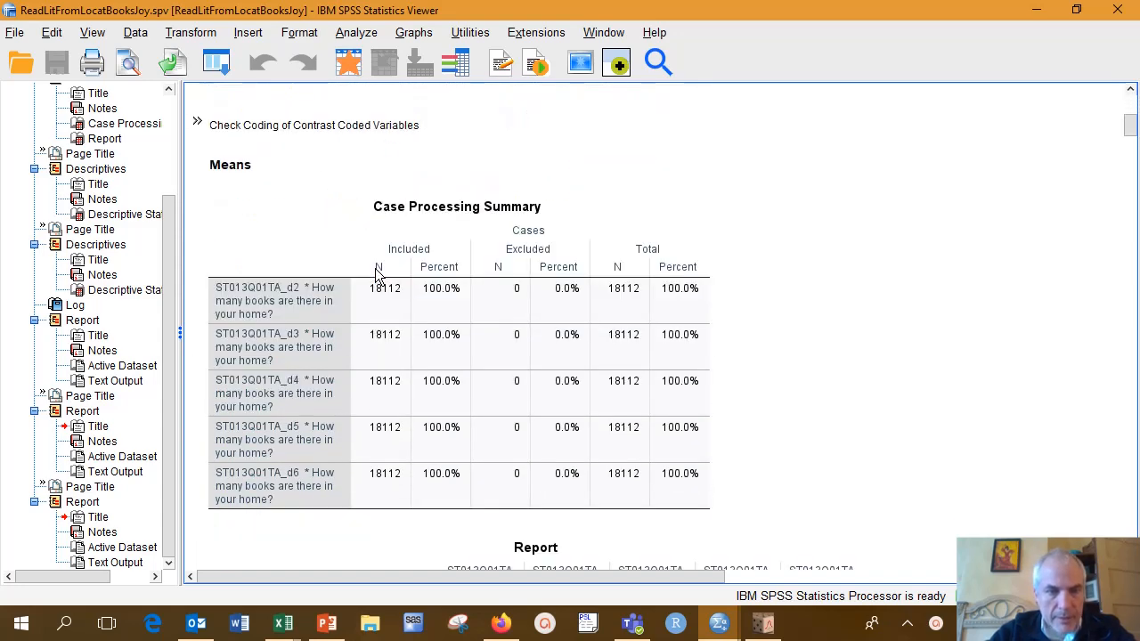
scroll(374, 268, "down", 5)
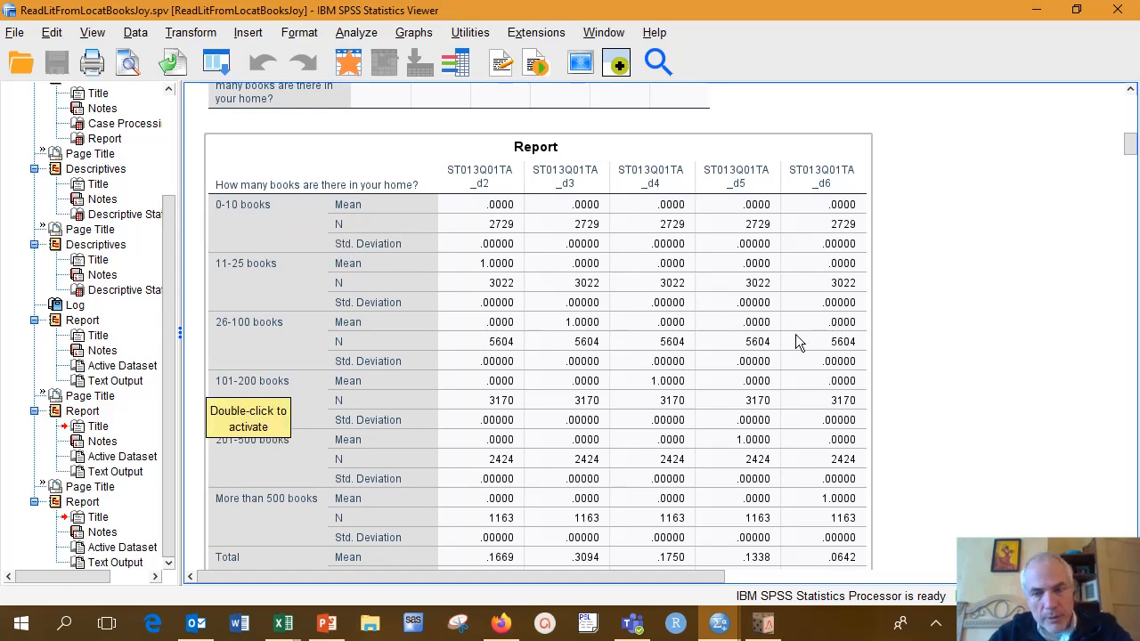
scroll(775, 342, "down", 3)
scroll(774, 344, "down", 5)
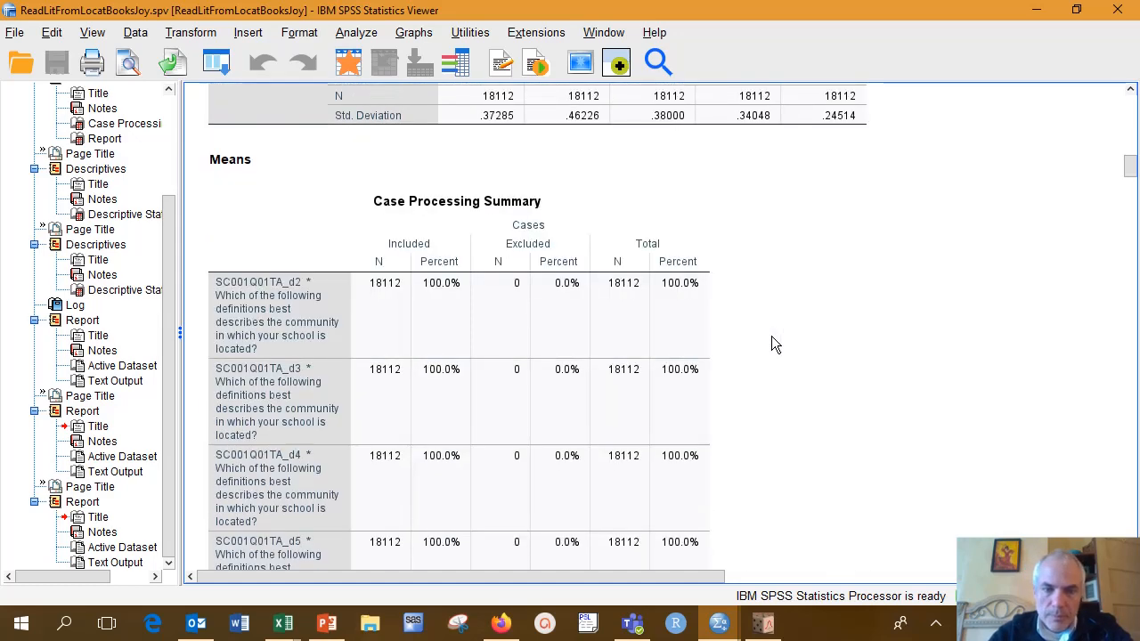
scroll(777, 341, "down", 10)
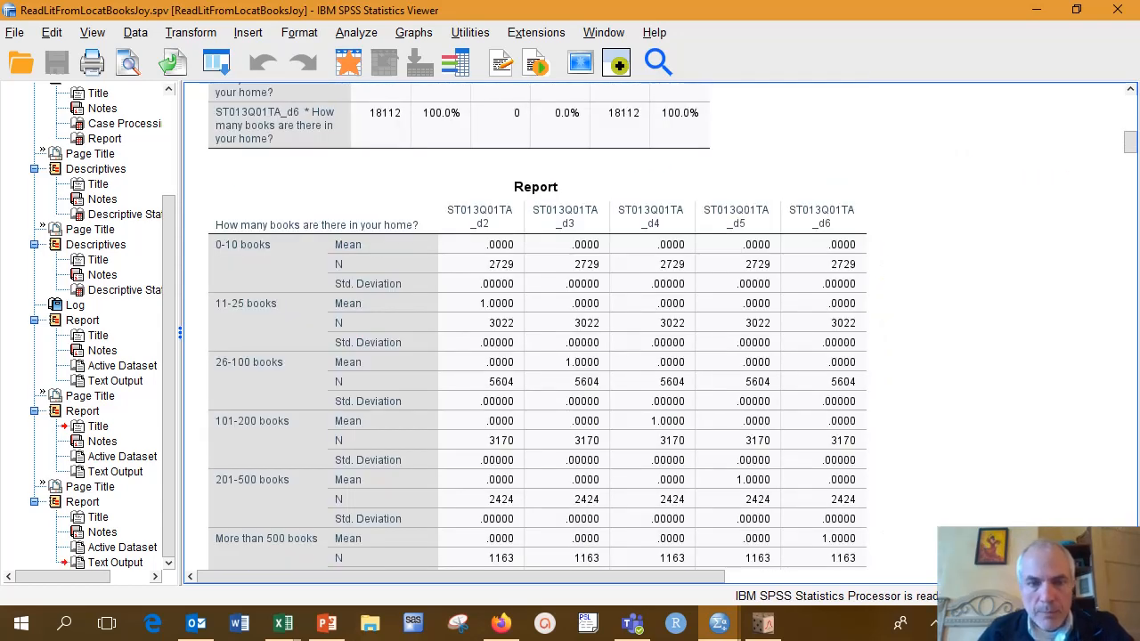
scroll(730, 479, "down", 9)
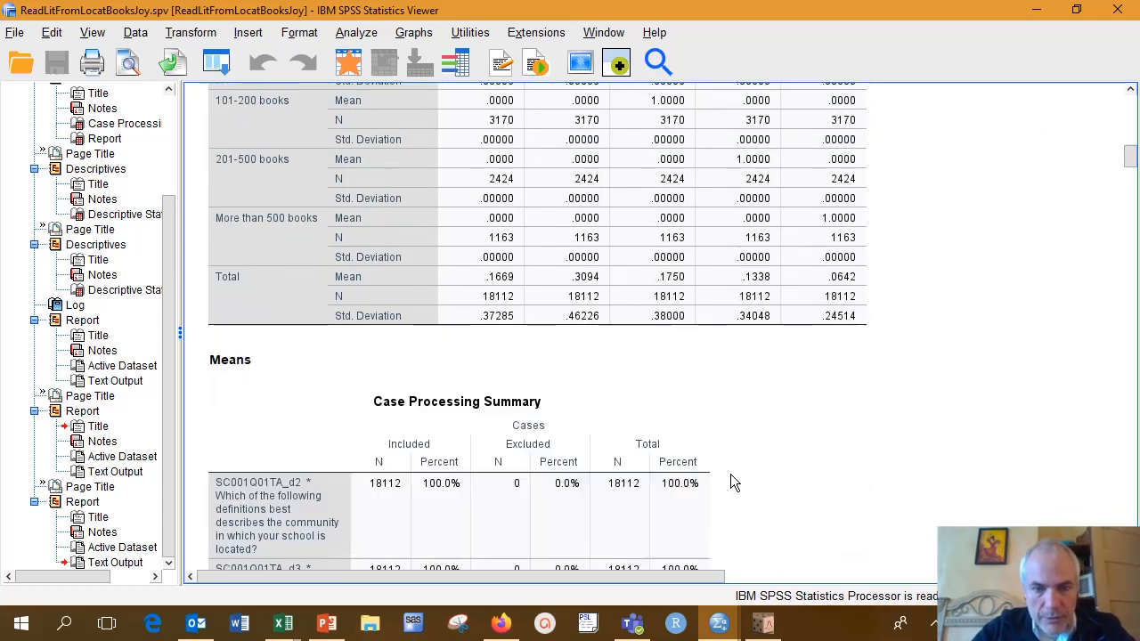
scroll(730, 474, "down", 9)
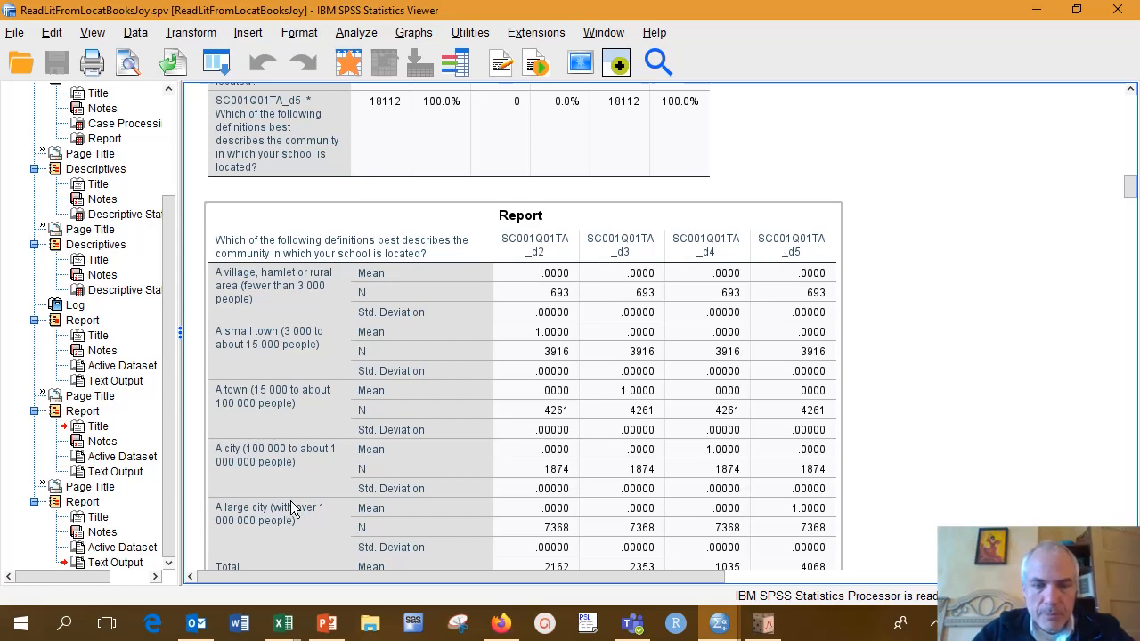
Step: Examine the unweighted descriptive statistics of the analysis variables by country, comparing the school location ranges
scroll(291, 500, "down", 5)
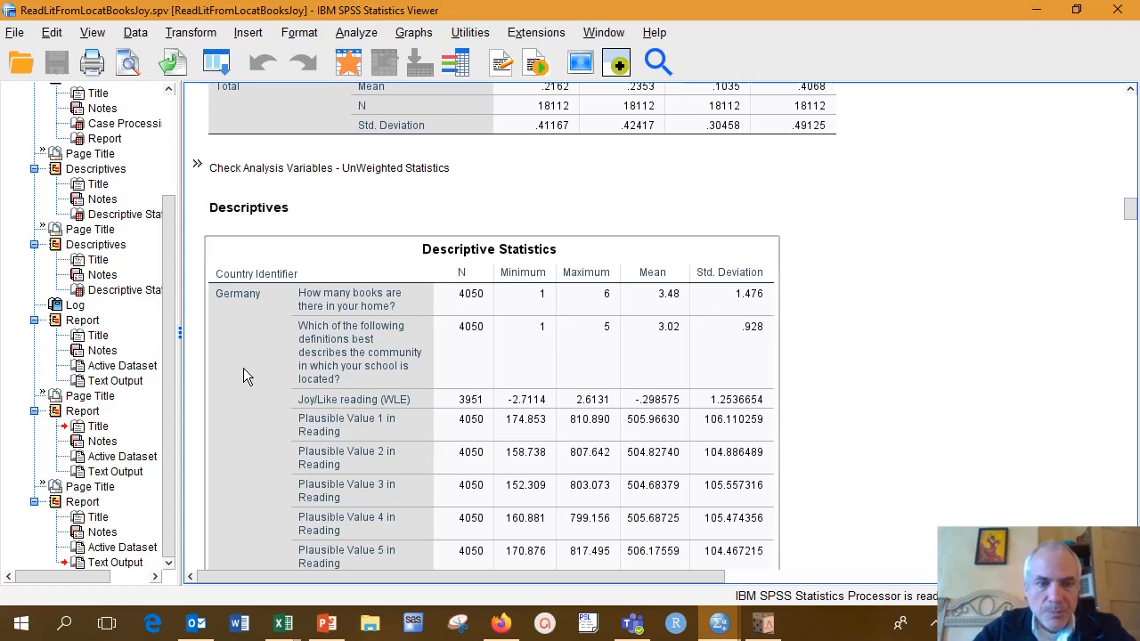
scroll(265, 329, "down", 3)
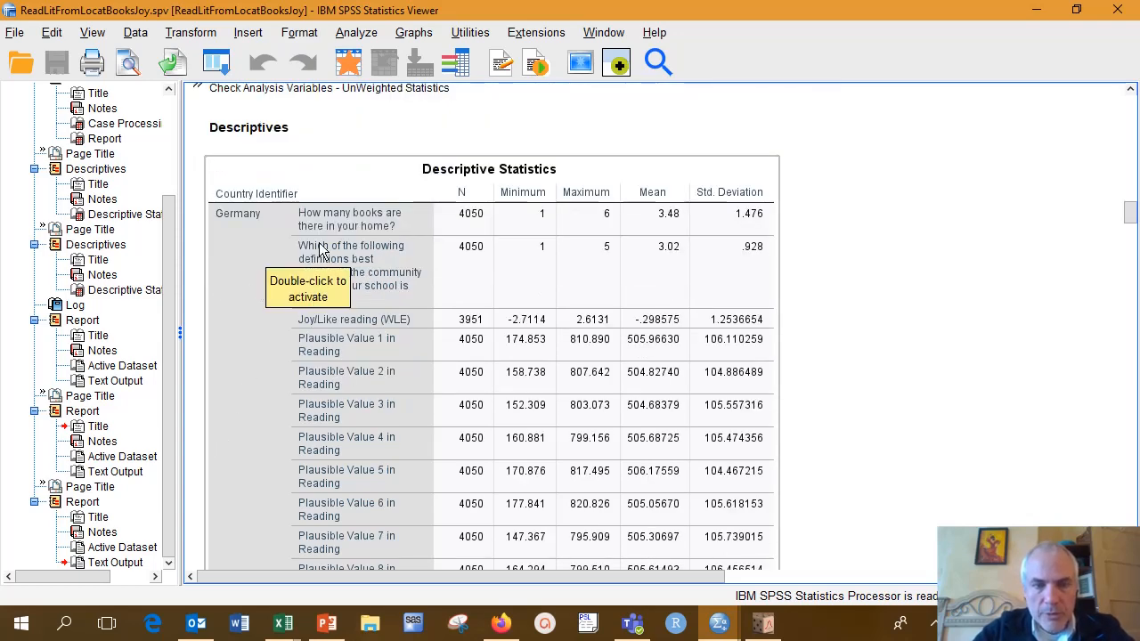
scroll(371, 267, "down", 3)
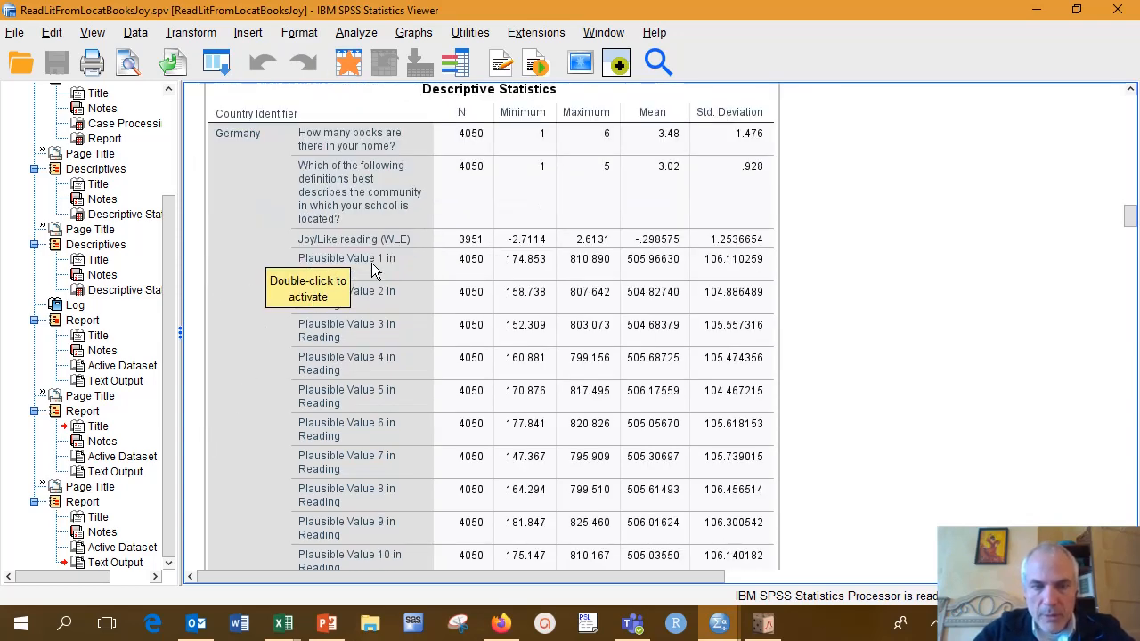
scroll(371, 267, "down", 15)
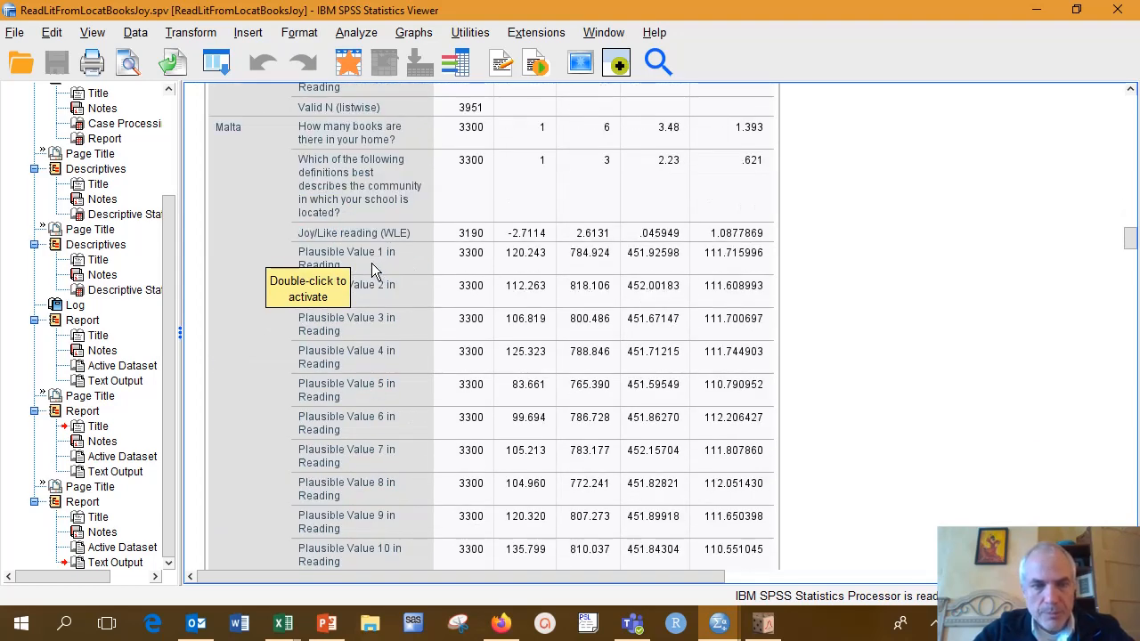
scroll(371, 267, "up", 3)
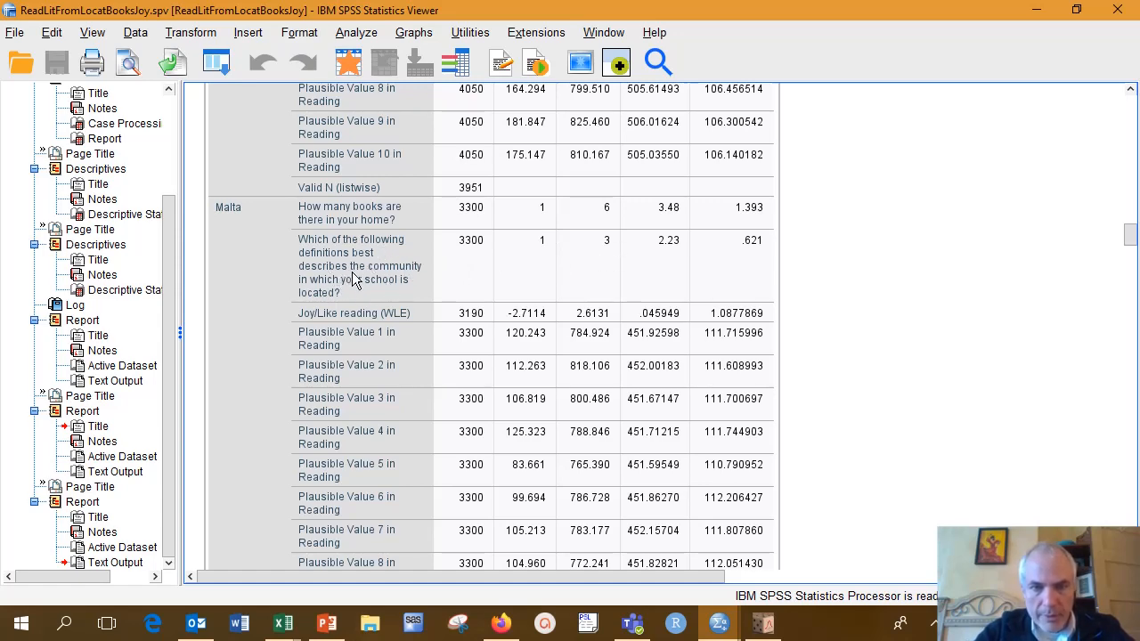
scroll(354, 278, "up", 10)
scroll(353, 280, "up", 5)
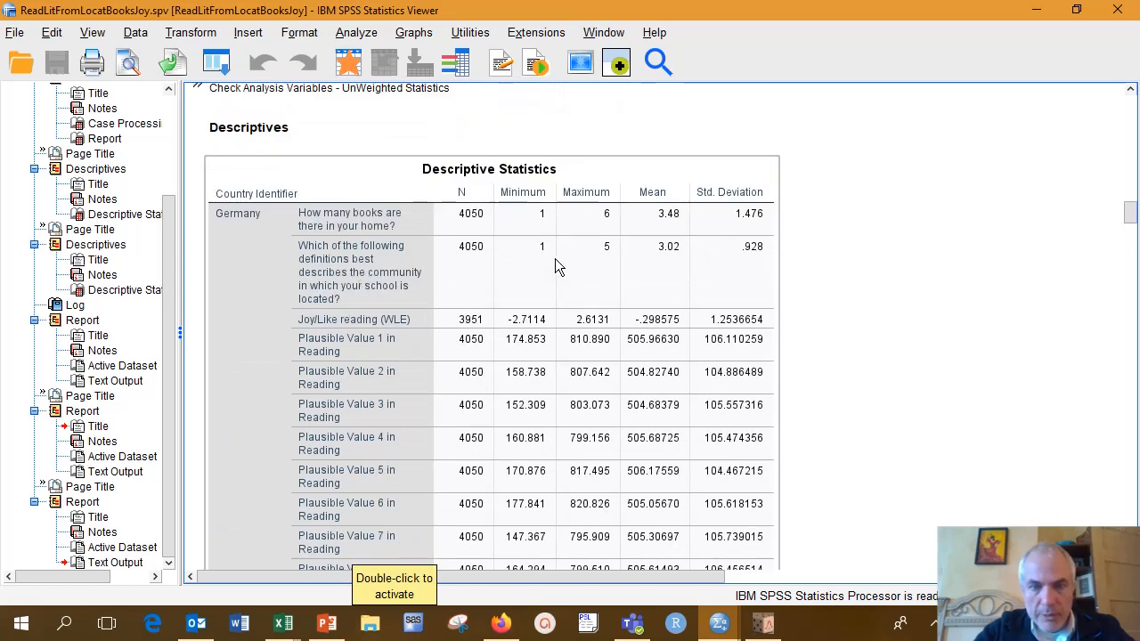
scroll(561, 260, "down", 20)
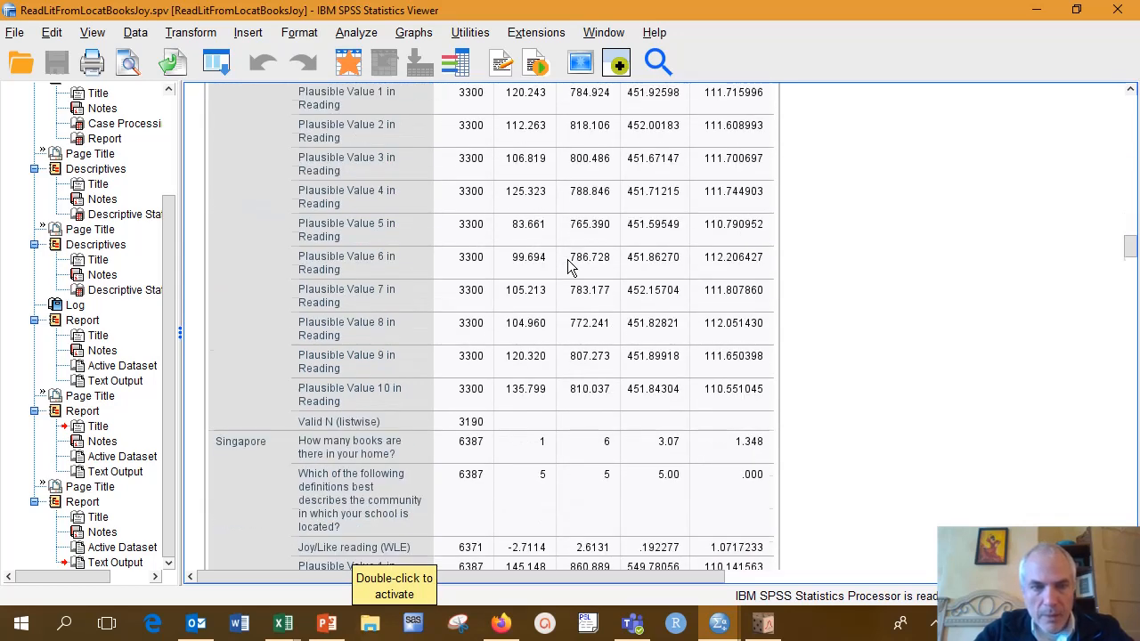
scroll(567, 259, "down", 5)
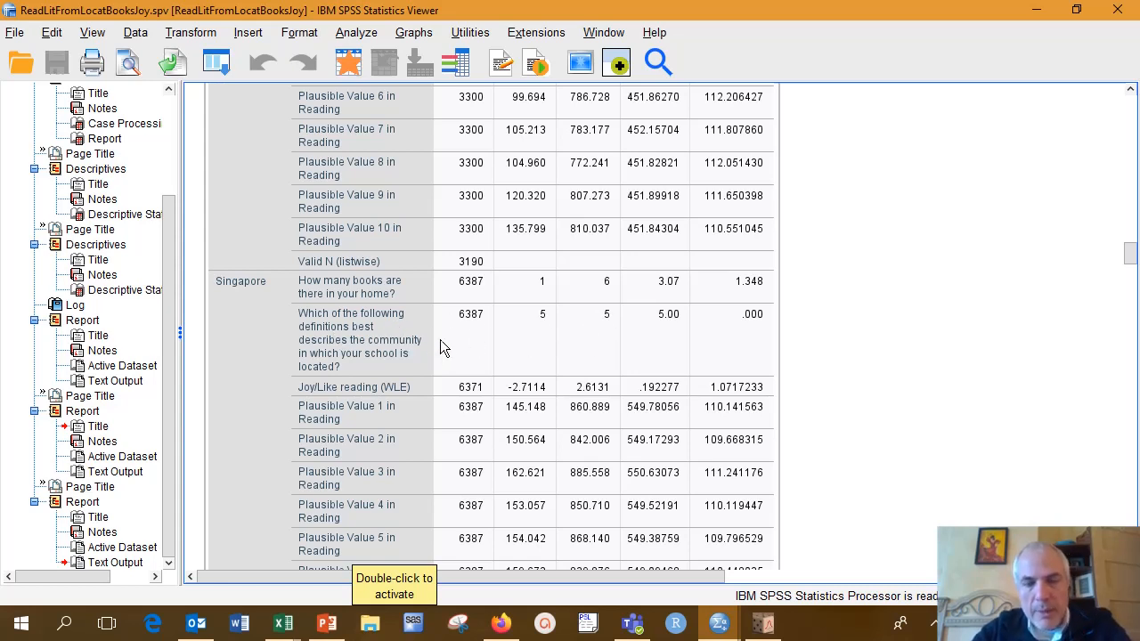
scroll(446, 343, "down", 10)
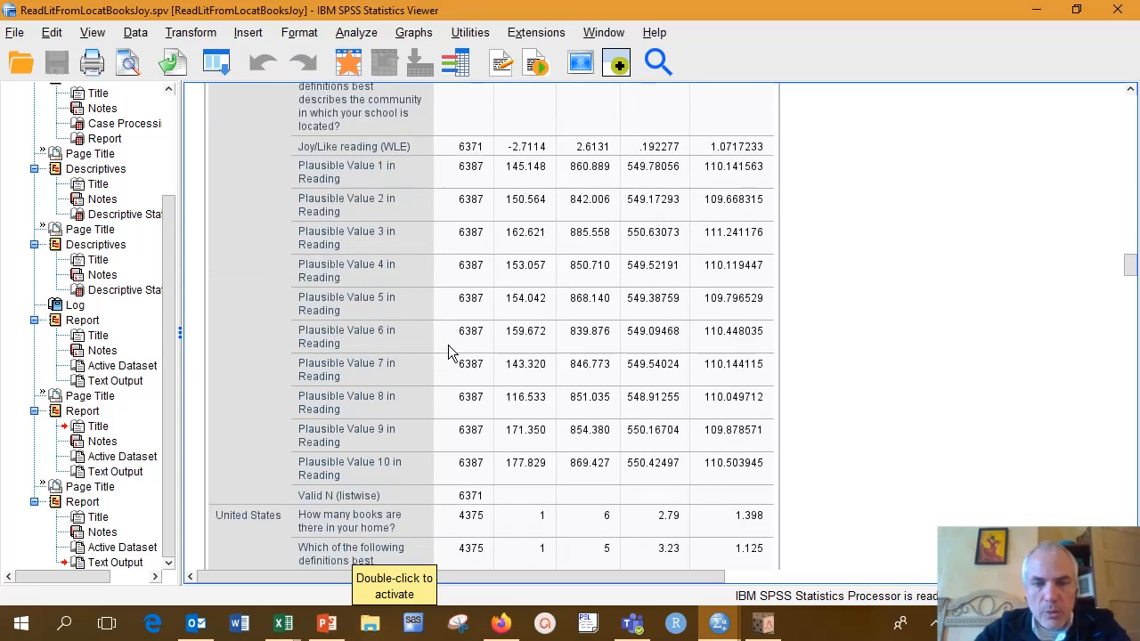
scroll(449, 345, "down", 12)
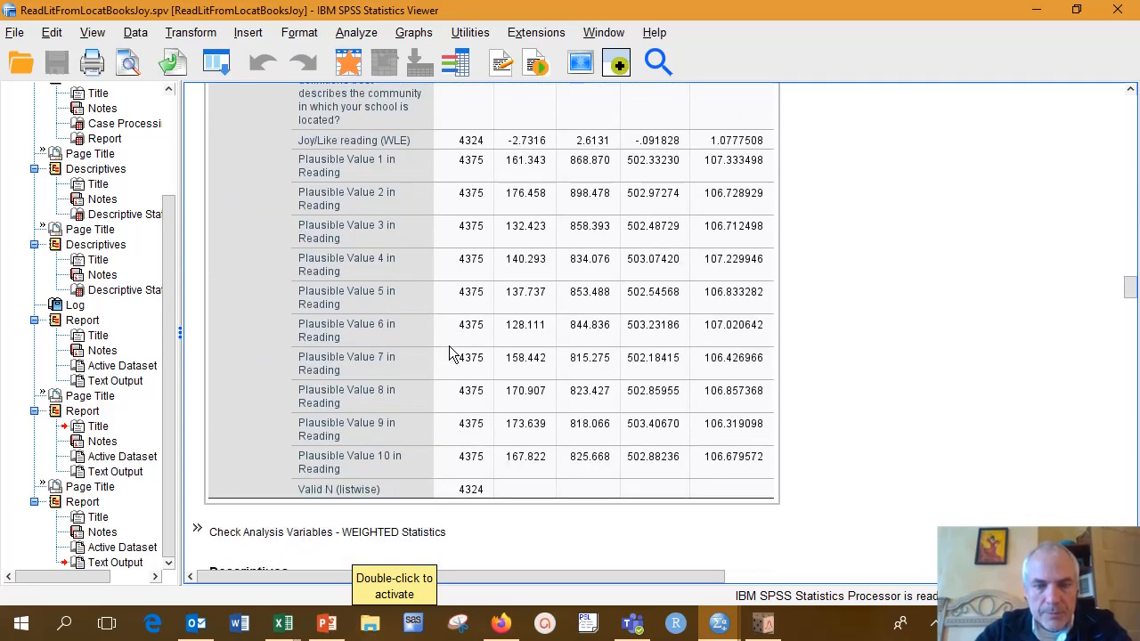
scroll(448, 346, "up", 8)
scroll(449, 346, "up", 4)
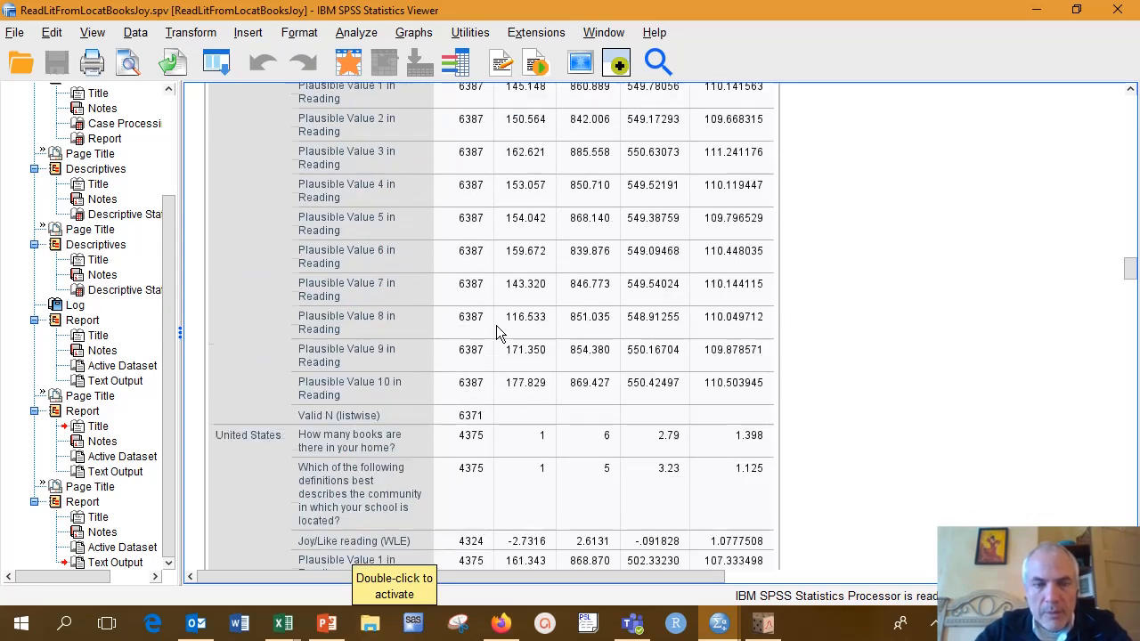
Step: Compare the unweighted and weighted descriptive statistics of the analysis variables across the four countries in the output
scroll(496, 329, "down", 2)
scroll(496, 330, "up", 15)
scroll(496, 328, "up", 15)
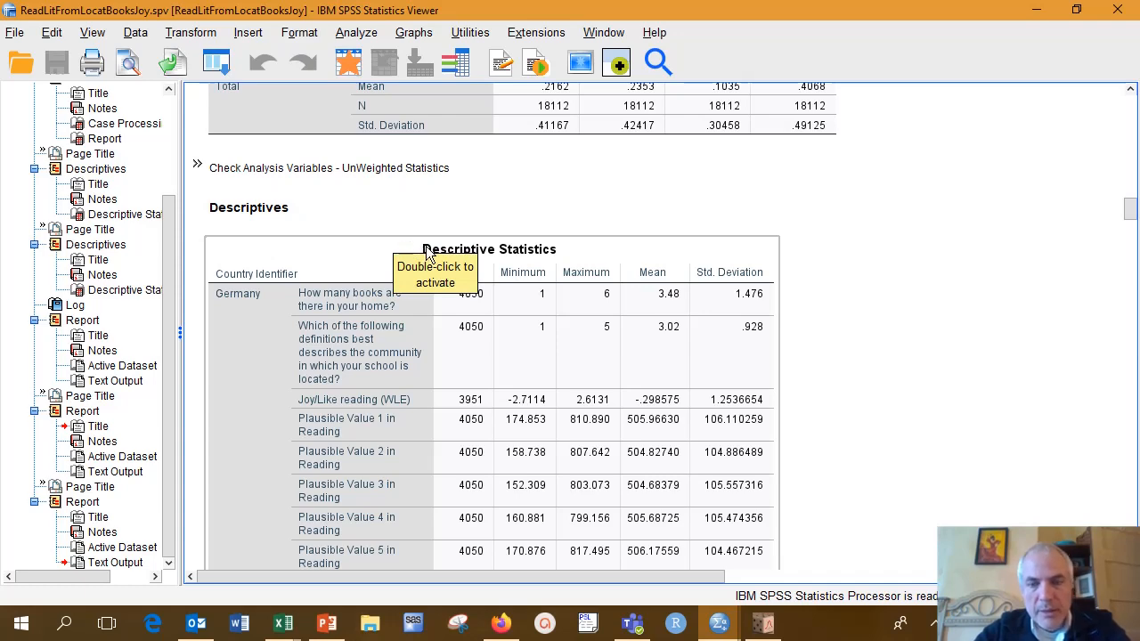
scroll(426, 249, "down", 12)
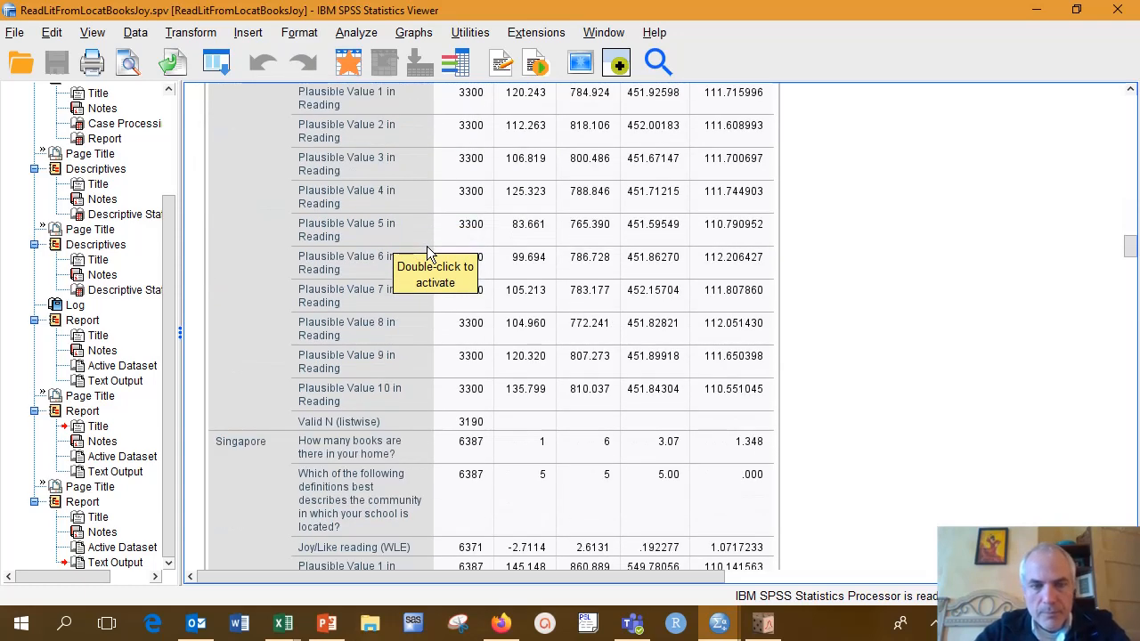
scroll(752, 343, "down", 20)
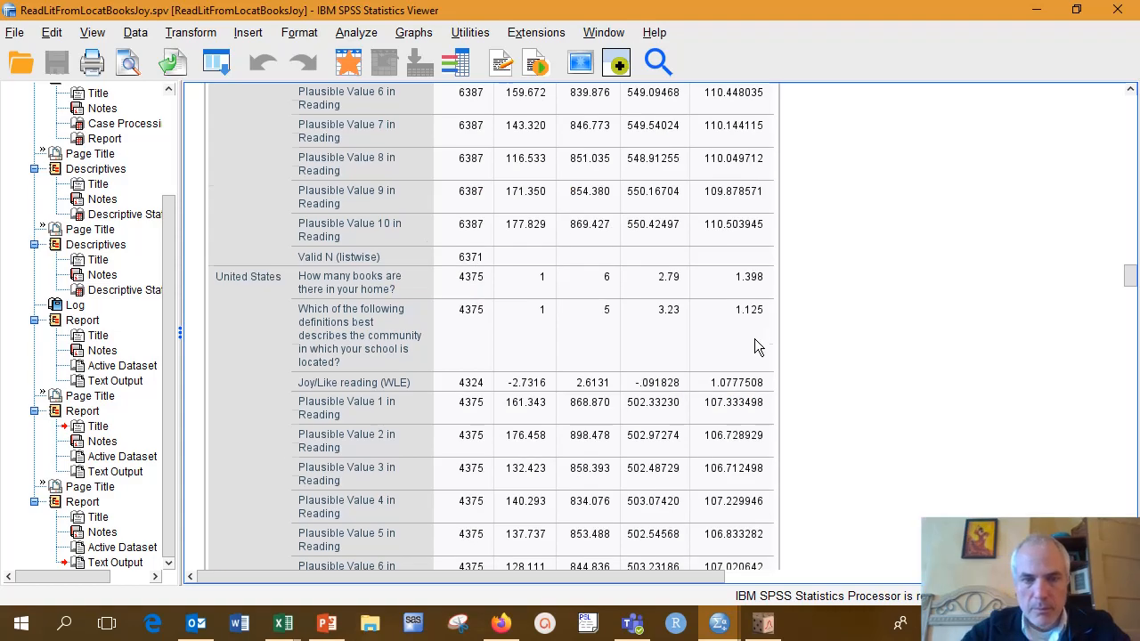
scroll(796, 223, "up", 2)
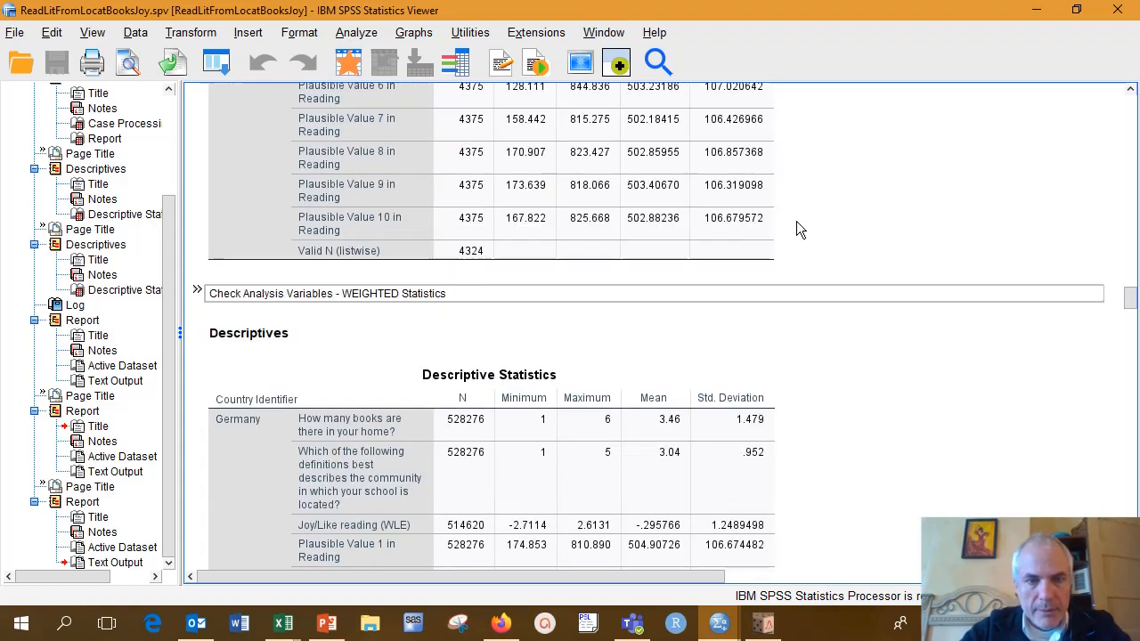
scroll(801, 329, "down", 20)
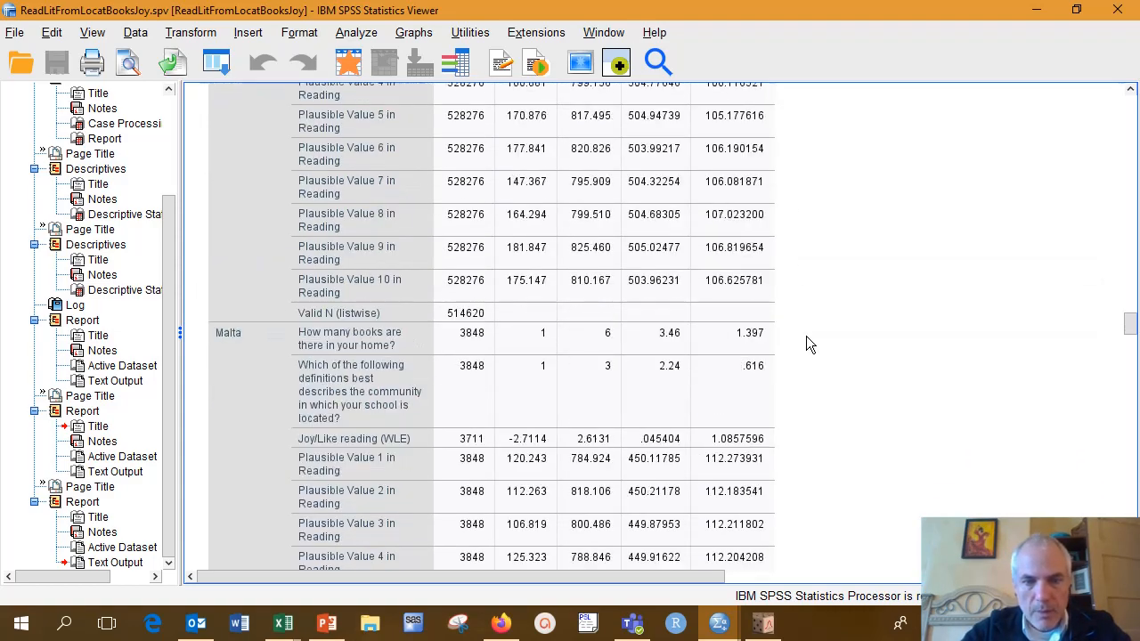
scroll(808, 345, "down", 20)
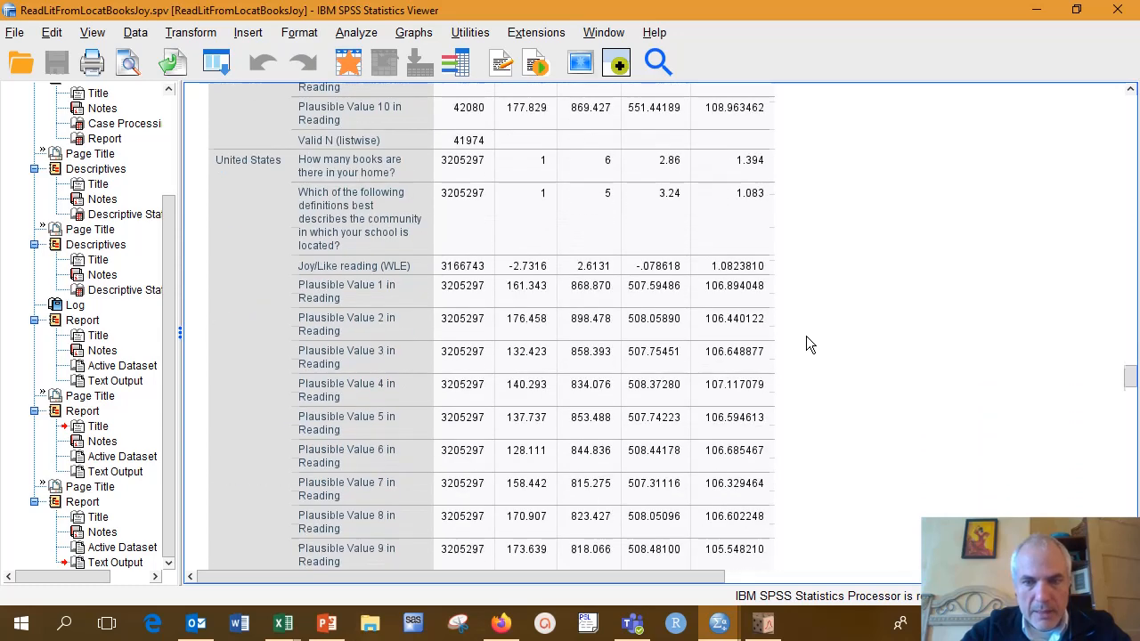
Step: Review the plausible value processing log and the R-square model statistics by country
scroll(807, 345, "down", 4)
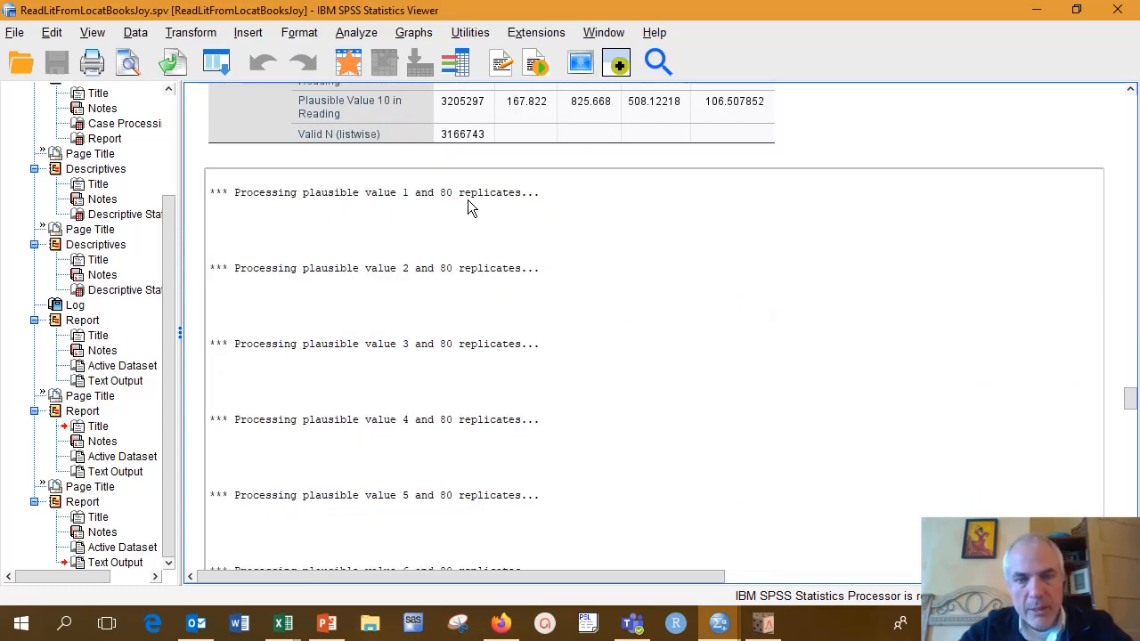
scroll(470, 207, "down", 12)
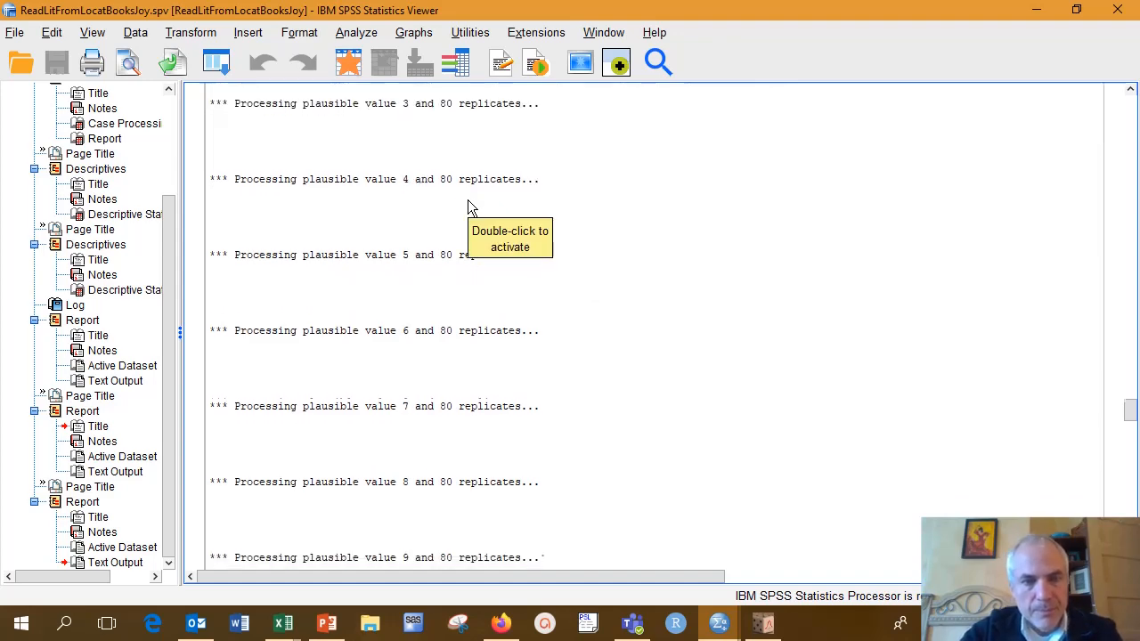
scroll(471, 207, "down", 4)
scroll(467, 207, "down", 6)
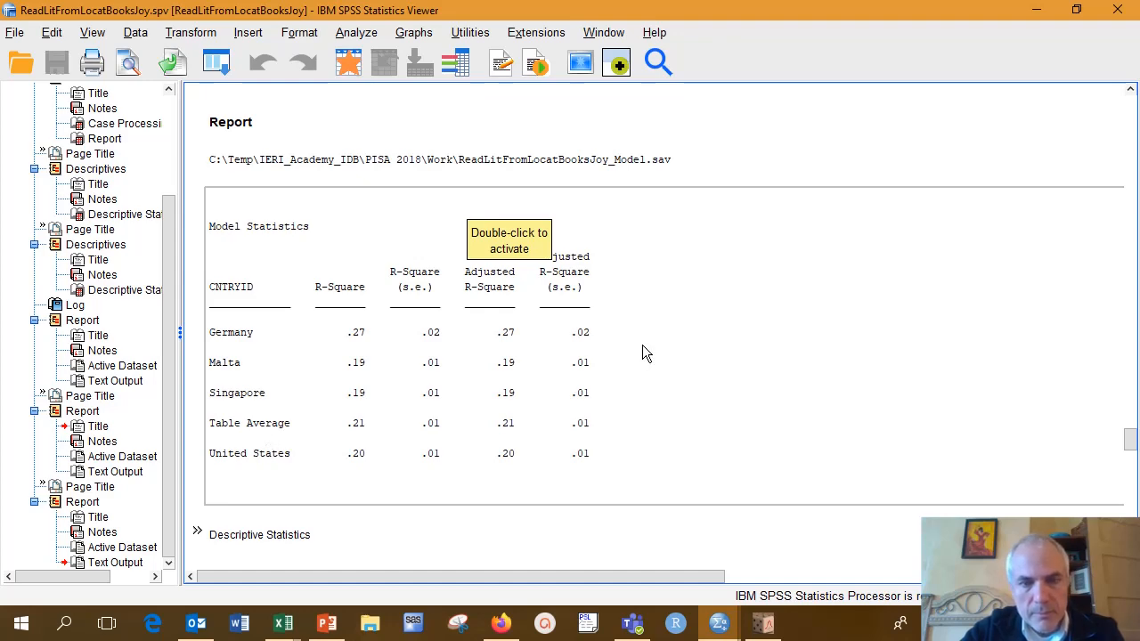
Step: Examine the Descriptive Statistics report for JOYREAD, PV_READ and the dummy variables by country
scroll(642, 345, "down", 10)
scroll(642, 343, "down", 2)
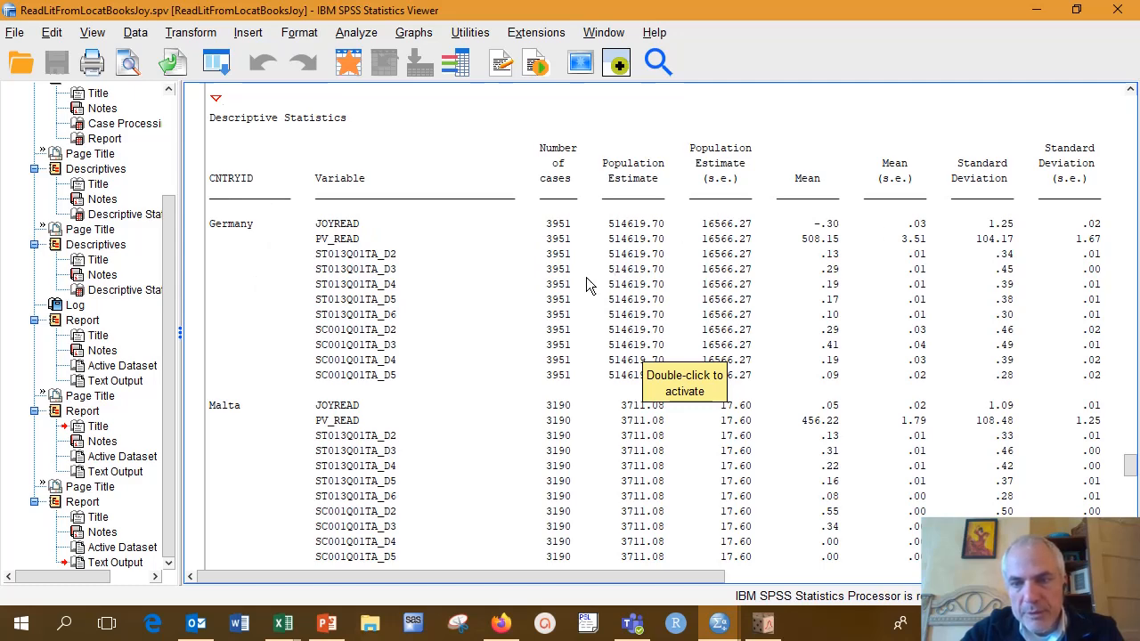
scroll(598, 325, "down", 2)
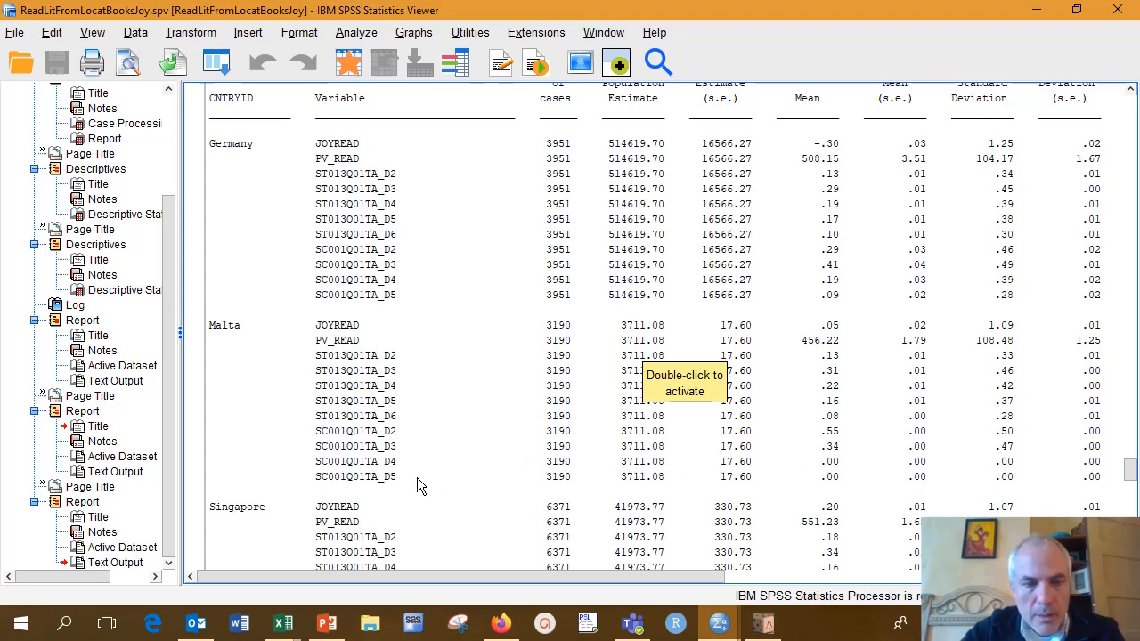
scroll(417, 477, "down", 5)
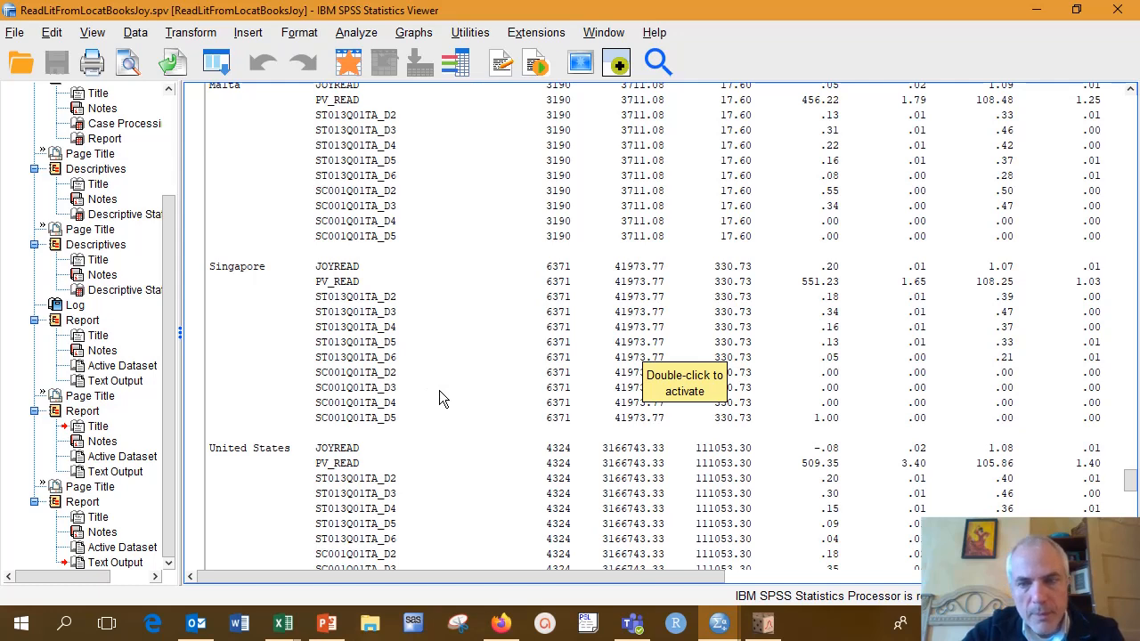
Step: Examine the Regression Coefficients report for each country down to the table average
scroll(450, 387, "down", 9)
scroll(451, 386, "down", 10)
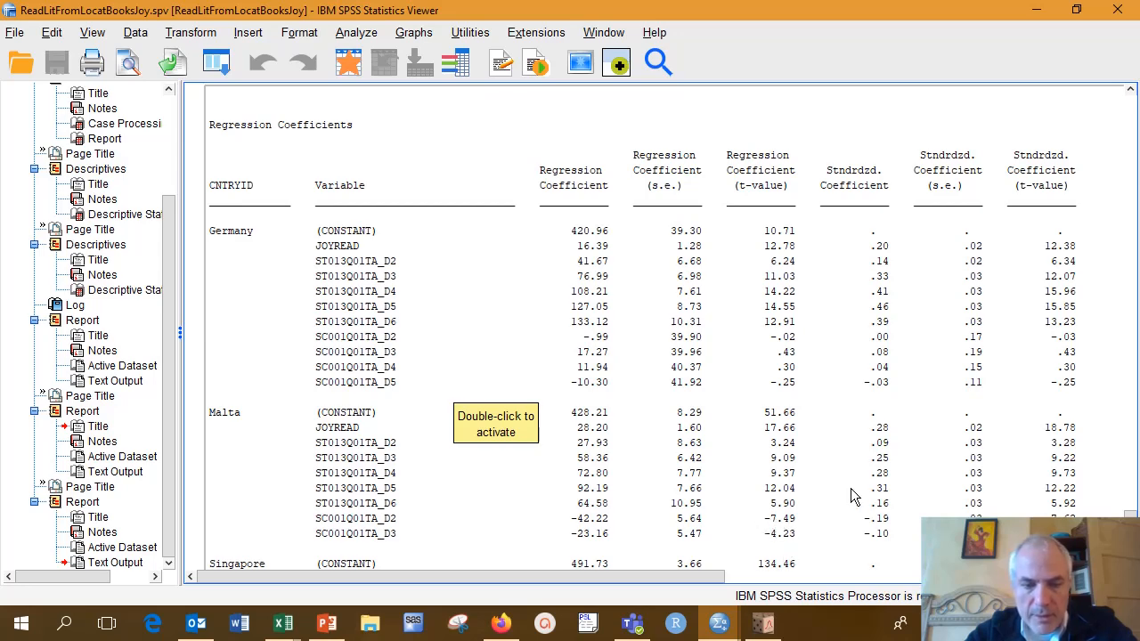
scroll(855, 497, "down", 2)
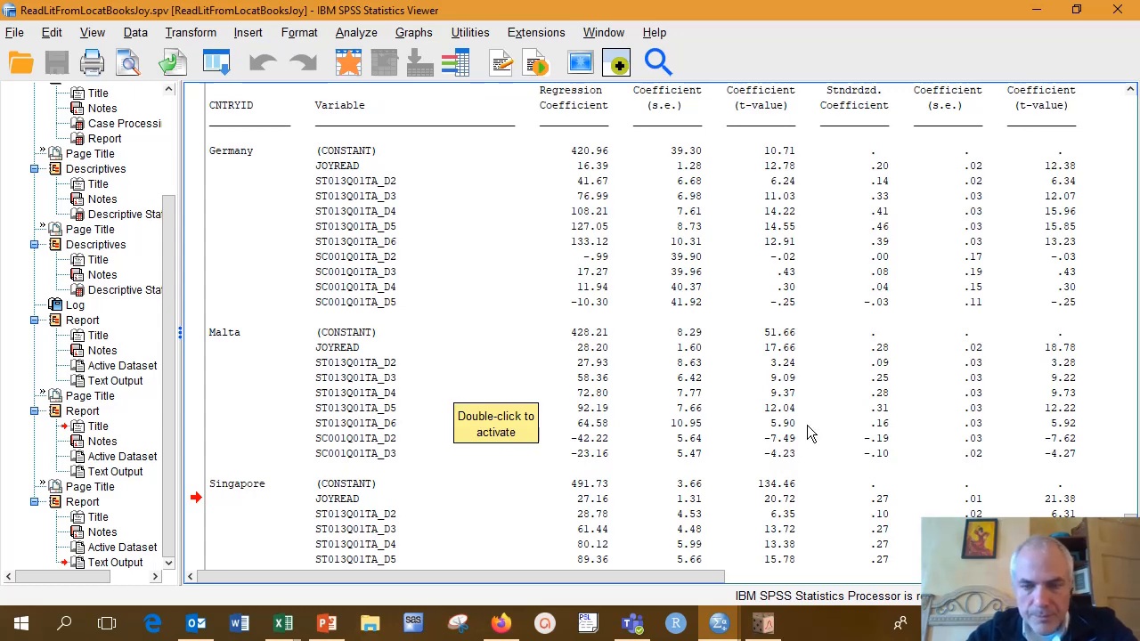
scroll(807, 425, "down", 4)
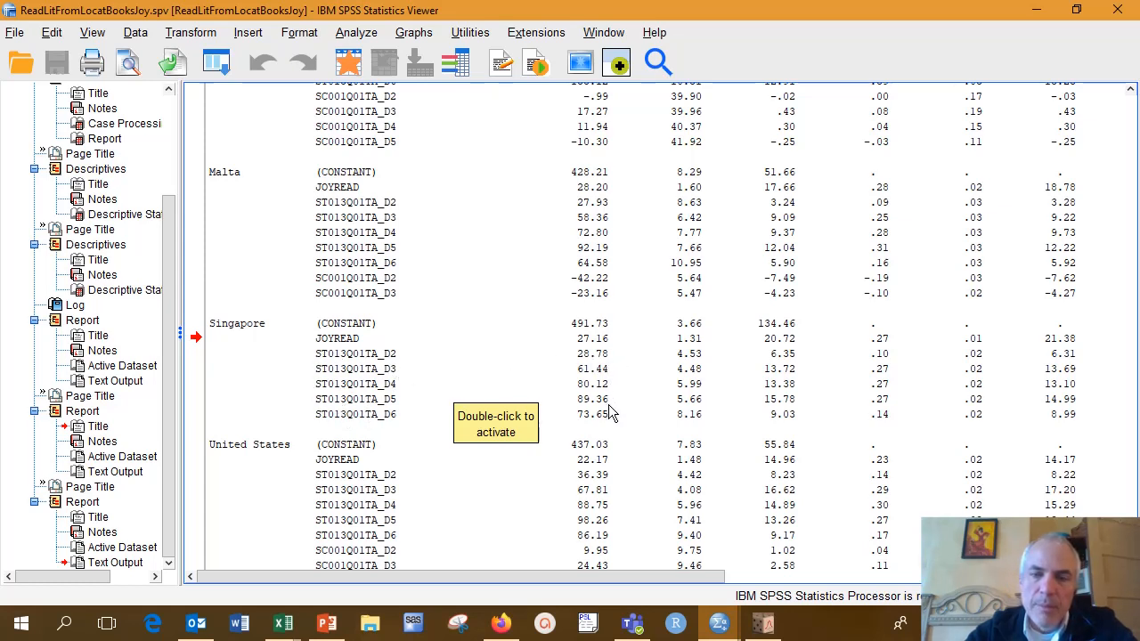
scroll(610, 421, "down", 5)
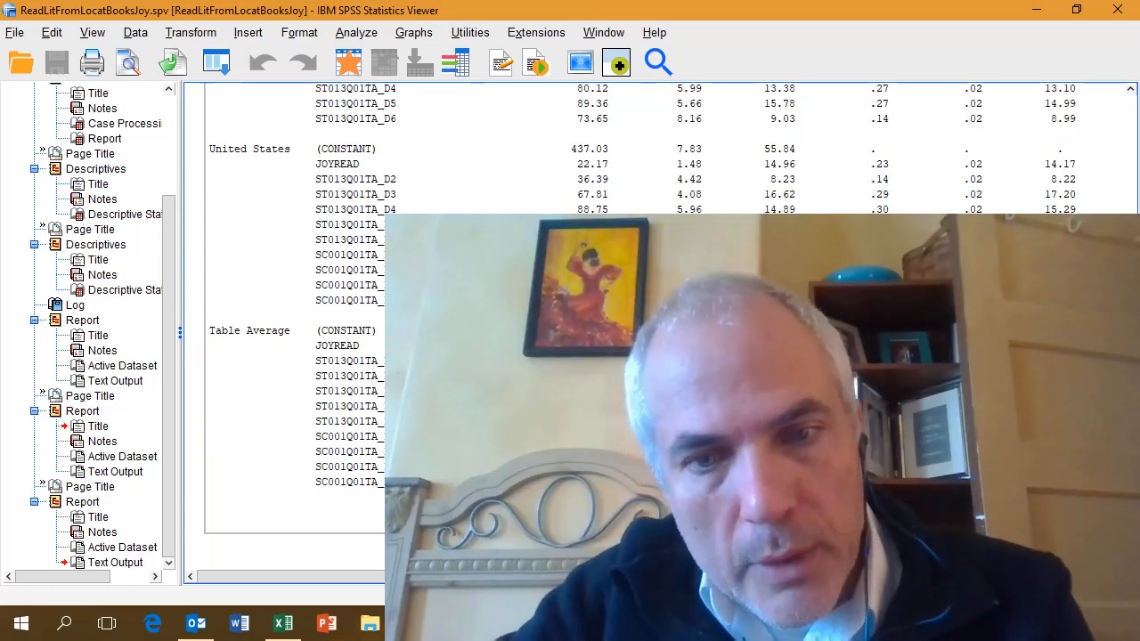
Step: Switch to File Explorer and open the Work folder inside IERI_Academy_IDB\PISA 2018
left_click(369, 626)
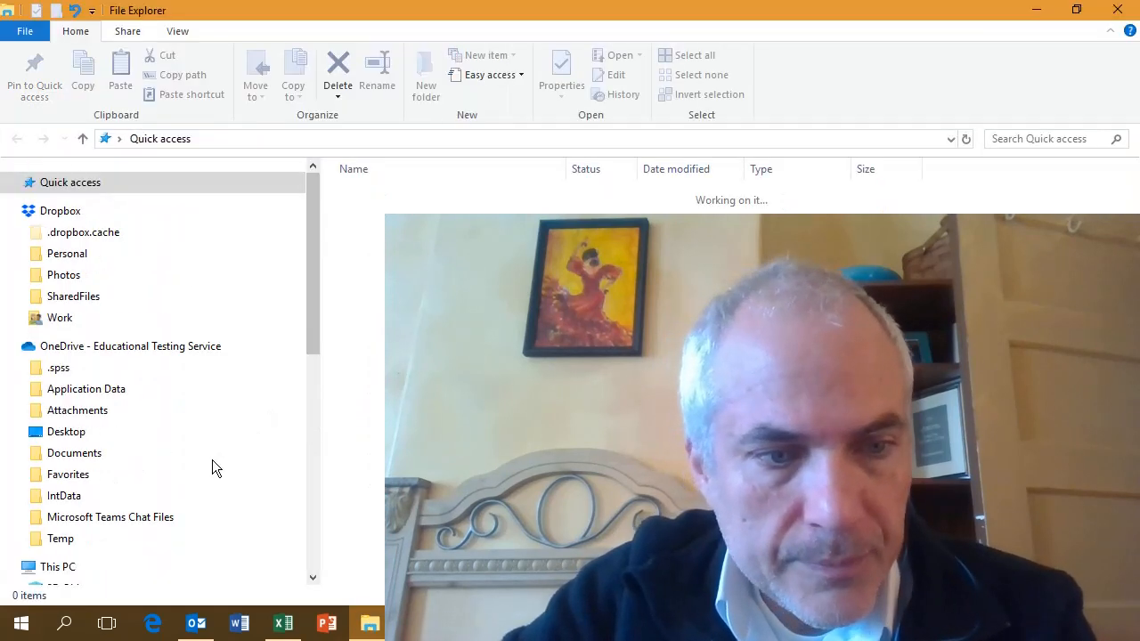
left_click_drag(310, 335, 312, 376)
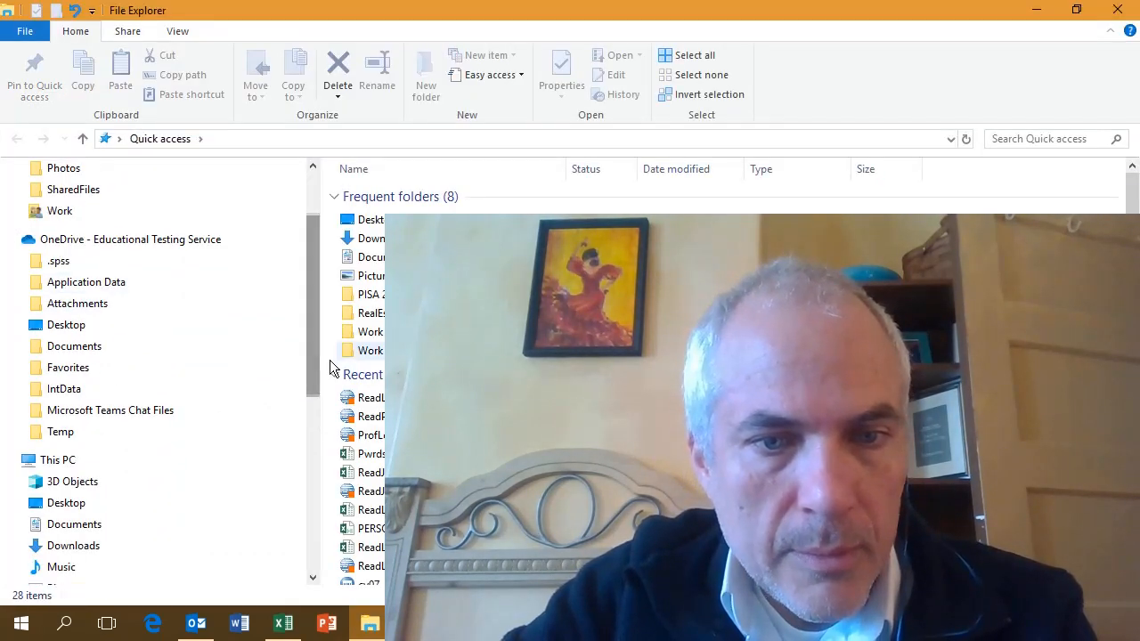
left_click(384, 295)
double_click(370, 294)
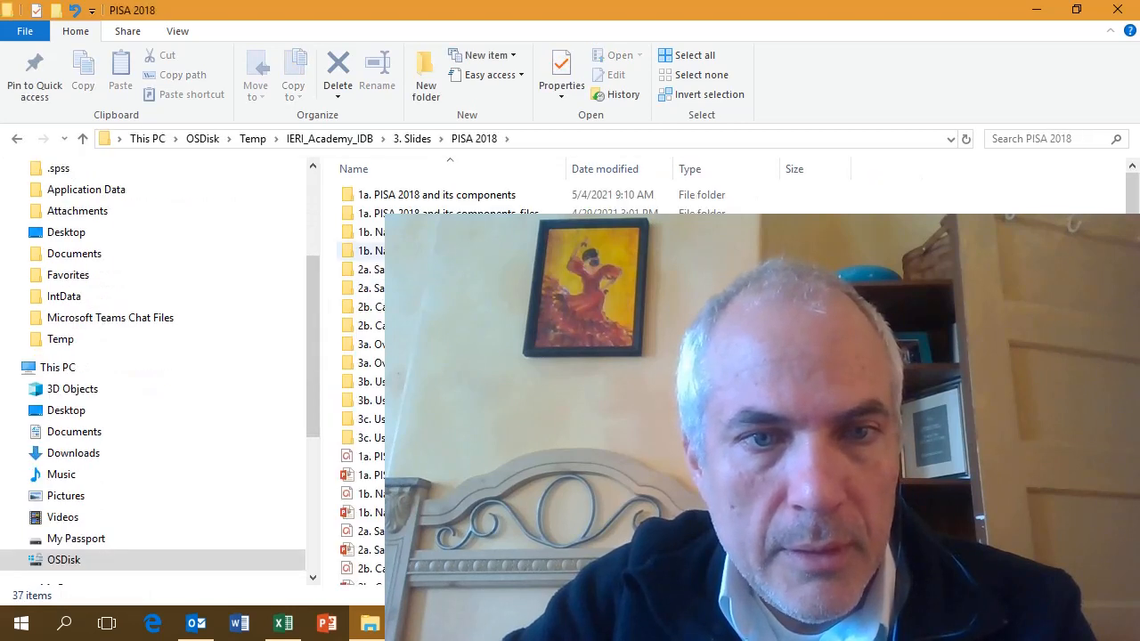
left_click(353, 140)
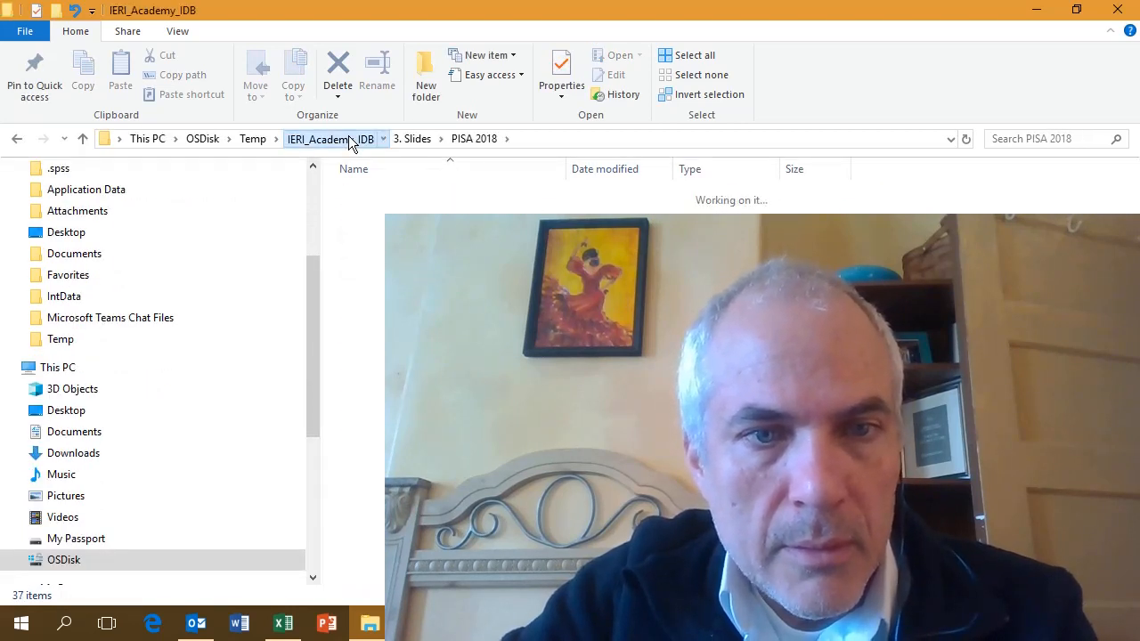
double_click(370, 251)
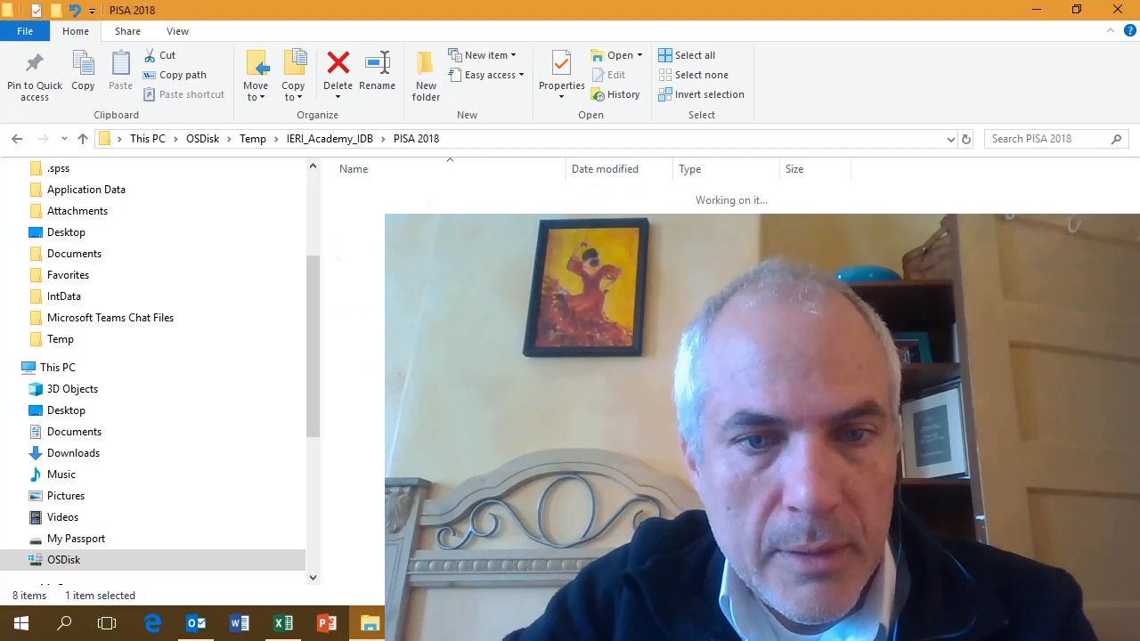
double_click(380, 294)
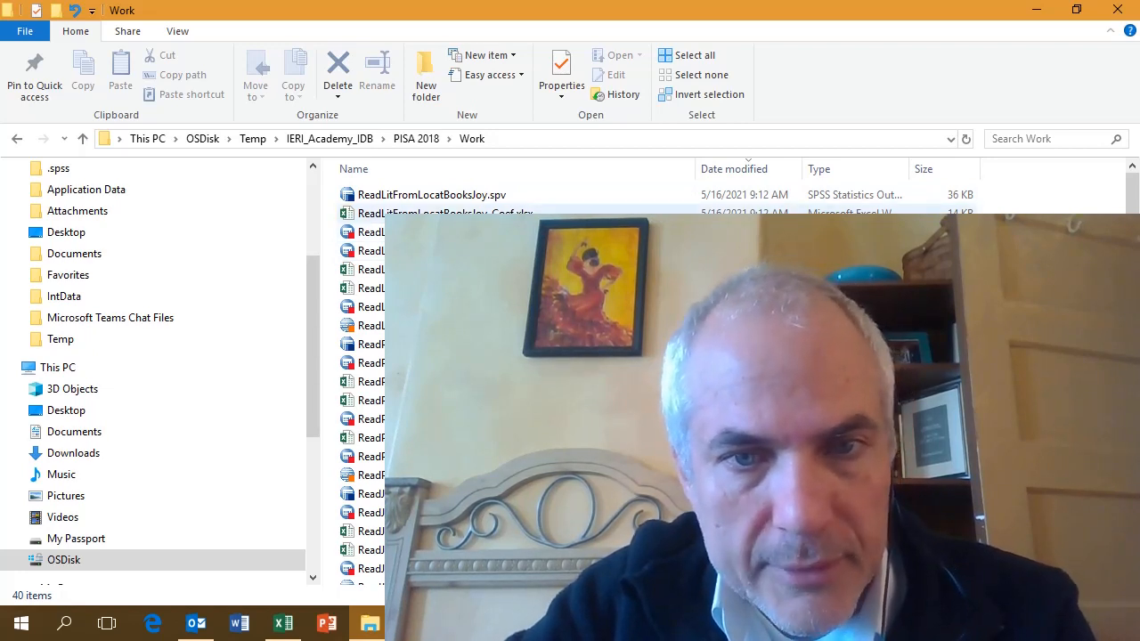
Step: Open ReadLitFromLocatBooksJoy_Coef.xlsx in Excel, select the columns from b through beta.t for review, and minimize the workbook
double_click(445, 213)
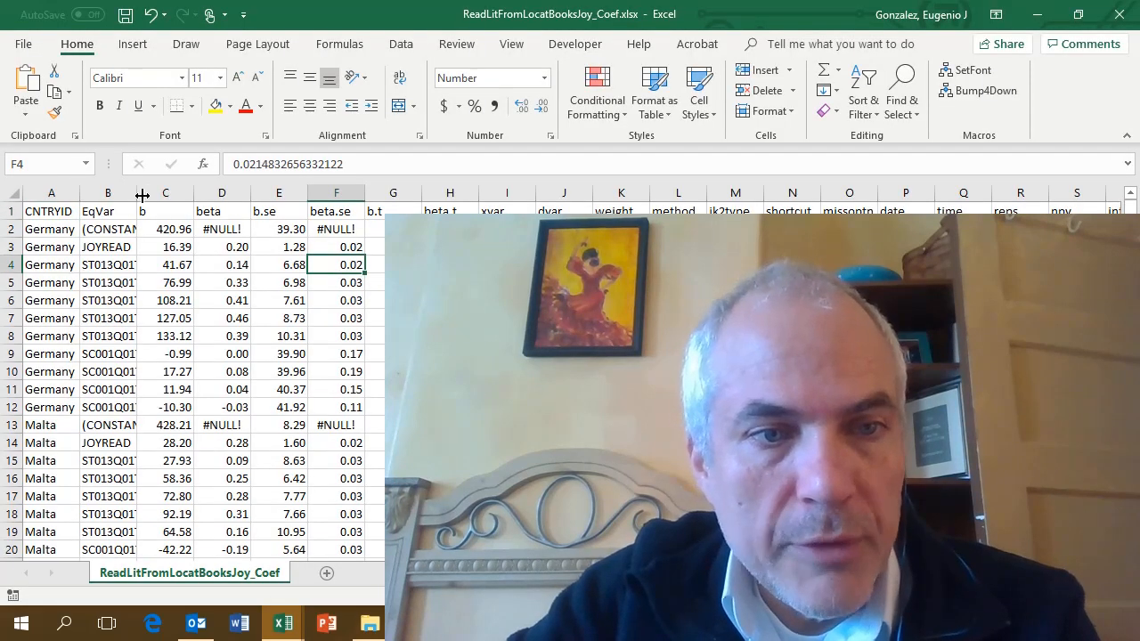
left_click_drag(145, 193, 435, 197)
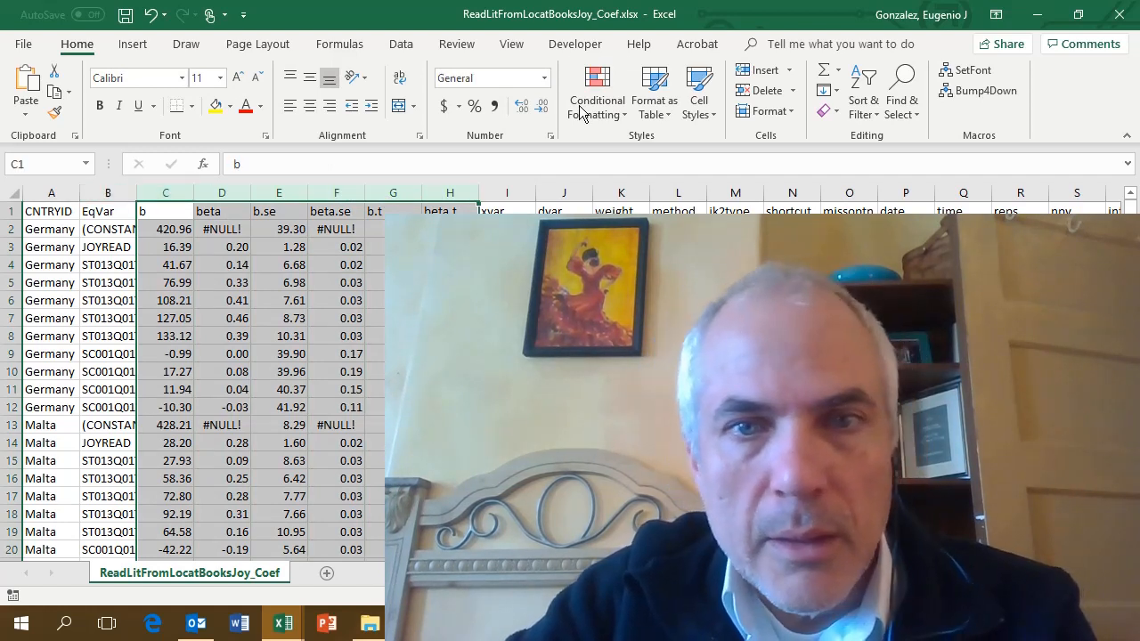
left_click(1038, 14)
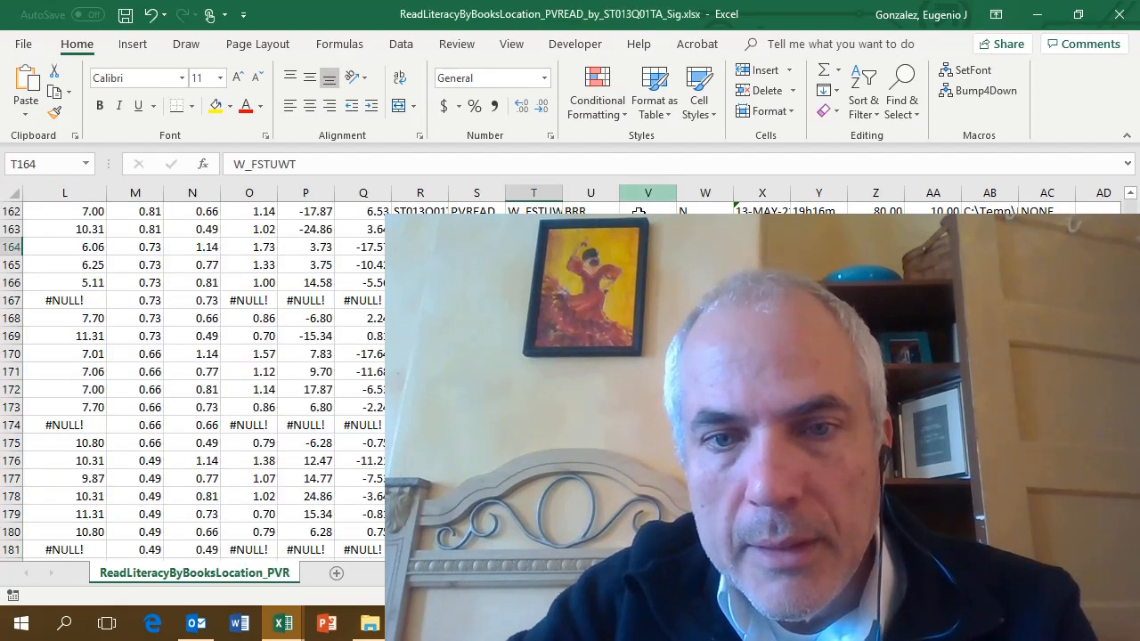
Step: Open ReadLitFromLocatBooksJoy_Model.xlsx from the Work folder, select the country names with their rsq values for review, and close the workbook
left_click(369, 627)
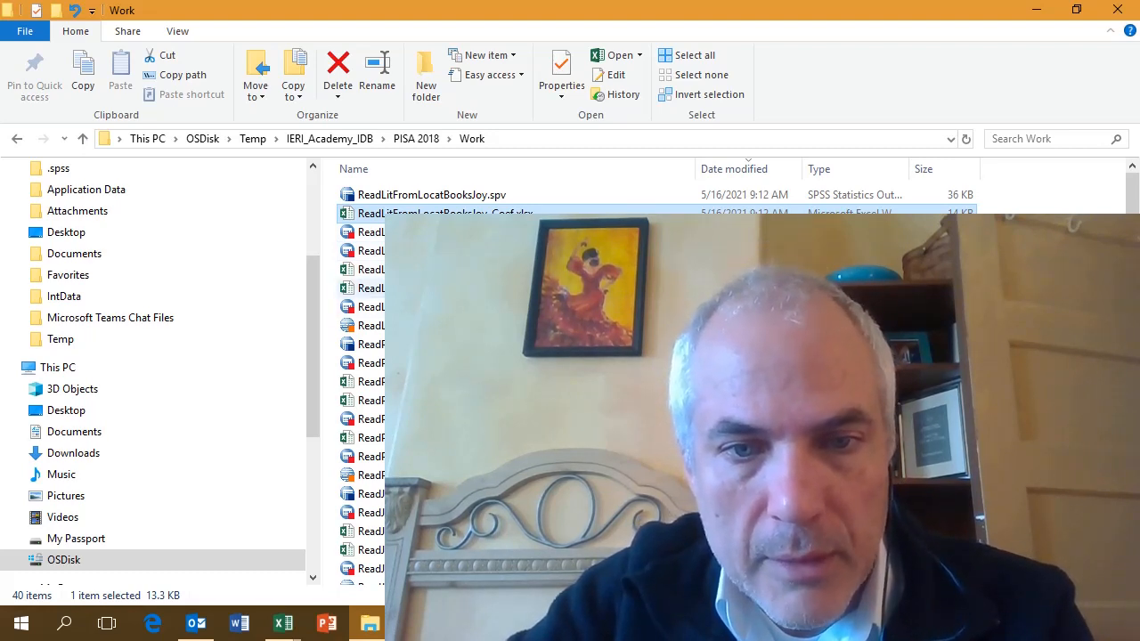
double_click(436, 288)
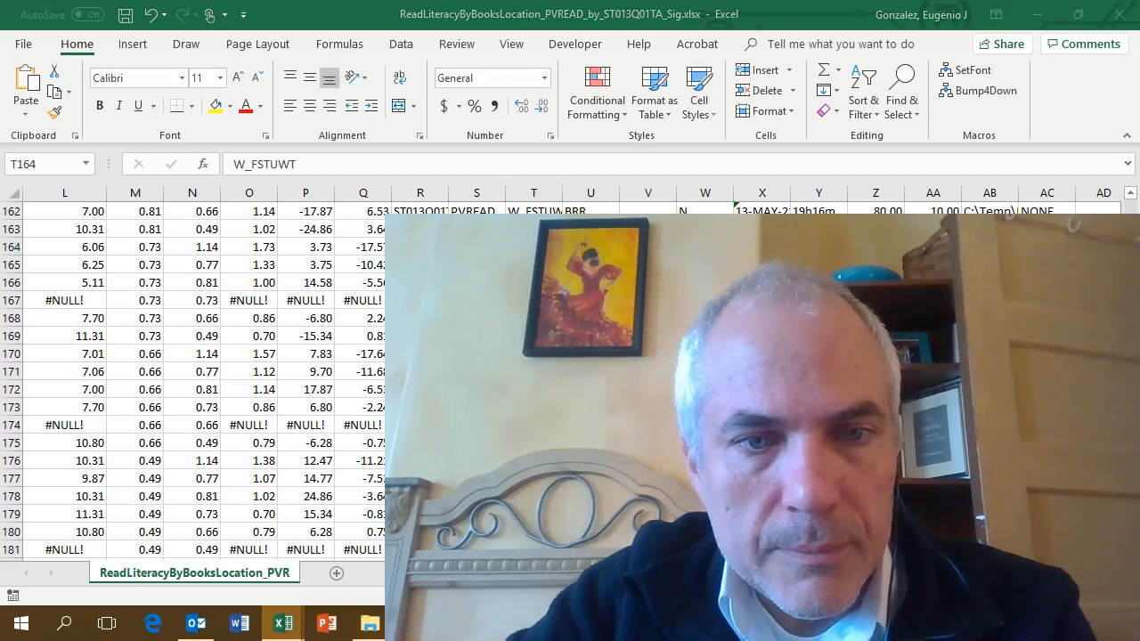
left_click_drag(79, 192, 103, 305)
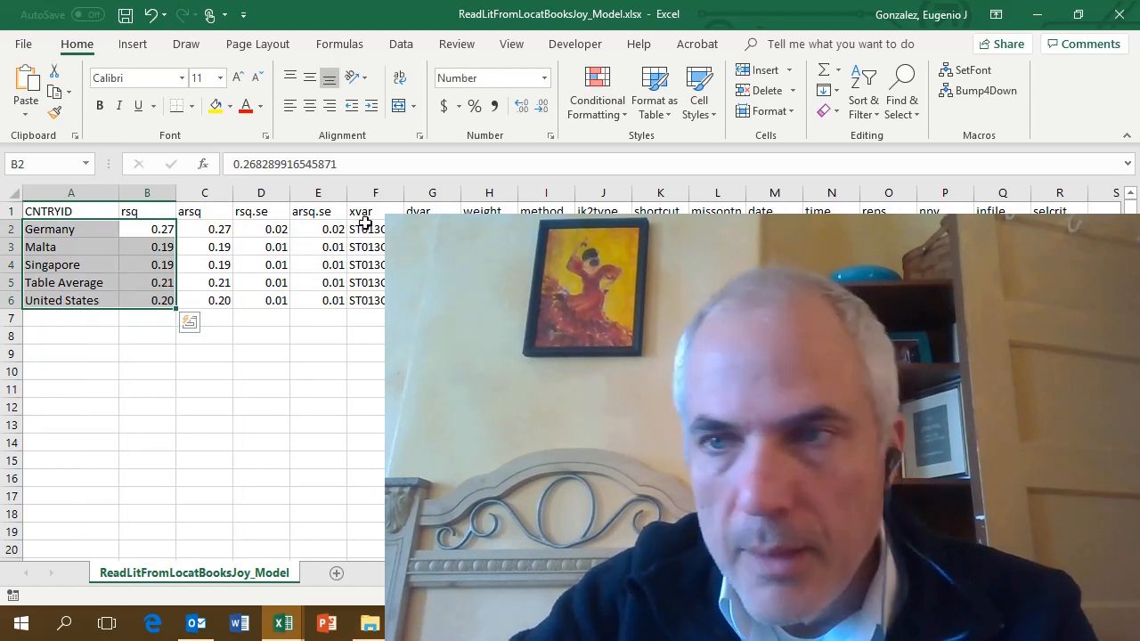
left_click(1120, 17)
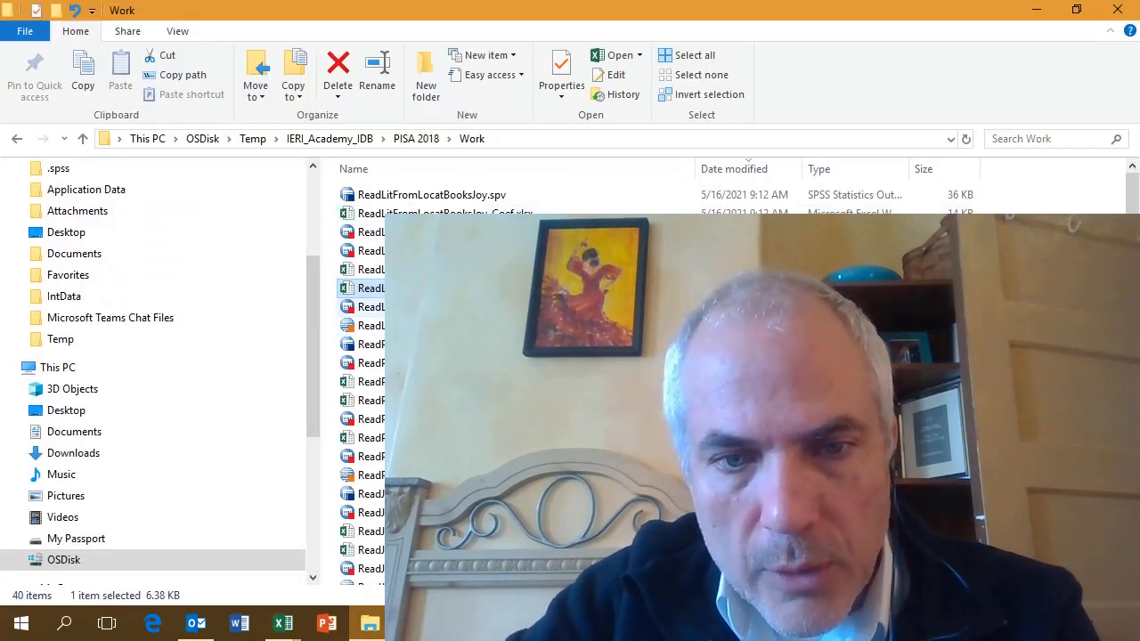
Step: Look over the SPSS syntax and data files among the regression's outputs in the Work folder
left_click(427, 326)
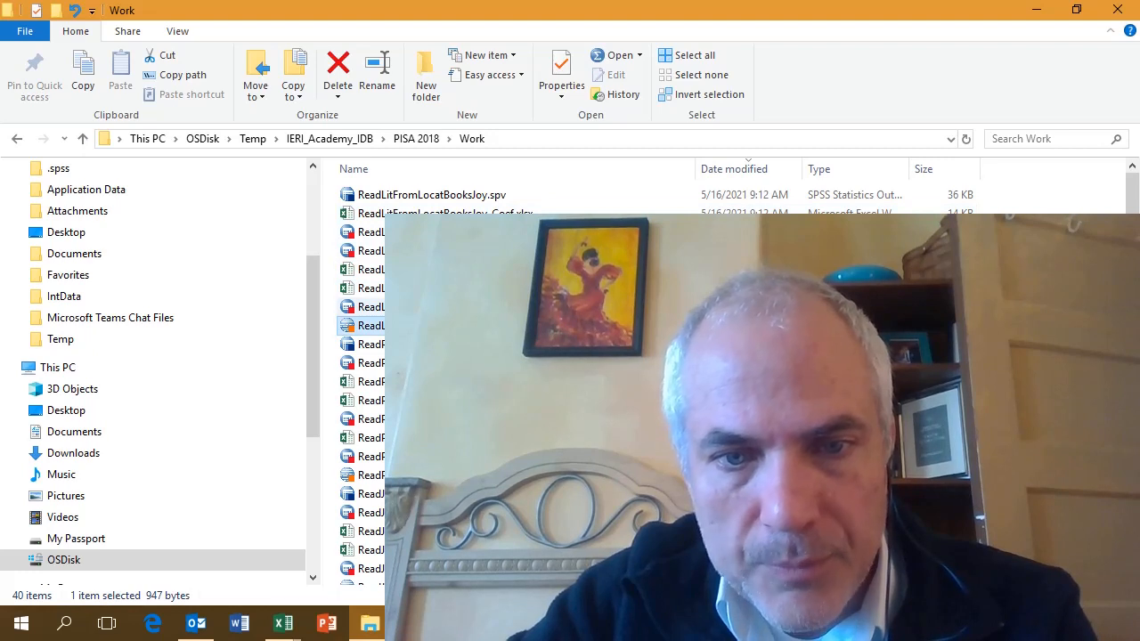
left_click(428, 251)
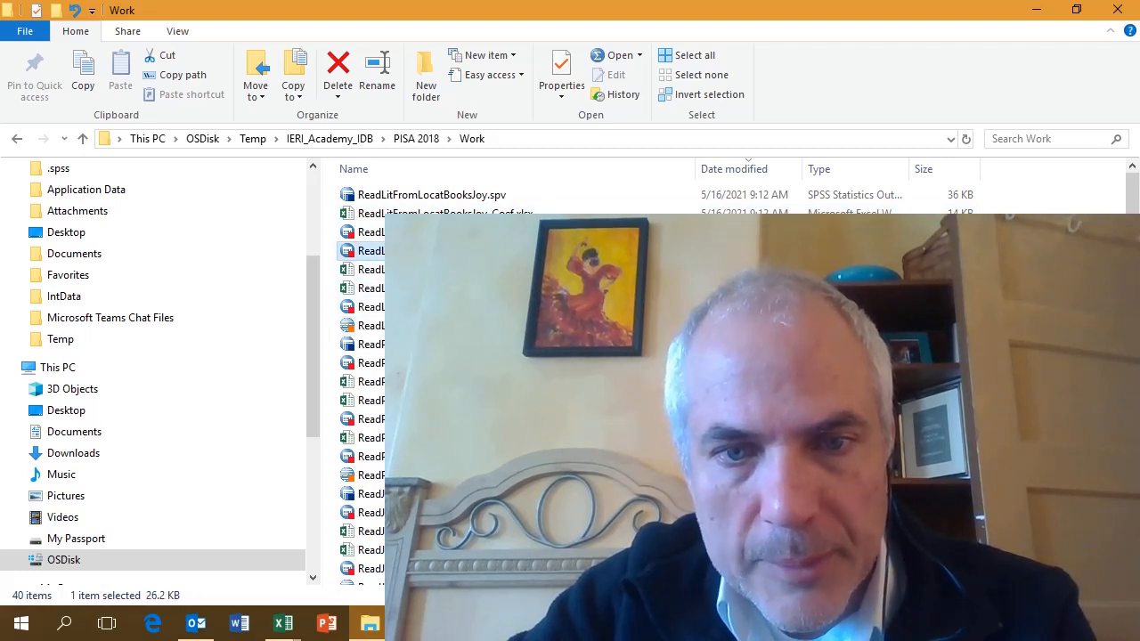